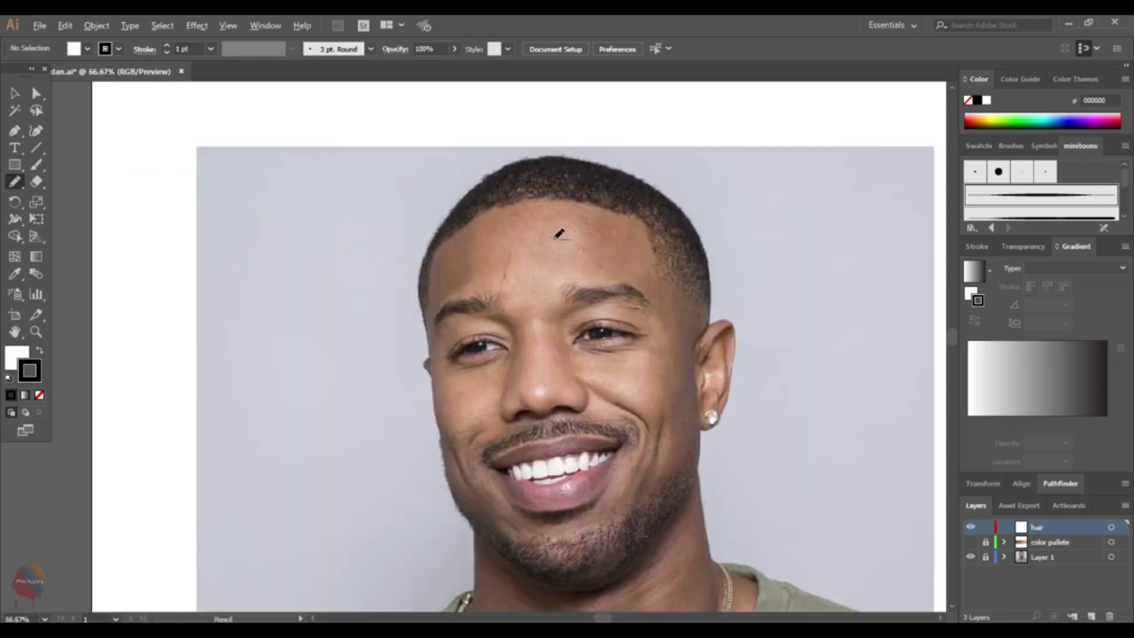
# - Trace the hair's outer edge with the Pencil from the left temple across the crown
pyautogui.scroll(3, 558, 235)
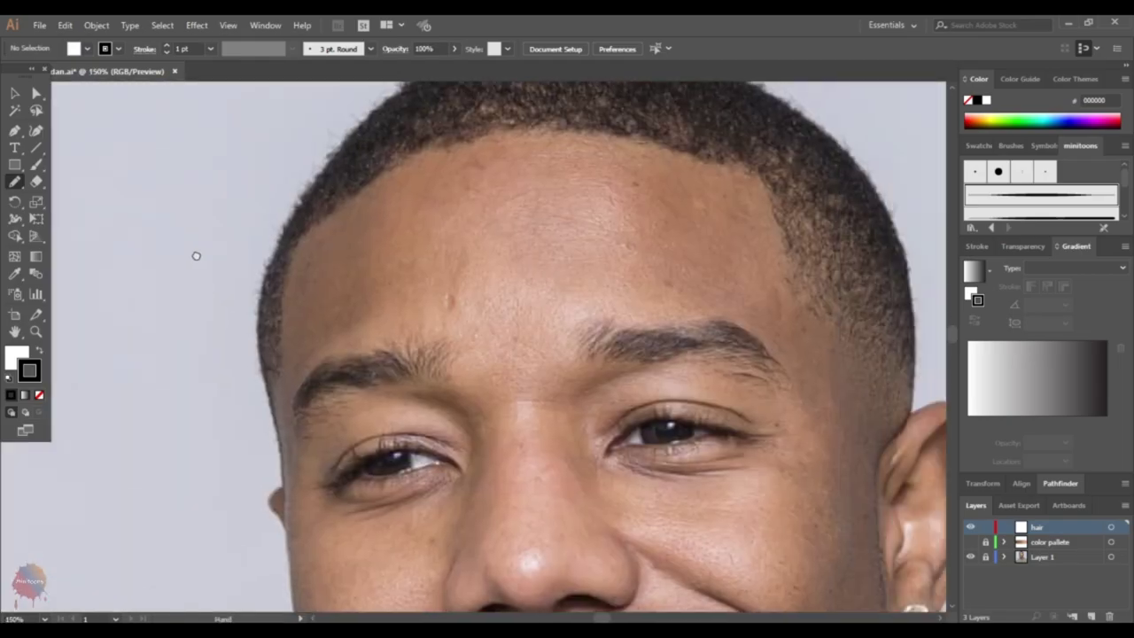
pyautogui.scroll(2, 558, 235)
pyautogui.press('Return')
pyautogui.press('Return')
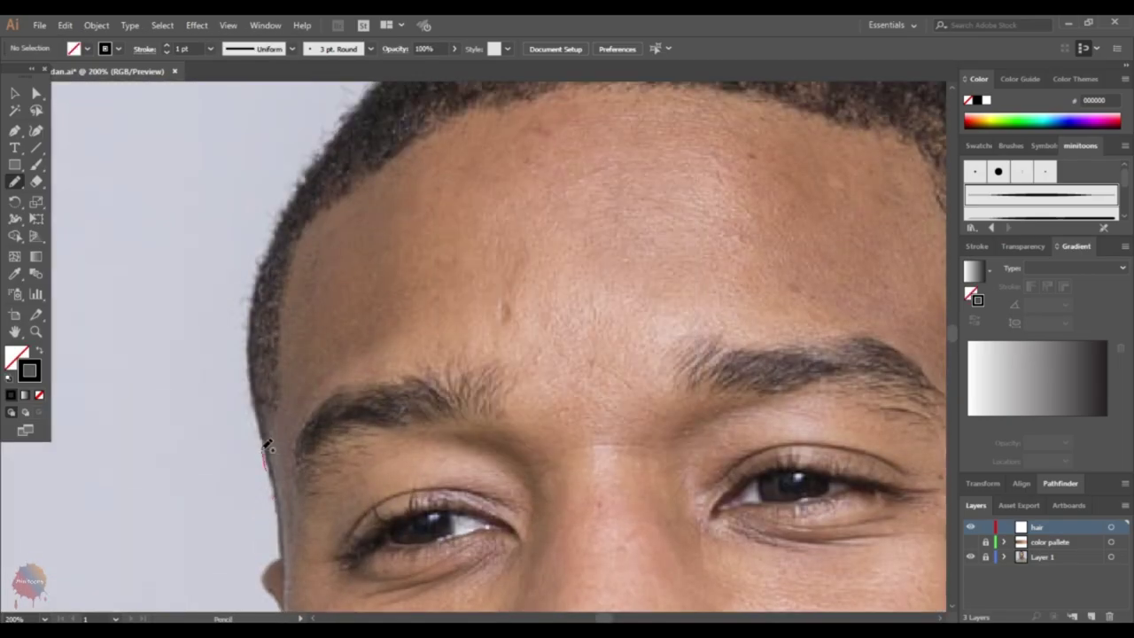
pyautogui.moveTo(266, 241); pyautogui.dragTo(269, 219)
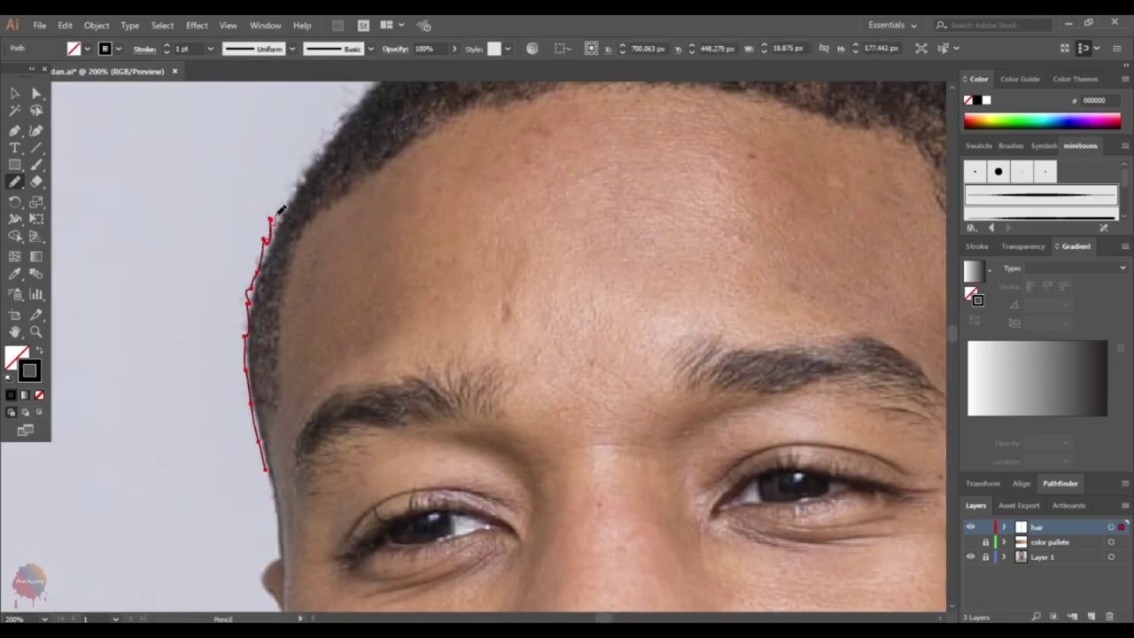
pyautogui.scroll(3, 281, 209)
pyautogui.moveTo(262, 334); pyautogui.dragTo(309, 281)
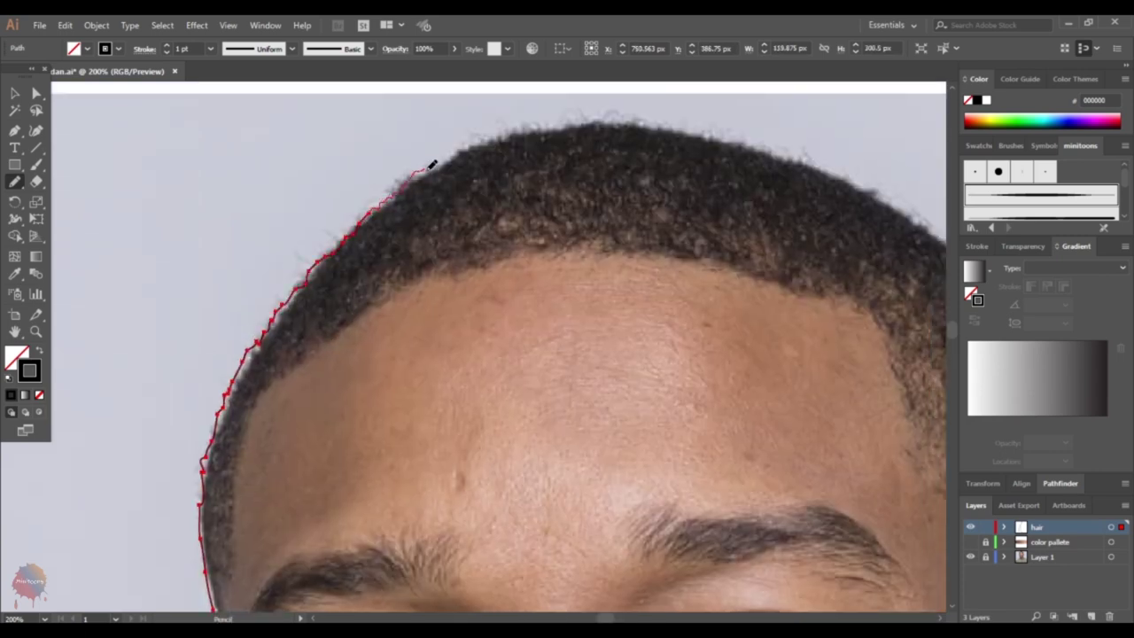
pyautogui.moveTo(432, 165); pyautogui.dragTo(422, 185)
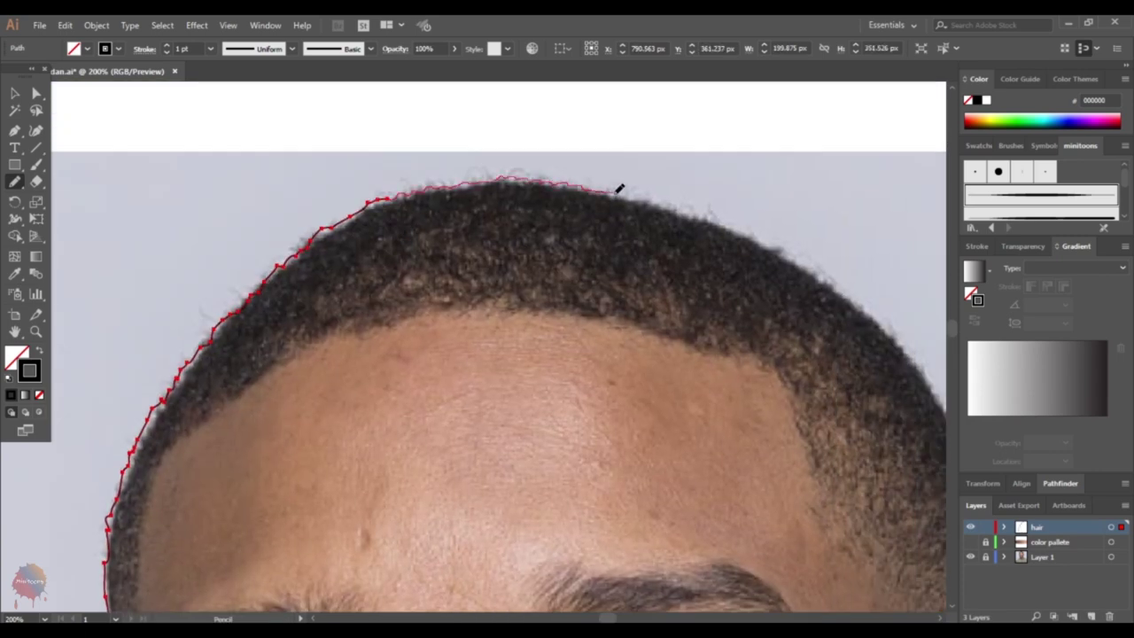
pyautogui.moveTo(618, 189); pyautogui.dragTo(488, 167)
pyautogui.moveTo(680, 277); pyautogui.dragTo(558, 190)
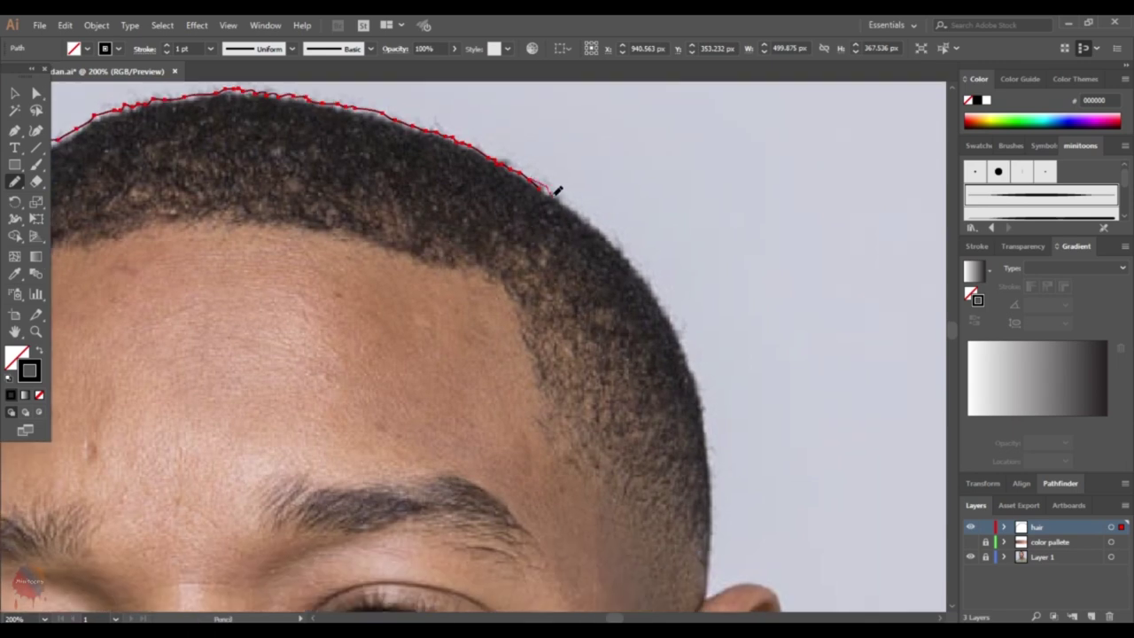
pyautogui.moveTo(623, 243); pyautogui.dragTo(571, 195)
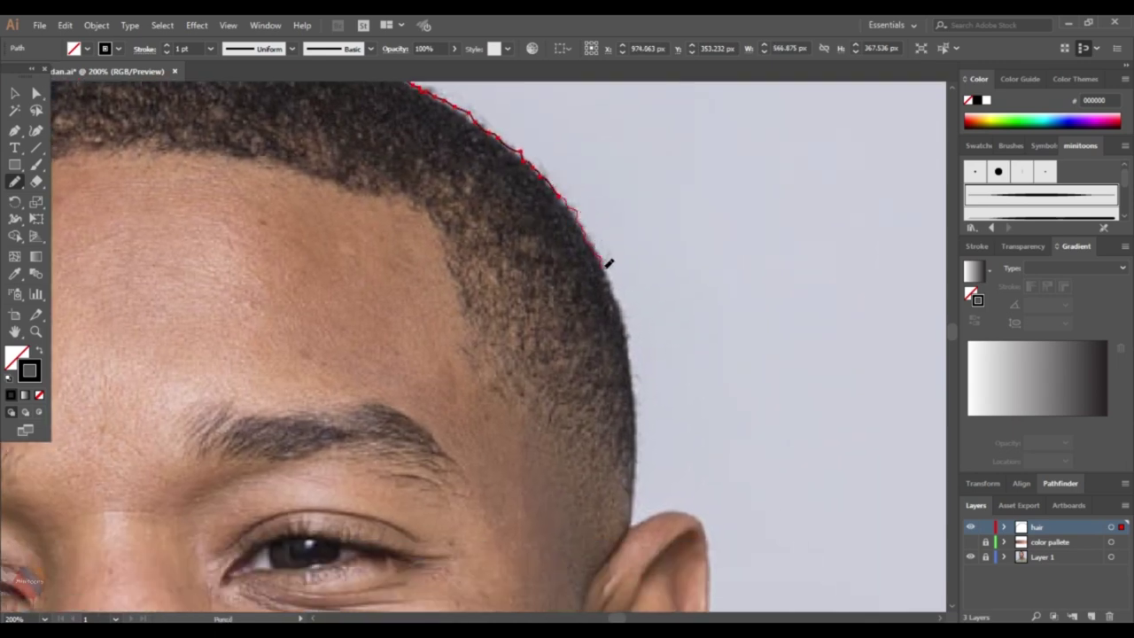
# - Continue the outline down the right side and back along the forehead hairline
pyautogui.hotkey('ctrl', '-')
pyautogui.moveTo(629, 323); pyautogui.dragTo(628, 395)
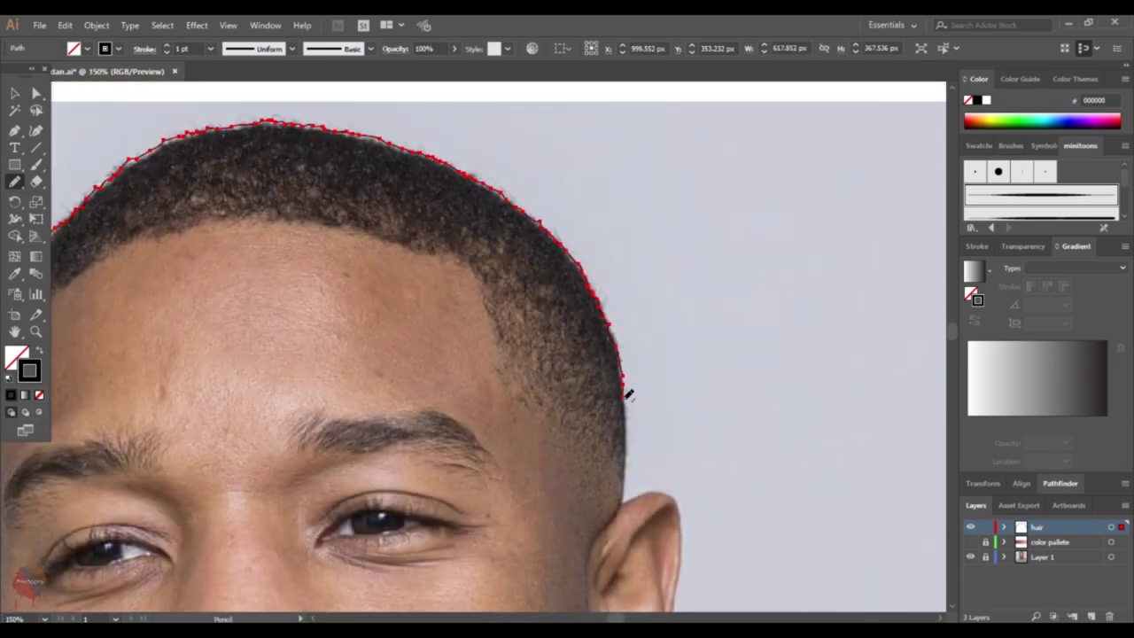
pyautogui.scroll(2, 626, 388)
pyautogui.moveTo(597, 337); pyautogui.dragTo(622, 346)
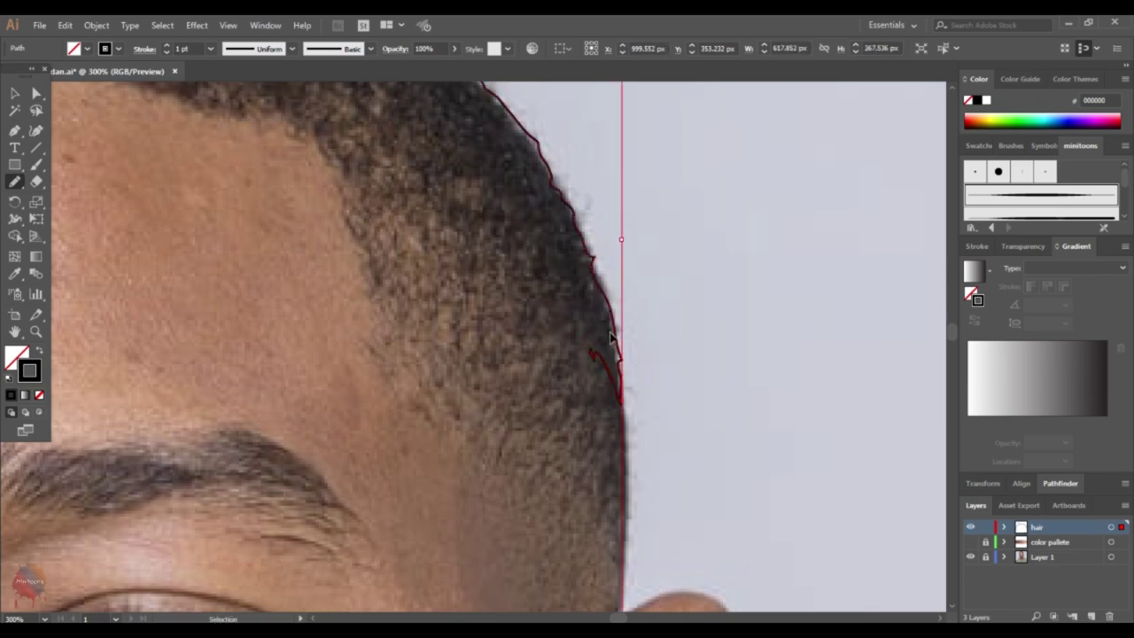
pyautogui.moveTo(542, 289)
pyautogui.mouseDown()
pyautogui.moveTo(443, 215)
pyautogui.moveTo(550, 336)
pyautogui.mouseUp()
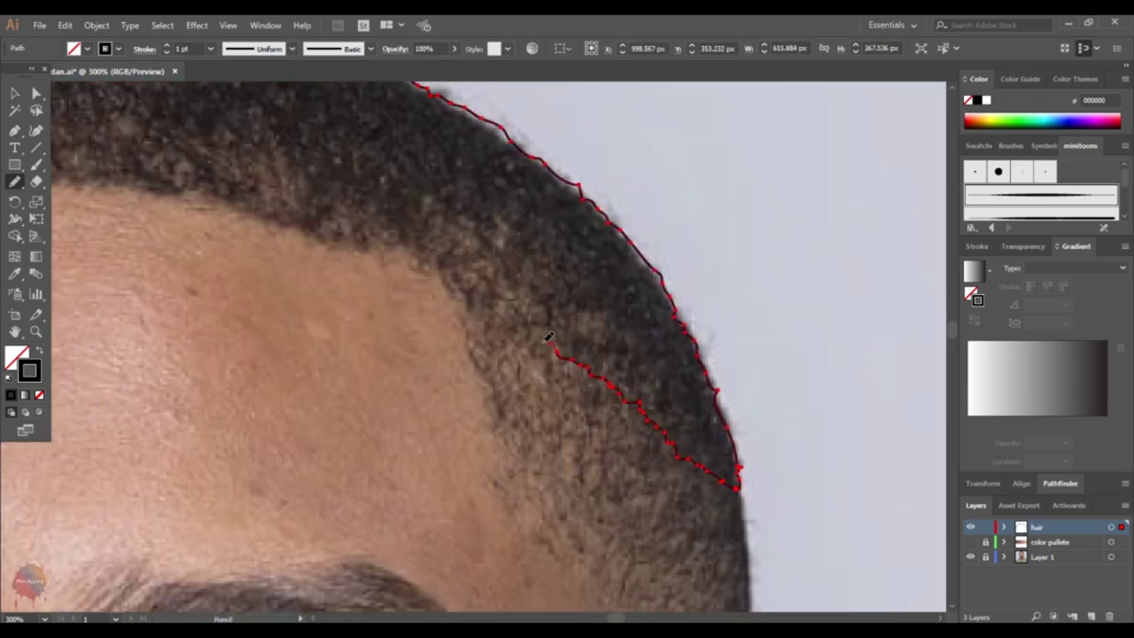
pyautogui.hotkey('ctrl', '-')
pyautogui.moveTo(346, 228); pyautogui.dragTo(747, 400)
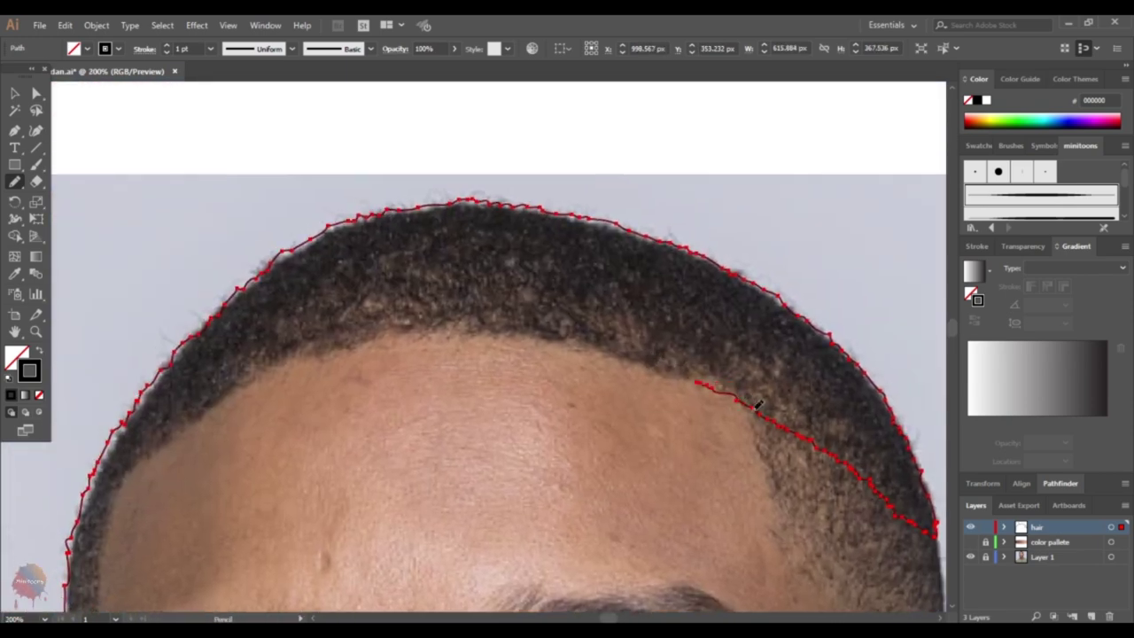
pyautogui.scroll(2, 758, 405)
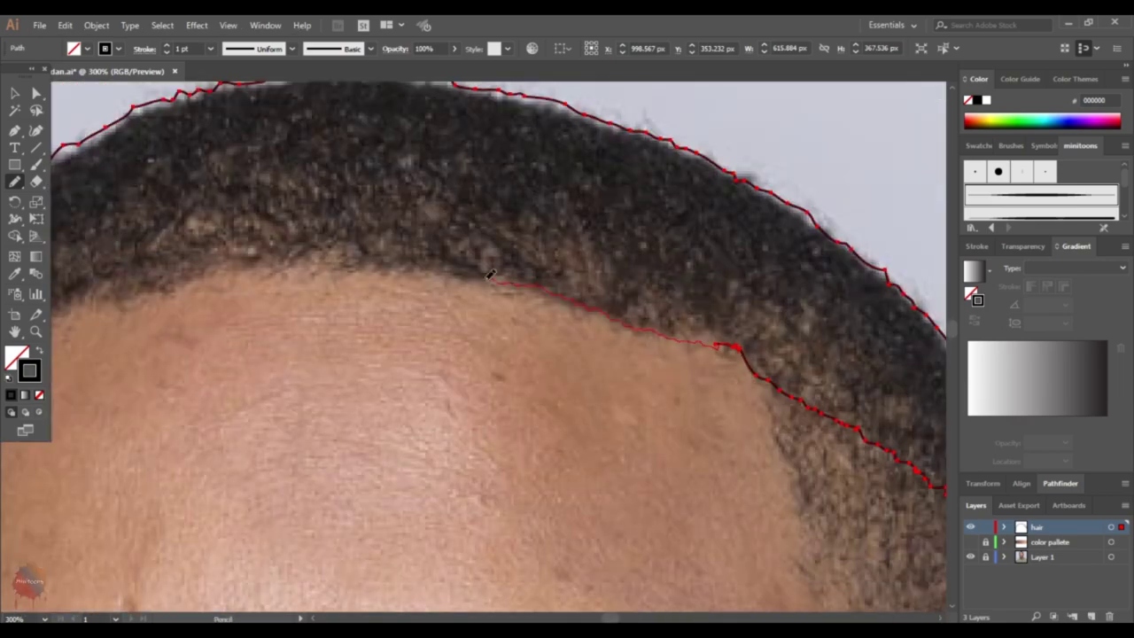
pyautogui.moveTo(490, 274); pyautogui.dragTo(791, 321)
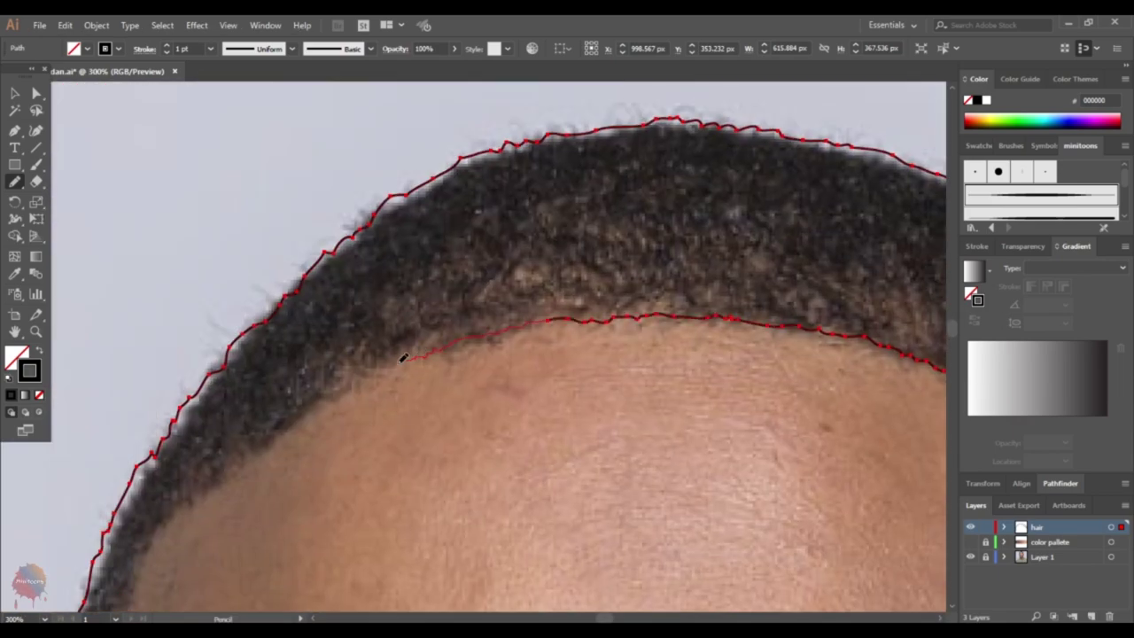
pyautogui.moveTo(403, 357); pyautogui.dragTo(434, 268)
# - Zoom to view the whole head and open the fill colour for the hair shape
pyautogui.scroll(-1, 338, 324)
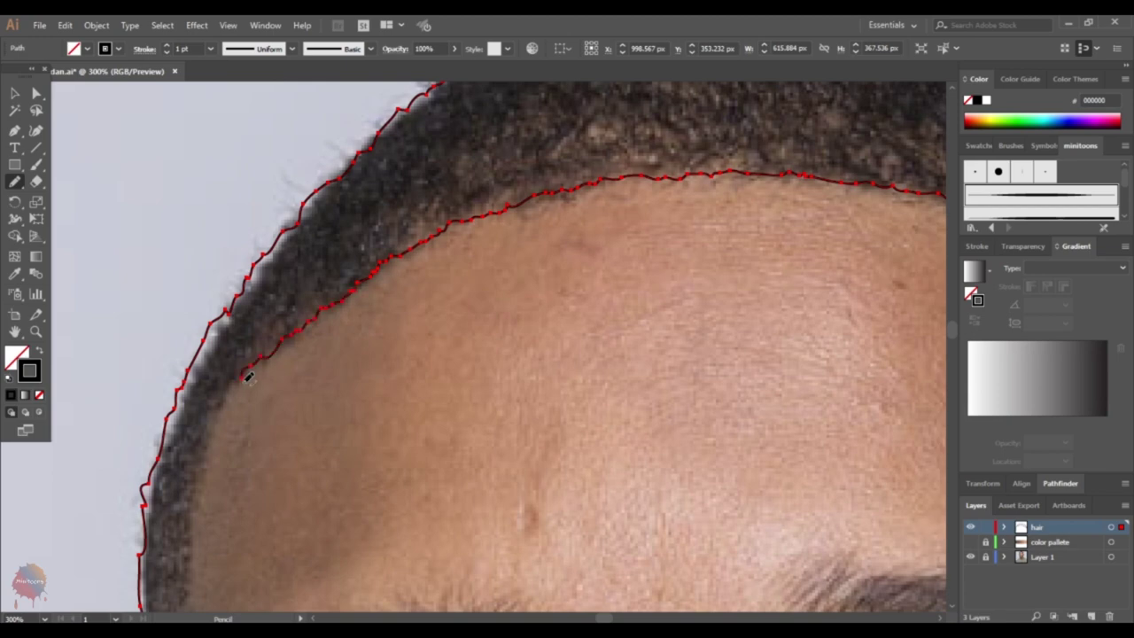
pyautogui.scroll(-3, 248, 376)
pyautogui.scroll(-3, 196, 291)
pyautogui.scroll(-2, 186, 404)
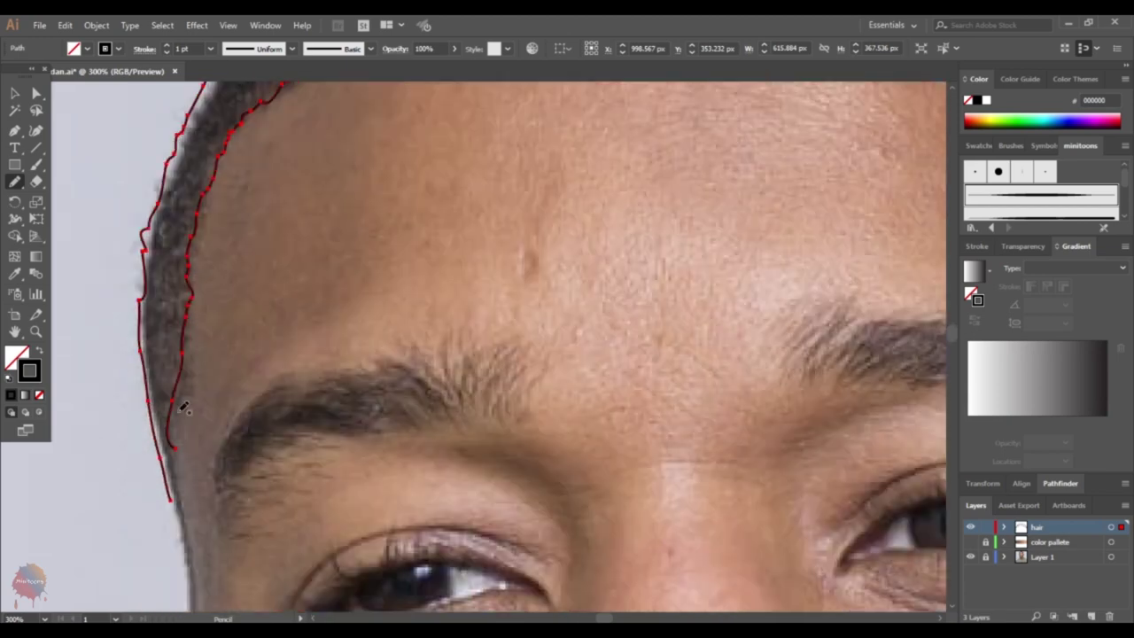
pyautogui.hotkey('ctrl', '0')
pyautogui.hotkey('ctrl', '=')
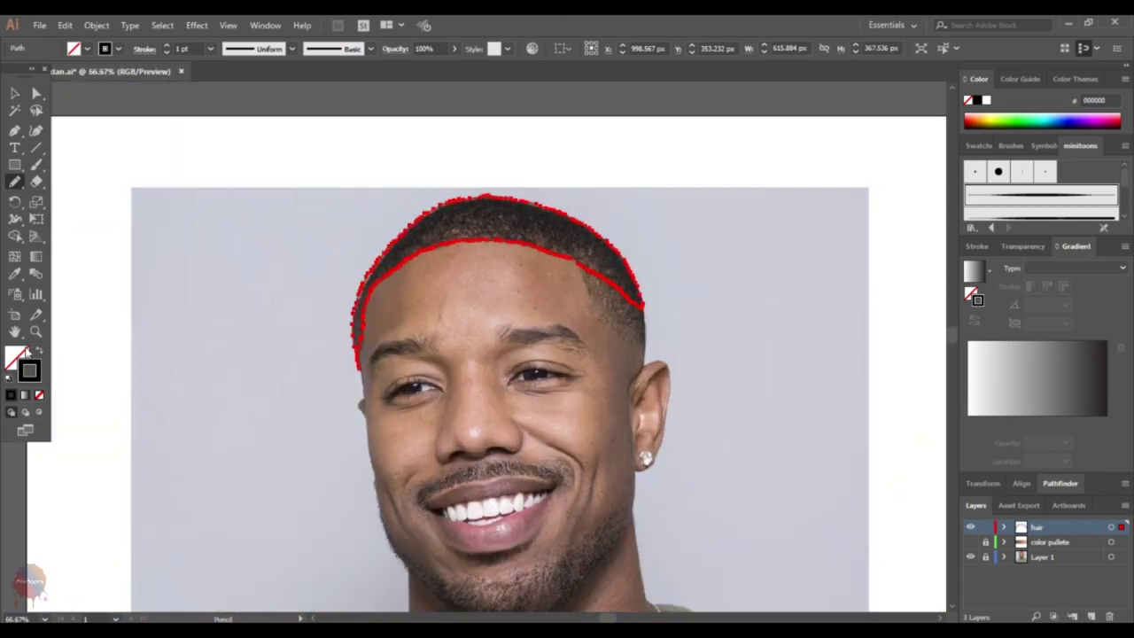
pyautogui.doubleClick(15, 357)
# - Fill the hair shape solid black and deselect it
pyautogui.click(716, 233)
pyautogui.press('v')
pyautogui.hotkey('ctrl', 'shift', 'a')
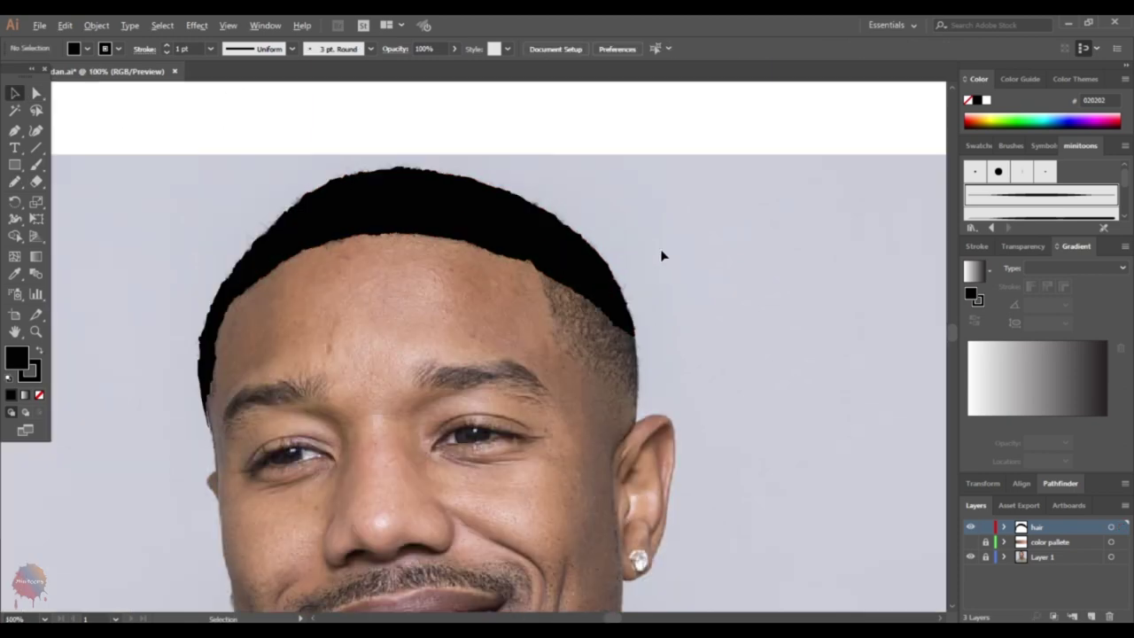
pyautogui.scroll(4, 661, 254)
# - Draw a short curly hair strand and Alt-drag copies along the hairline fade
pyautogui.press('n')
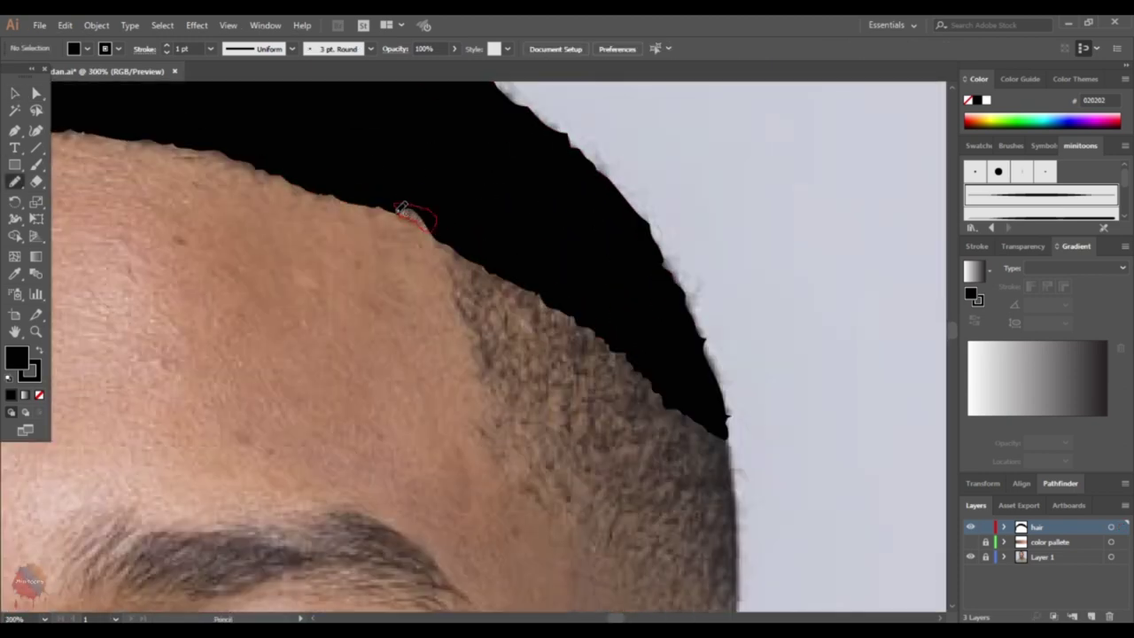
pyautogui.scroll(-2, 400, 209)
pyautogui.scroll(1, 332, 158)
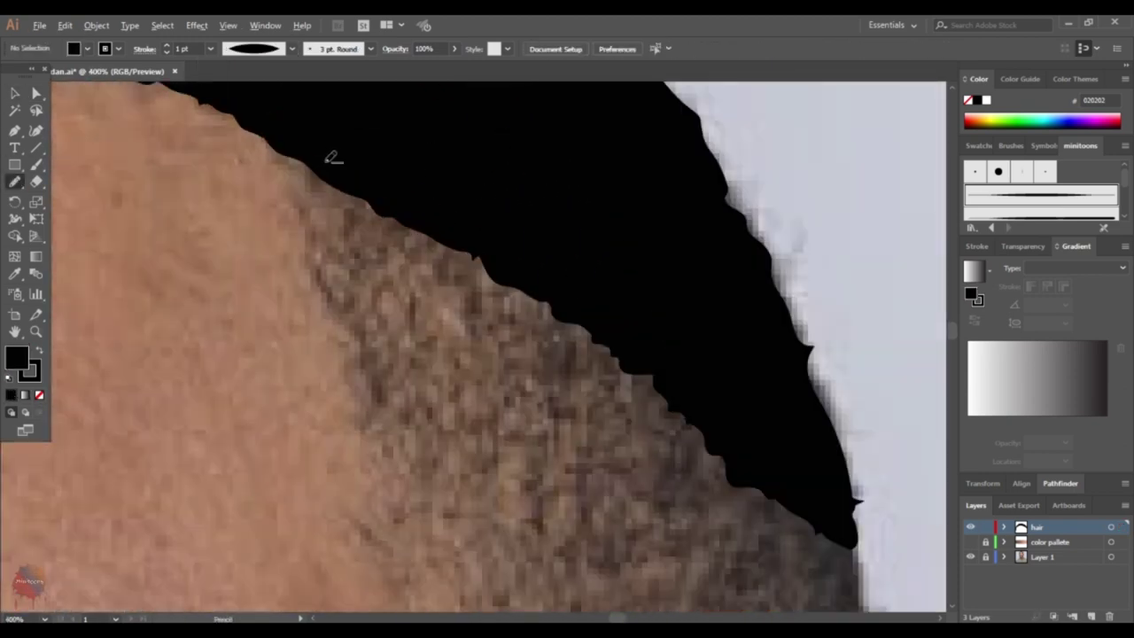
pyautogui.scroll(-1, 328, 161)
pyautogui.moveTo(320, 180); pyautogui.dragTo(368, 243)
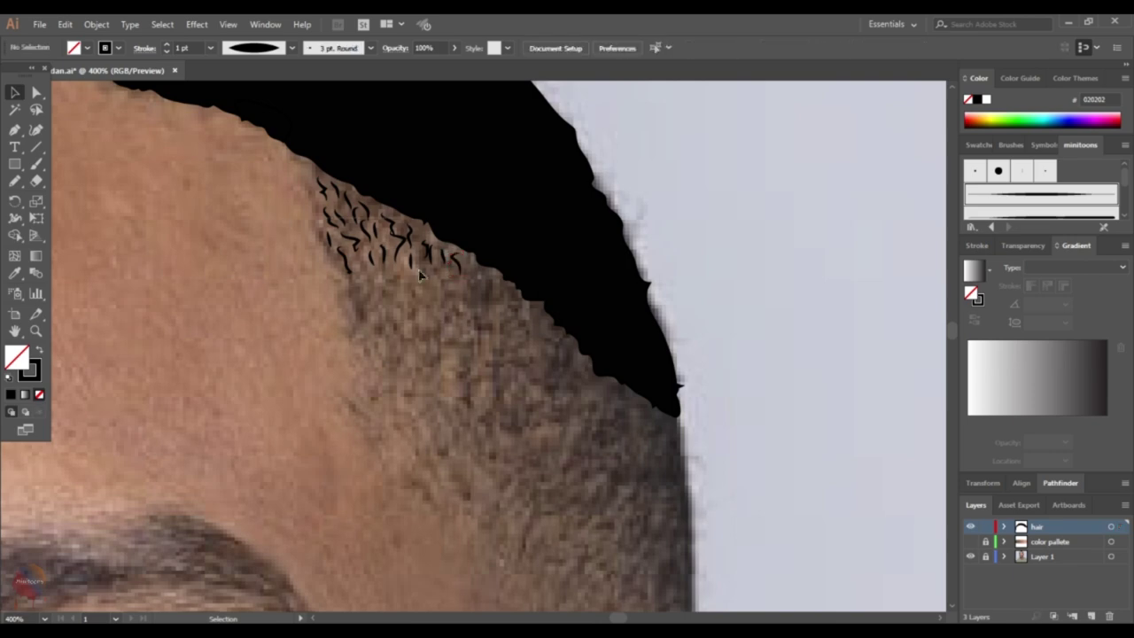
pyautogui.moveTo(425, 283); pyautogui.dragTo(332, 213)
pyautogui.moveTo(378, 278)
pyautogui.mouseDown()
pyautogui.moveTo(393, 317)
pyautogui.moveTo(458, 306)
pyautogui.moveTo(494, 368)
pyautogui.mouseUp()
pyautogui.moveTo(565, 386)
pyautogui.mouseDown()
pyautogui.moveTo(679, 417)
pyautogui.moveTo(425, 292)
pyautogui.moveTo(572, 413)
pyautogui.moveTo(650, 451)
pyautogui.mouseUp()
pyautogui.scroll(-1, 590, 389)
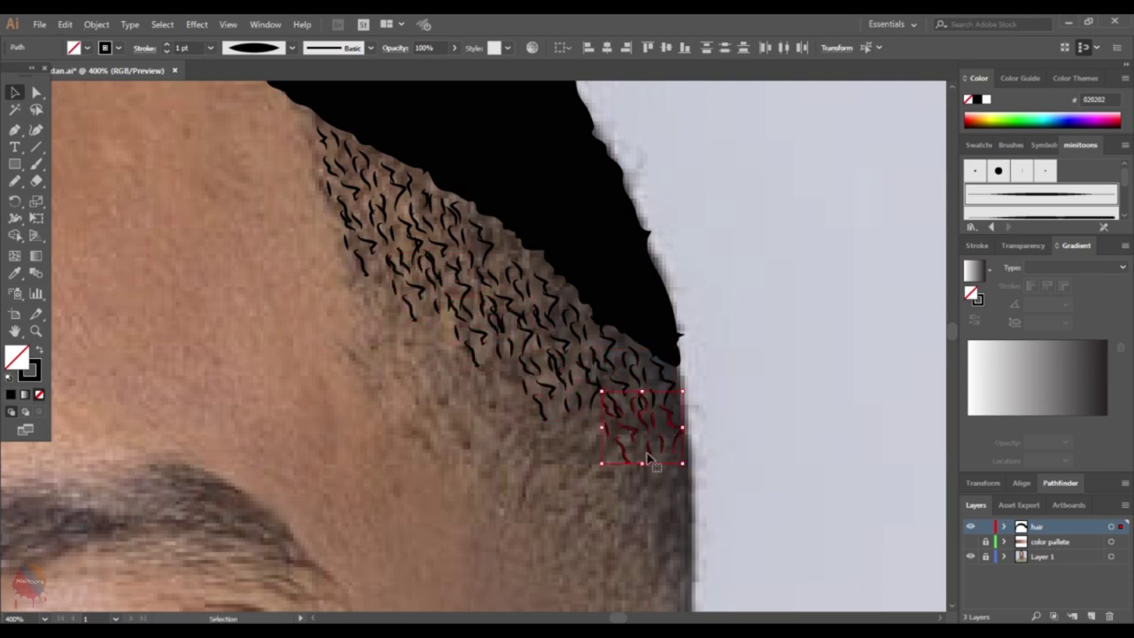
# - Add a small pencil mark and set the stroke weight to 0.25 pt for dots
pyautogui.press('n')
pyautogui.scroll(-1, 620, 425)
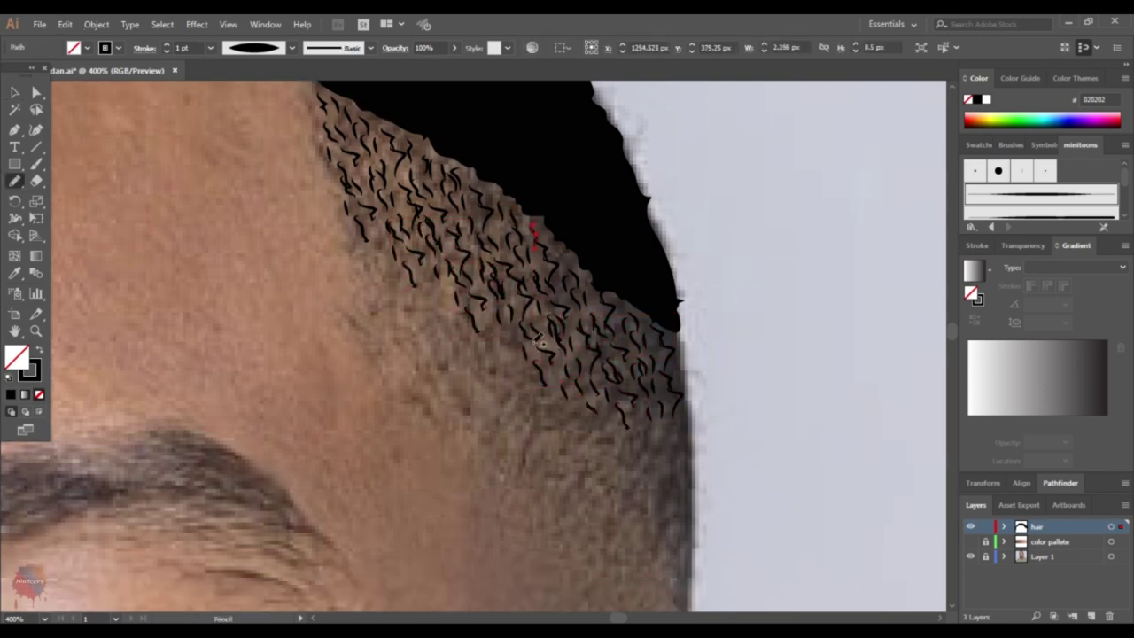
pyautogui.moveTo(501, 326); pyautogui.dragTo(512, 342)
pyautogui.scroll(-1, 620, 354)
pyautogui.hotkey('ctrl', '-')
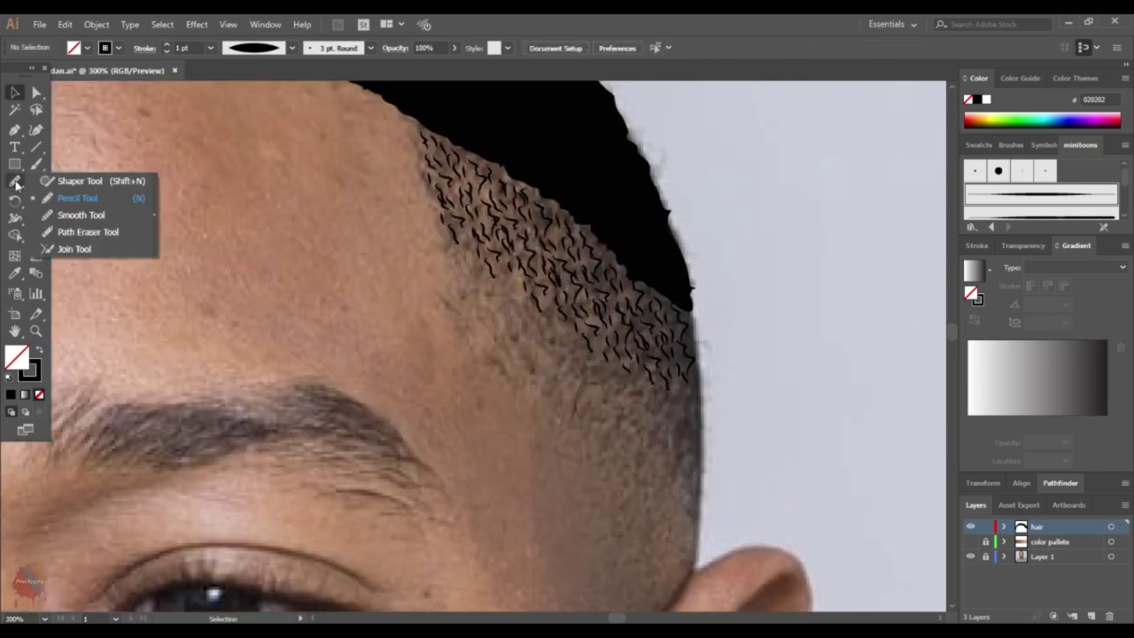
pyautogui.click(35, 163)
pyautogui.hotkey('ctrl', '+')
pyautogui.press('v')
pyautogui.click(210, 48)
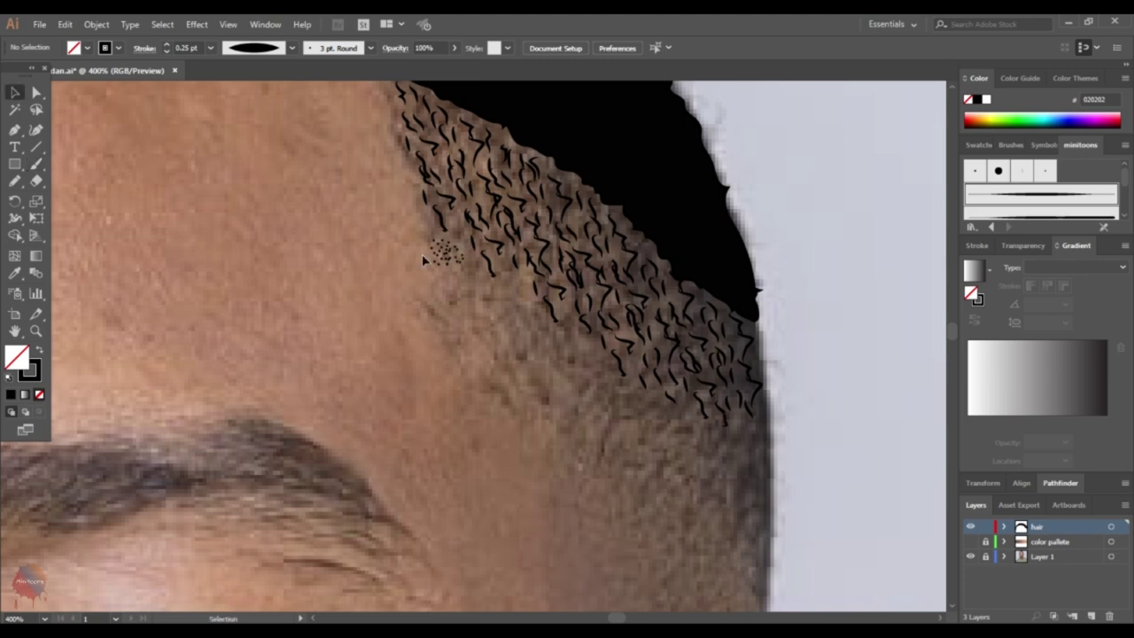
# - Alt-drag copies of the stipple dot group lower along the temple fade
pyautogui.moveTo(439, 254)
pyautogui.mouseDown()
pyautogui.moveTo(510, 316)
pyautogui.moveTo(567, 328)
pyautogui.moveTo(612, 354)
pyautogui.mouseUp()
pyautogui.hotkey('ctrl', '+')
pyautogui.scroll(-1, 567, 354)
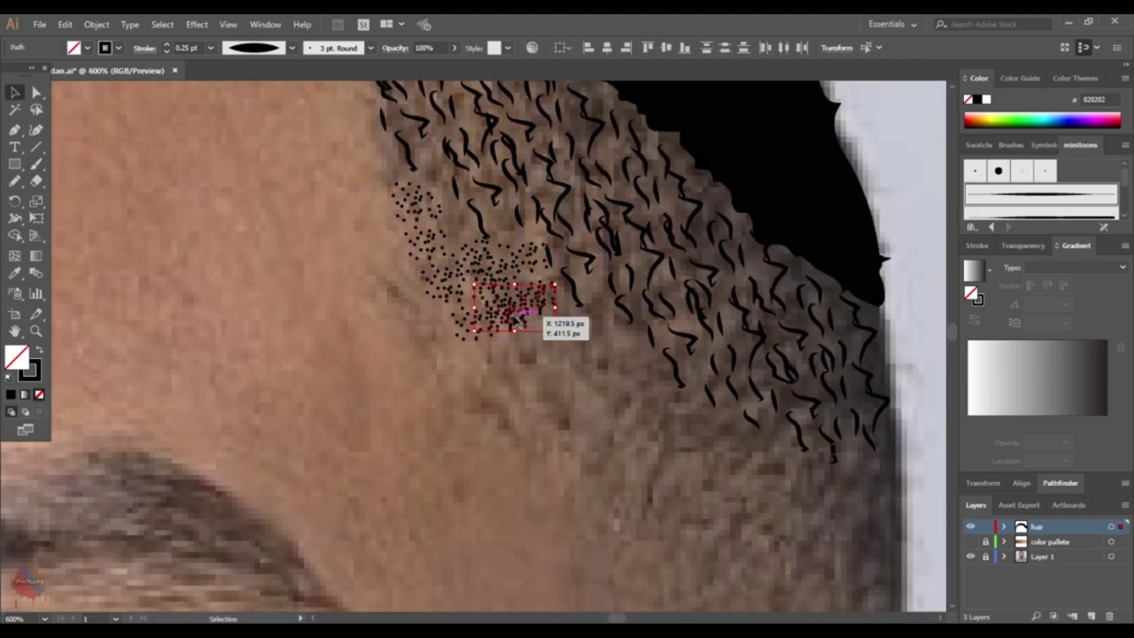
pyautogui.press('b')
pyautogui.moveTo(517, 319)
pyautogui.mouseDown()
pyautogui.moveTo(518, 355)
pyautogui.moveTo(655, 363)
pyautogui.moveTo(550, 409)
pyautogui.mouseUp()
pyautogui.scroll(-1, 656, 372)
pyautogui.scroll(-2, 656, 363)
pyautogui.hscroll(3, 610, 384)
pyautogui.hscroll(2, 550, 410)
pyautogui.moveTo(478, 372)
pyautogui.keyDown('alt'); pyautogui.mouseDown()
pyautogui.moveTo(628, 316)
pyautogui.moveTo(543, 370)
pyautogui.mouseUp(); pyautogui.keyUp('alt')
# - Add further dot patches down toward the sideburn and zoom out to review
pyautogui.hotkey('ctrl', 'shift', 'a')
pyautogui.press('b')
pyautogui.hotkey('ctrl', '0')
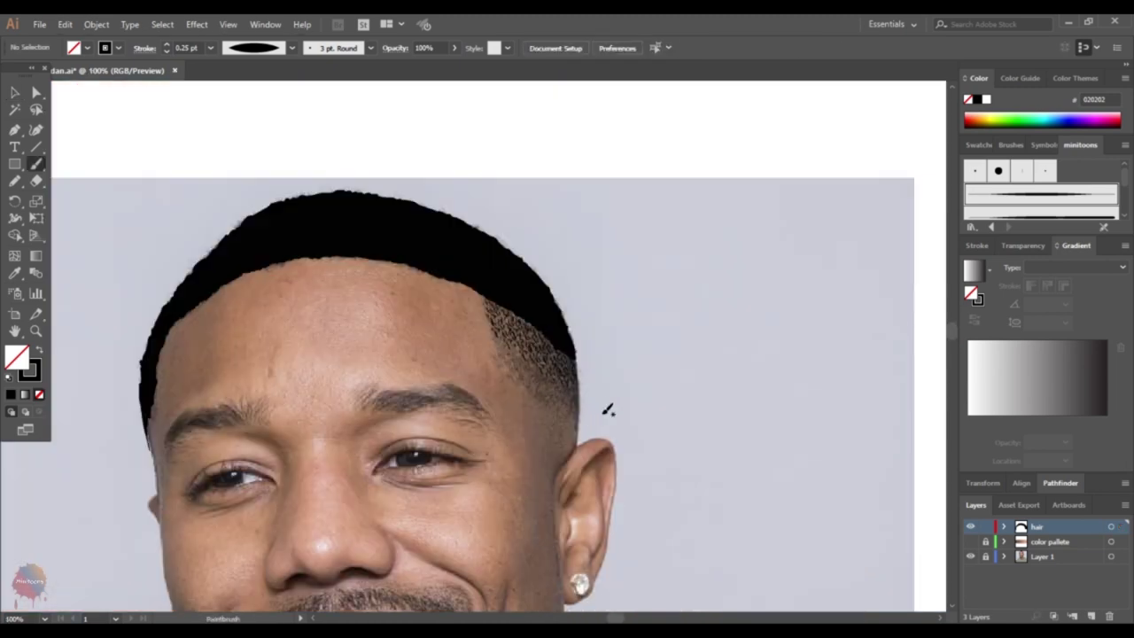
pyautogui.scroll(5, 608, 404)
pyautogui.press('v')
pyautogui.moveTo(359, 306); pyautogui.dragTo(492, 386)
pyautogui.moveTo(432, 414)
pyautogui.mouseDown()
pyautogui.moveTo(430, 427)
pyautogui.moveTo(514, 493)
pyautogui.mouseUp()
pyautogui.moveTo(492, 319); pyautogui.dragTo(534, 416)
pyautogui.hotkey('ctrl', '-')
pyautogui.hotkey('ctrl', '-')
pyautogui.hotkey('ctrl', 'shift', 'a')
pyautogui.press('n')
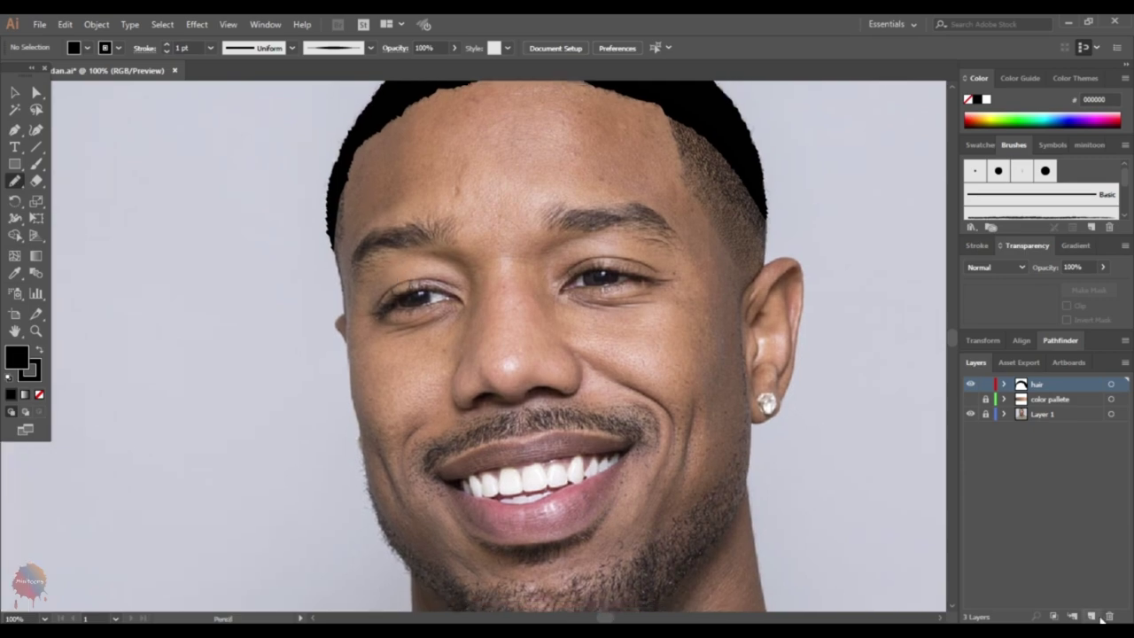
# - Create a new layer named 'outline' with a custom layer colour
pyautogui.keyDown('alt'); pyautogui.click(1101, 617); pyautogui.keyUp('alt')
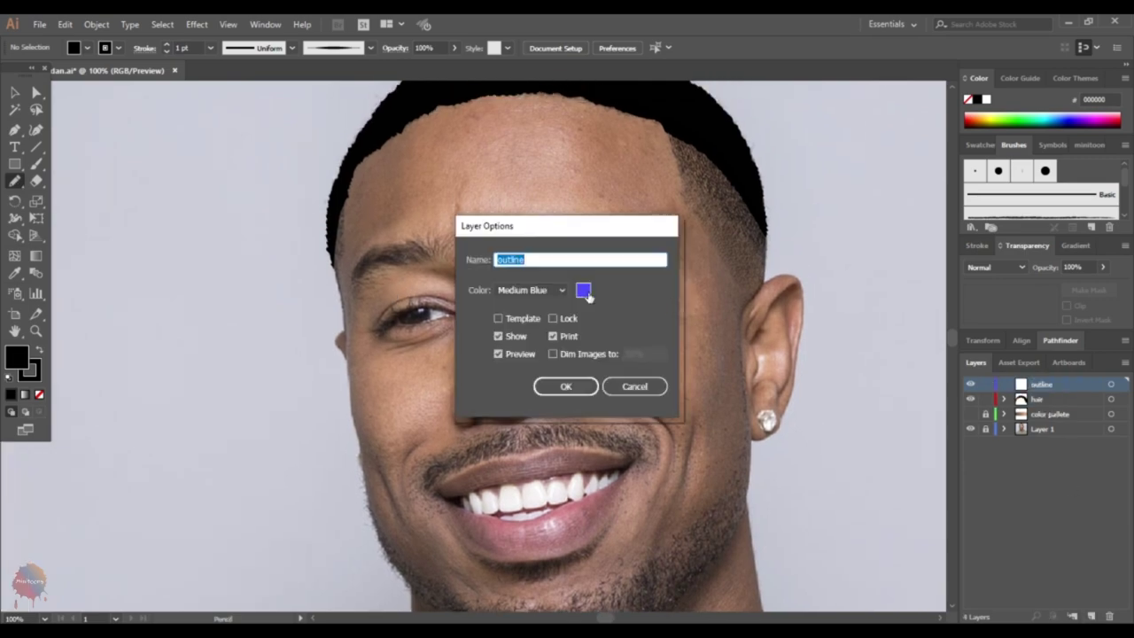
pyautogui.click(585, 291)
pyautogui.click(435, 433)
pyautogui.write('outline')
pyautogui.click(558, 384)
# - Trace the face's left cheek down toward the jaw with the Pencil
pyautogui.scroll(-1, 342, 244)
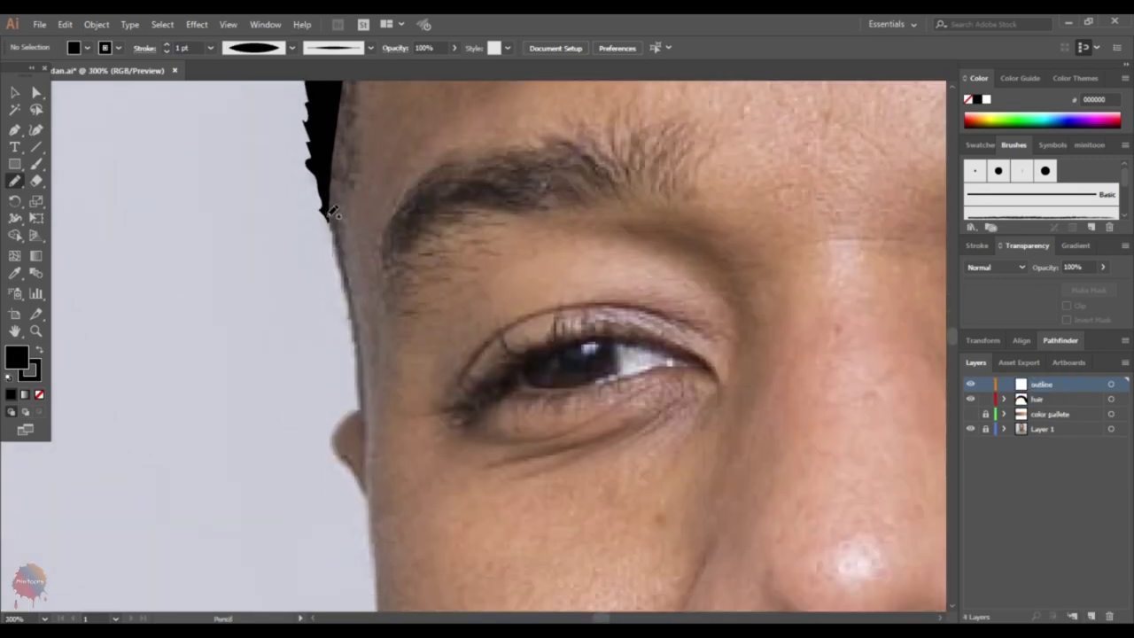
pyautogui.scroll(-7, 349, 214)
pyautogui.moveTo(372, 503)
pyautogui.mouseDown()
pyautogui.moveTo(350, 319)
pyautogui.moveTo(366, 235)
pyautogui.mouseUp()
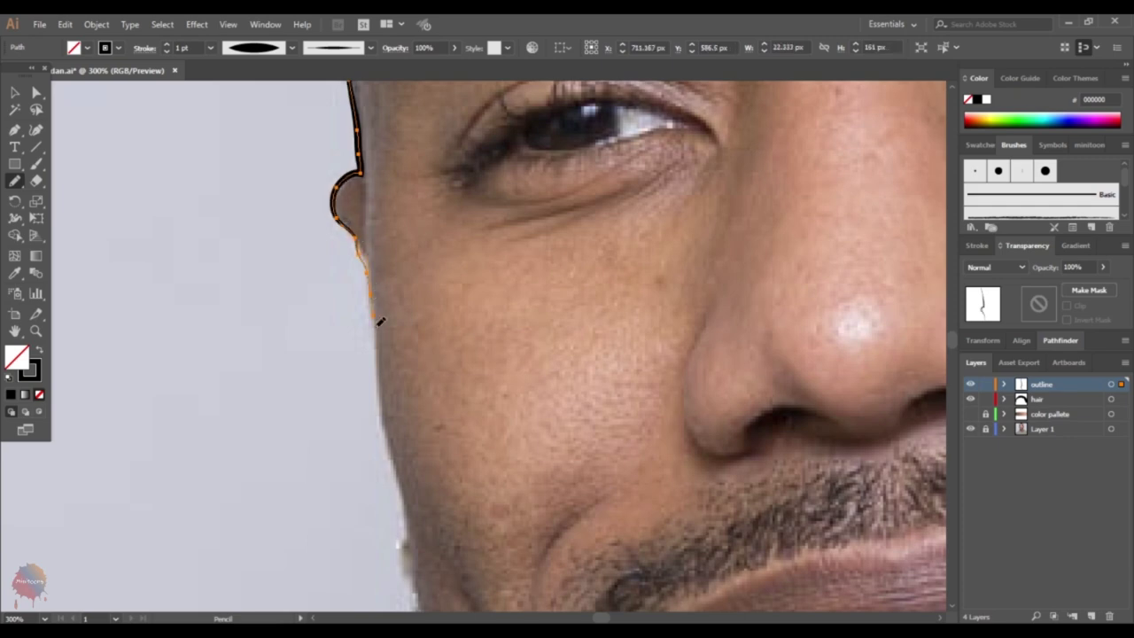
pyautogui.scroll(-3, 380, 320)
pyautogui.moveTo(380, 320); pyautogui.dragTo(380, 249)
pyautogui.scroll(-3, 403, 363)
pyautogui.scroll(-3, 416, 341)
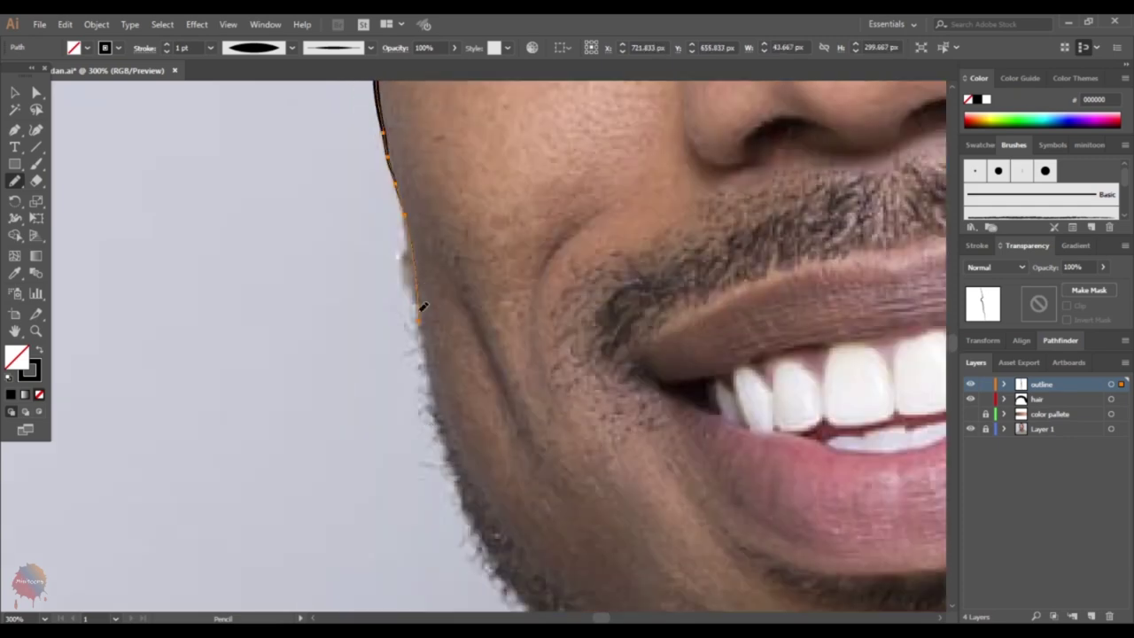
pyautogui.moveTo(423, 306); pyautogui.dragTo(420, 253)
pyautogui.scroll(-3, 420, 253)
pyautogui.scroll(-3, 420, 253)
pyautogui.moveTo(470, 359)
pyautogui.mouseDown()
pyautogui.moveTo(446, 267)
pyautogui.moveTo(561, 478)
pyautogui.mouseUp()
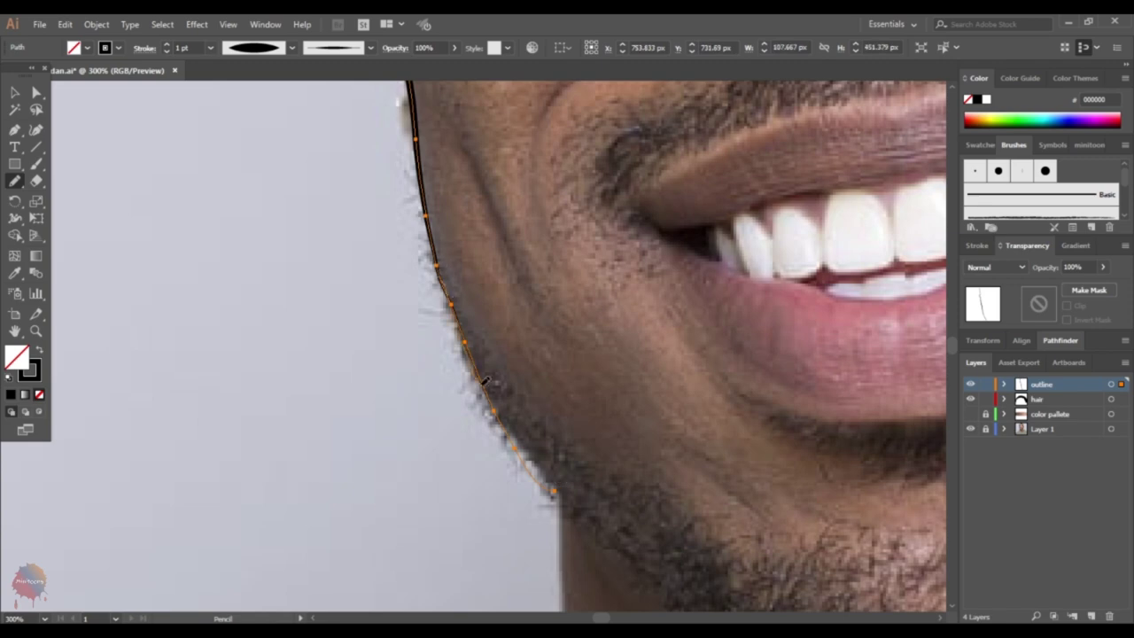
pyautogui.scroll(-3, 485, 381)
pyautogui.scroll(-2, 399, 336)
# - Extend the outline along the jawline under the chin and up the right side
pyautogui.keyDown('ctrl'); pyautogui.click(309, 253); pyautogui.keyUp('ctrl')
pyautogui.scroll(1, 380, 247)
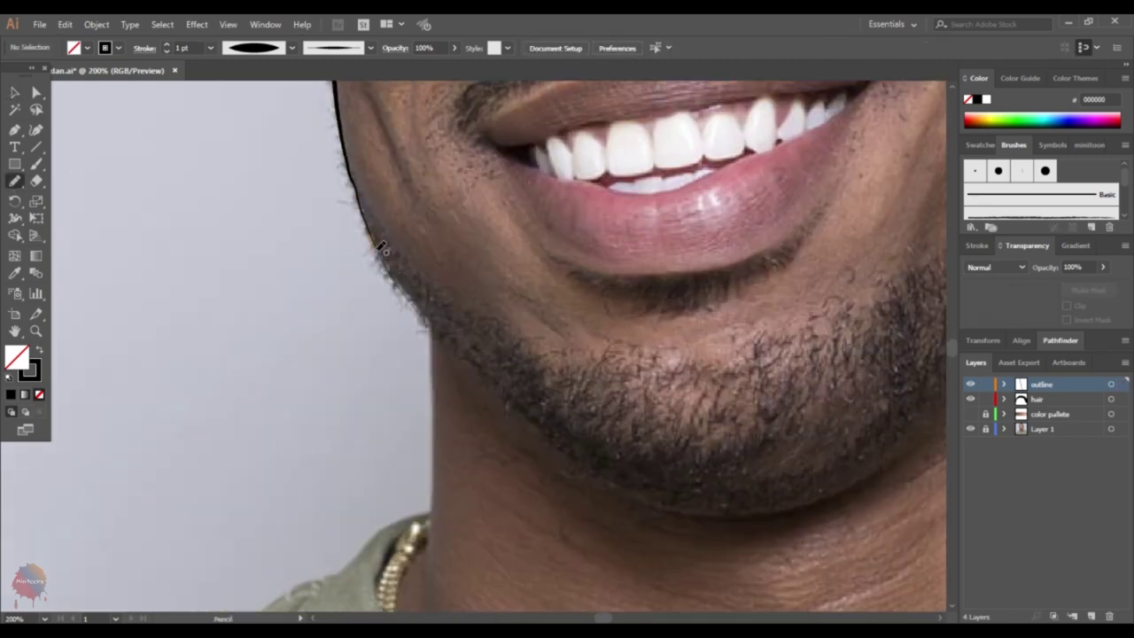
pyautogui.keyDown('ctrl'); pyautogui.click(375, 238); pyautogui.keyUp('ctrl')
pyautogui.moveTo(538, 407); pyautogui.dragTo(540, 409)
pyautogui.scroll(-3, 541, 410)
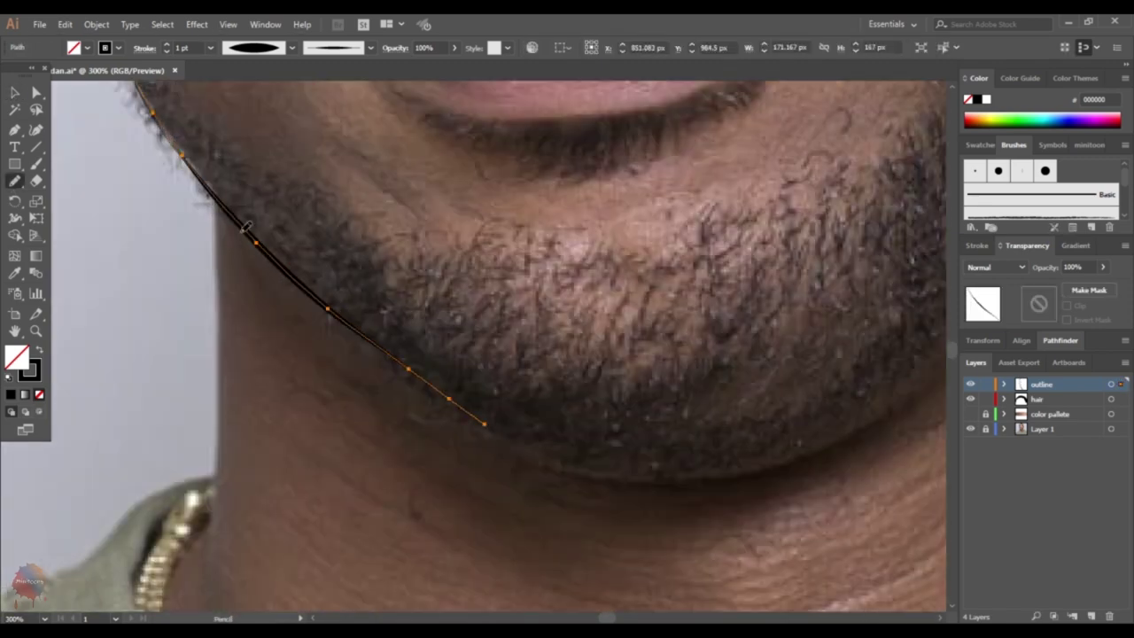
pyautogui.scroll(-1, 381, 346)
pyautogui.scroll(1, 376, 348)
pyautogui.hscroll(5, 531, 379)
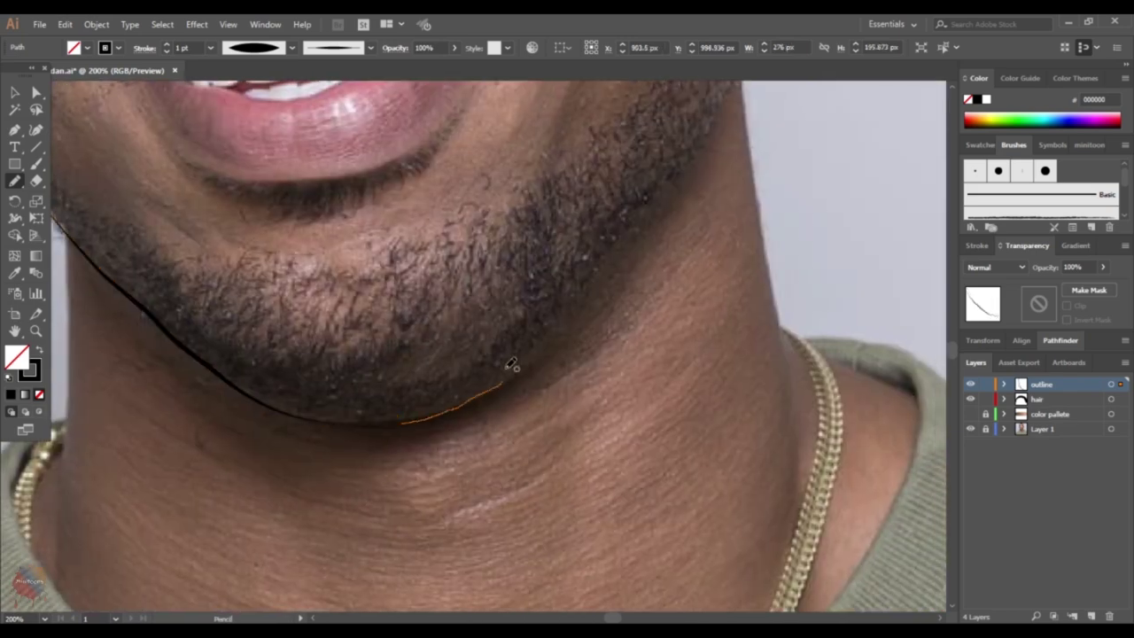
pyautogui.moveTo(226, 403); pyautogui.dragTo(549, 337)
pyautogui.hscroll(4, 550, 336)
pyautogui.moveTo(464, 308); pyautogui.dragTo(492, 264)
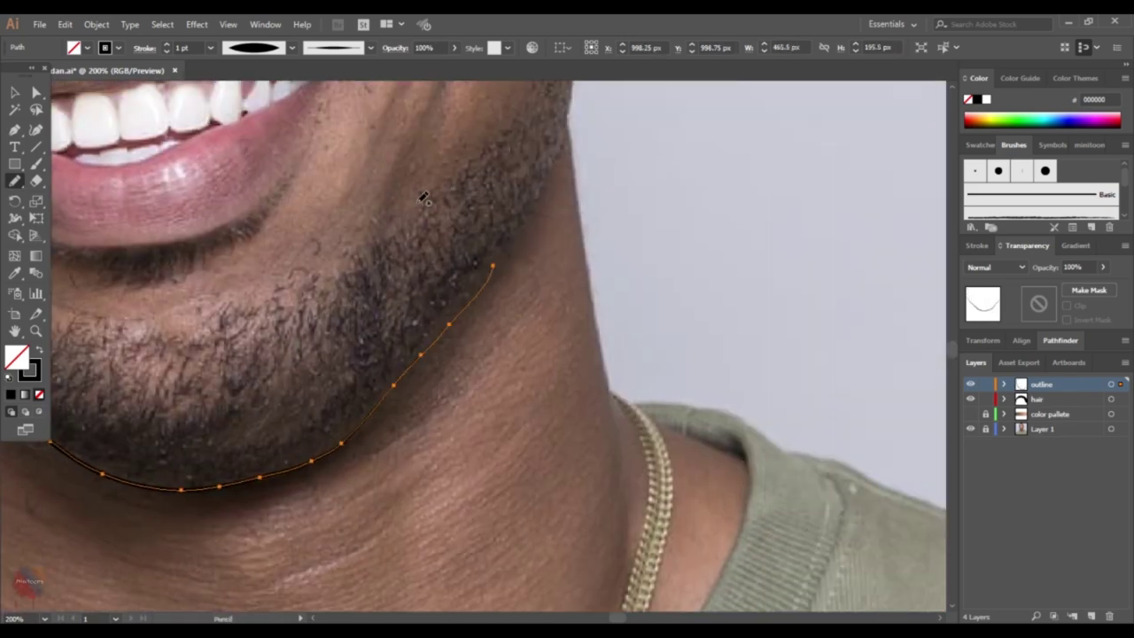
pyautogui.scroll(2, 451, 323)
pyautogui.hscroll(1, 451, 323)
# - Deselect, then extend the outline up the right jaw to the earlobe
pyautogui.hotkey('ctrl', 'shift', 'a')
pyautogui.scroll(3, 534, 353)
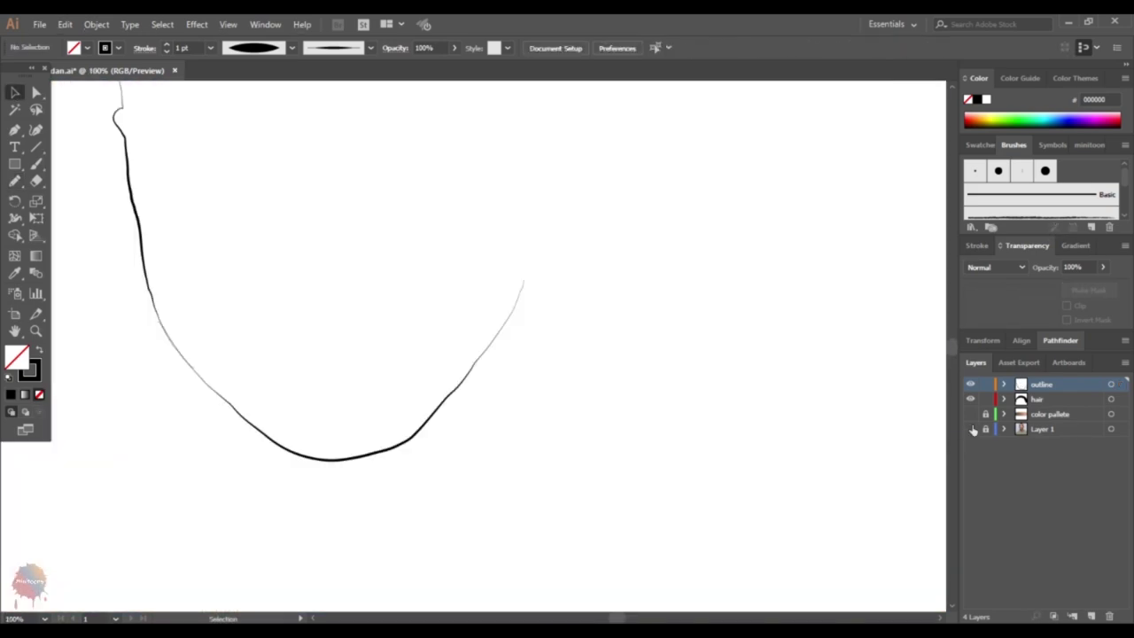
pyautogui.scroll(1, 519, 346)
pyautogui.scroll(2, 496, 381)
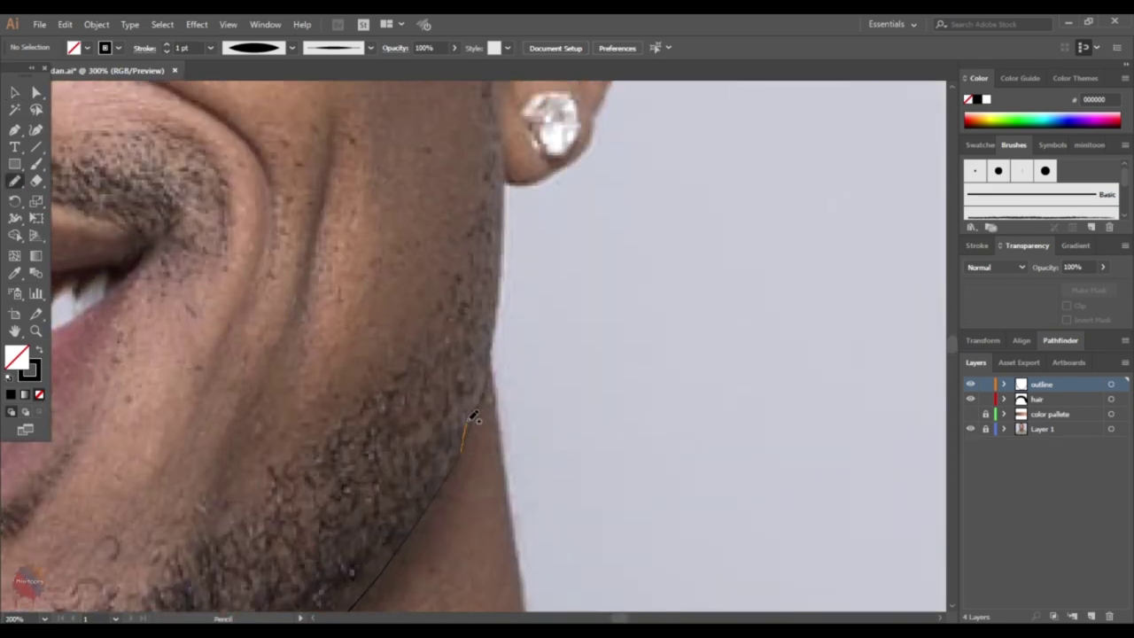
pyautogui.moveTo(496, 343); pyautogui.dragTo(503, 187)
# - Trace the outline around the ear's edge up to its top
pyautogui.scroll(2, 509, 266)
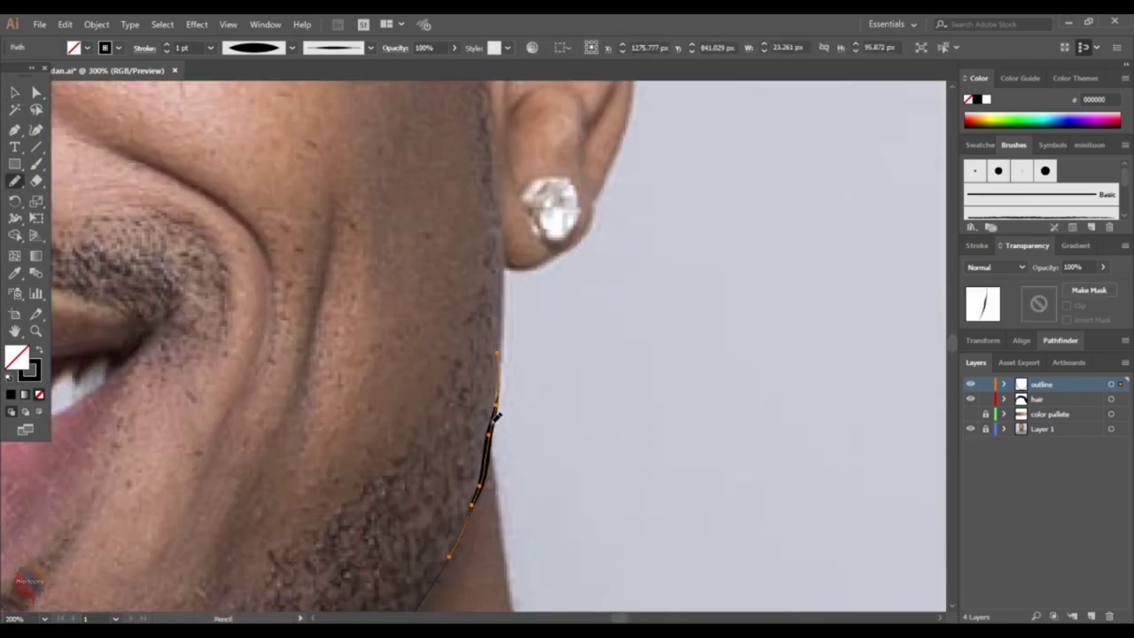
pyautogui.scroll(2, 520, 369)
pyautogui.scroll(1, 607, 286)
pyautogui.scroll(2, 628, 304)
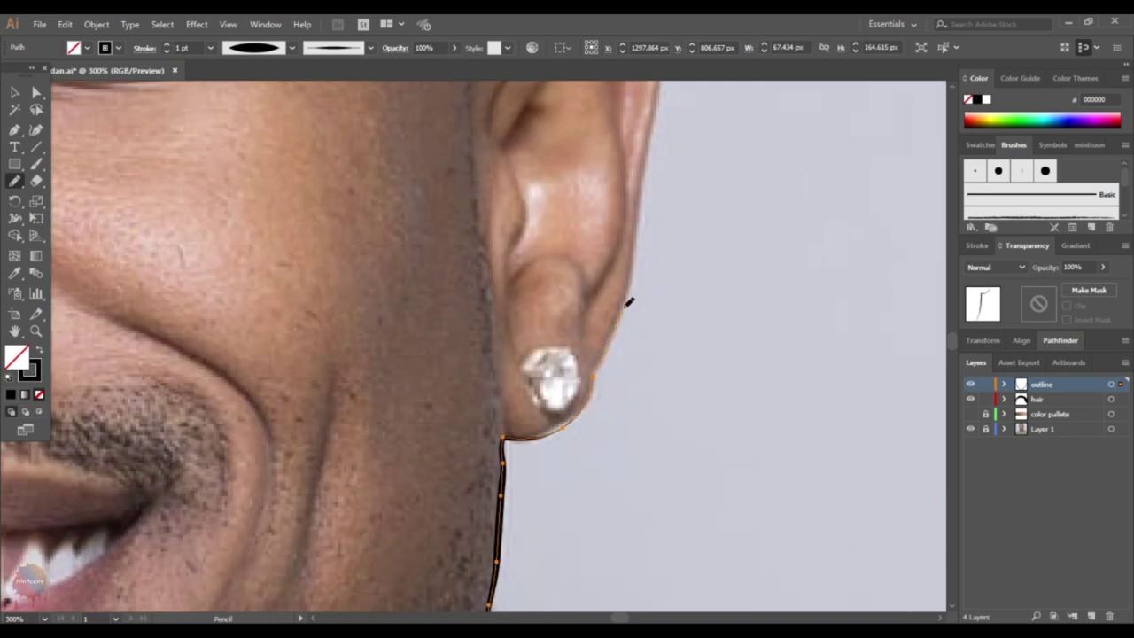
pyautogui.scroll(2, 633, 354)
pyautogui.scroll(2, 656, 350)
pyautogui.moveTo(509, 347); pyautogui.dragTo(662, 348)
pyautogui.scroll(1, 663, 319)
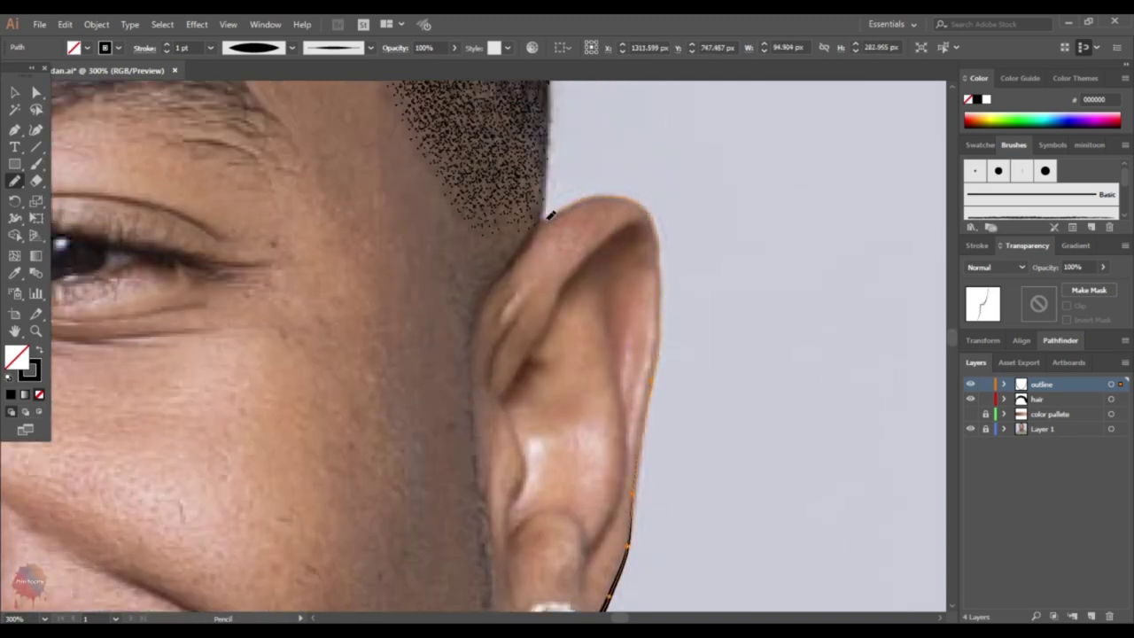
pyautogui.scroll(4, 550, 215)
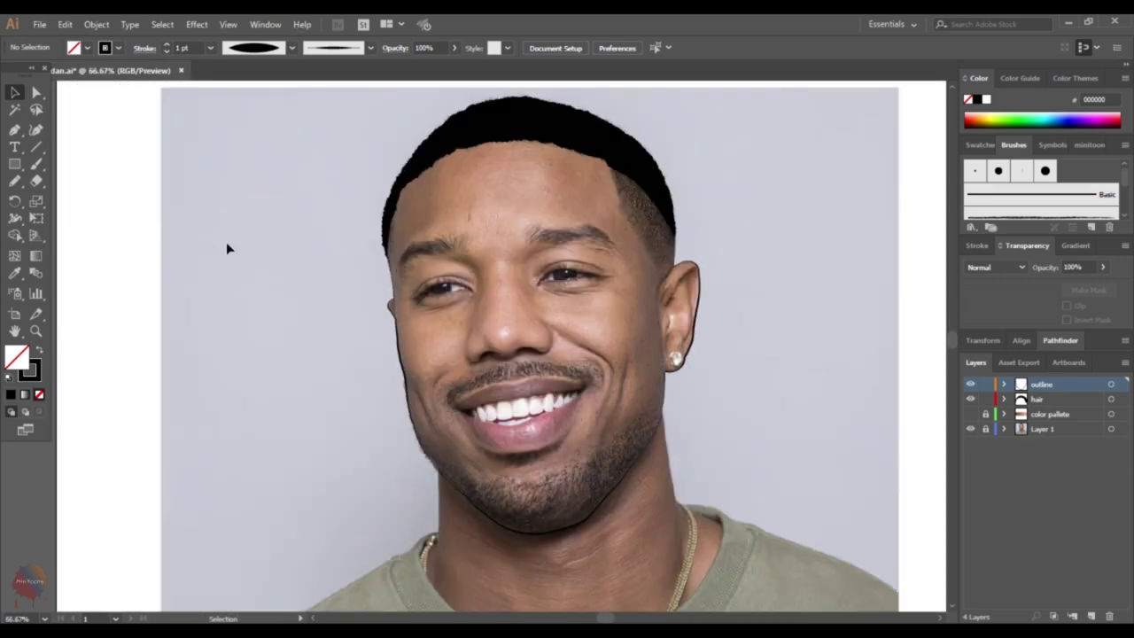
# - Trace the first eye's shape, an under-eye line and curves beside the nose bridge
pyautogui.hotkey('ctrl', '=')
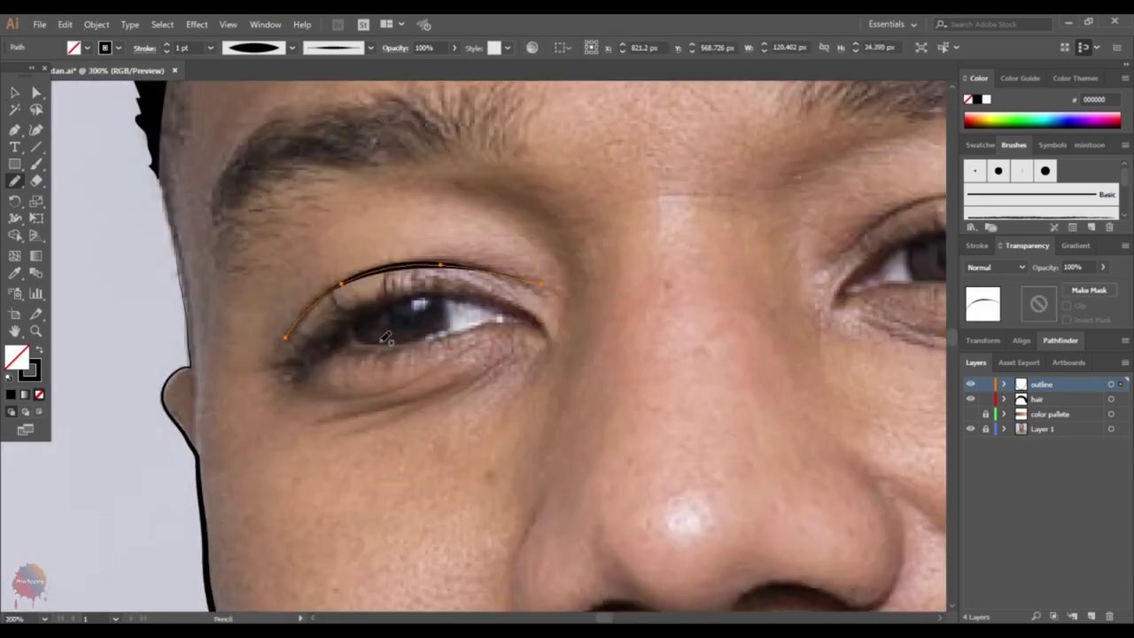
pyautogui.moveTo(358, 352); pyautogui.dragTo(324, 341)
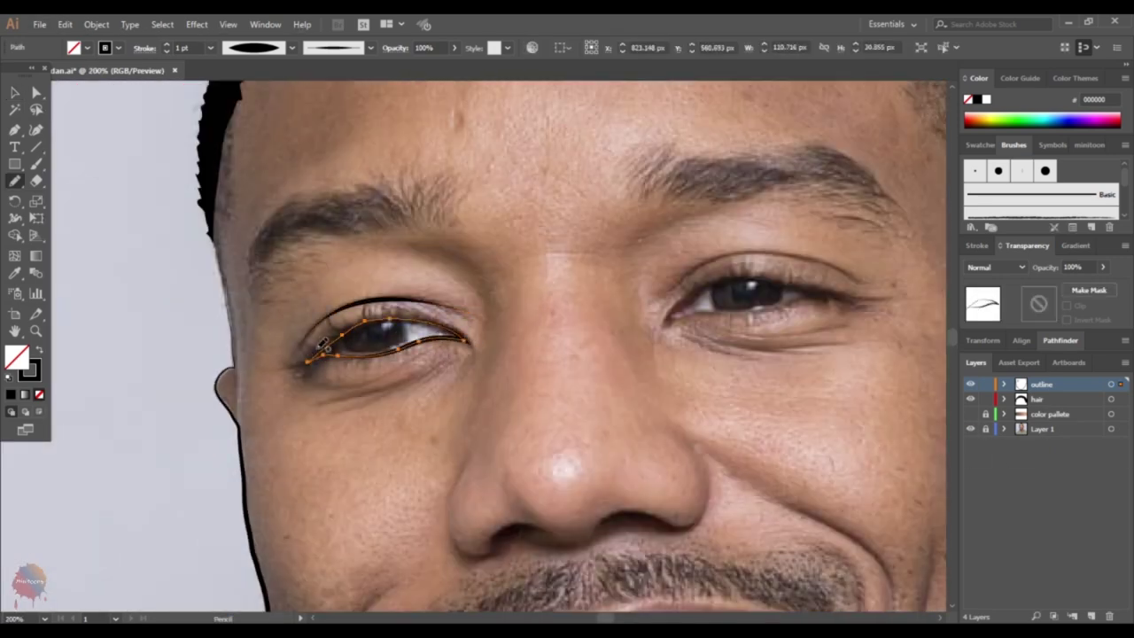
pyautogui.moveTo(310, 404)
pyautogui.mouseDown()
pyautogui.moveTo(445, 364)
pyautogui.moveTo(401, 345)
pyautogui.mouseUp()
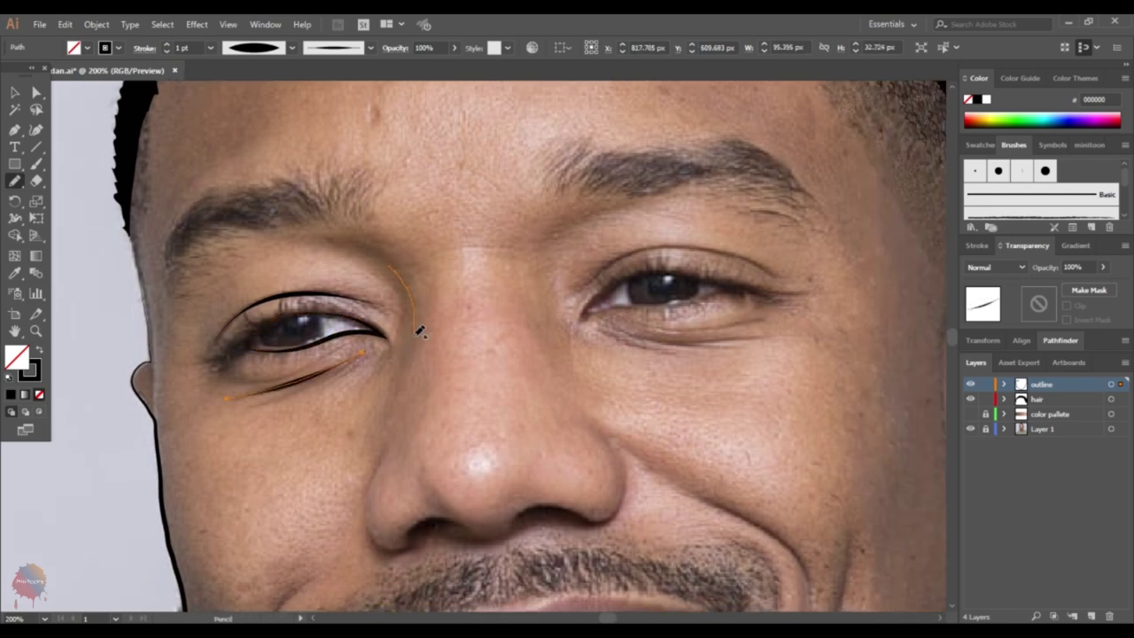
pyautogui.moveTo(536, 255); pyautogui.dragTo(544, 356)
pyautogui.moveTo(586, 282); pyautogui.dragTo(414, 301)
# - Draw and smooth the upper eyelid line of the other eye
pyautogui.moveTo(549, 268); pyautogui.dragTo(600, 294)
pyautogui.scroll(1, 600, 294)
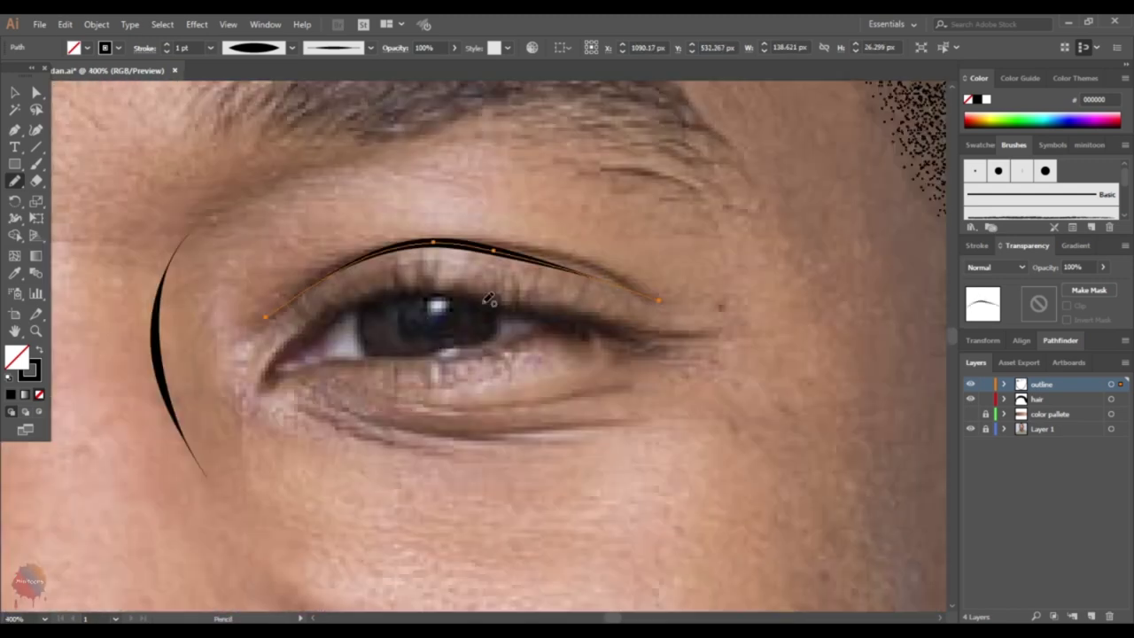
pyautogui.moveTo(493, 271); pyautogui.dragTo(588, 315)
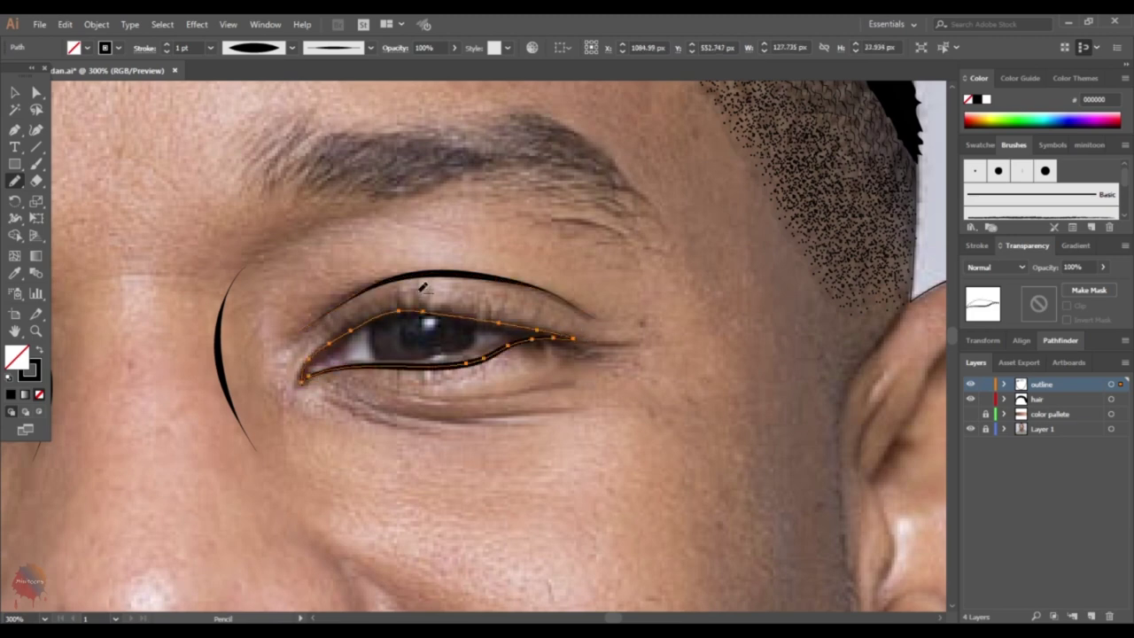
pyautogui.scroll(-2, 398, 284)
pyautogui.scroll(-1, 186, 212)
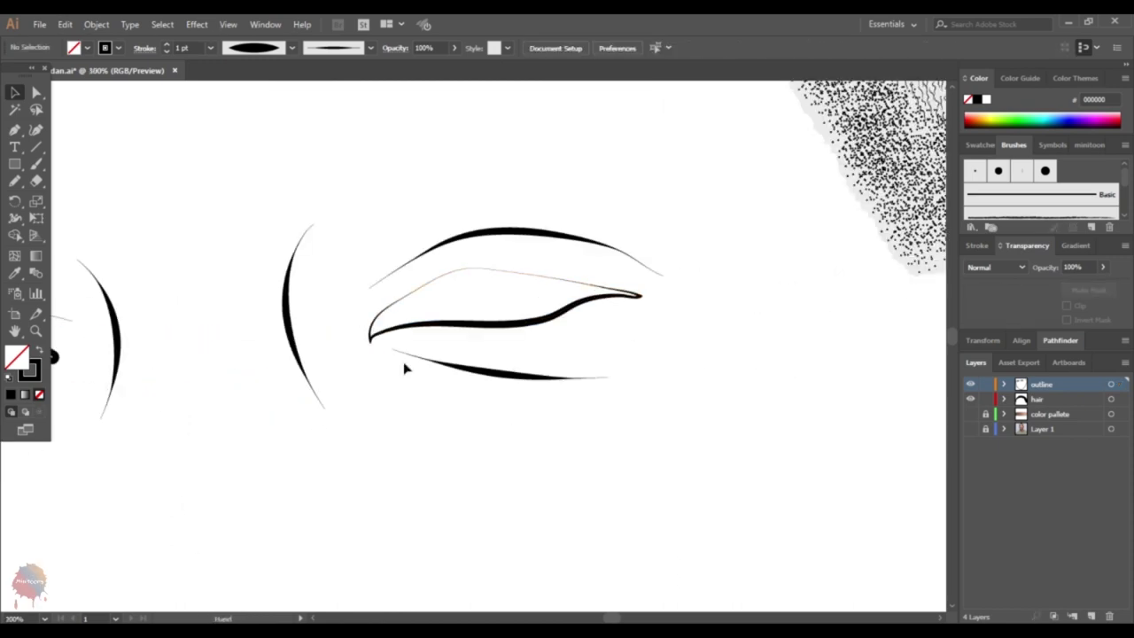
# - Trace the left nostril, the nose bottom and the mouth outline over the reference photo
pyautogui.click(970, 429)
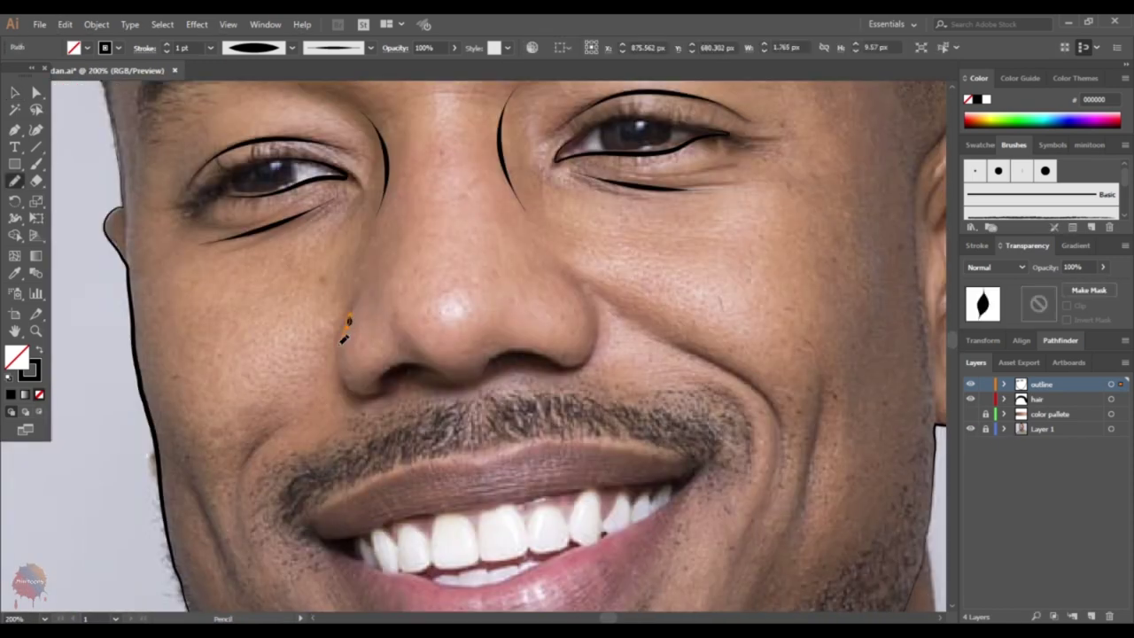
pyautogui.moveTo(348, 316); pyautogui.dragTo(381, 395)
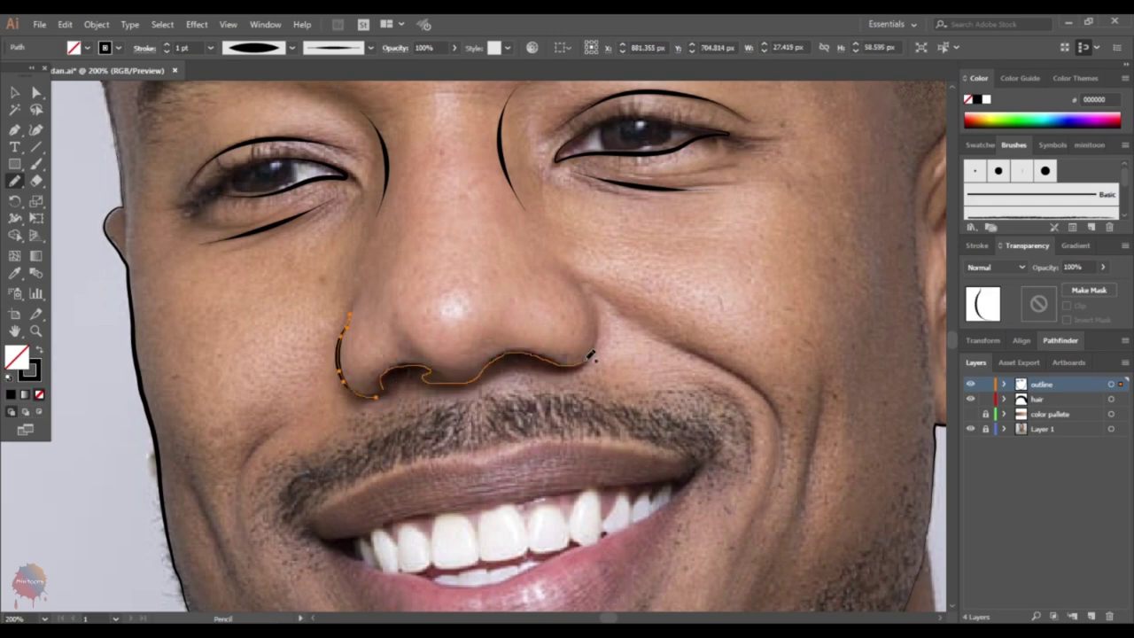
pyautogui.moveTo(588, 356); pyautogui.dragTo(599, 294)
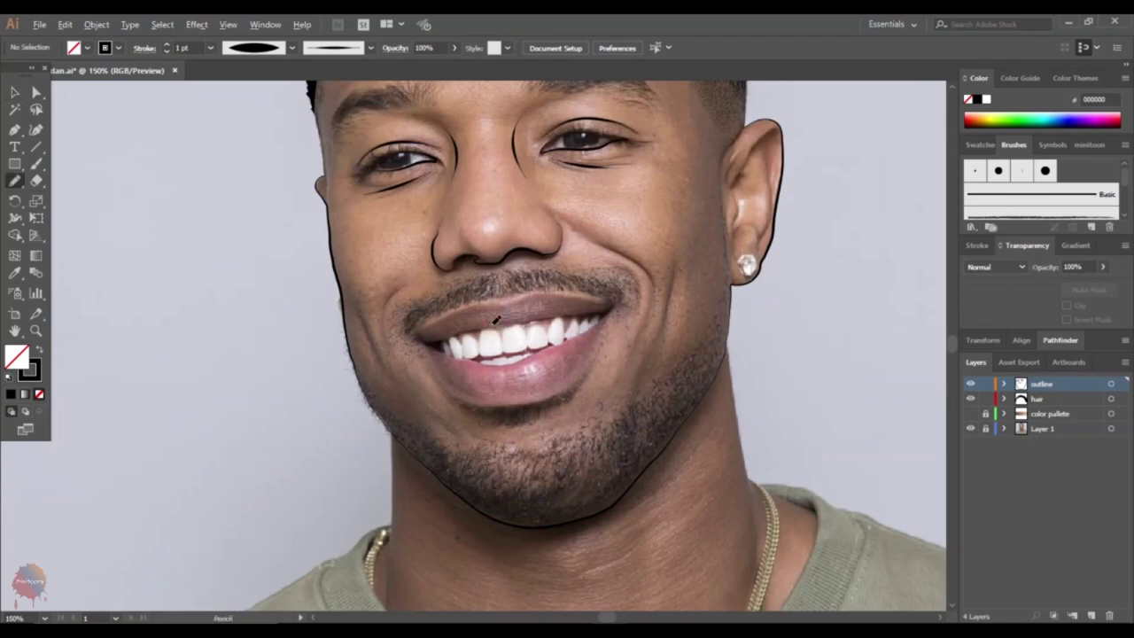
pyautogui.scroll(2, 497, 321)
pyautogui.moveTo(381, 335); pyautogui.dragTo(418, 312)
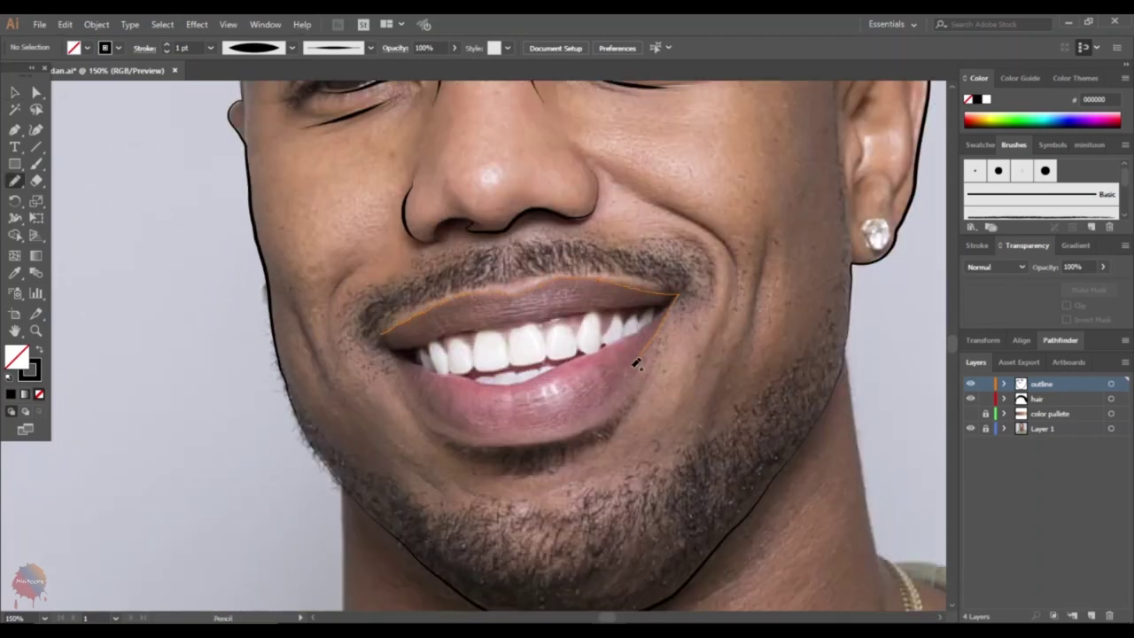
# - Hide the photo to check the lines, then trace smile lines on both cheeks
pyautogui.press('v')
pyautogui.click(970, 427)
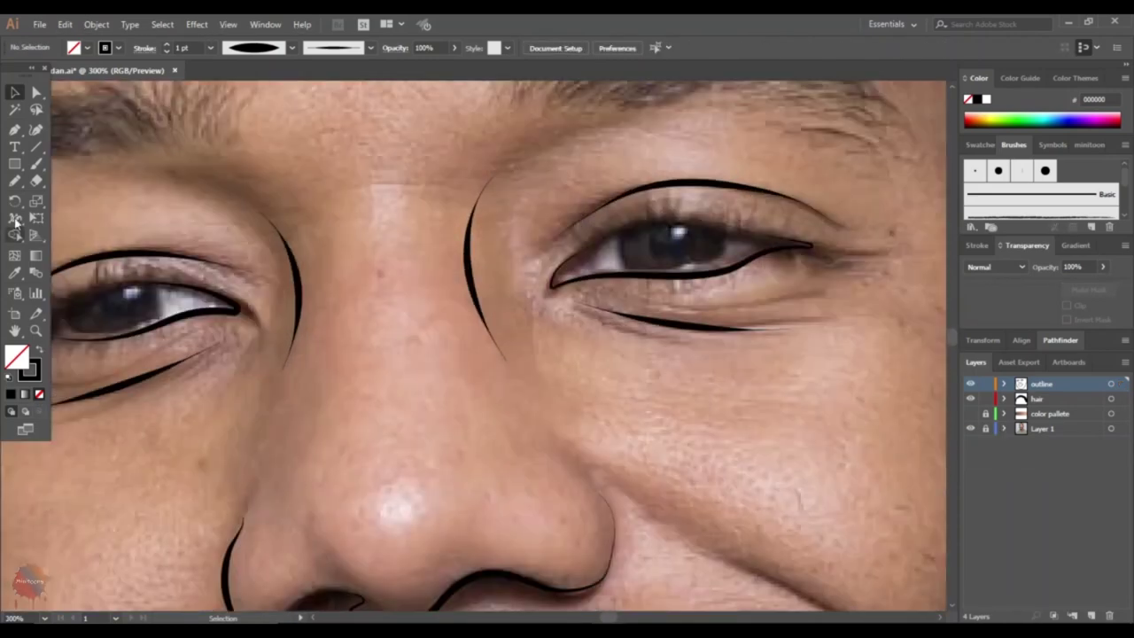
pyautogui.press('n')
pyautogui.keyDown('ctrl'); pyautogui.click(566, 266); pyautogui.keyUp('ctrl')
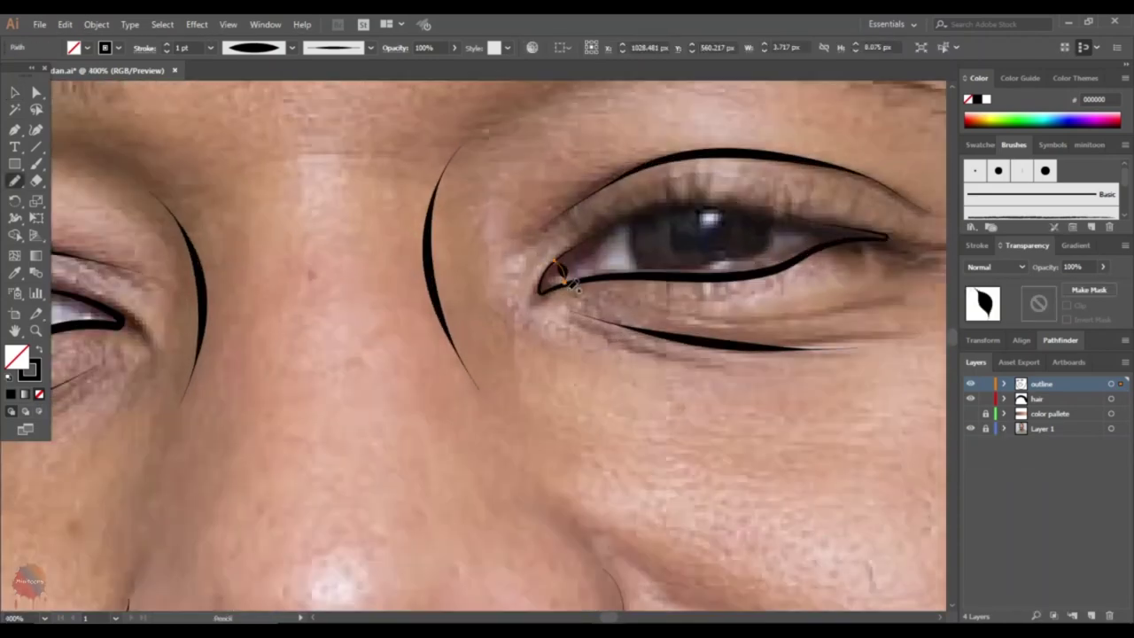
pyautogui.scroll(2, 348, 264)
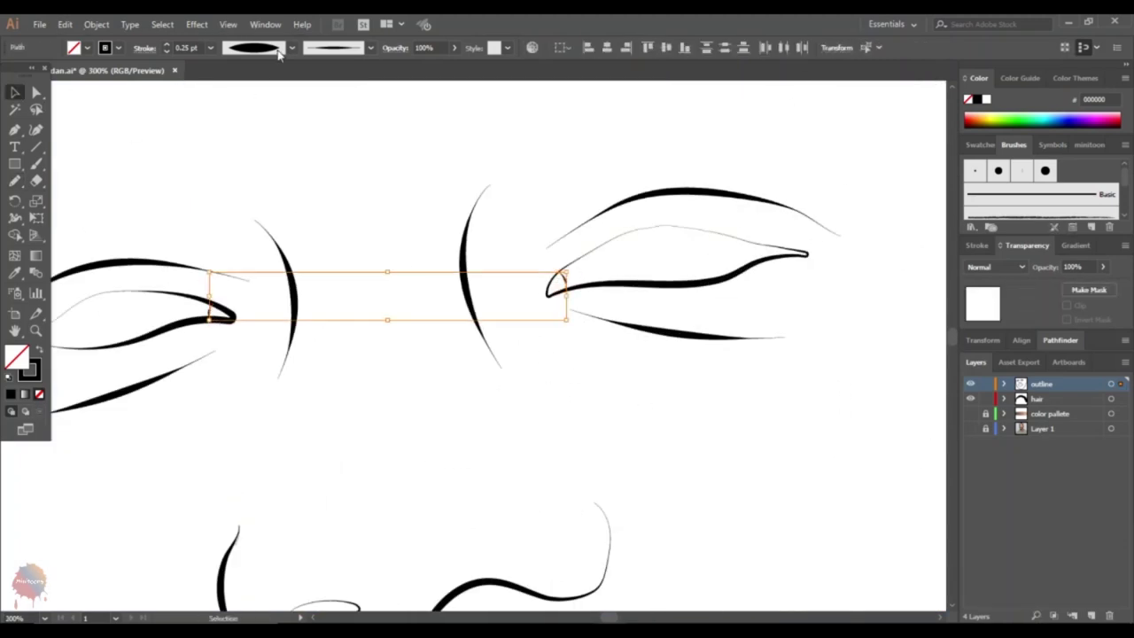
pyautogui.scroll(4, 538, 261)
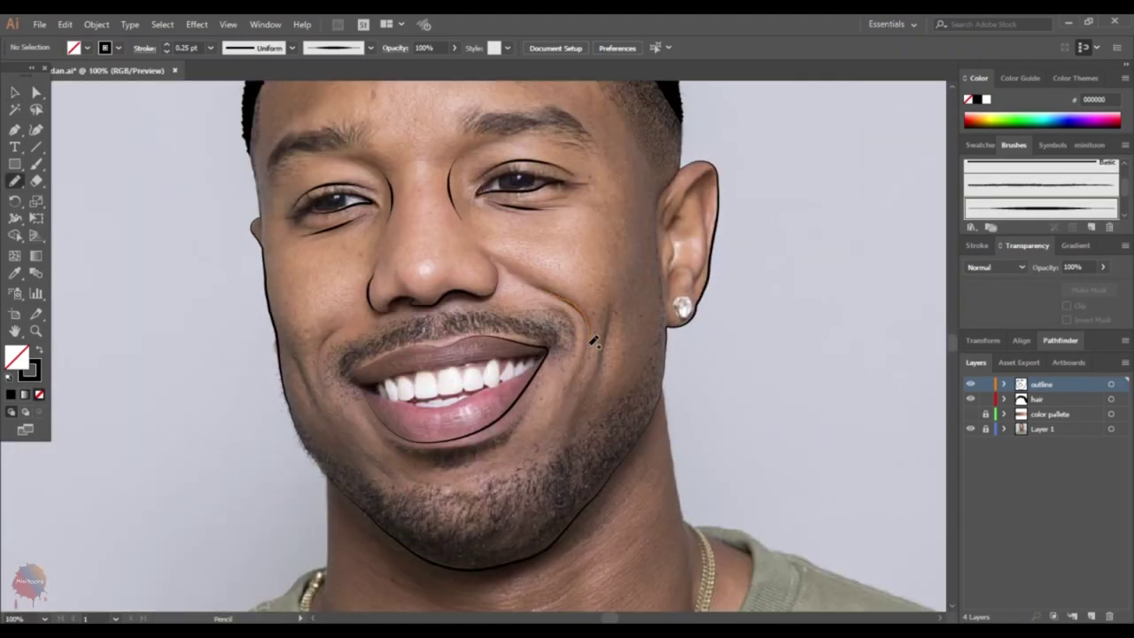
pyautogui.moveTo(592, 339); pyautogui.dragTo(566, 400)
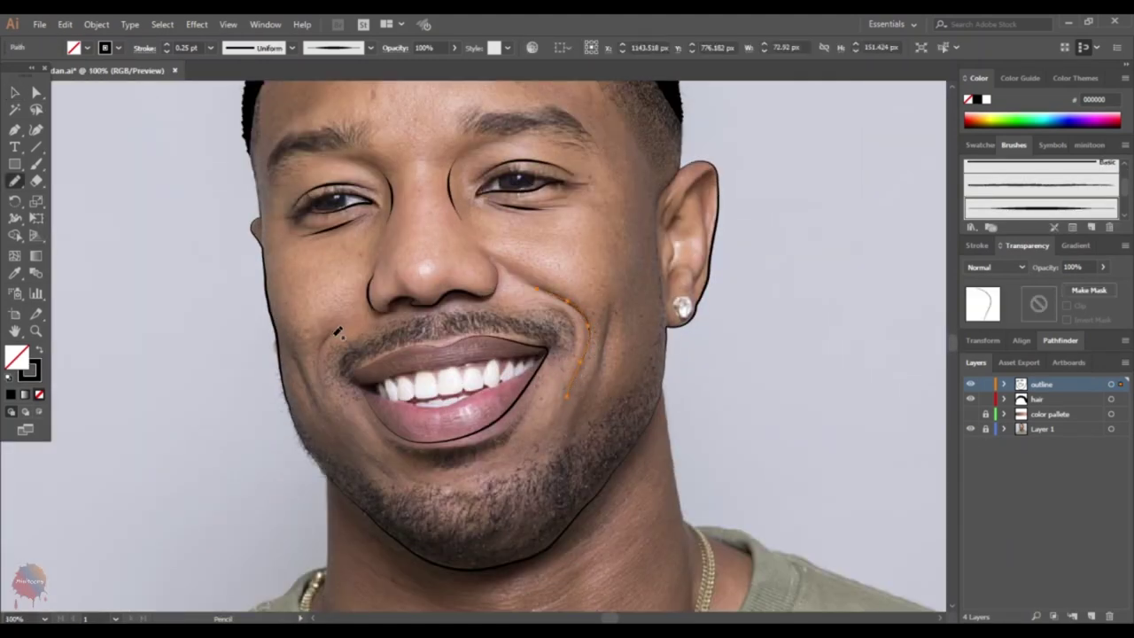
pyautogui.moveTo(326, 384); pyautogui.dragTo(328, 339)
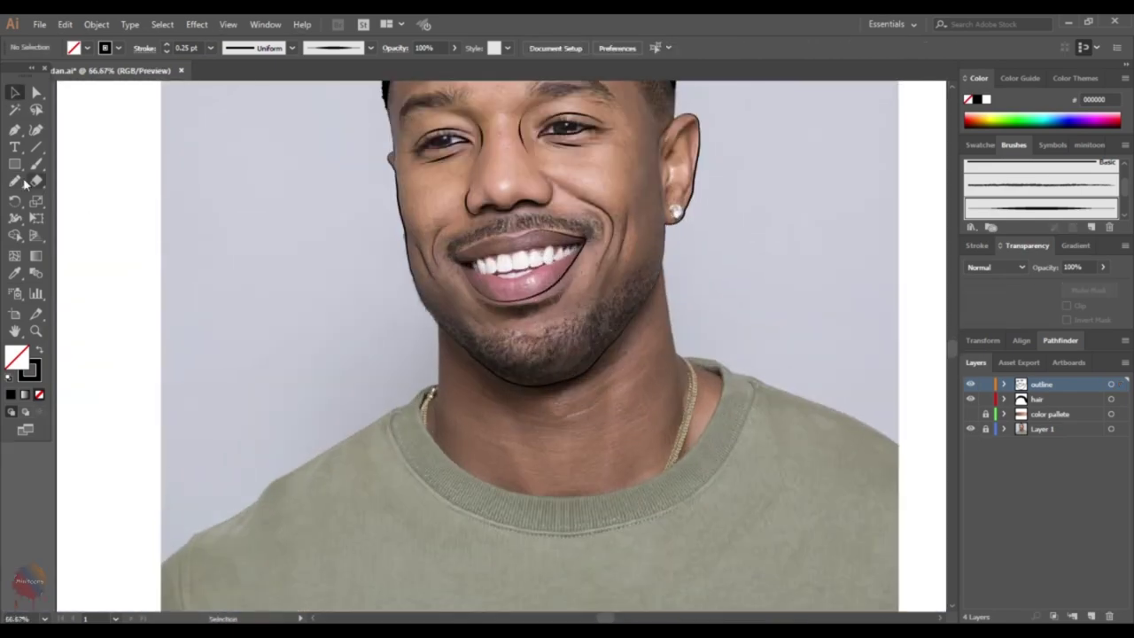
# - Set the Pencil stroke weight to 1 pt and show the reference photo again
pyautogui.click(15, 181)
pyautogui.click(210, 48)
pyautogui.click(213, 124)
pyautogui.keyDown('alt'); pyautogui.scroll(2, 469, 346); pyautogui.keyUp('alt')
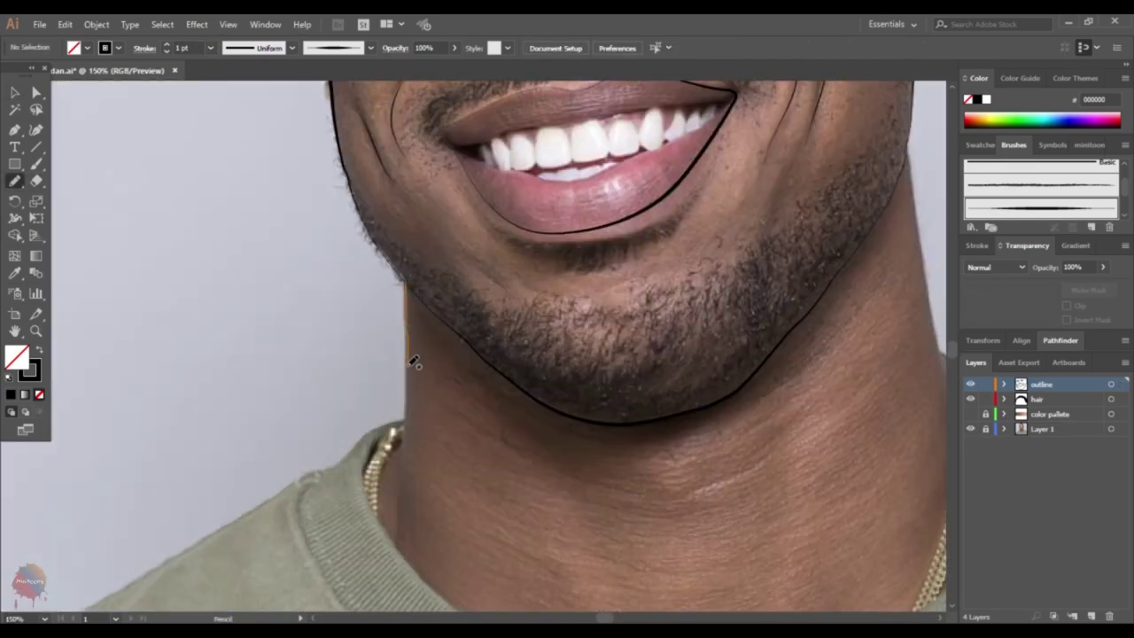
# - Trace the left edge of the neck and the left shoulder contour
pyautogui.moveTo(412, 362); pyautogui.dragTo(407, 414)
pyautogui.moveTo(339, 459); pyautogui.dragTo(482, 272)
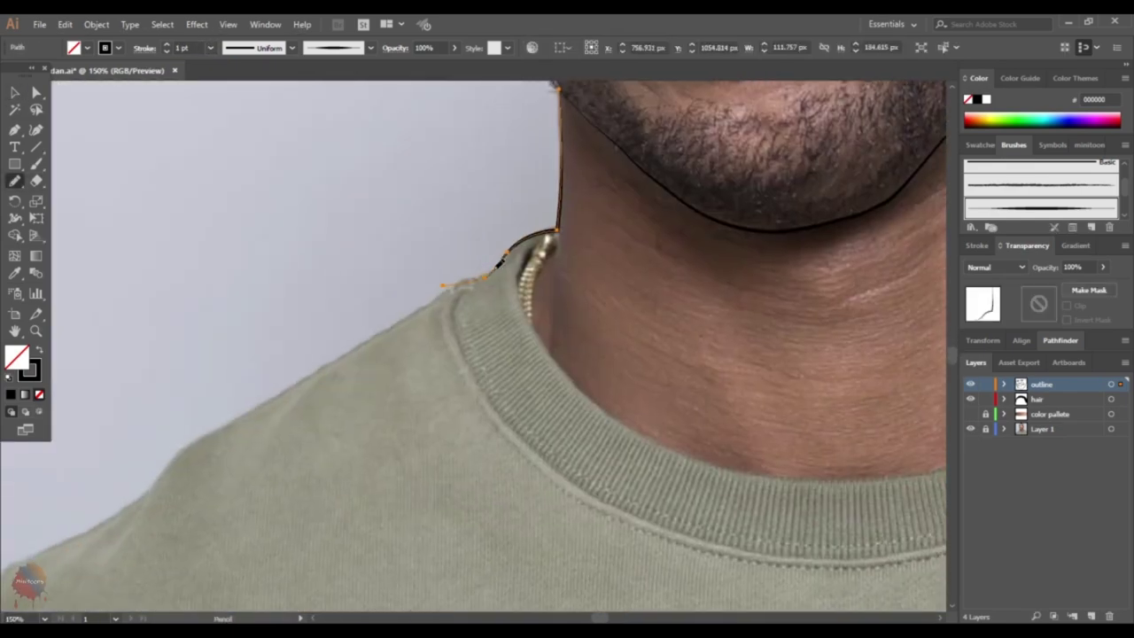
pyautogui.moveTo(389, 325)
pyautogui.mouseDown()
pyautogui.moveTo(357, 342)
pyautogui.moveTo(312, 280)
pyautogui.mouseUp()
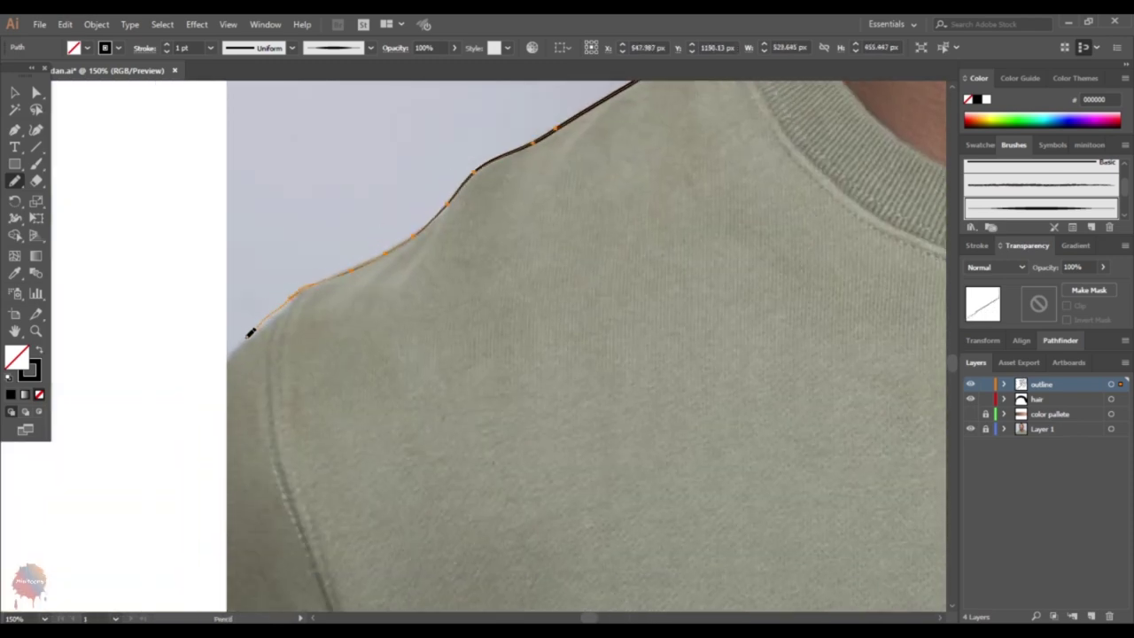
pyautogui.moveTo(251, 332); pyautogui.dragTo(387, 222)
pyautogui.scroll(-3, 248, 498)
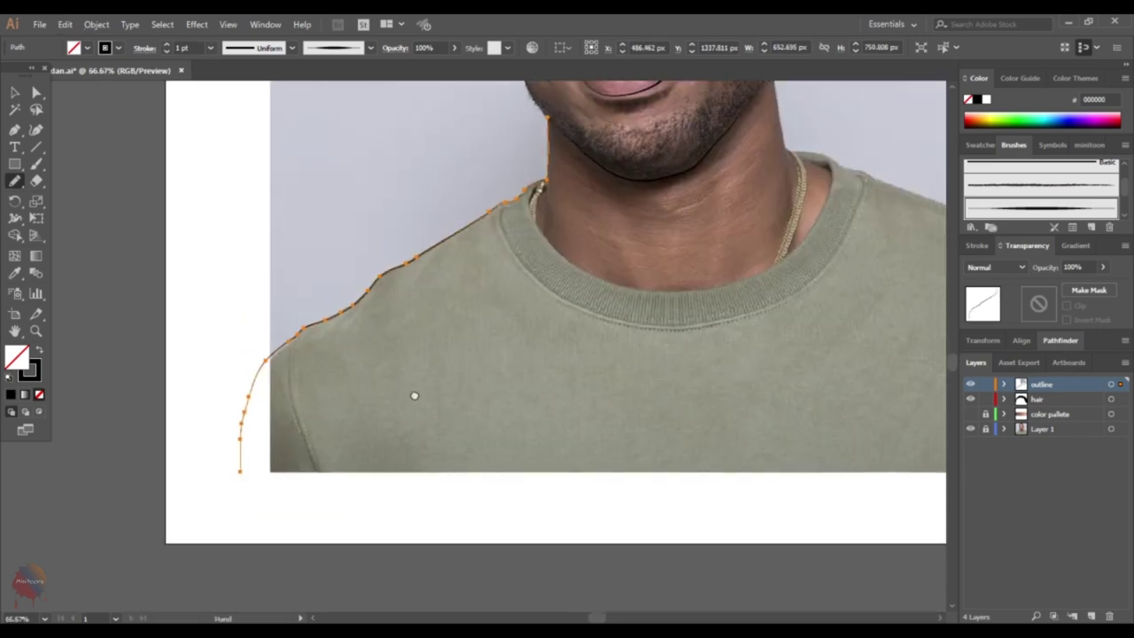
pyautogui.moveTo(413, 393); pyautogui.dragTo(329, 398)
pyautogui.scroll(3, 413, 292)
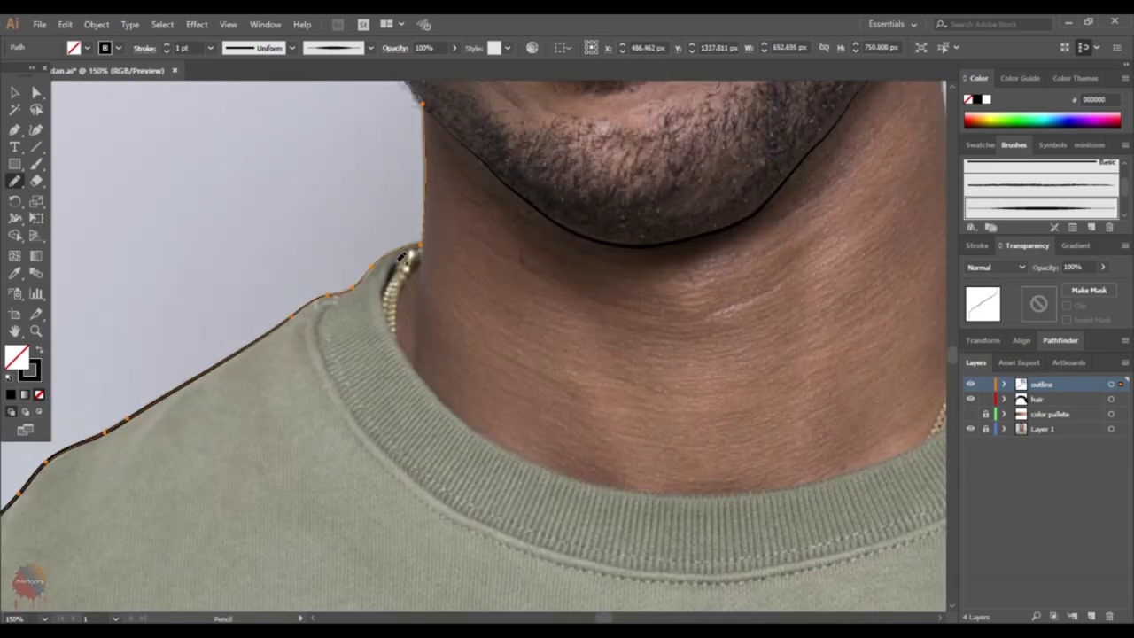
pyautogui.moveTo(401, 256); pyautogui.dragTo(412, 346)
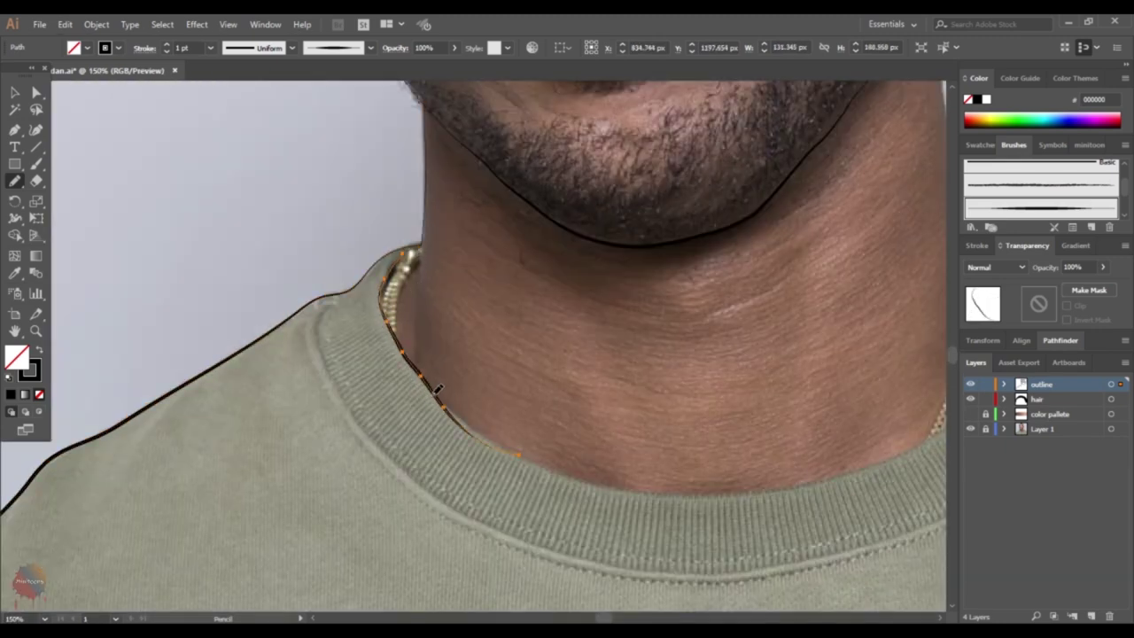
# - Trace the inner neckline along the collar and up the right collar edge, then deselect
pyautogui.moveTo(597, 477); pyautogui.dragTo(681, 504)
pyautogui.moveTo(562, 469); pyautogui.dragTo(410, 418)
pyautogui.moveTo(524, 451); pyautogui.dragTo(509, 434)
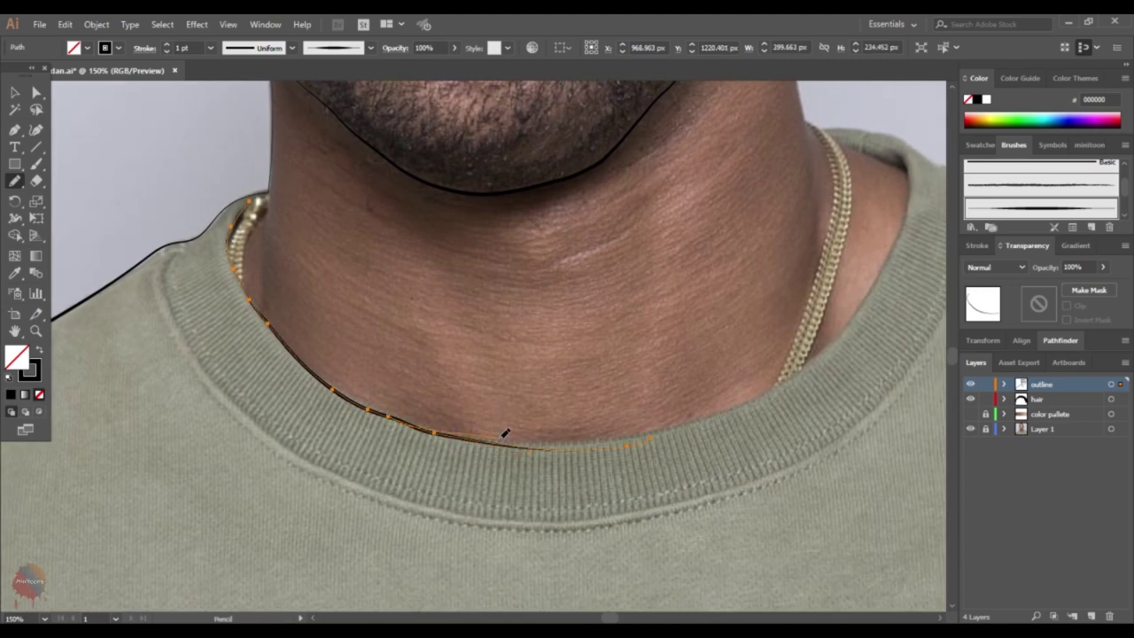
pyautogui.moveTo(718, 410); pyautogui.dragTo(767, 396)
pyautogui.moveTo(549, 434); pyautogui.dragTo(178, 465)
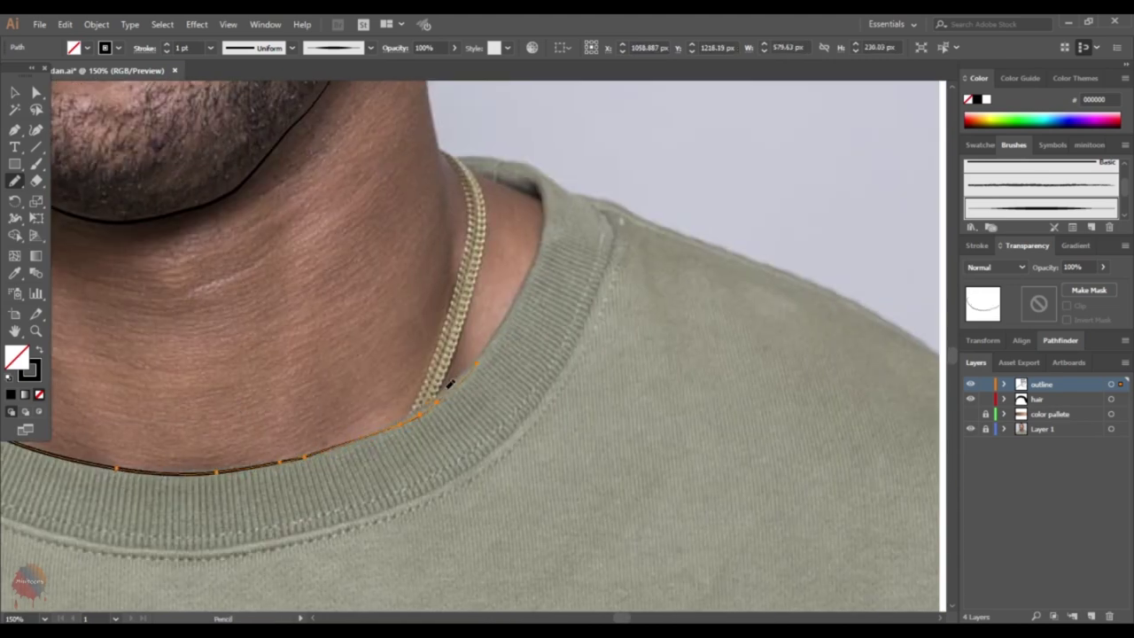
pyautogui.scroll(1, 426, 469)
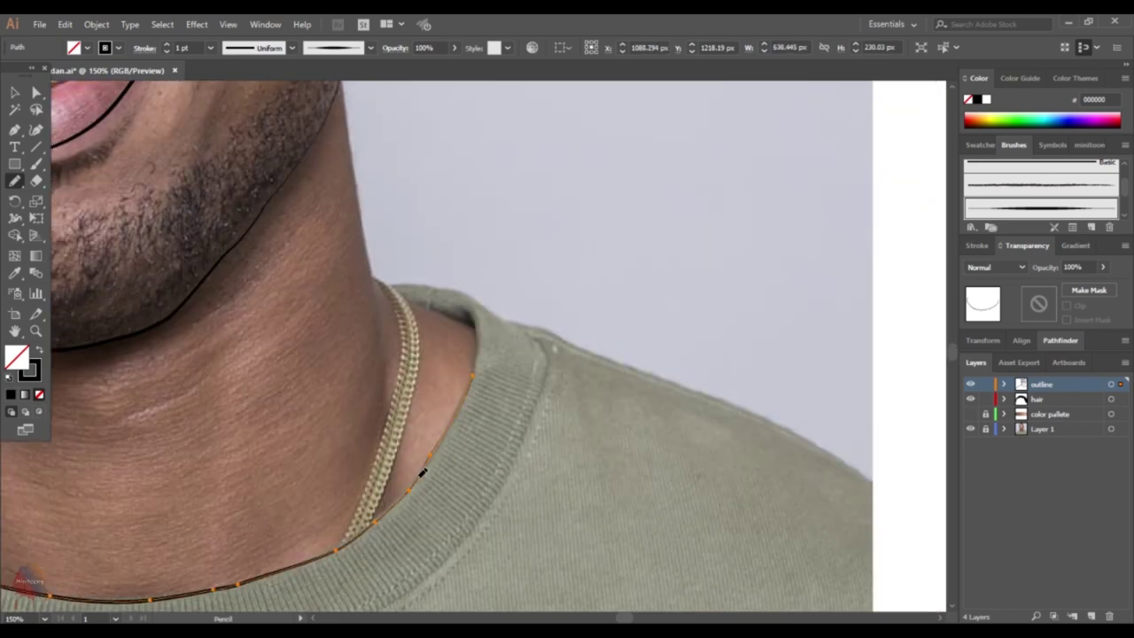
pyautogui.moveTo(482, 357); pyautogui.dragTo(501, 287)
pyautogui.moveTo(500, 287); pyautogui.dragTo(544, 350)
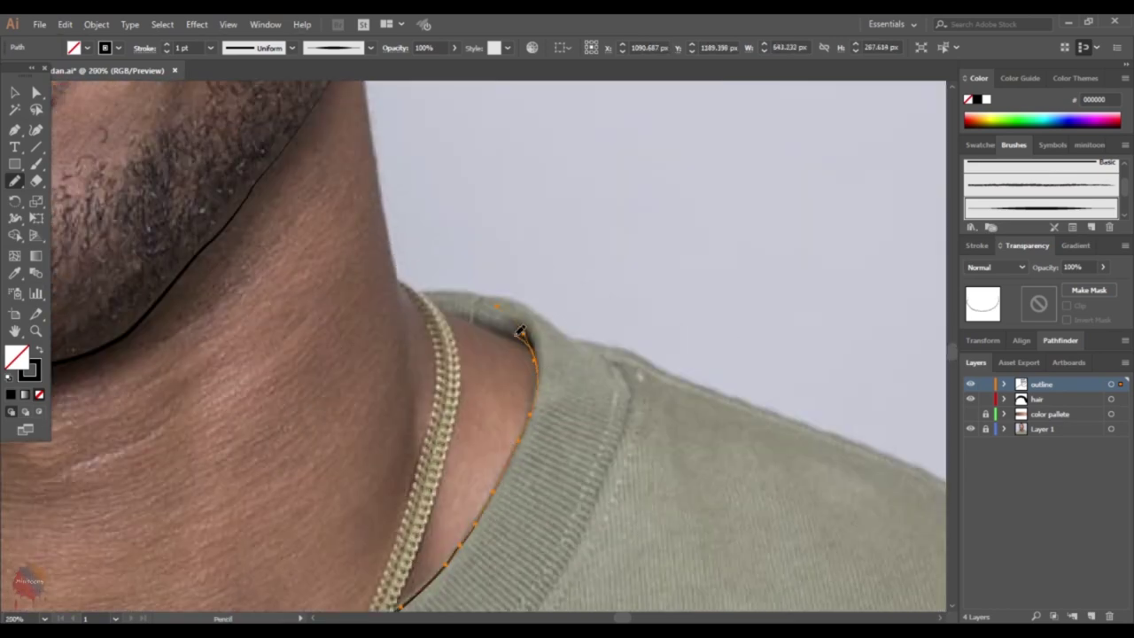
pyautogui.hotkey('ctrl', 'shift', 'a')
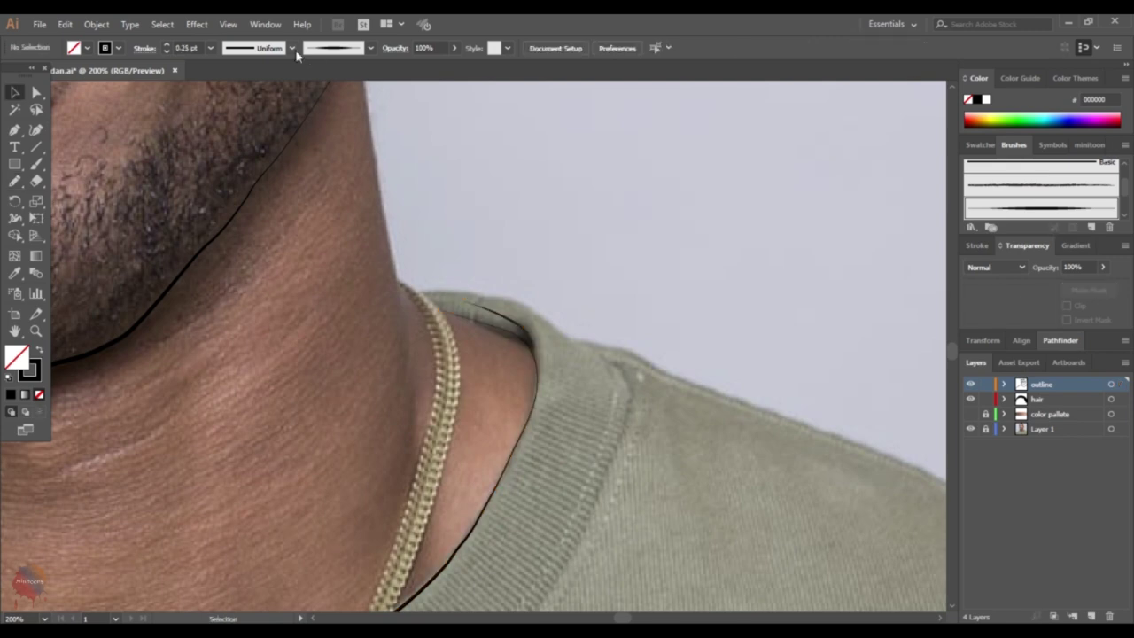
pyautogui.click(210, 48)
# - Trace the right neck edge and right shoulder, toggling the photo to check
pyautogui.scroll(3, 361, 135)
pyautogui.moveTo(355, 139); pyautogui.dragTo(369, 298)
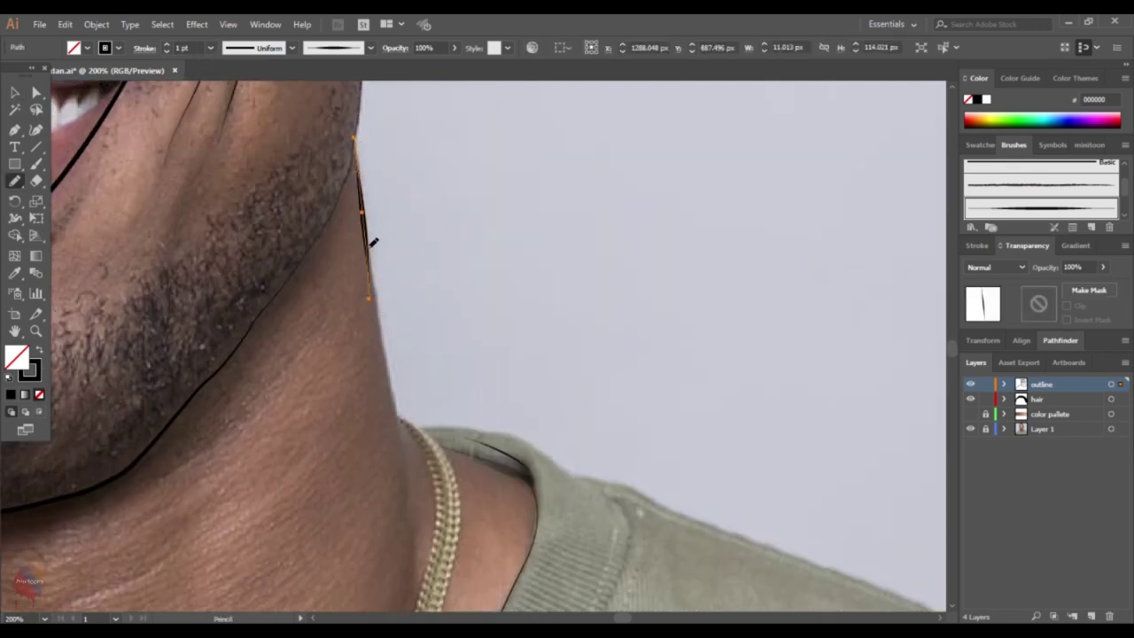
pyautogui.moveTo(398, 401)
pyautogui.mouseDown()
pyautogui.moveTo(479, 431)
pyautogui.moveTo(392, 354)
pyautogui.moveTo(514, 404)
pyautogui.moveTo(446, 359)
pyautogui.moveTo(620, 399)
pyautogui.moveTo(412, 312)
pyautogui.moveTo(532, 359)
pyautogui.mouseUp()
pyautogui.moveTo(438, 308); pyautogui.dragTo(608, 379)
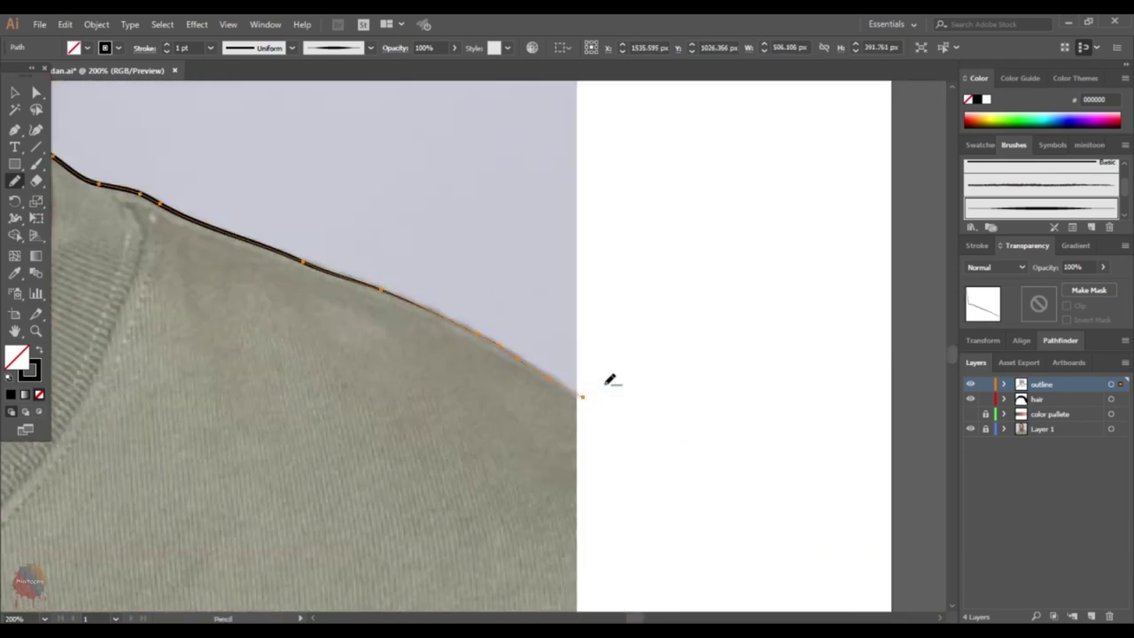
pyautogui.hotkey('ctrl', '-')
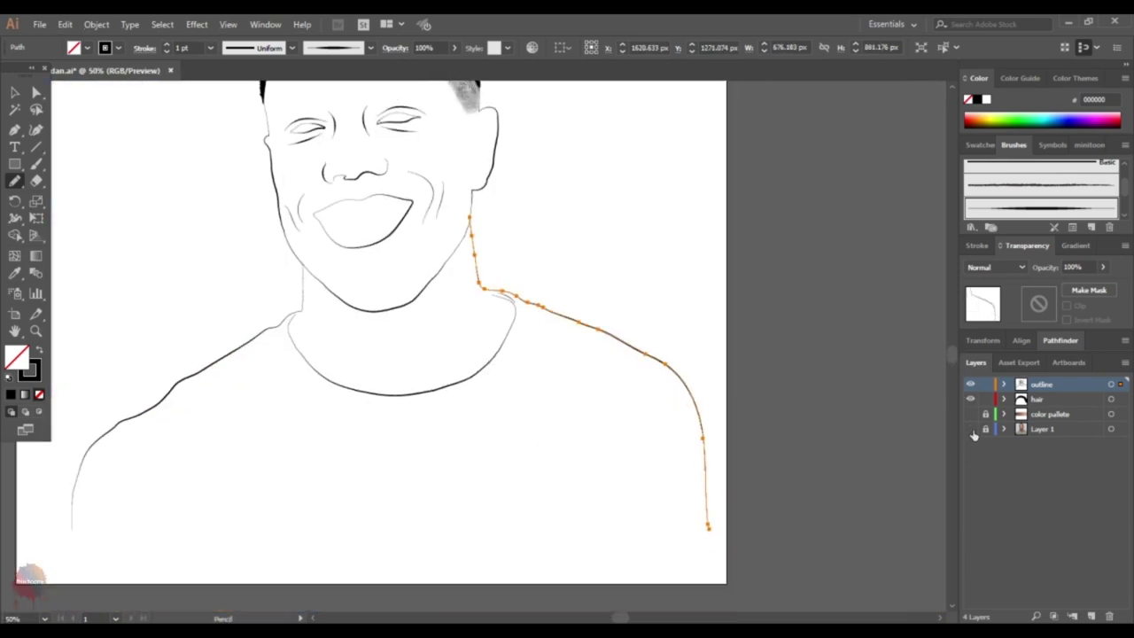
pyautogui.click(970, 429)
pyautogui.scroll(3, 274, 297)
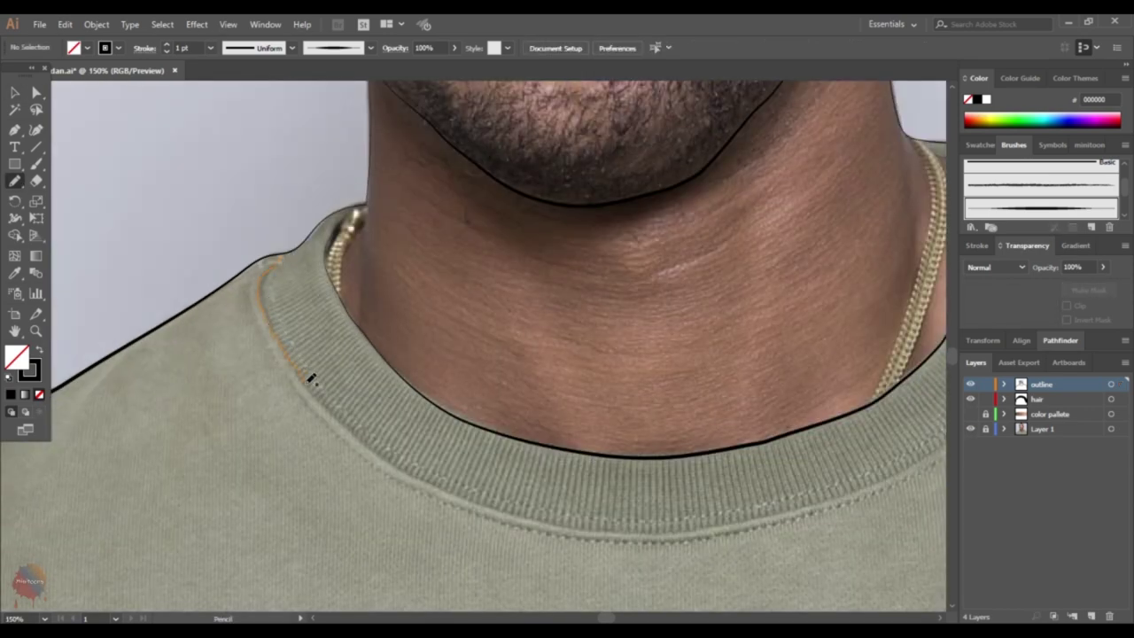
# - Trace the lower seam of the collar band from left to right
pyautogui.moveTo(310, 379); pyautogui.dragTo(381, 443)
pyautogui.scroll(-1, 315, 386)
pyautogui.moveTo(462, 478); pyautogui.dragTo(338, 396)
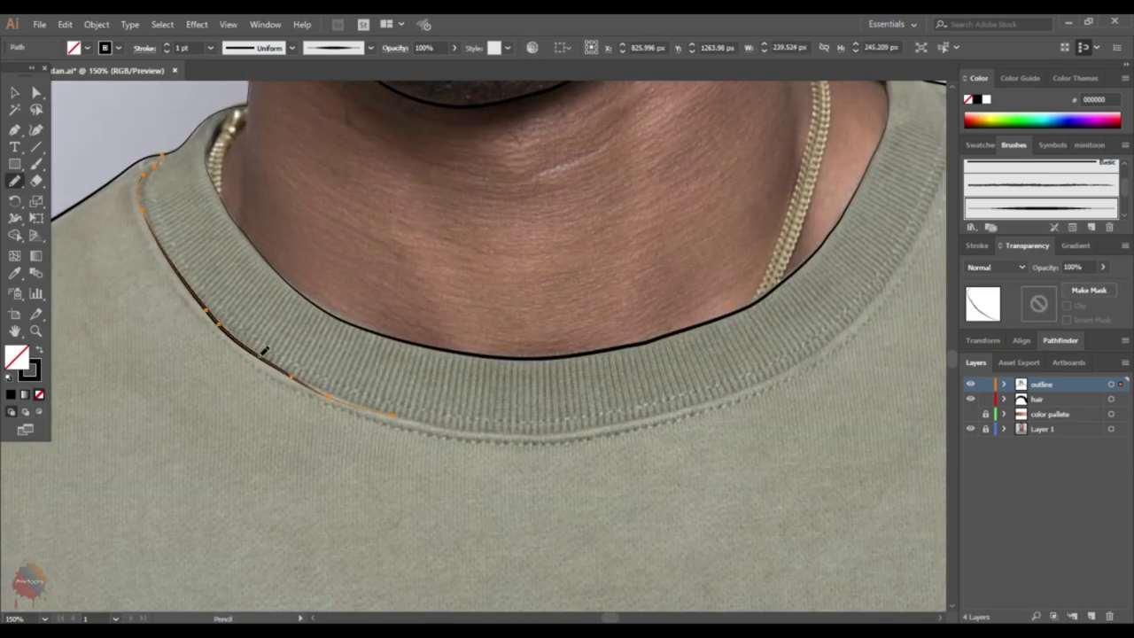
pyautogui.moveTo(272, 354); pyautogui.dragTo(532, 434)
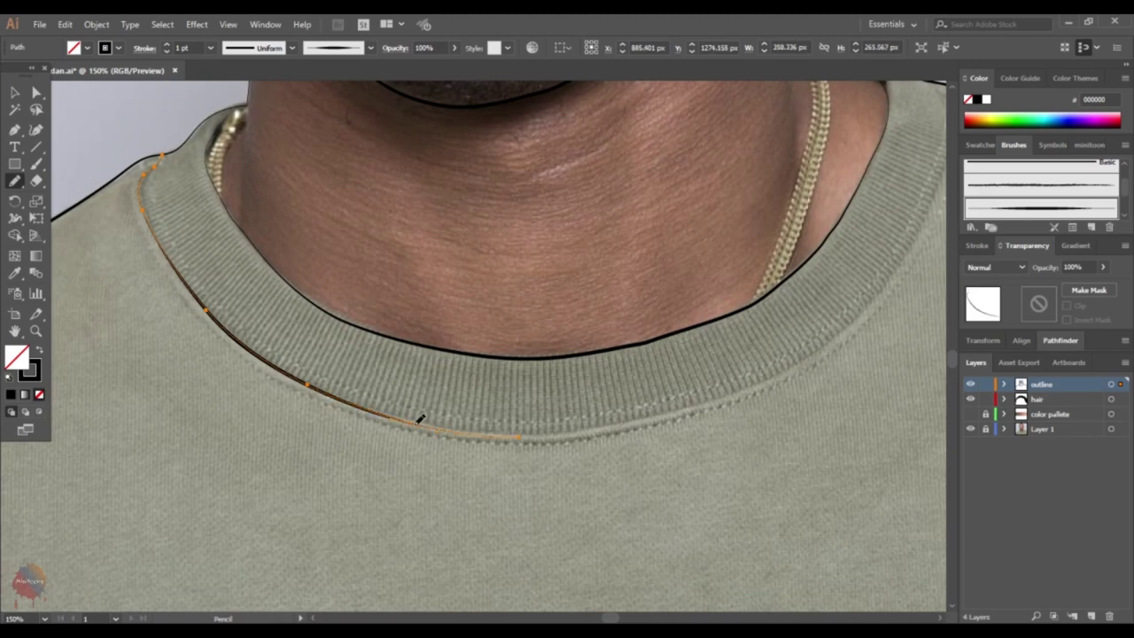
pyautogui.moveTo(415, 413)
pyautogui.mouseDown()
pyautogui.moveTo(266, 376)
pyautogui.moveTo(430, 357)
pyautogui.moveTo(201, 413)
pyautogui.mouseUp()
pyautogui.scroll(1, 201, 413)
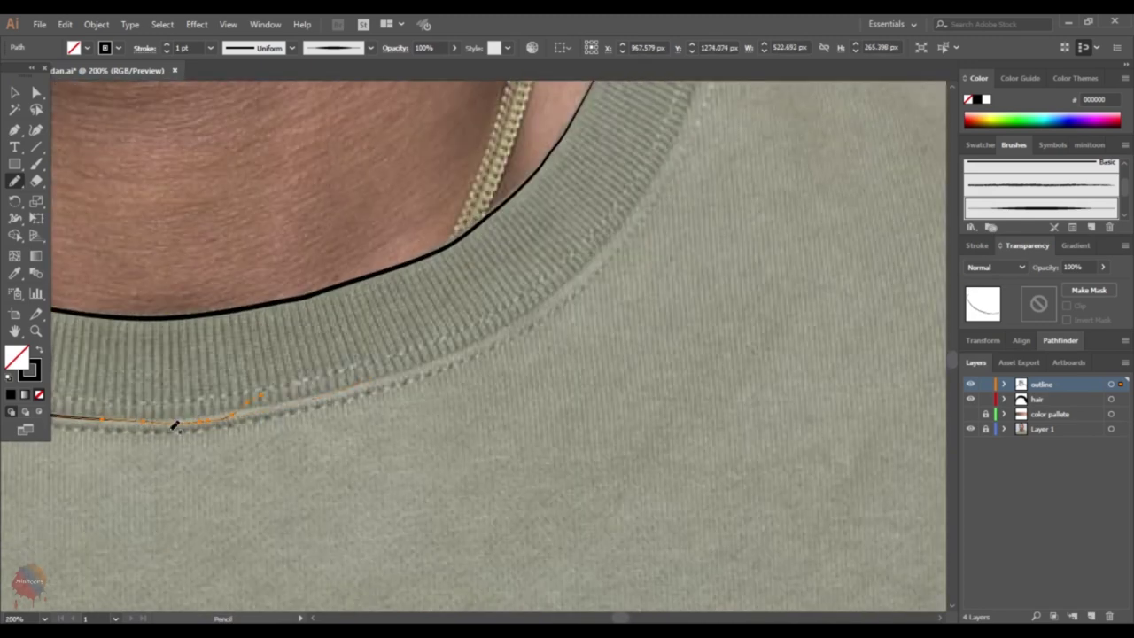
pyautogui.moveTo(384, 359); pyautogui.dragTo(304, 392)
pyautogui.moveTo(190, 431); pyautogui.dragTo(291, 406)
# - Check Pencil Tool Options, finish the seam's right side, deselect and preview in Outline mode
pyautogui.press('Return')
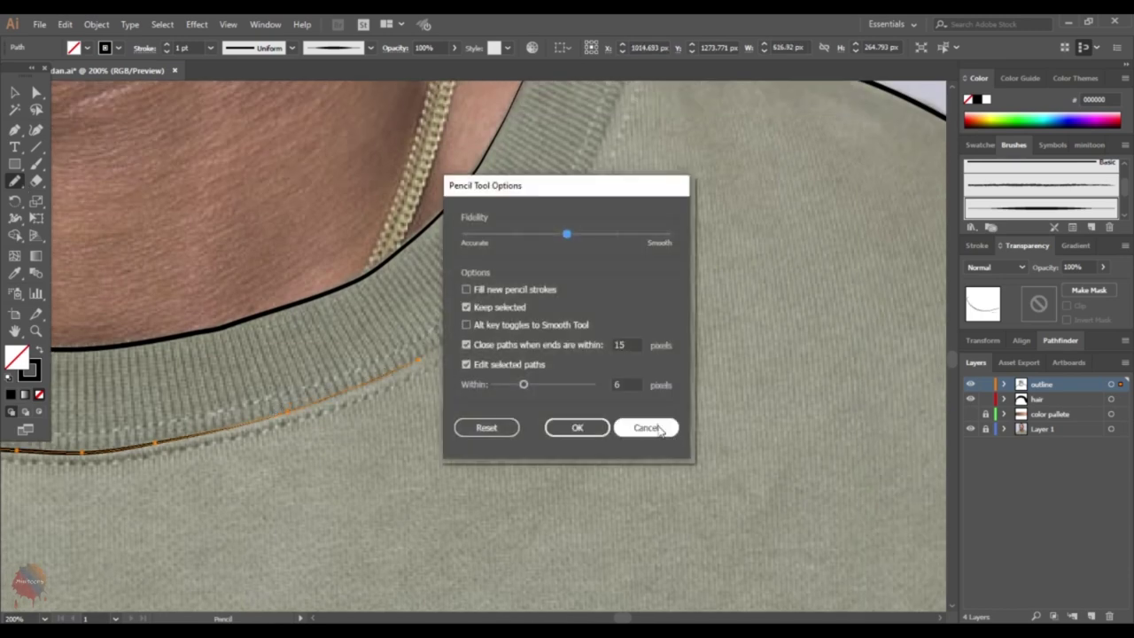
pyautogui.press('Escape')
pyautogui.moveTo(411, 360)
pyautogui.mouseDown()
pyautogui.moveTo(362, 462)
pyautogui.moveTo(427, 390)
pyautogui.mouseUp()
pyautogui.hotkey('ctrl', 'shift', 'a')
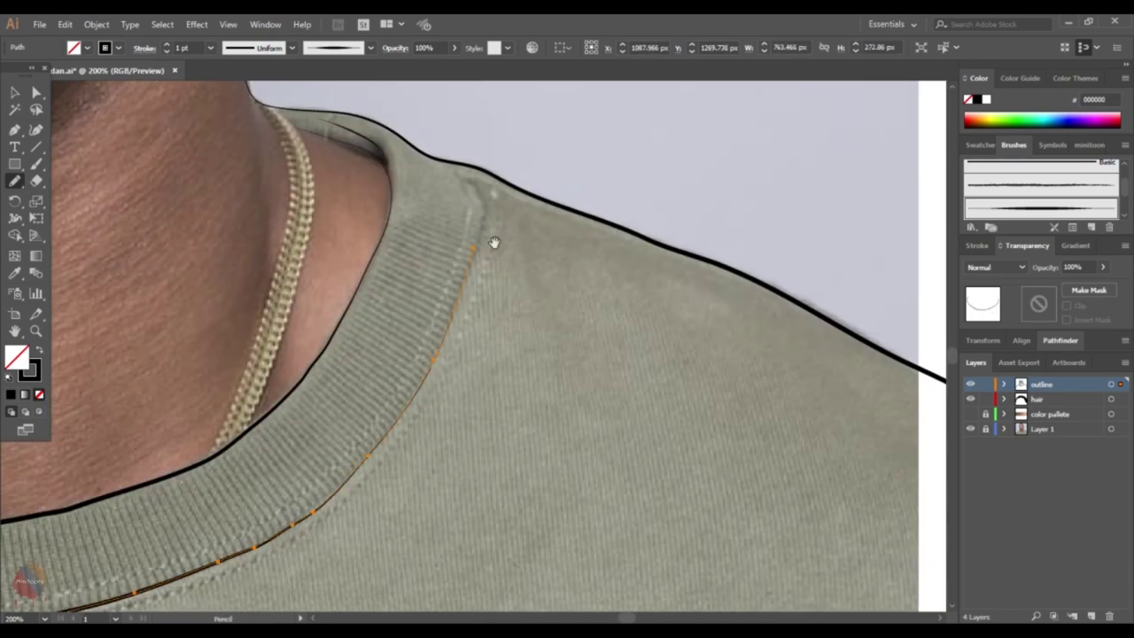
pyautogui.hotkey('ctrl', '-')
pyautogui.hotkey('ctrl', '-')
pyautogui.hotkey('ctrl', '-')
pyautogui.hotkey('ctrl', '-')
pyautogui.press('v')
pyautogui.hotkey('ctrl', 'y')
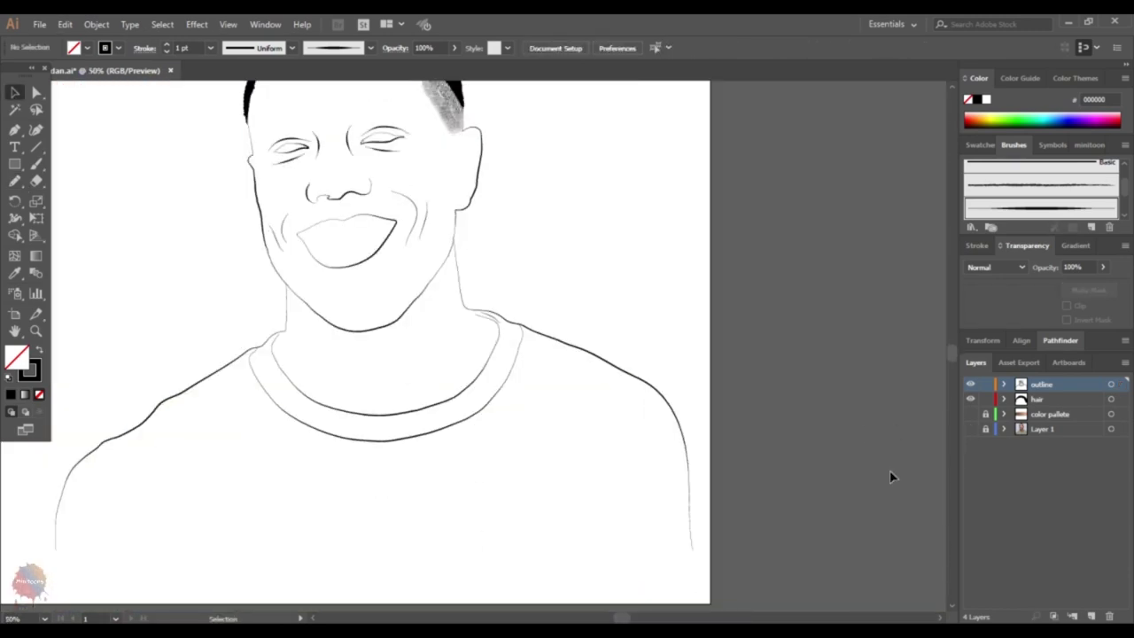
pyautogui.hotkey('ctrl', 'y')
pyautogui.press('n')
pyautogui.hotkey('ctrl', '+')
pyautogui.hotkey('ctrl', '+')
pyautogui.hotkey('ctrl', '+')
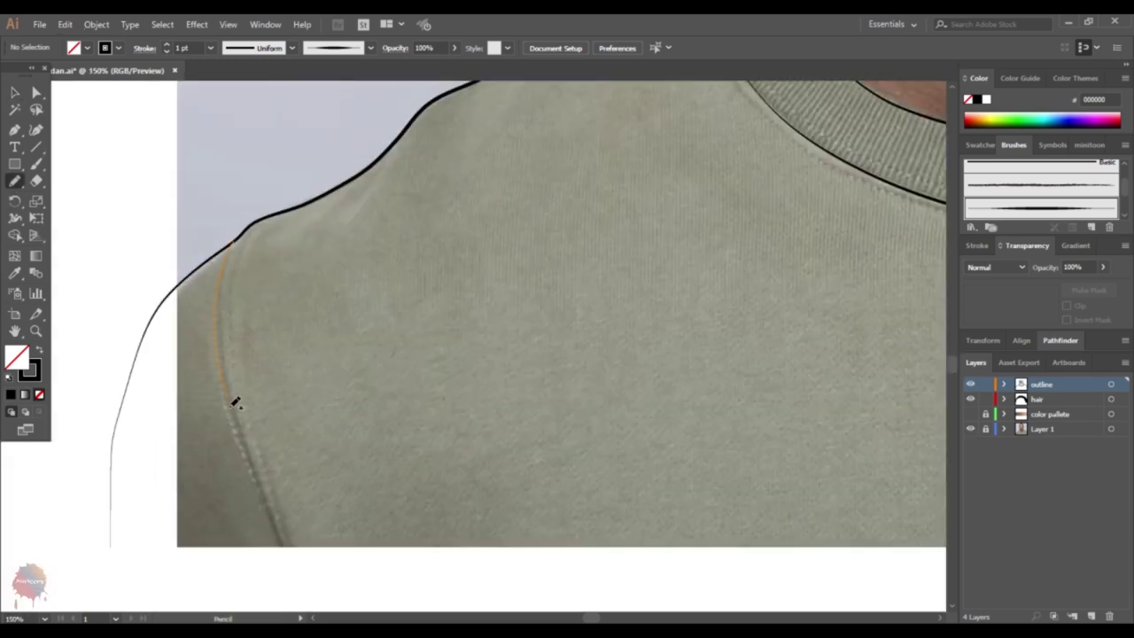
# - Draw and redraw the left sleeve seam, then clear the selection
pyautogui.moveTo(294, 546); pyautogui.dragTo(294, 551)
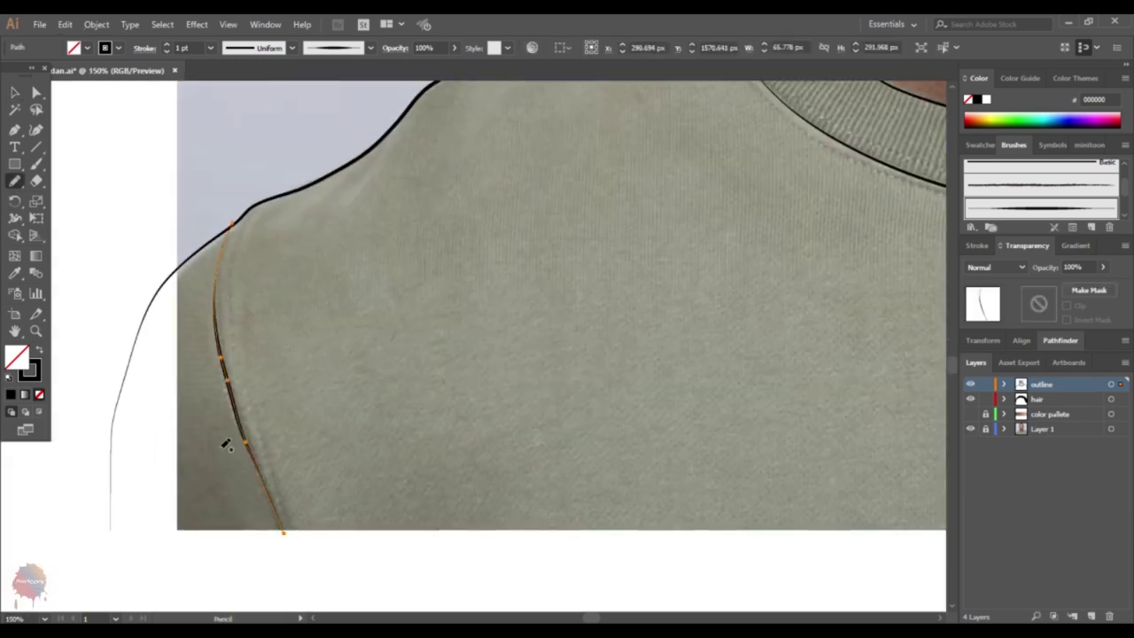
pyautogui.moveTo(238, 361); pyautogui.dragTo(261, 448)
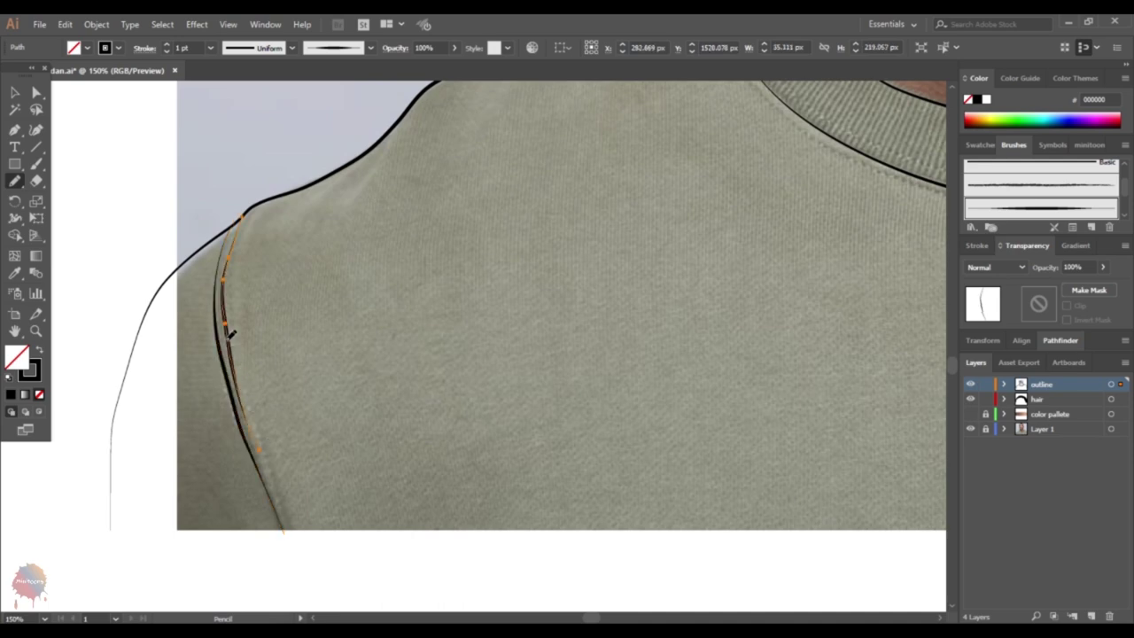
pyautogui.scroll(-1, 264, 450)
pyautogui.hotkey('ctrl', '-')
pyautogui.hotkey('ctrl', '-')
pyautogui.hotkey('ctrl', '-')
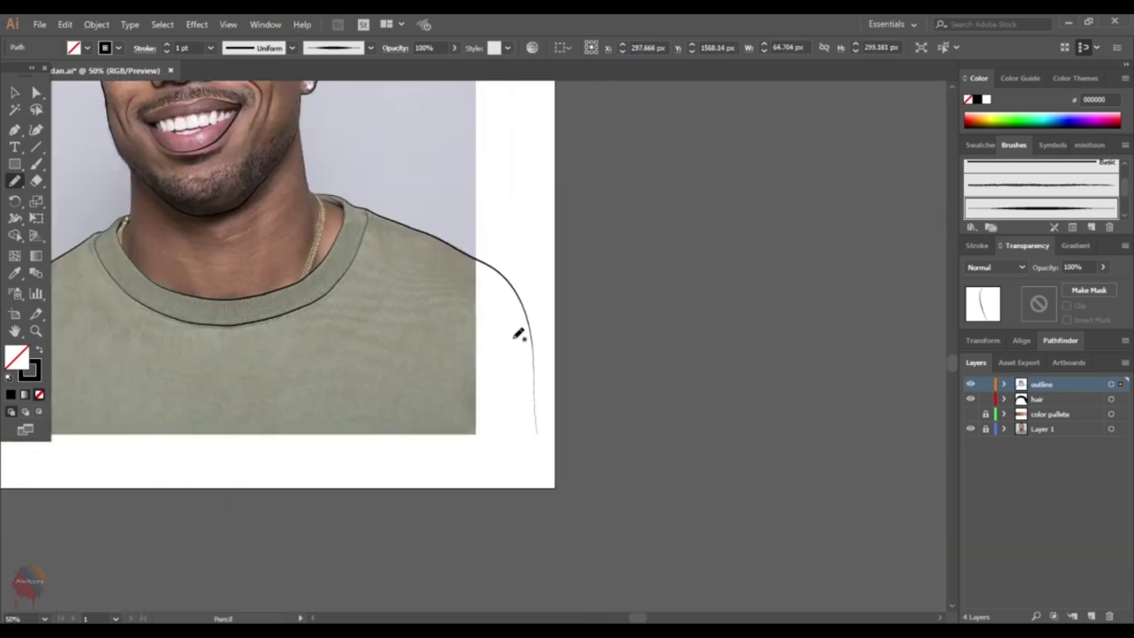
pyautogui.hotkey('ctrl', '1')
pyautogui.press('v')
pyautogui.click(849, 517)
pyautogui.press('n')
# - Draw a crease line down the right sleeve, undoing and redrawing it
pyautogui.scroll(-1, 701, 301)
pyautogui.moveTo(681, 319); pyautogui.dragTo(599, 387)
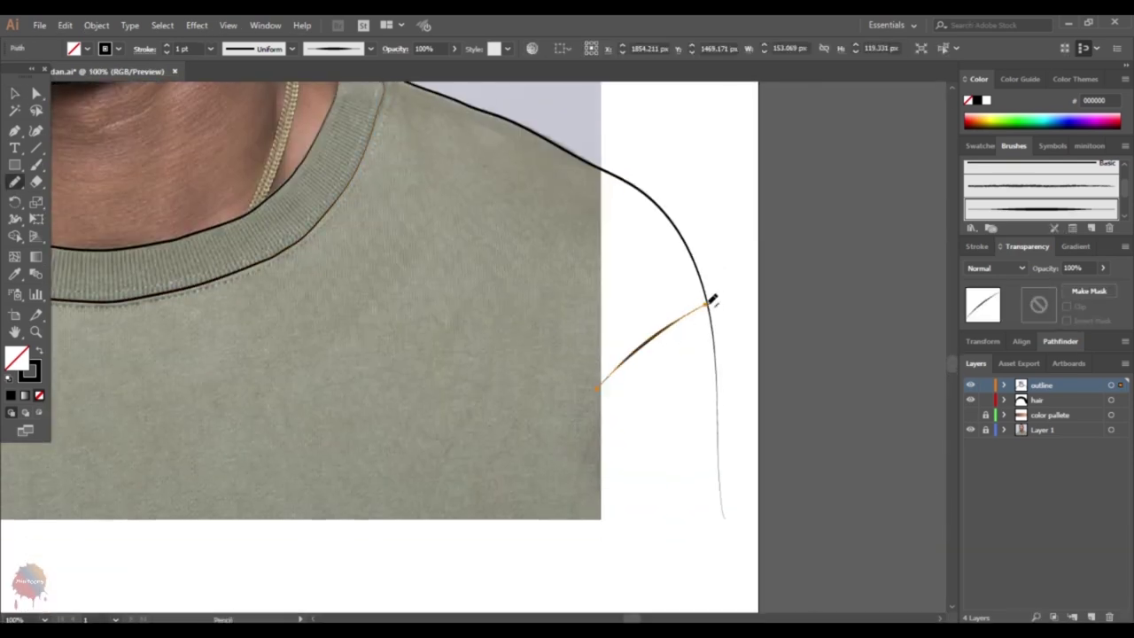
pyautogui.moveTo(572, 475); pyautogui.dragTo(552, 531)
pyautogui.hotkey('ctrl', '+')
pyautogui.scroll(-1, 703, 316)
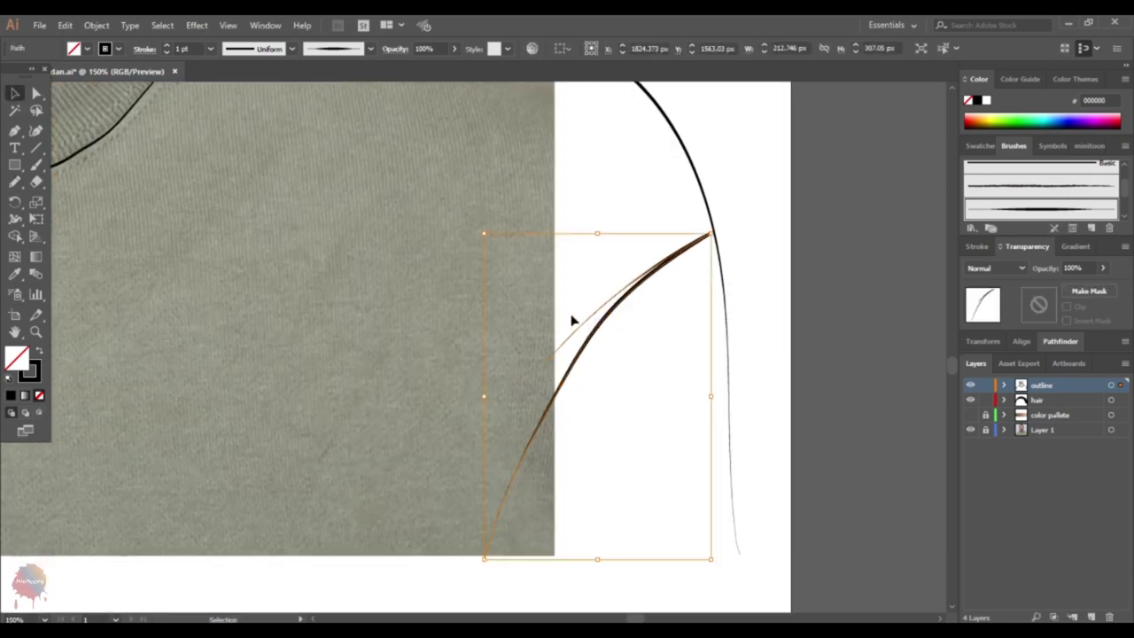
pyautogui.hotkey('ctrl', 'z')
pyautogui.scroll(-1, 547, 353)
pyautogui.moveTo(638, 315); pyautogui.dragTo(495, 490)
pyautogui.moveTo(649, 264); pyautogui.dragTo(567, 340)
pyautogui.scroll(-1, 567, 339)
# - Add a second parallel crease on the right sleeve, then deselect and zoom out
pyautogui.moveTo(720, 163); pyautogui.dragTo(549, 340)
pyautogui.hotkey('ctrl', '+')
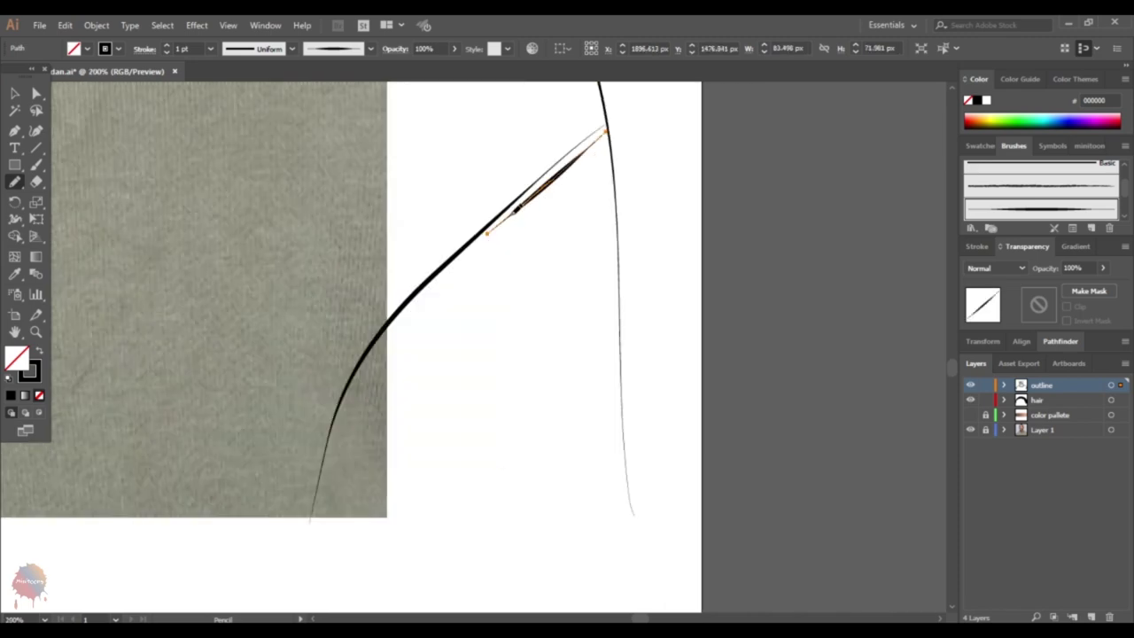
pyautogui.moveTo(605, 131); pyautogui.dragTo(455, 275)
pyautogui.moveTo(390, 344); pyautogui.dragTo(398, 293)
pyautogui.scroll(-1, 398, 293)
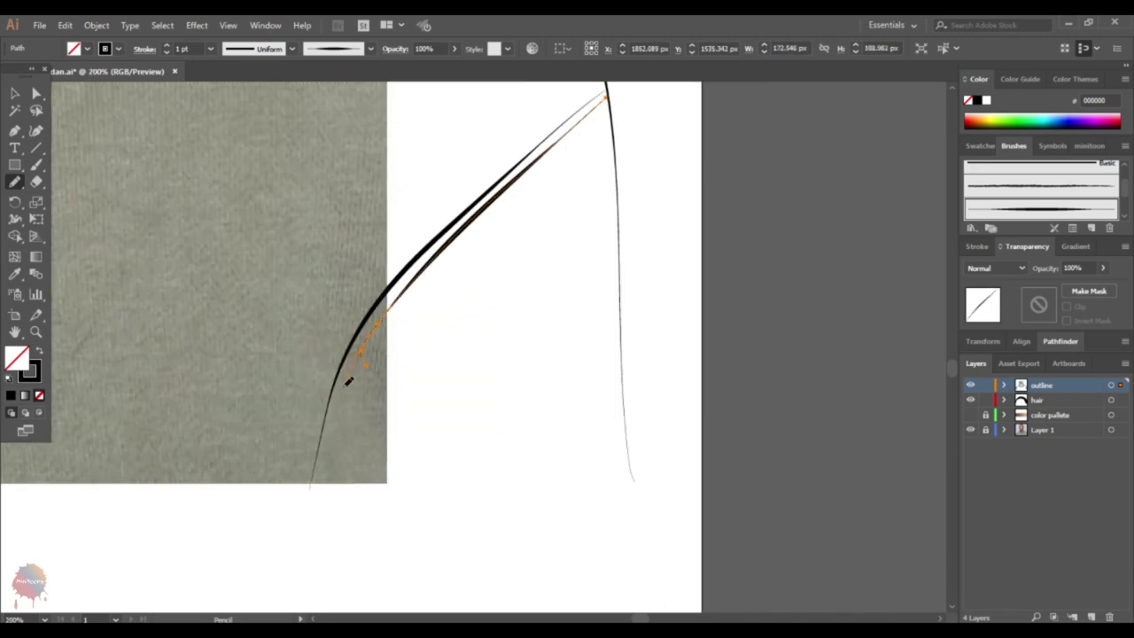
pyautogui.scroll(-1, 349, 381)
pyautogui.moveTo(354, 329); pyautogui.dragTo(304, 467)
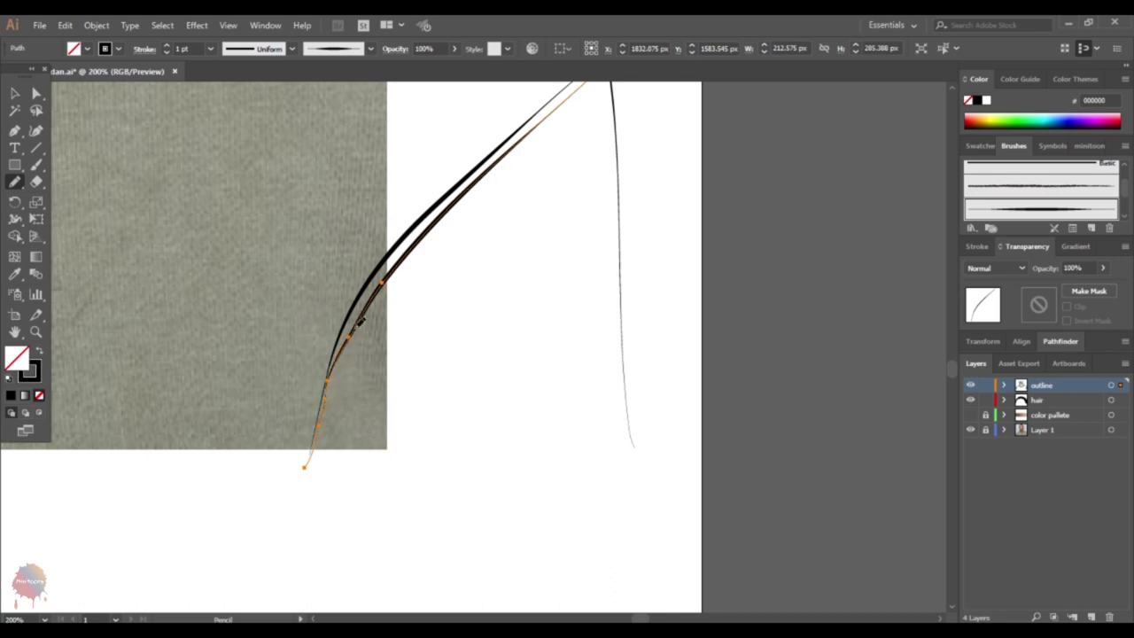
pyautogui.hotkey('ctrl', '-')
pyautogui.hotkey('ctrl', '-')
pyautogui.hotkey('ctrl', '-')
pyautogui.hotkey('ctrl', 'shift', 'a')
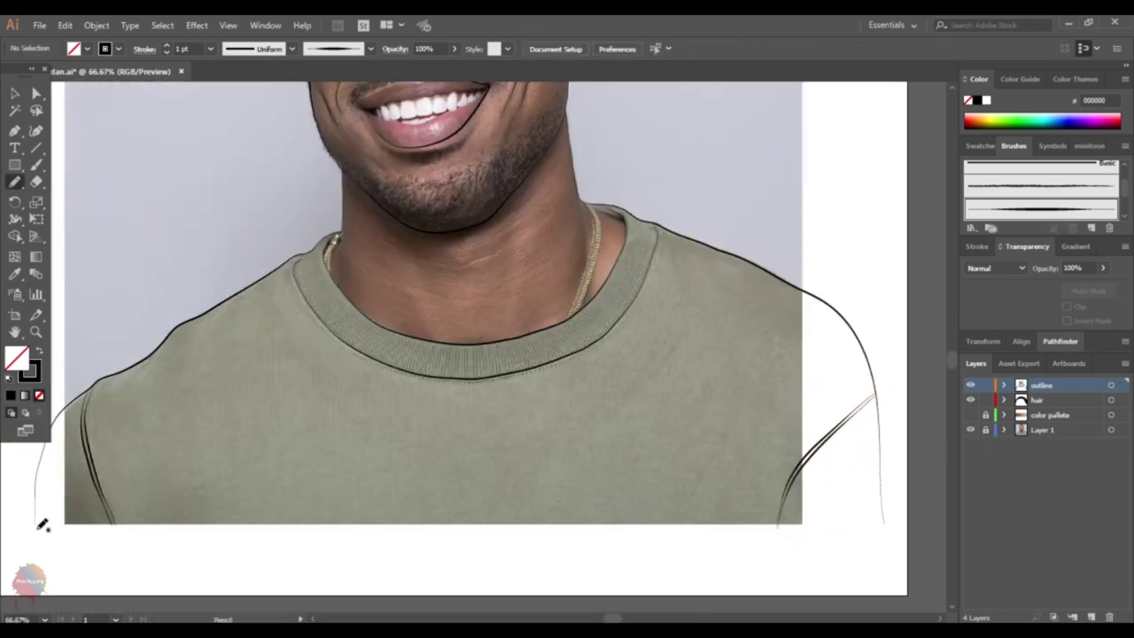
# - Give the Pencil a 0.75 pt tapered width profile and draw the first eyebrow hair strokes
pyautogui.moveTo(405, 526); pyautogui.dragTo(891, 522)
pyautogui.scroll(5, 496, 216)
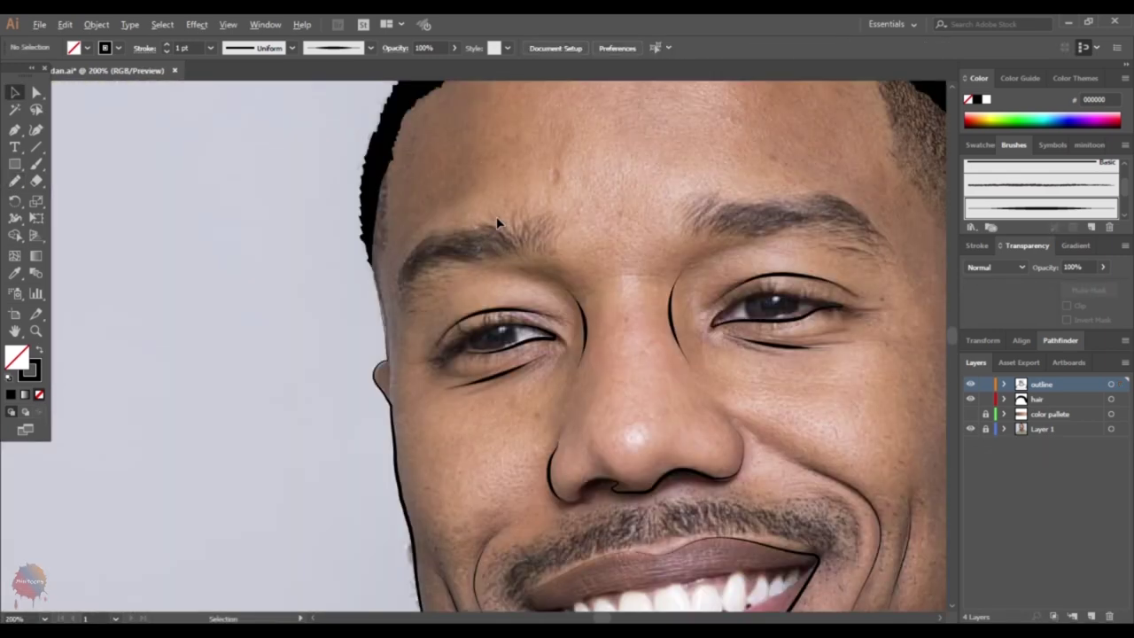
pyautogui.click(293, 47)
pyautogui.click(239, 89)
pyautogui.moveTo(596, 244); pyautogui.dragTo(567, 297)
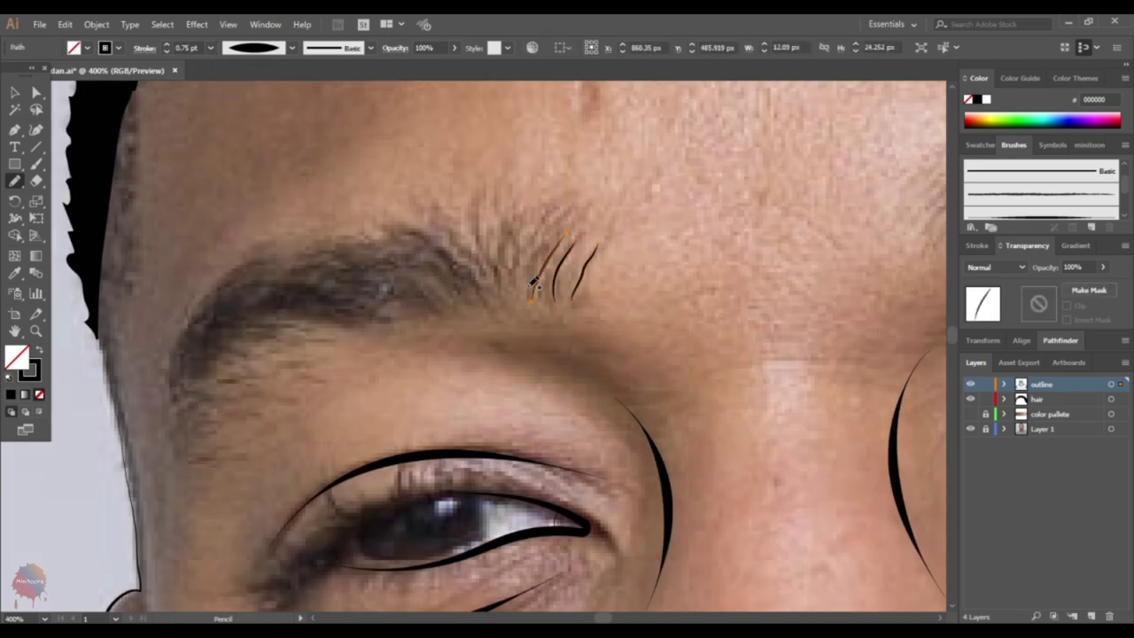
pyautogui.moveTo(551, 215); pyautogui.dragTo(517, 293)
pyautogui.moveTo(444, 228); pyautogui.dragTo(479, 289)
pyautogui.moveTo(413, 235); pyautogui.dragTo(475, 294)
pyautogui.moveTo(478, 210); pyautogui.dragTo(486, 270)
pyautogui.moveTo(505, 220); pyautogui.dragTo(502, 271)
pyautogui.moveTo(418, 293); pyautogui.dragTo(317, 264)
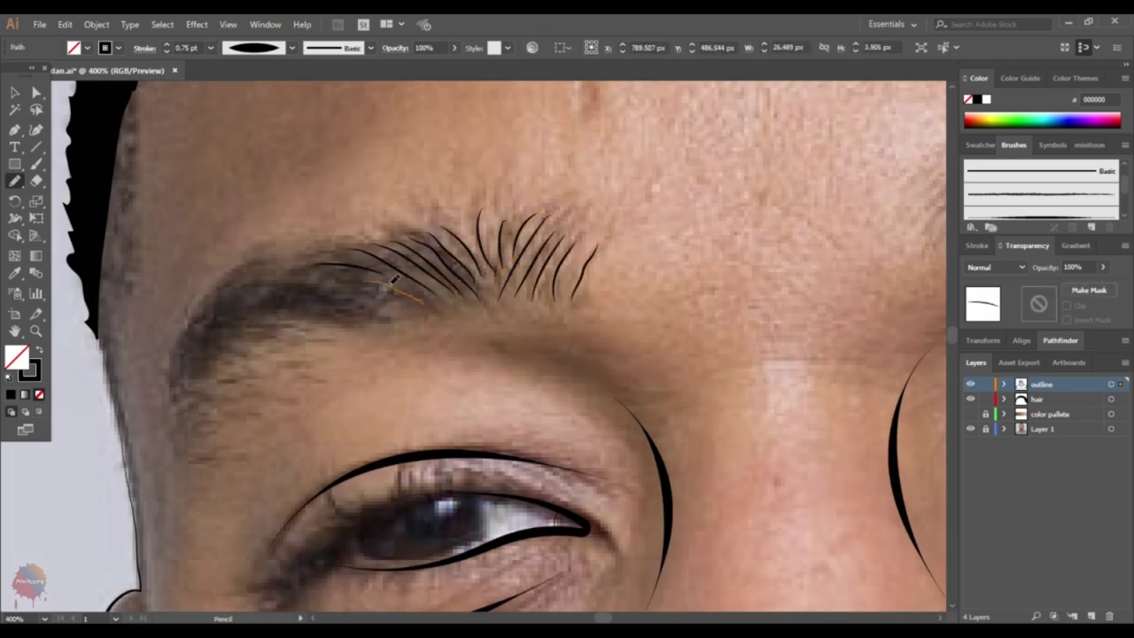
pyautogui.moveTo(248, 276); pyautogui.dragTo(307, 266)
pyautogui.scroll(-1, 315, 299)
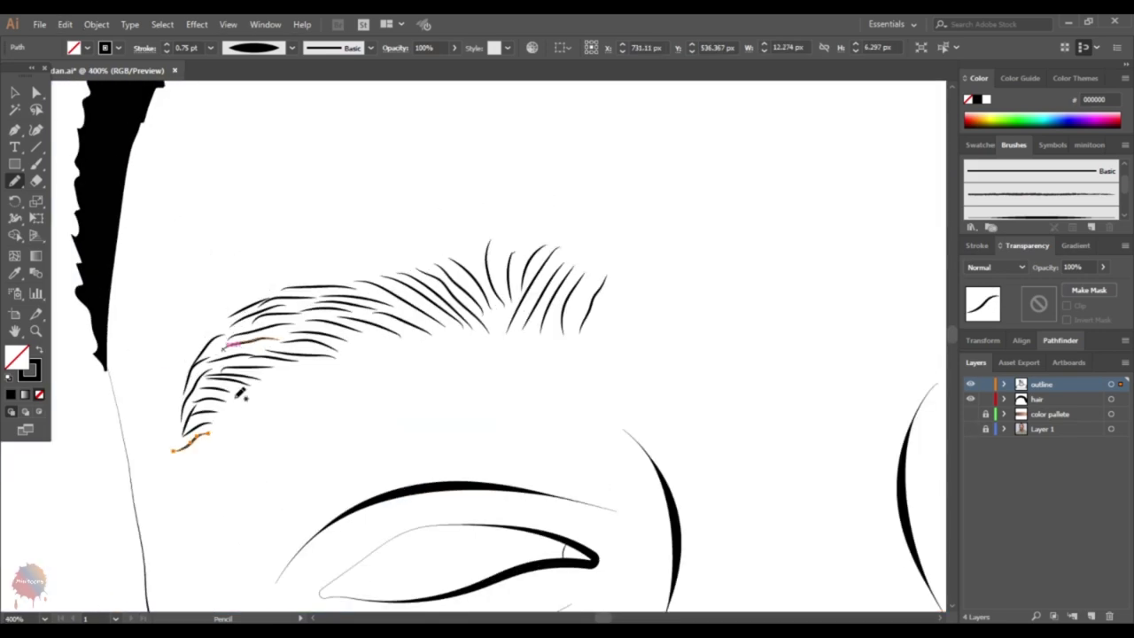
# - Add more hair strokes along the first eyebrow and its lower tail
pyautogui.moveTo(604, 278); pyautogui.dragTo(583, 333)
pyautogui.moveTo(586, 271)
pyautogui.mouseDown()
pyautogui.moveTo(565, 335)
pyautogui.moveTo(551, 326)
pyautogui.mouseUp()
pyautogui.moveTo(554, 256); pyautogui.dragTo(534, 324)
pyautogui.moveTo(471, 278); pyautogui.dragTo(493, 325)
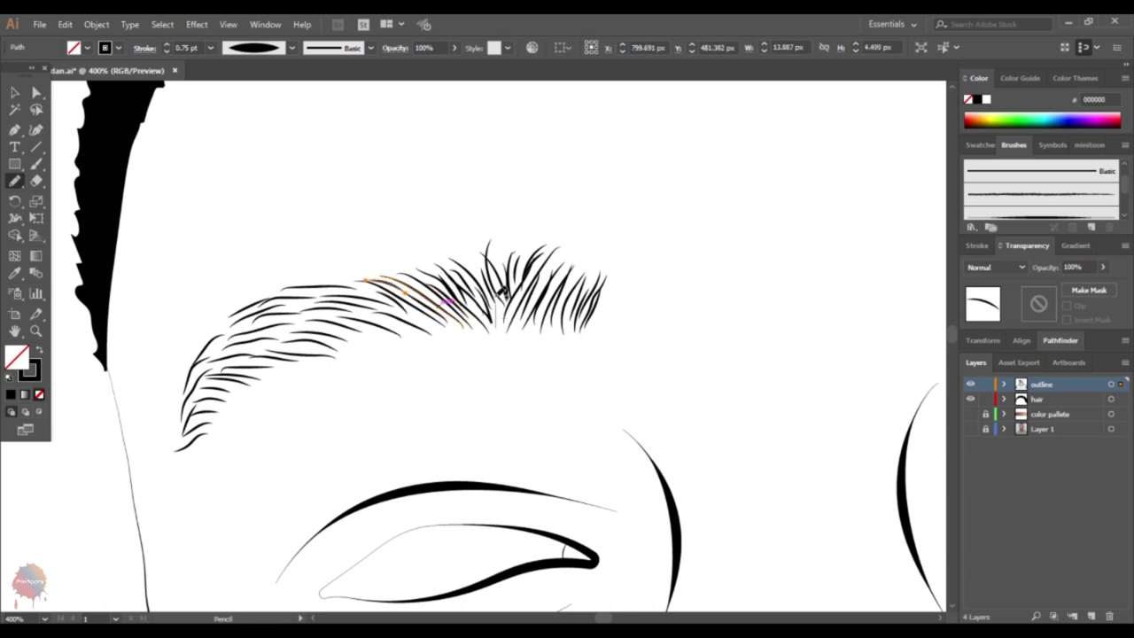
pyautogui.hscroll(-2, 329, 302)
pyautogui.moveTo(305, 312); pyautogui.dragTo(256, 352)
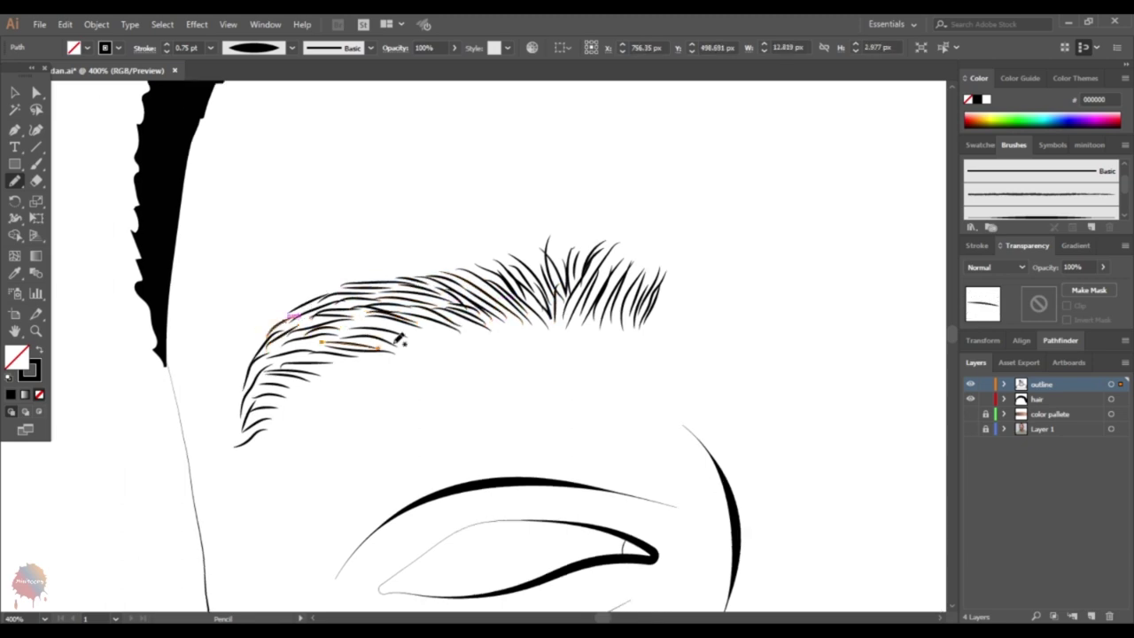
pyautogui.moveTo(396, 318); pyautogui.dragTo(322, 342)
pyautogui.moveTo(296, 358)
pyautogui.mouseDown()
pyautogui.moveTo(244, 408)
pyautogui.moveTo(238, 443)
pyautogui.mouseUp()
pyautogui.scroll(-5, 266, 417)
pyautogui.hscroll(3, 488, 263)
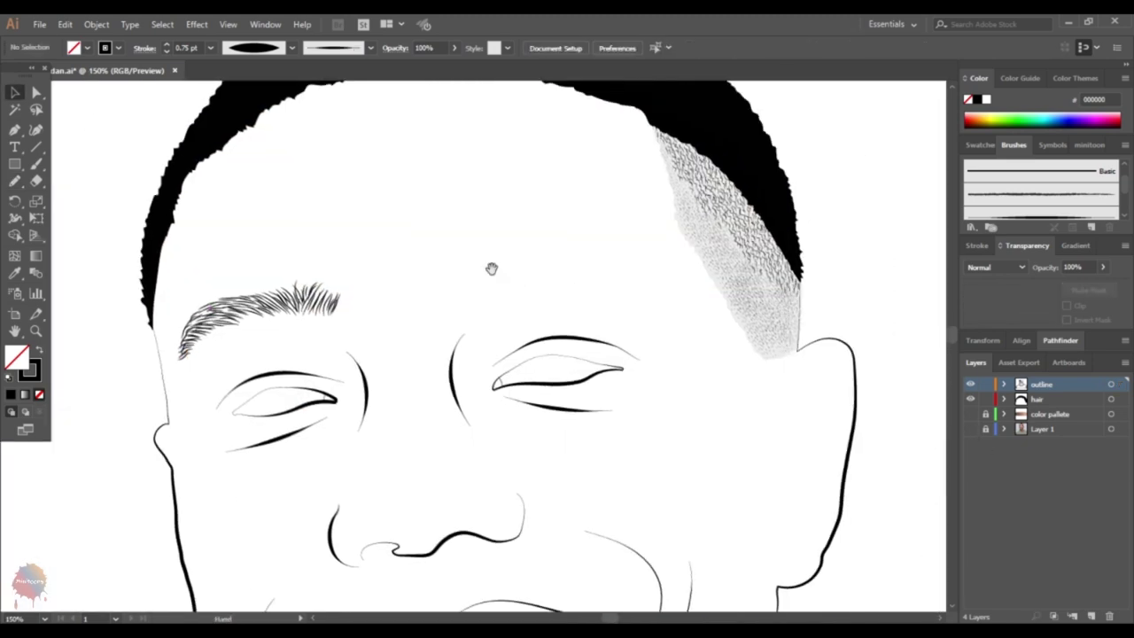
# - Fill the second eyebrow with hair strokes, hiding the photo to check
pyautogui.click(970, 429)
pyautogui.scroll(4, 431, 278)
pyautogui.moveTo(370, 330); pyautogui.dragTo(403, 270)
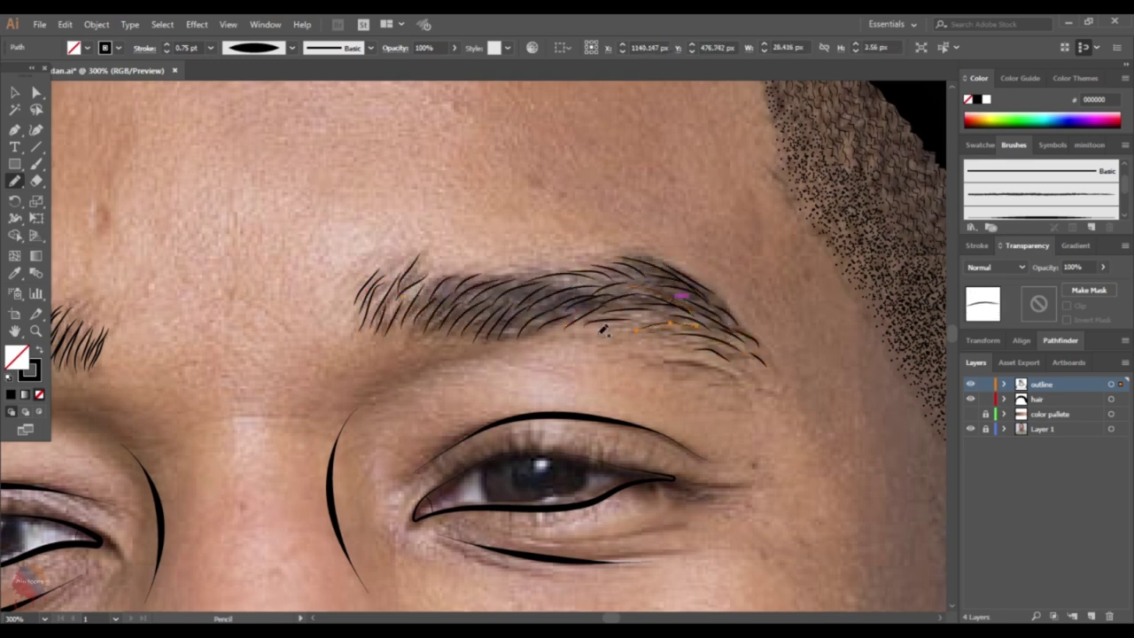
pyautogui.moveTo(647, 325); pyautogui.dragTo(611, 335)
pyautogui.click(970, 428)
pyautogui.moveTo(381, 318); pyautogui.dragTo(409, 283)
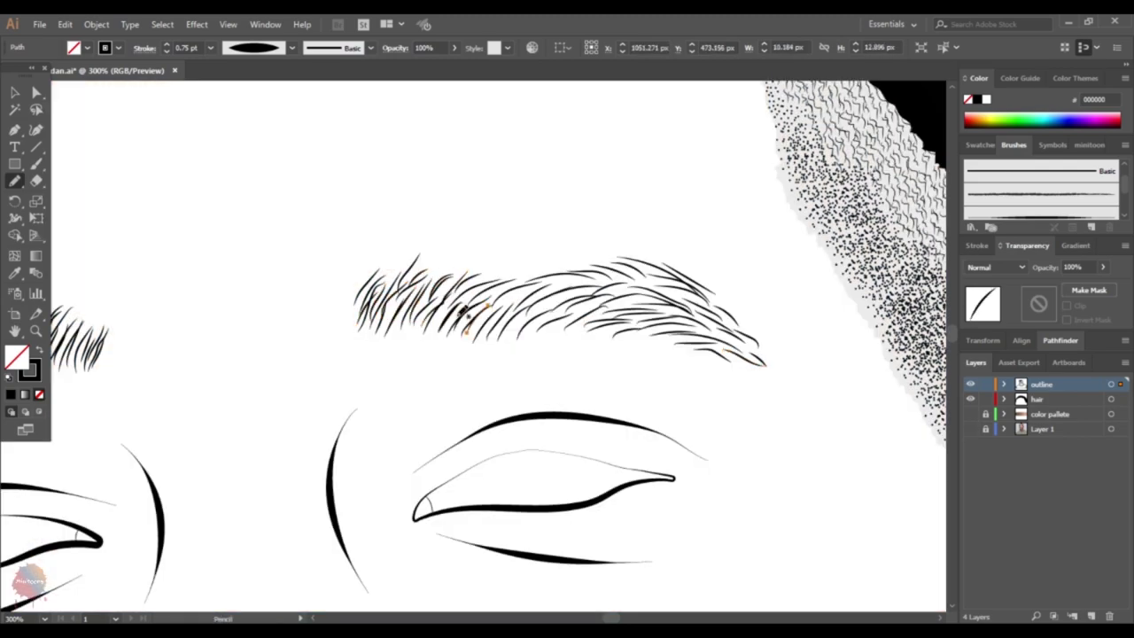
pyautogui.moveTo(505, 297)
pyautogui.mouseDown()
pyautogui.moveTo(585, 266)
pyautogui.moveTo(705, 268)
pyautogui.moveTo(634, 299)
pyautogui.mouseUp()
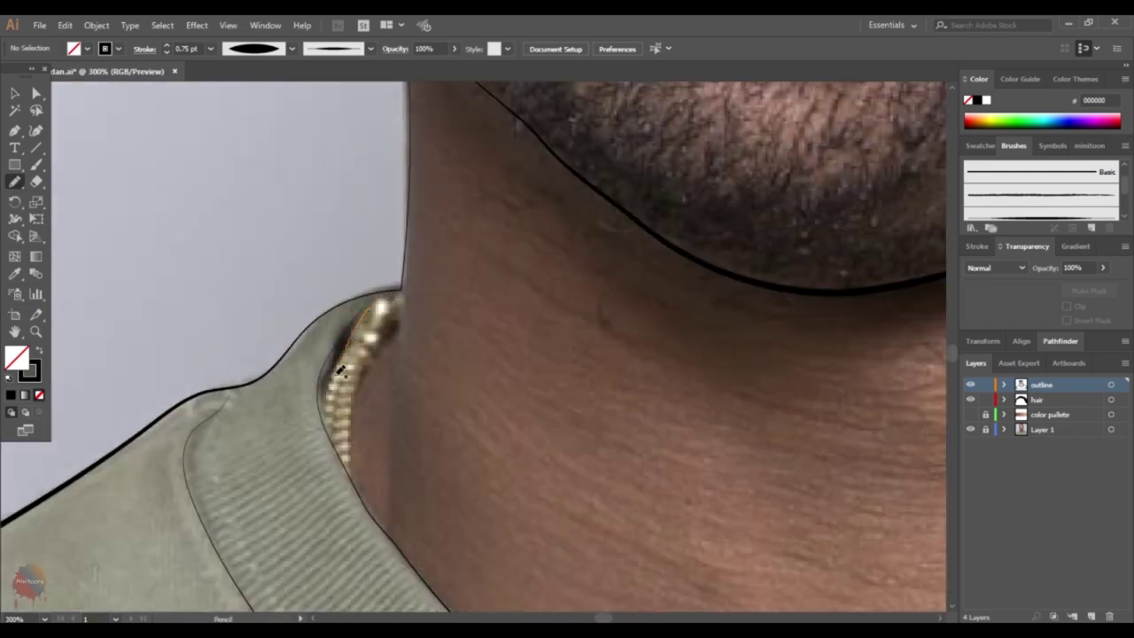
# - Trace the gold chain's edges on the left and right sides of the neck, then deselect
pyautogui.moveTo(340, 370)
pyautogui.mouseDown()
pyautogui.moveTo(324, 432)
pyautogui.moveTo(405, 282)
pyautogui.mouseUp()
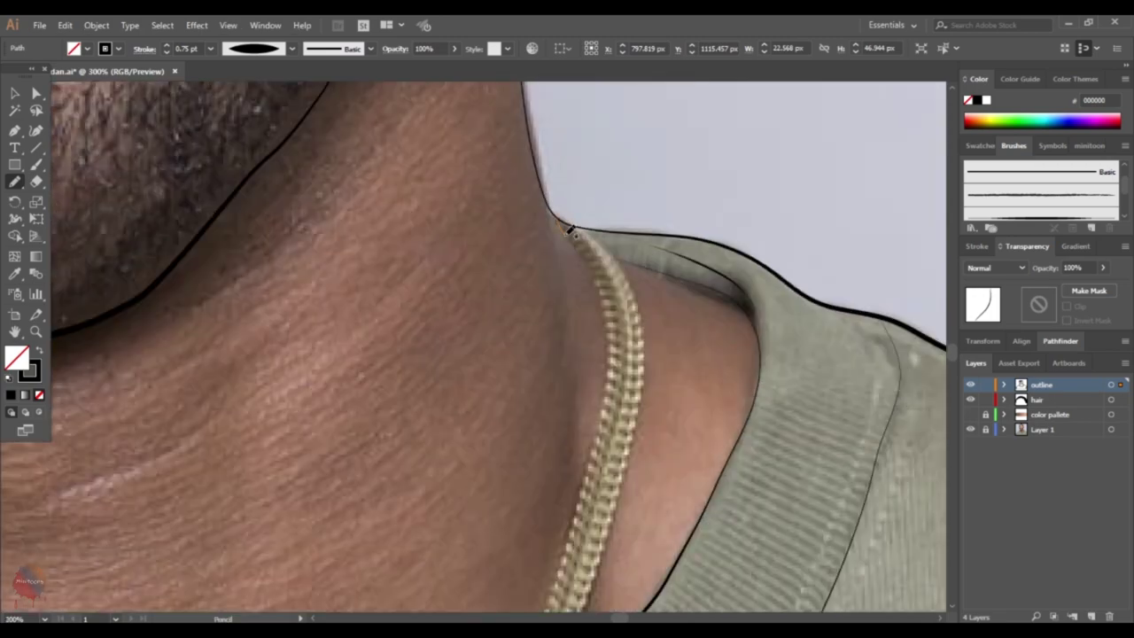
pyautogui.moveTo(555, 165); pyautogui.dragTo(609, 248)
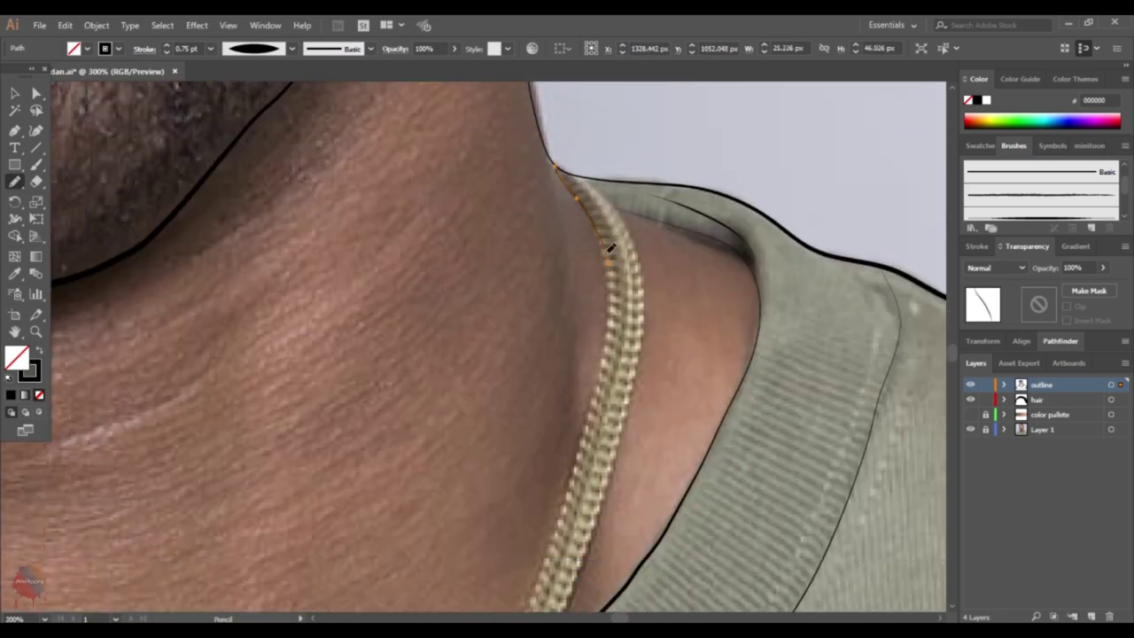
pyautogui.scroll(-5, 615, 313)
pyautogui.moveTo(610, 141); pyautogui.dragTo(551, 364)
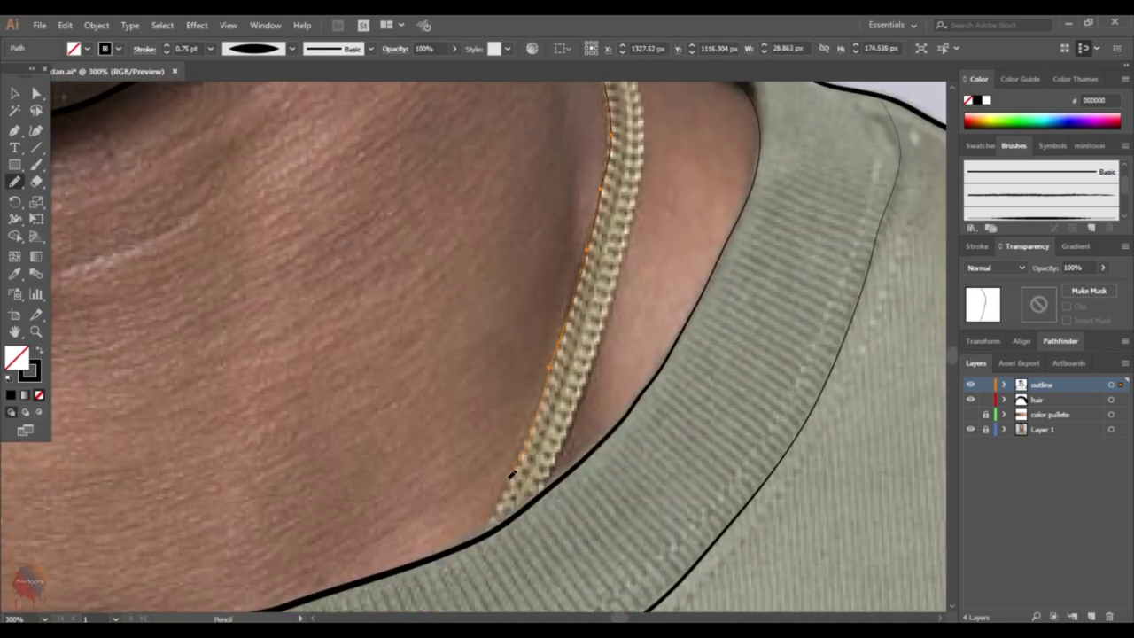
pyautogui.scroll(-1, 512, 475)
pyautogui.moveTo(512, 429); pyautogui.dragTo(479, 487)
pyautogui.scroll(8, 591, 324)
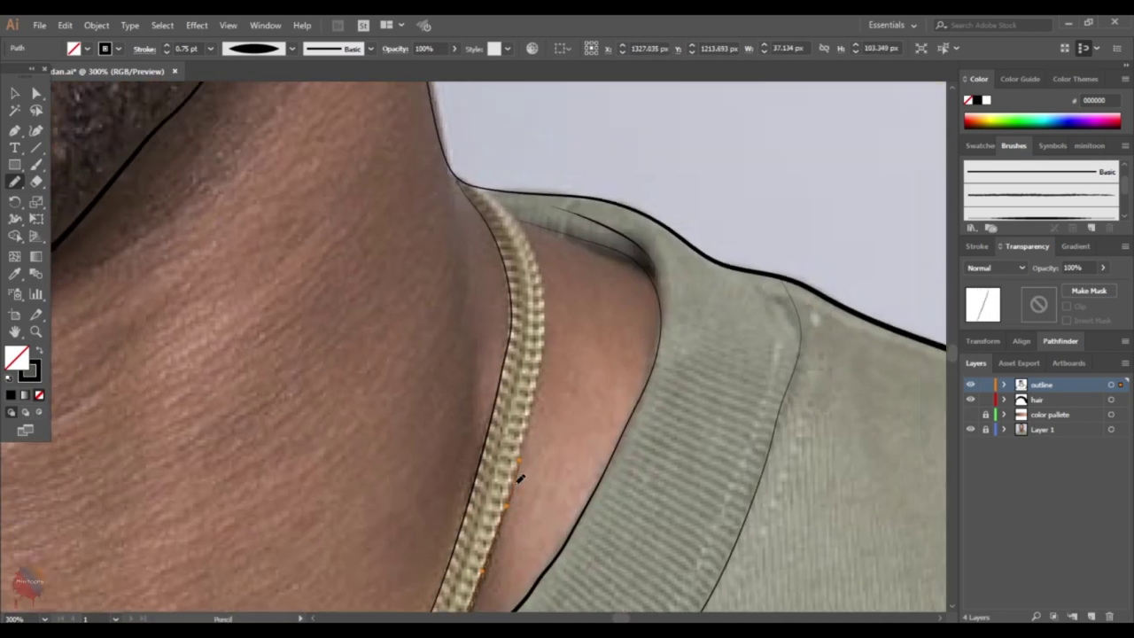
pyautogui.scroll(2, 546, 306)
pyautogui.scroll(3, 535, 330)
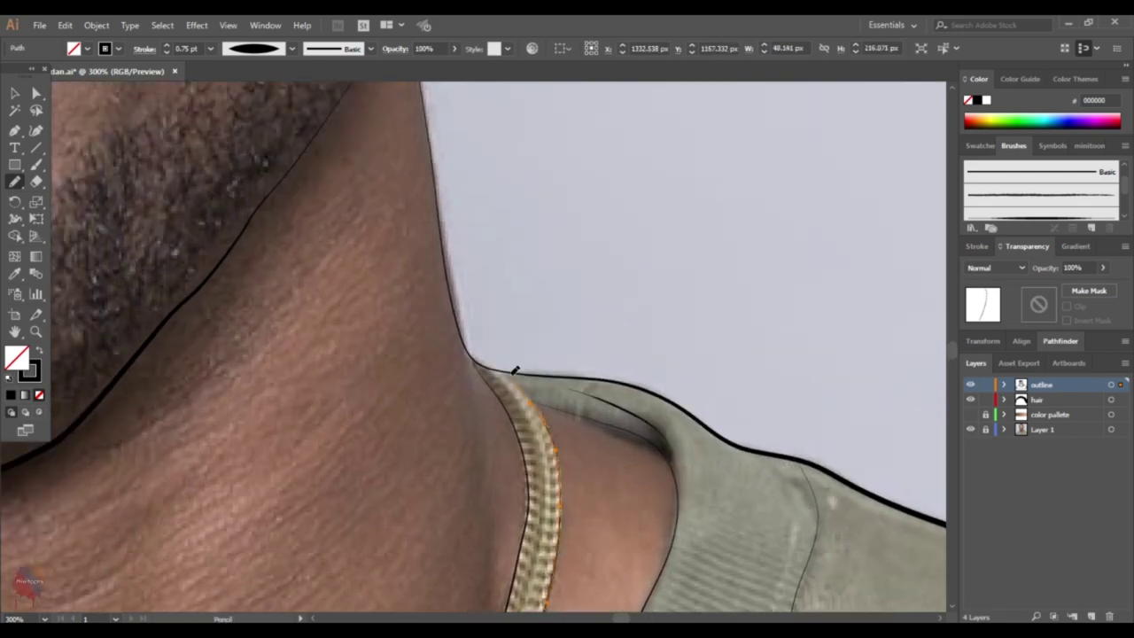
pyautogui.scroll(-5, 519, 374)
pyautogui.hotkey('ctrl', 'shift', 'a')
pyautogui.scroll(5, 523, 232)
# - Pencil the ear's inner fold, the fold above the lobe, the inner helix and the outer rim lines
pyautogui.scroll(5, 523, 232)
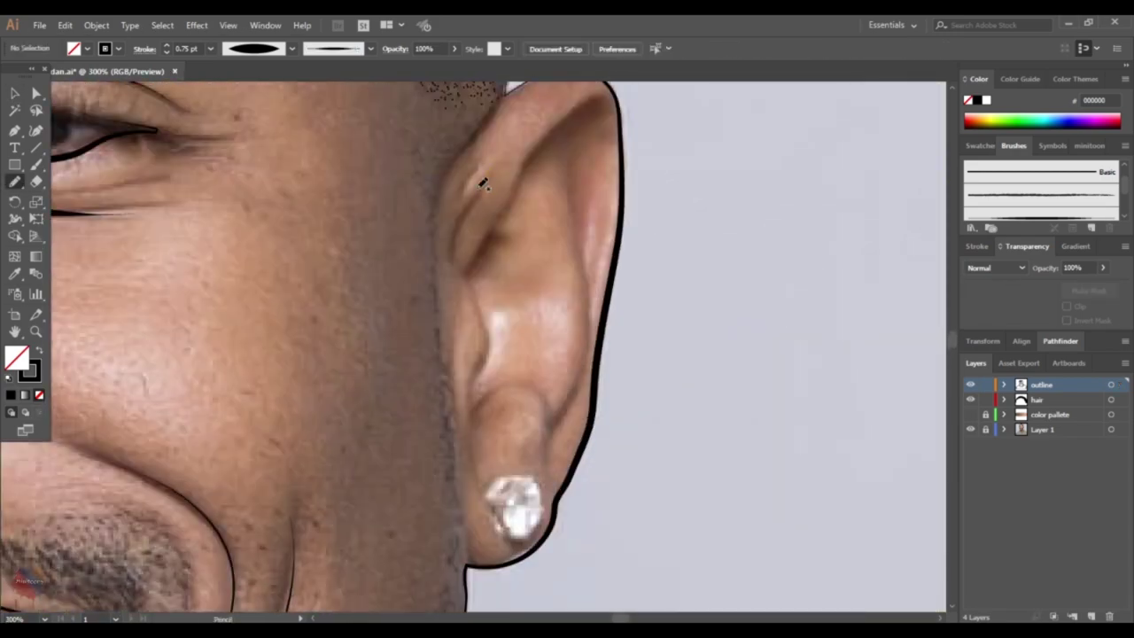
pyautogui.moveTo(535, 133); pyautogui.dragTo(485, 275)
pyautogui.scroll(-1, 483, 332)
pyautogui.moveTo(483, 333); pyautogui.dragTo(474, 441)
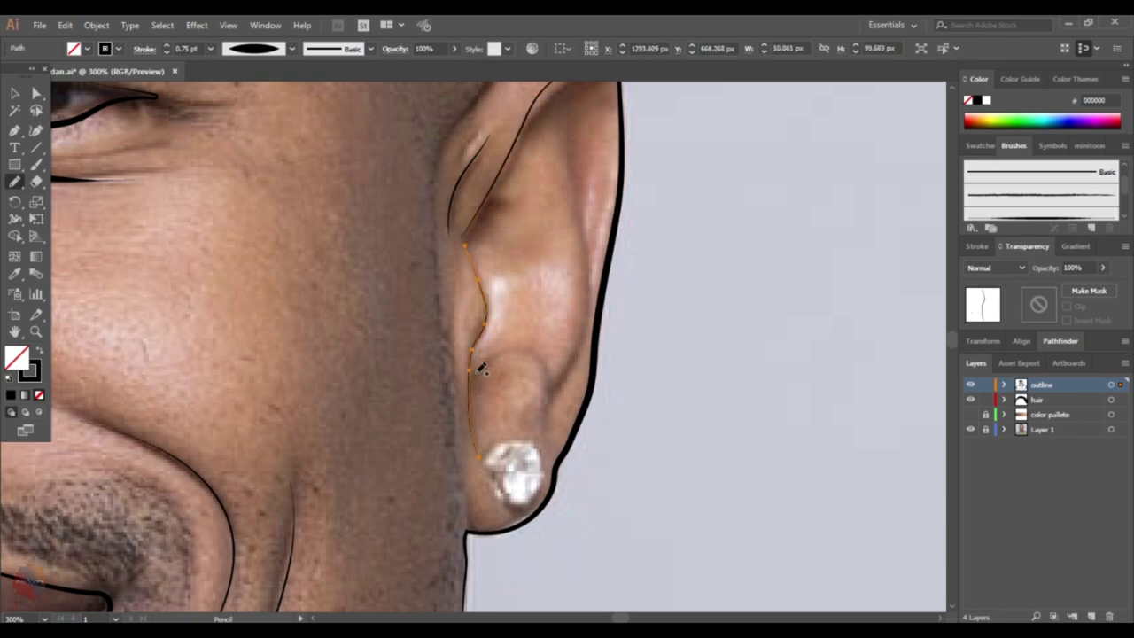
pyautogui.moveTo(473, 360); pyautogui.dragTo(545, 409)
pyautogui.moveTo(569, 183); pyautogui.dragTo(547, 403)
pyautogui.moveTo(603, 178); pyautogui.dragTo(589, 261)
# - Check the whole artboard in Outline view, then zoom back to the mouth with the Pencil tool
pyautogui.scroll(-3, 607, 293)
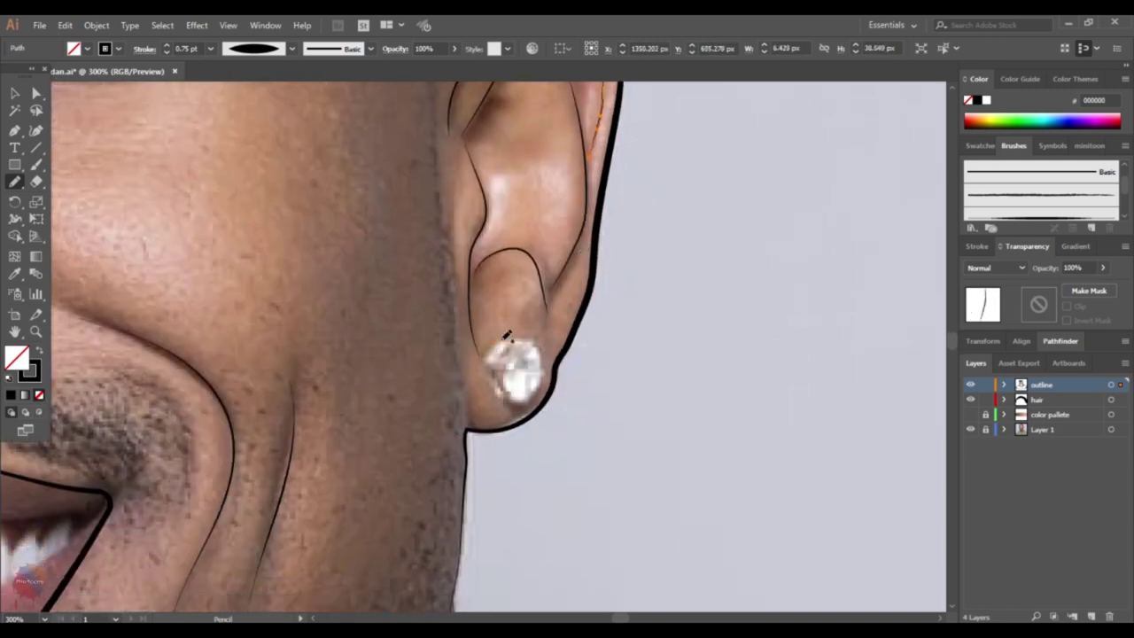
pyautogui.press('v')
pyautogui.hotkey('ctrl', 'y')
pyautogui.hotkey('ctrl', '0')
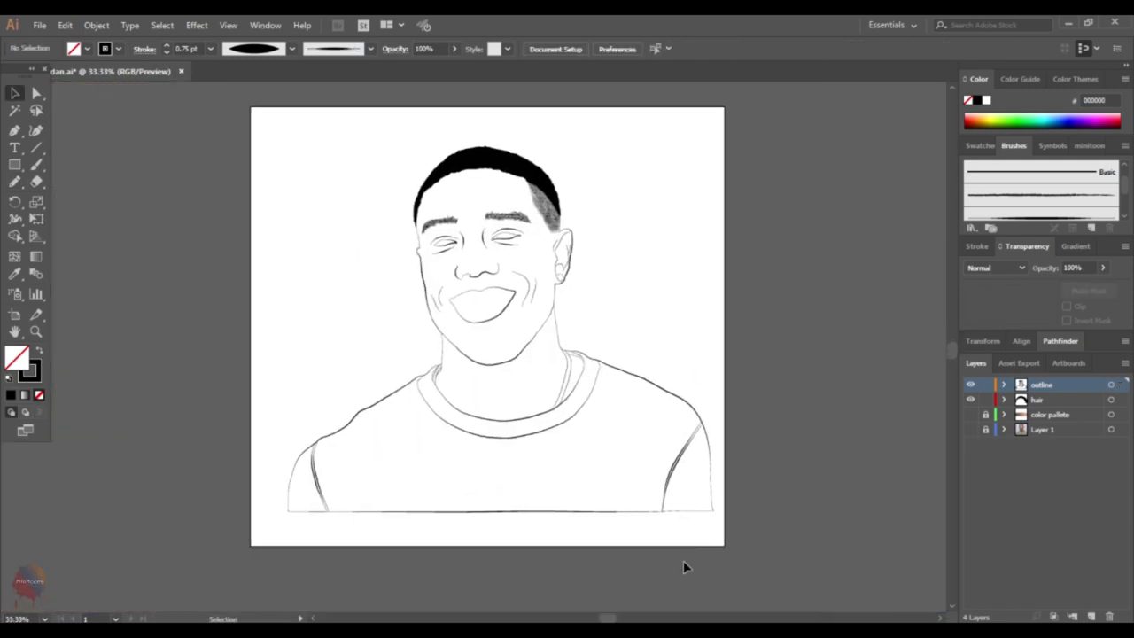
pyautogui.hotkey('ctrl', 'y')
pyautogui.scroll(3, 175, 205)
pyautogui.press('n')
pyautogui.scroll(1, 352, 315)
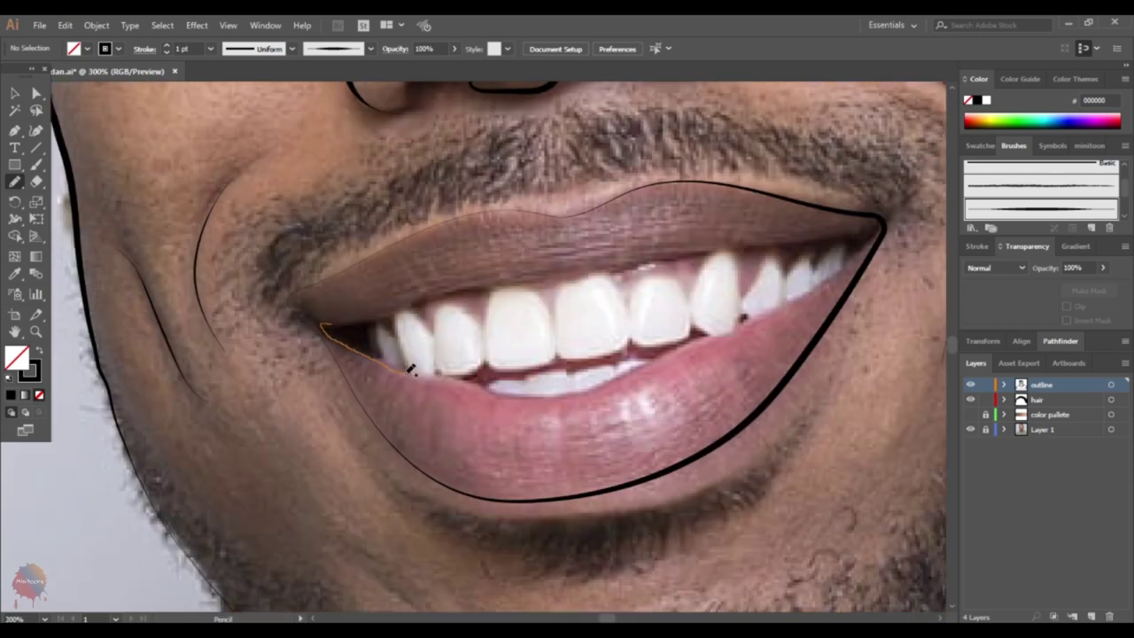
# - Trace the inner lip line around the teeth and give it a tapered width profile
pyautogui.moveTo(818, 285); pyautogui.dragTo(618, 396)
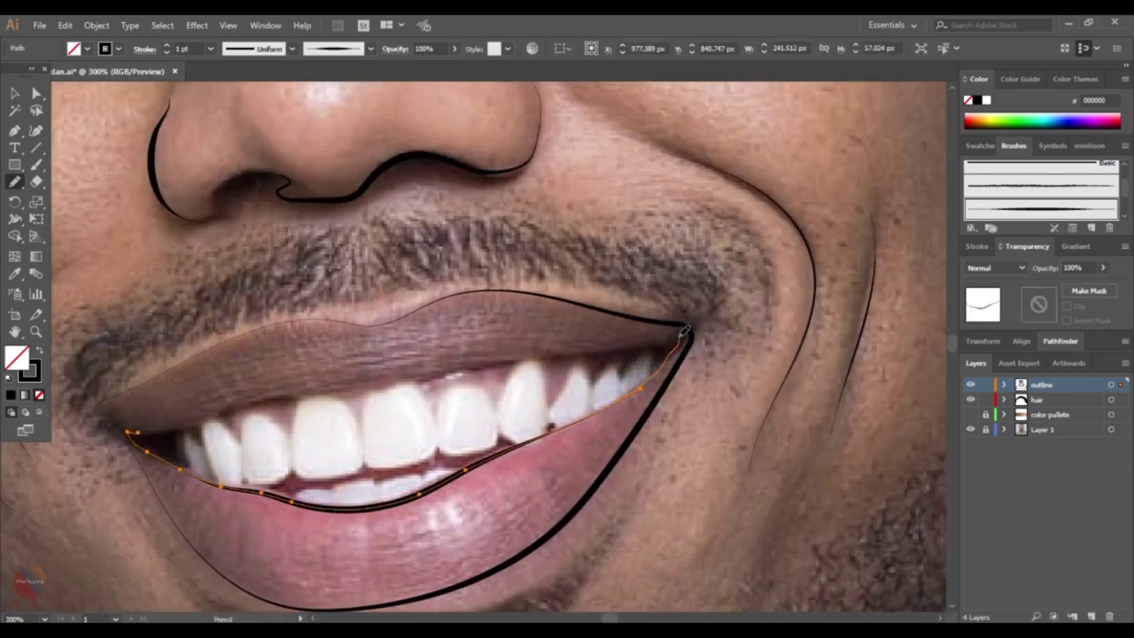
pyautogui.moveTo(494, 357); pyautogui.dragTo(528, 334)
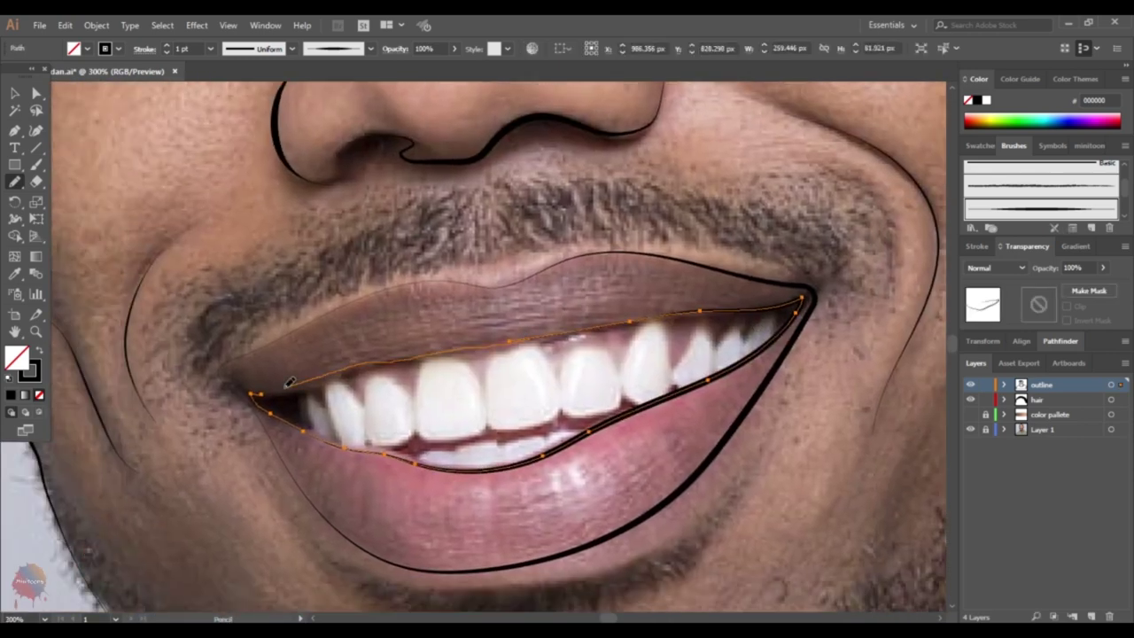
pyautogui.click(293, 49)
pyautogui.click(252, 93)
# - Hide the photo layer and select the inner lip's corner anchor with Direct Selection
pyautogui.press('v')
pyautogui.click(556, 319)
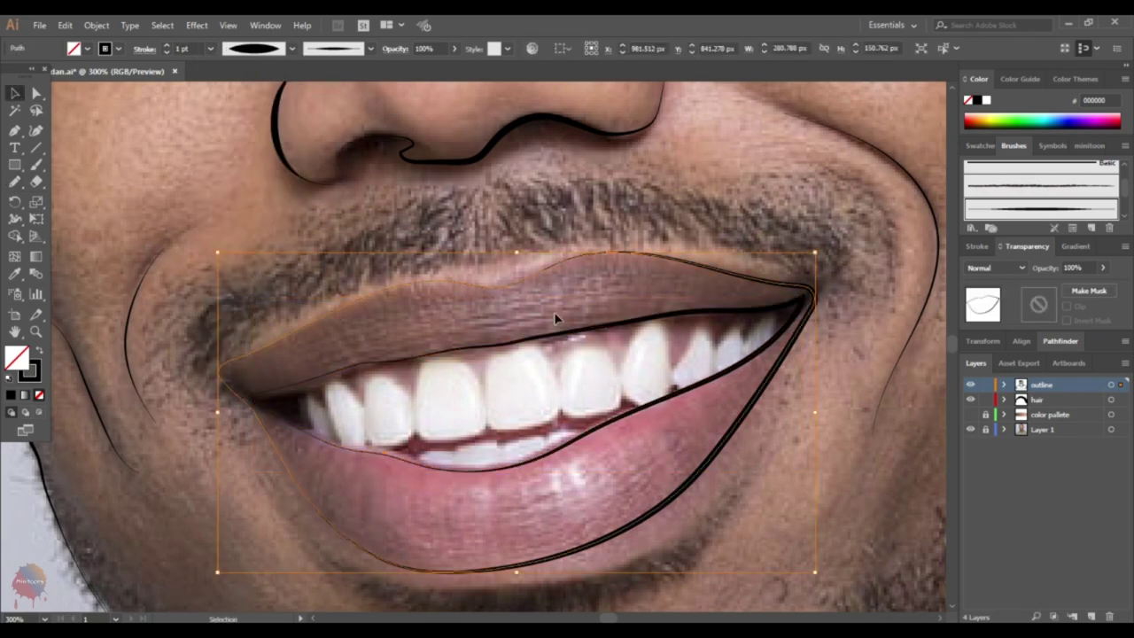
pyautogui.click(970, 429)
pyautogui.click(660, 312)
pyautogui.scroll(2, 674, 305)
pyautogui.press('a')
pyautogui.click(652, 326)
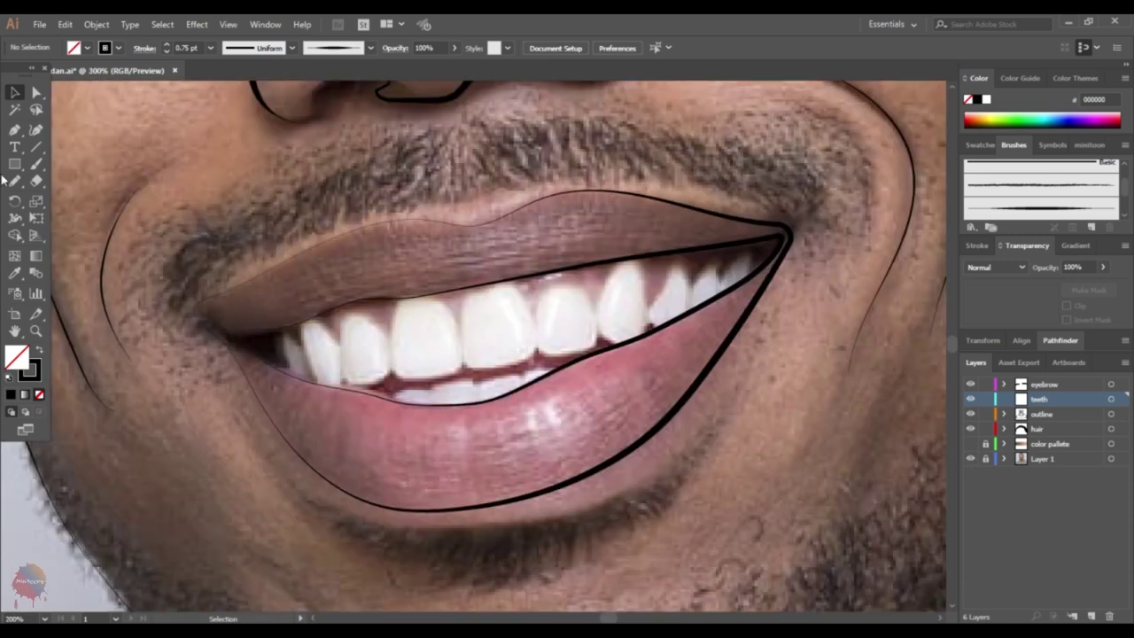
# - Set the Pencil to the Basic brush with a tapered profile and zoom to the lip corner
pyautogui.click(14, 180)
pyautogui.click(371, 48)
pyautogui.click(292, 75)
pyautogui.click(210, 48)
pyautogui.click(265, 102)
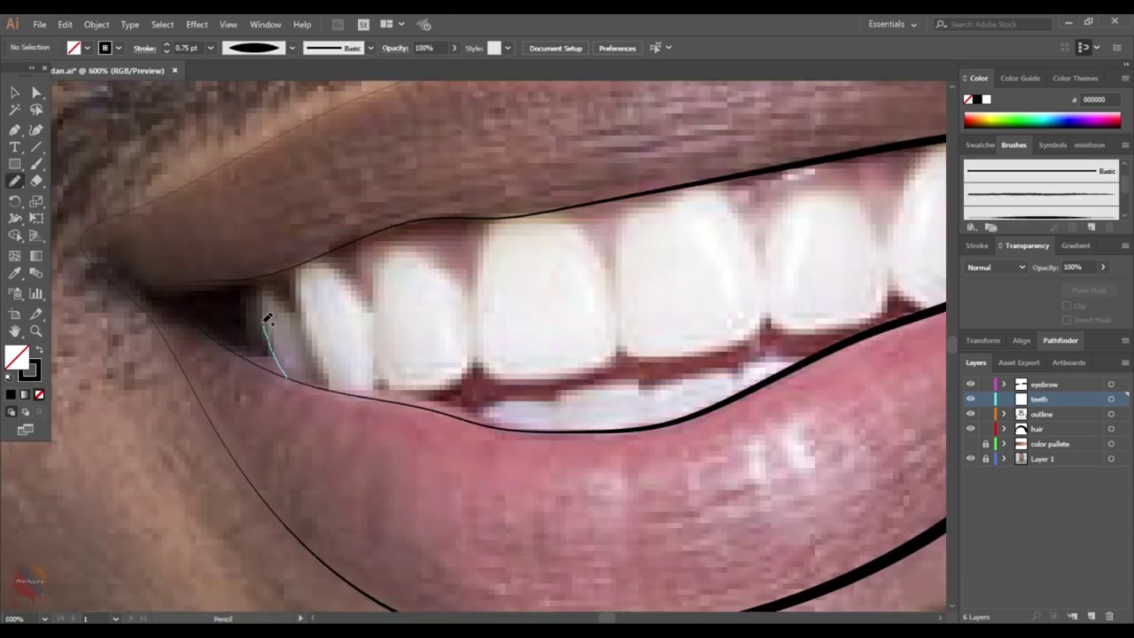
pyautogui.moveTo(268, 319)
pyautogui.mouseDown()
pyautogui.moveTo(258, 276)
pyautogui.moveTo(369, 296)
pyautogui.moveTo(380, 253)
pyautogui.mouseUp()
pyautogui.hotkey('ctrl', 'z')
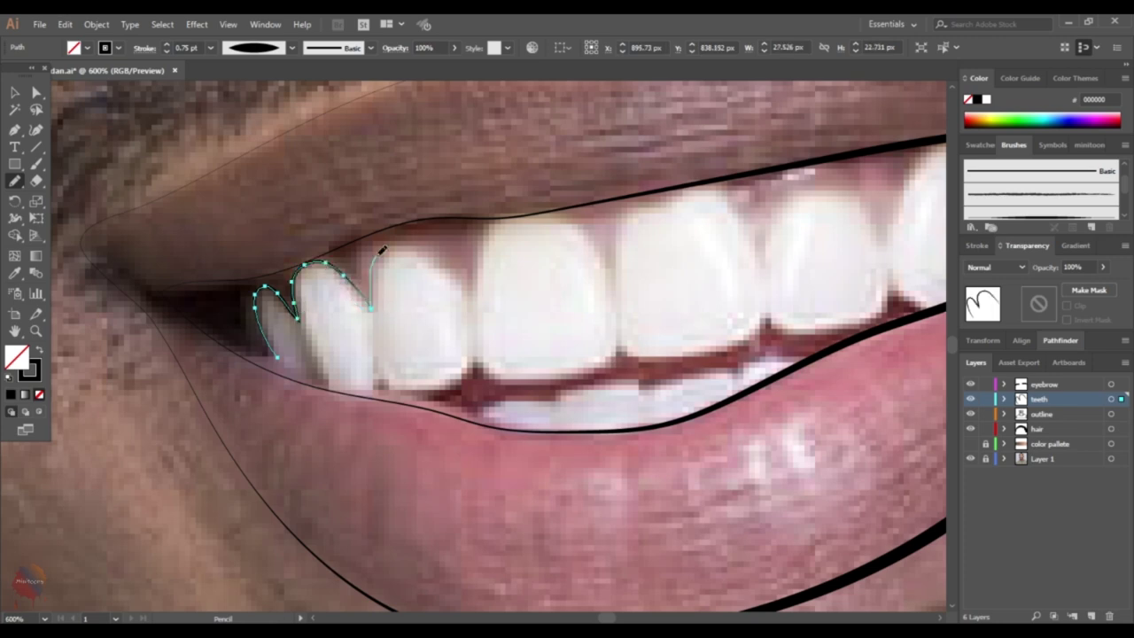
# - Outline the lower edges of the upper teeth, tooth by tooth, panning across the mouth
pyautogui.moveTo(524, 215); pyautogui.dragTo(587, 221)
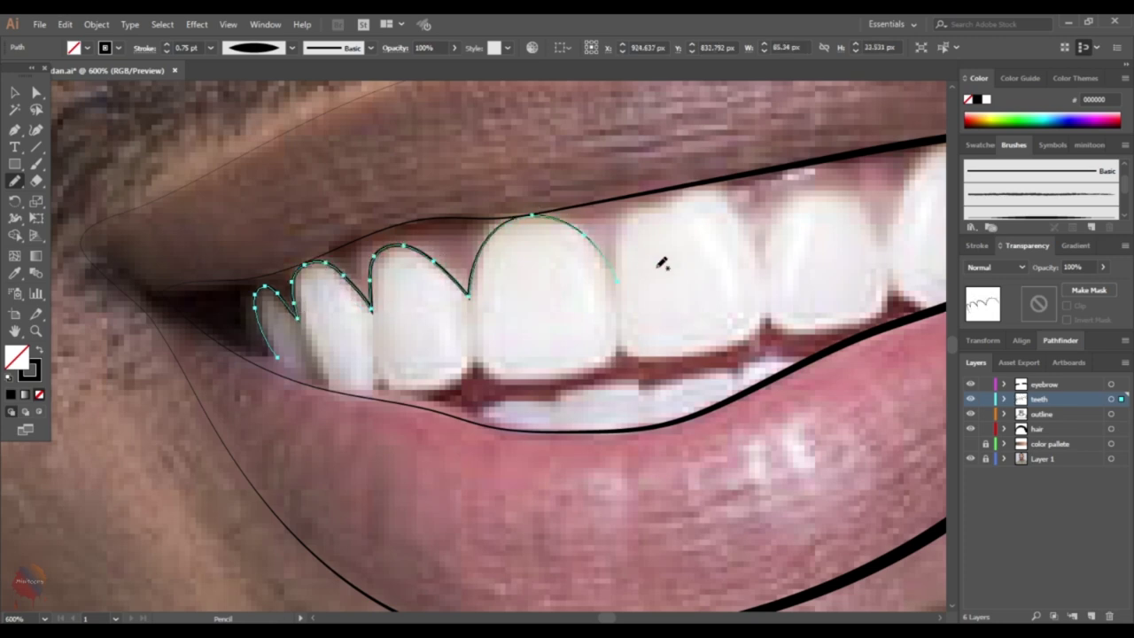
pyautogui.hscroll(3, 586, 222)
pyautogui.moveTo(497, 194); pyautogui.dragTo(602, 270)
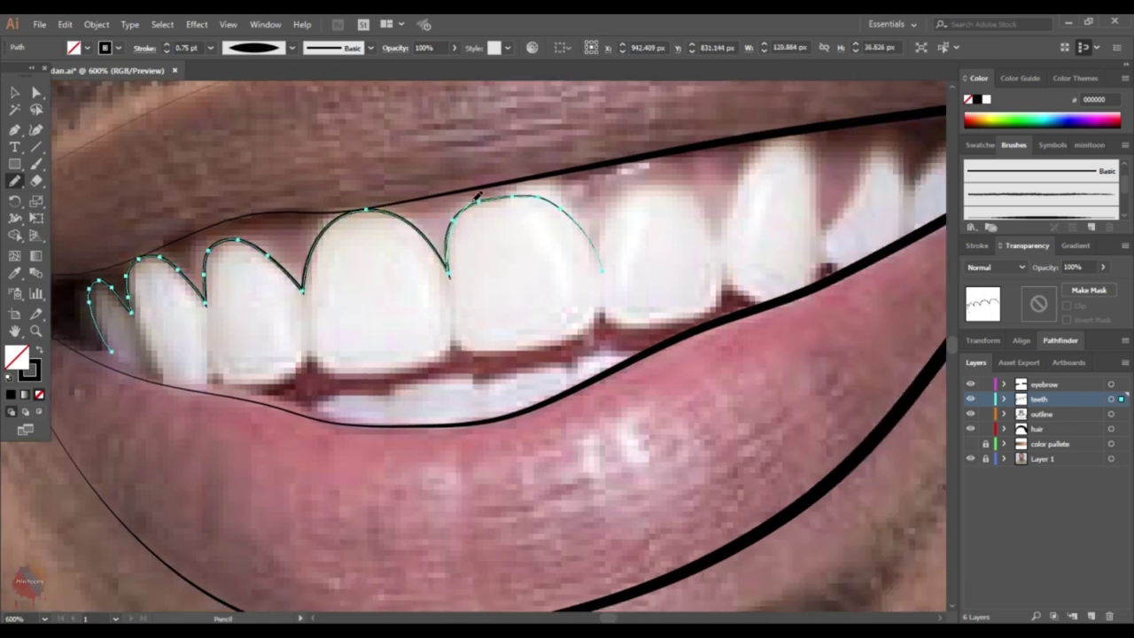
pyautogui.moveTo(478, 195); pyautogui.dragTo(598, 237)
pyautogui.scroll(3, 709, 210)
pyautogui.hscroll(3, 434, 274)
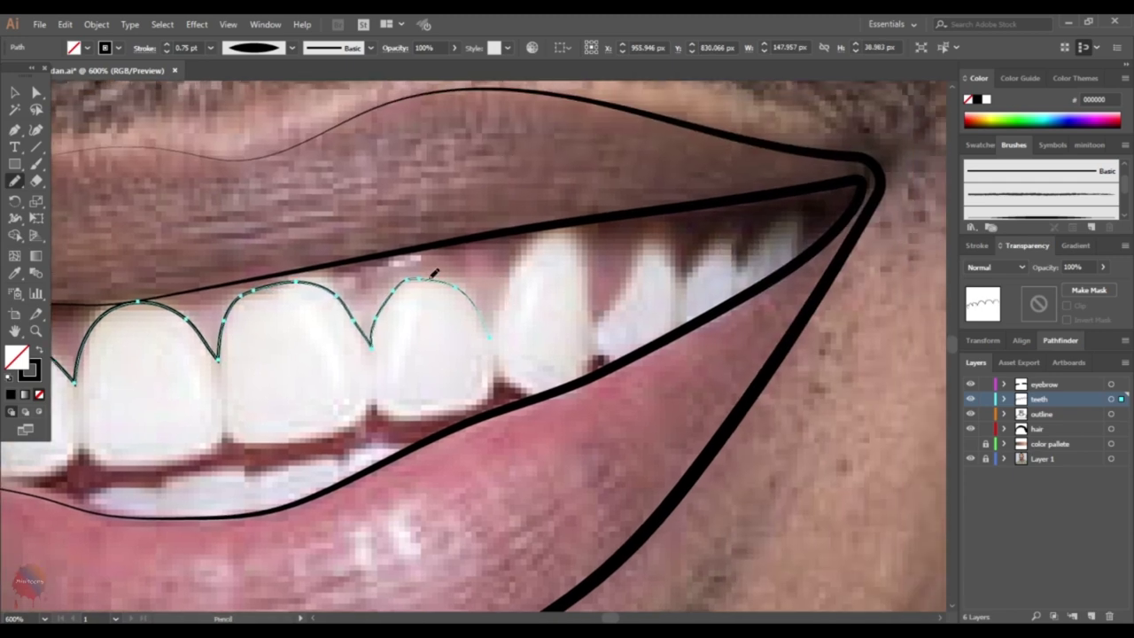
pyautogui.moveTo(412, 275)
pyautogui.mouseDown()
pyautogui.moveTo(405, 285)
pyautogui.moveTo(472, 290)
pyautogui.mouseUp()
pyautogui.moveTo(529, 254); pyautogui.dragTo(585, 249)
pyautogui.scroll(2, 585, 249)
pyautogui.hscroll(3, 585, 249)
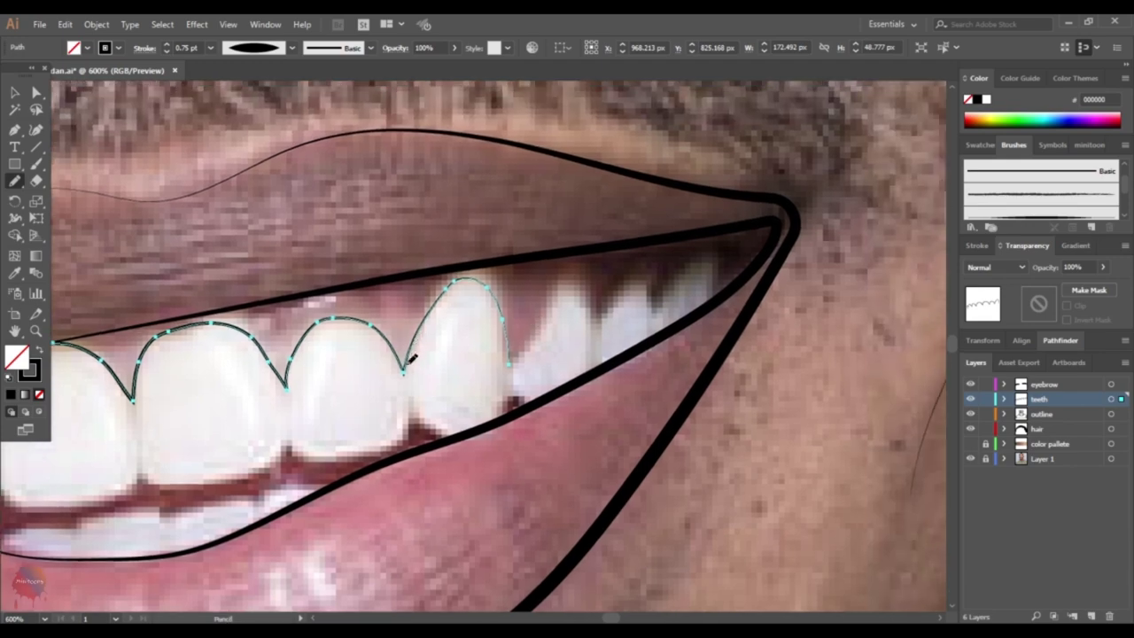
# - Start the scalloped outline along the lower teeth
pyautogui.moveTo(511, 361); pyautogui.dragTo(422, 392)
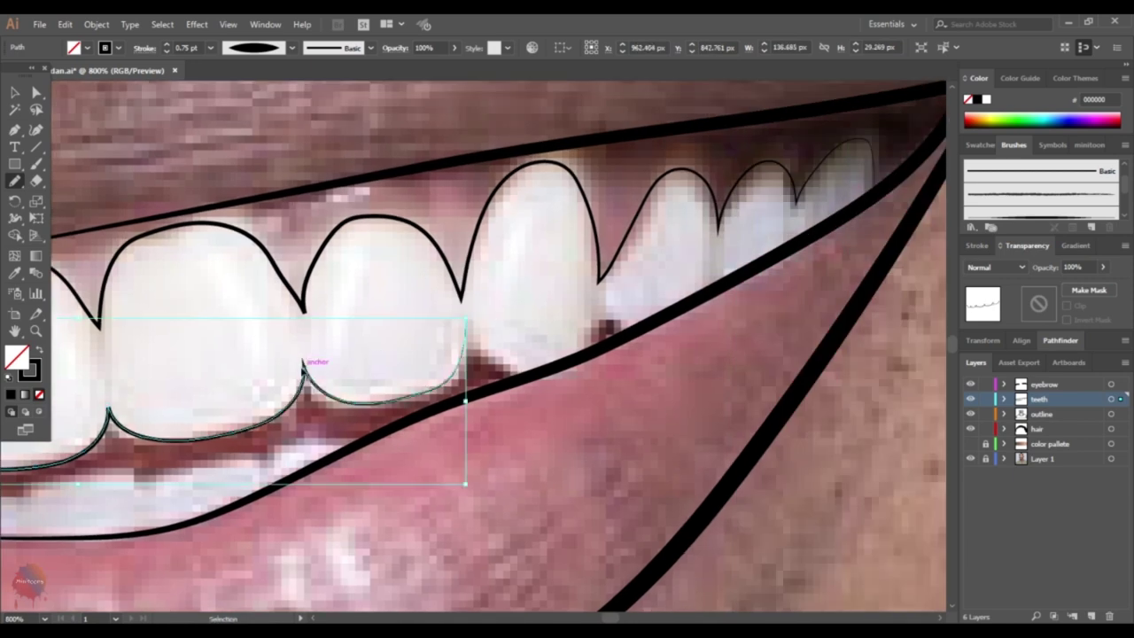
pyautogui.moveTo(304, 367); pyautogui.dragTo(463, 317)
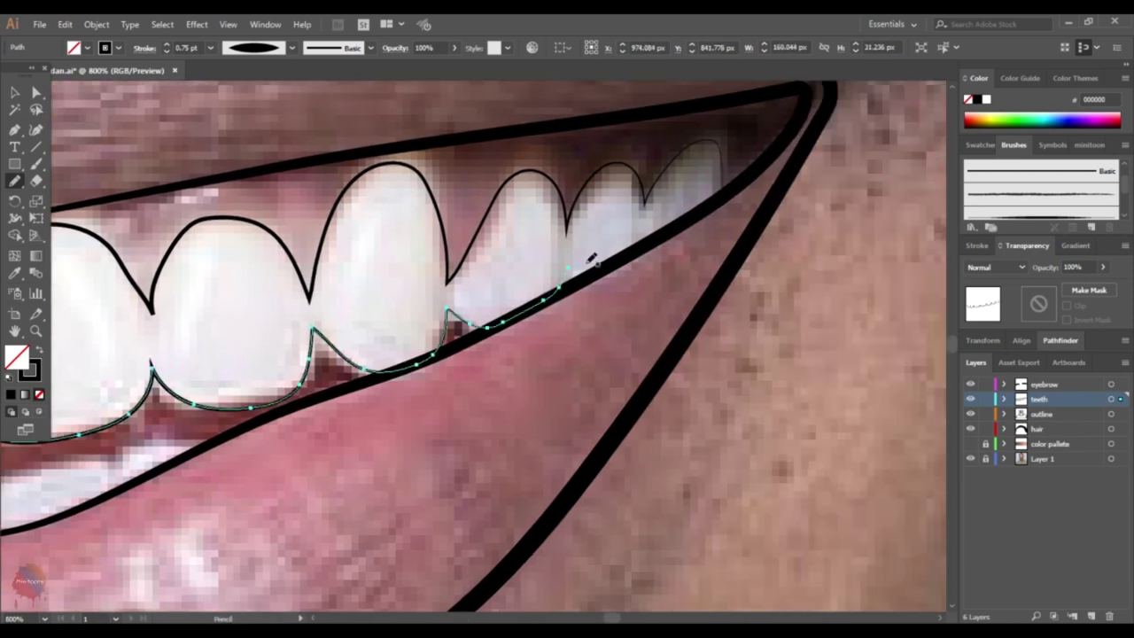
pyautogui.click(970, 458)
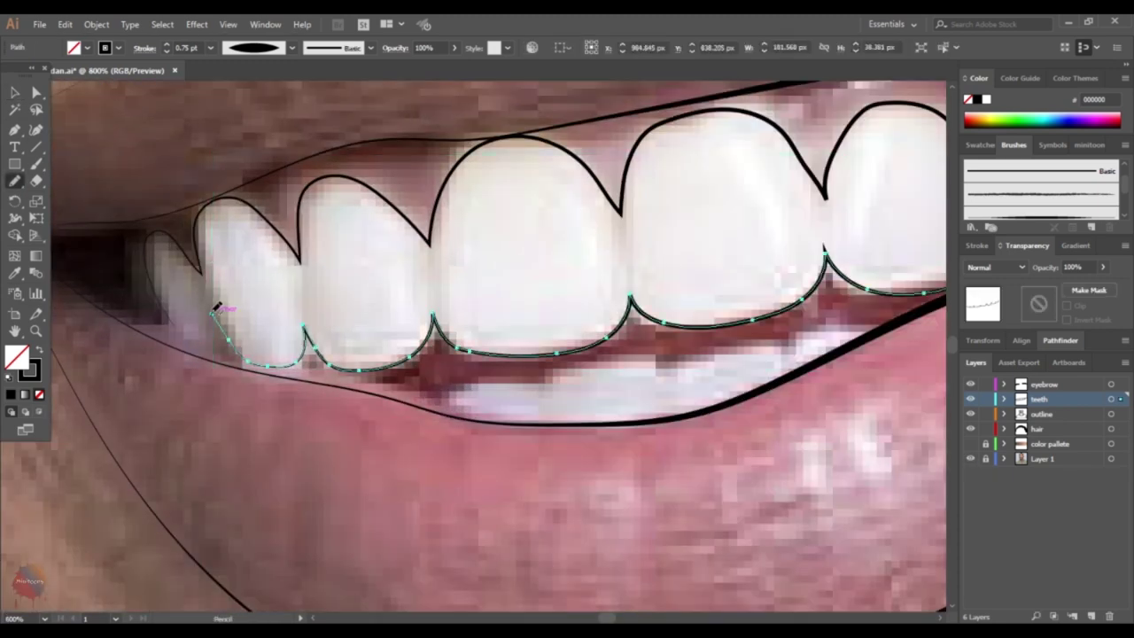
pyautogui.hscroll(5, 321, 368)
pyautogui.scroll(-1, 348, 350)
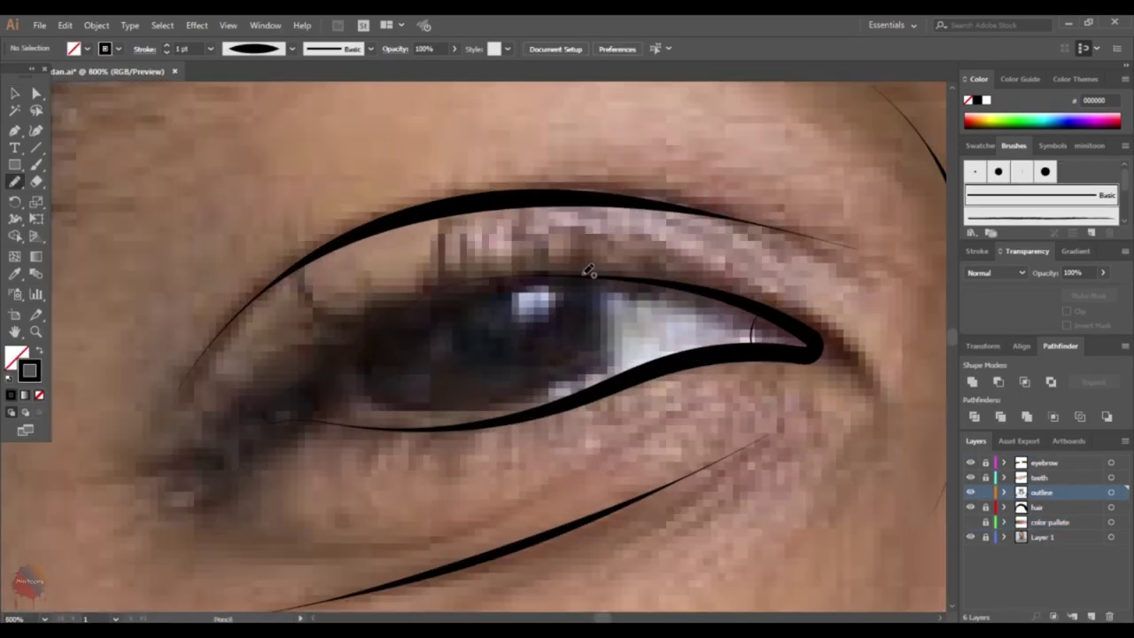
# - Pencil a curved line along the eye and a crease at the eye's corner
pyautogui.moveTo(587, 273)
pyautogui.mouseDown()
pyautogui.moveTo(625, 367)
pyautogui.moveTo(611, 383)
pyautogui.mouseUp()
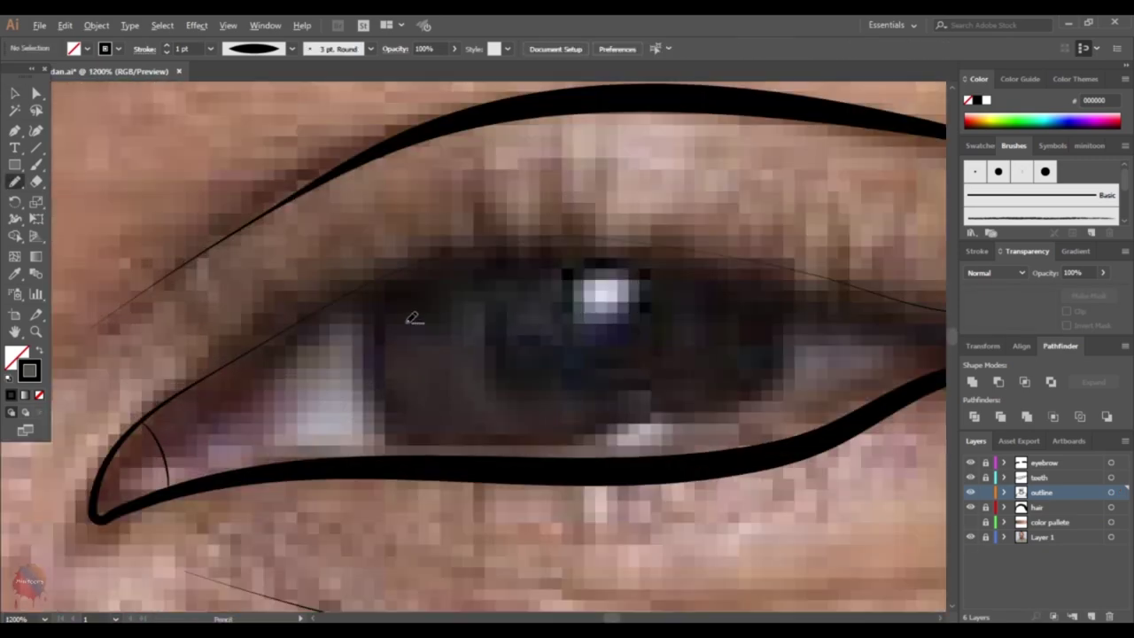
pyautogui.moveTo(390, 277); pyautogui.dragTo(451, 463)
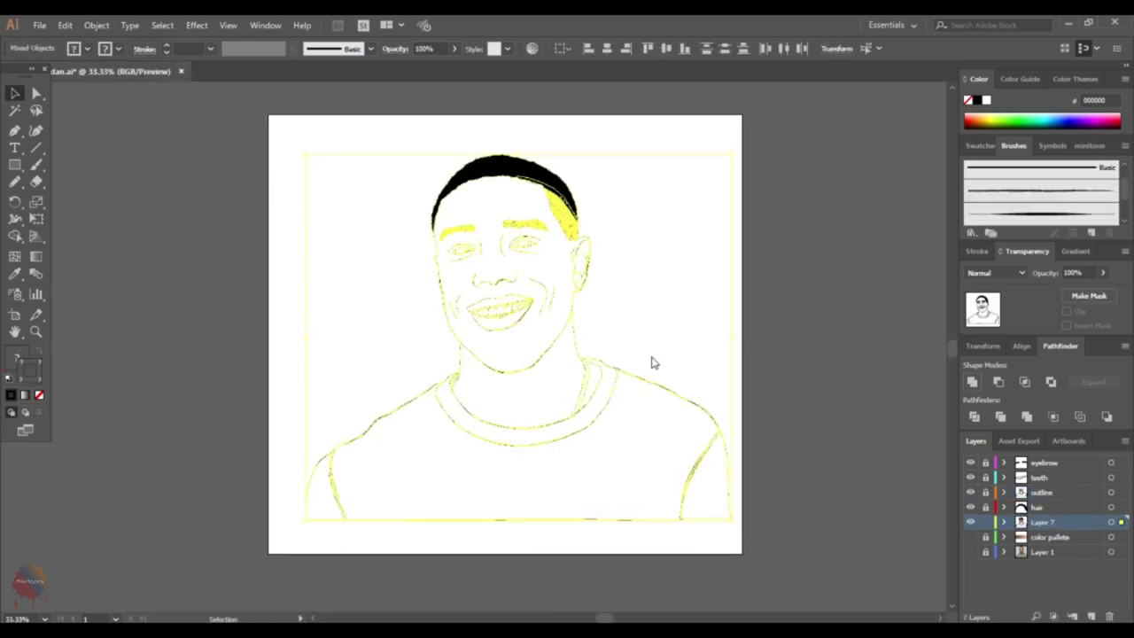
# - Draw a skin-brown rectangle over the artboard and send it behind the line art
pyautogui.click(970, 537)
pyautogui.press('i')
pyautogui.click(510, 134)
pyautogui.press('m')
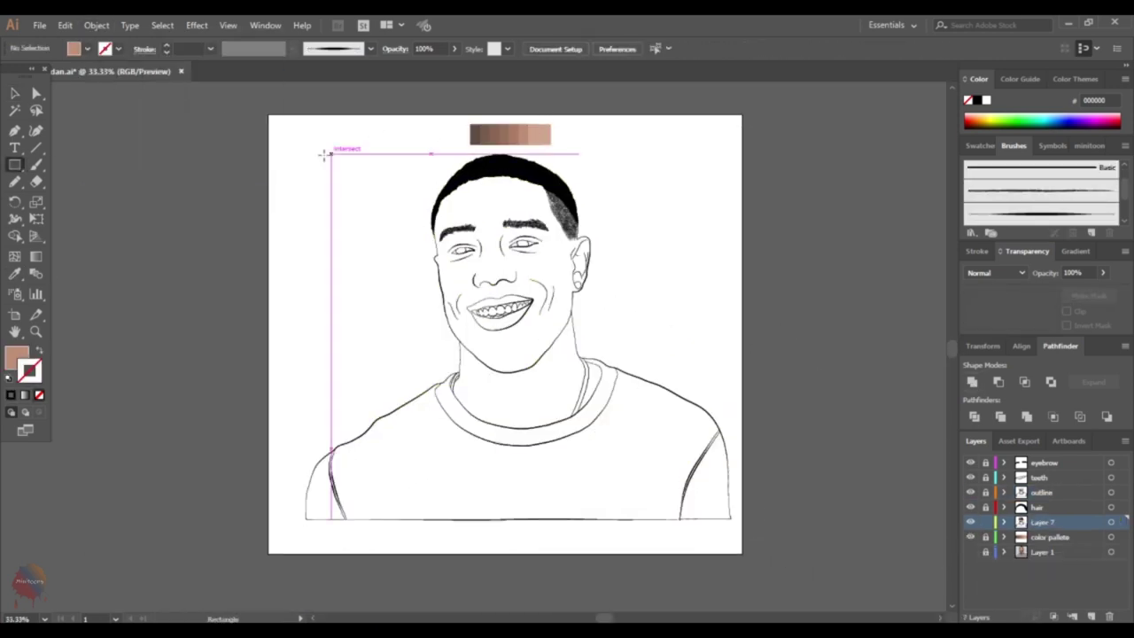
pyautogui.moveTo(290, 150)
pyautogui.mouseDown()
pyautogui.moveTo(735, 448)
pyautogui.moveTo(750, 528)
pyautogui.mouseUp()
pyautogui.rightClick(664, 264)
pyautogui.click(855, 518)
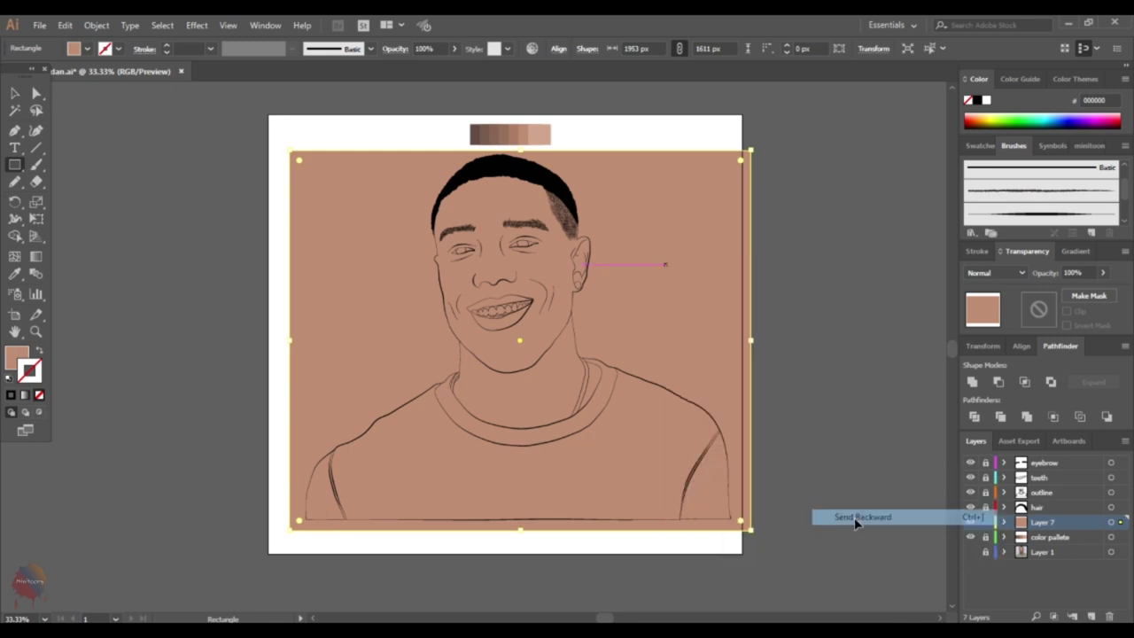
# - Select all the artwork and make it a brown-filled compound path
pyautogui.press('v')
pyautogui.hotkey('ctrl', 'a')
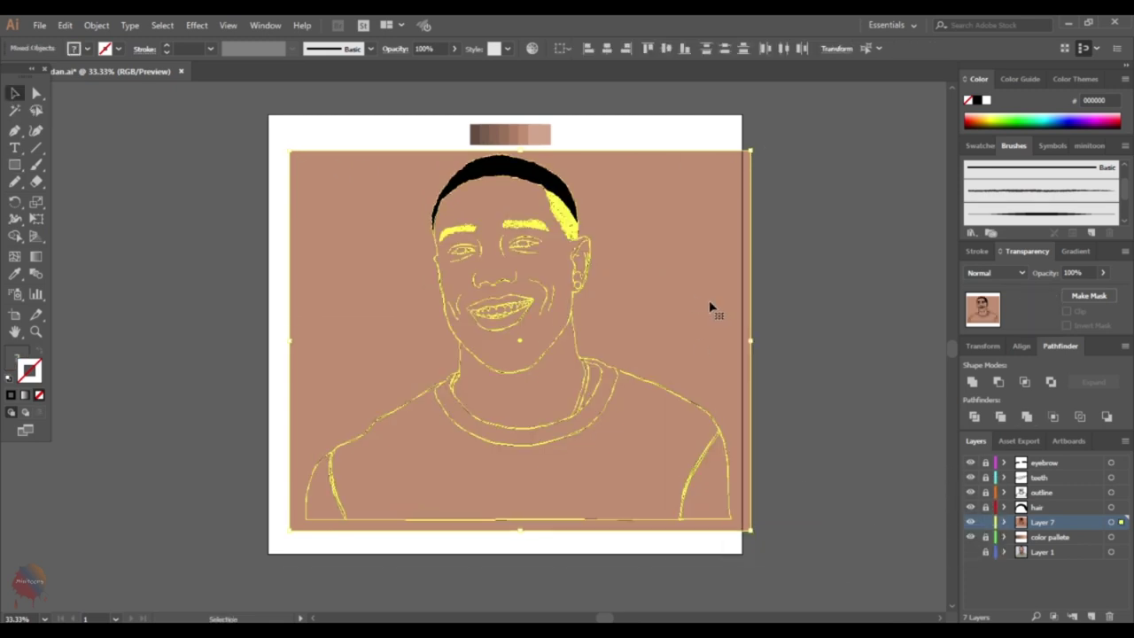
pyautogui.rightClick(709, 307)
pyautogui.click(734, 388)
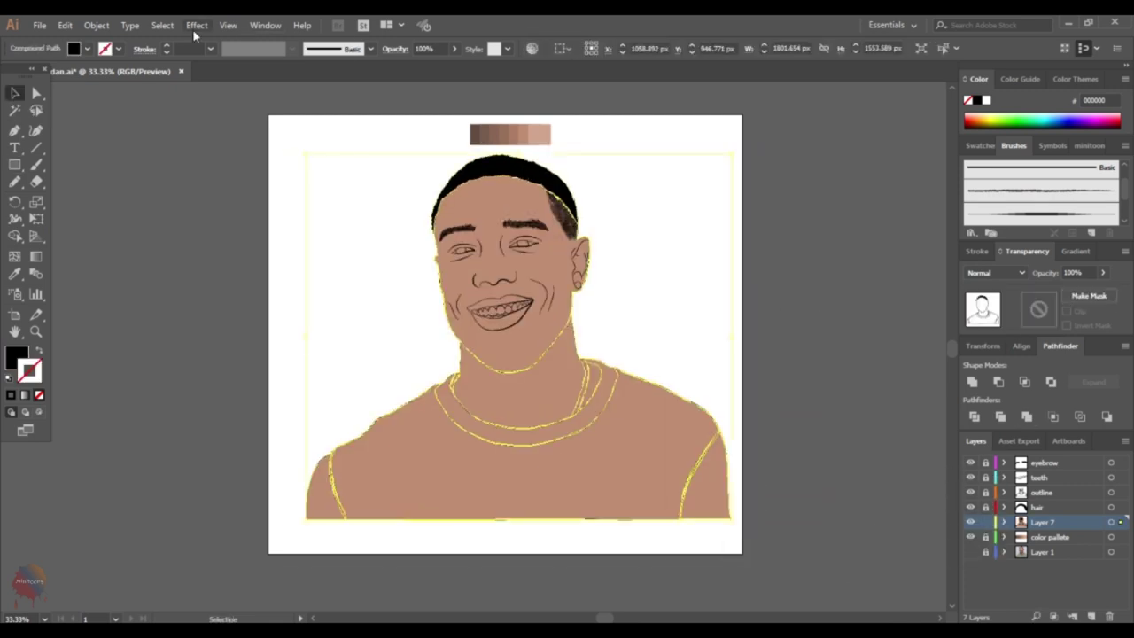
# - Select both eye shapes and fill them near-white via the Color Picker
pyautogui.click(162, 24)
pyautogui.click(380, 159)
pyautogui.click(683, 266)
pyautogui.hotkey('ctrl', '1')
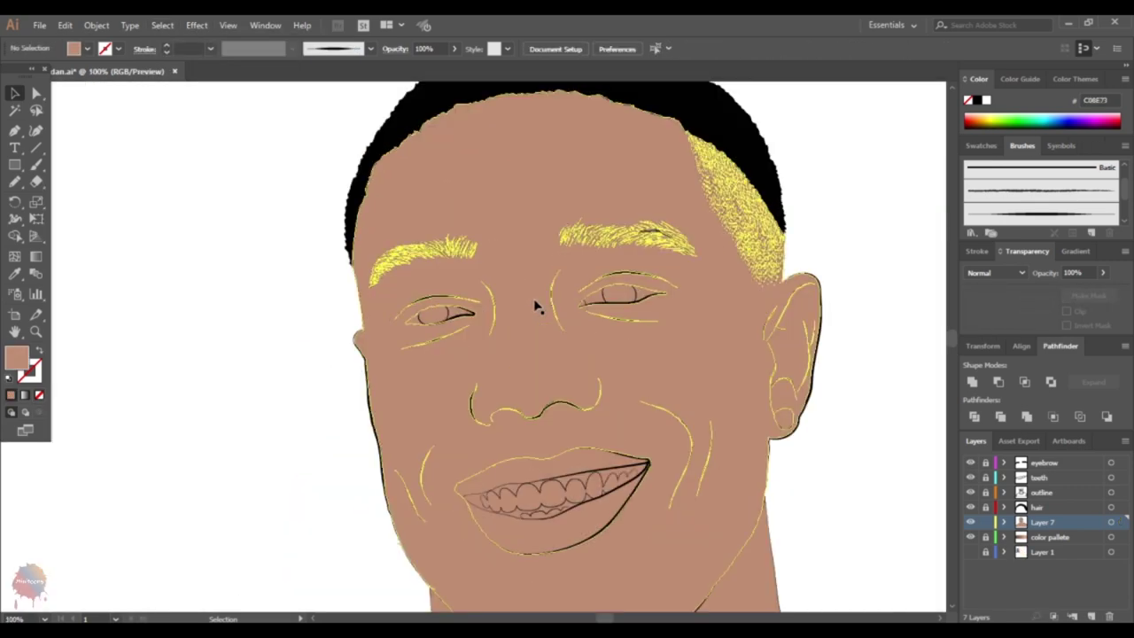
pyautogui.click(421, 317)
pyautogui.keyDown('shift'); pyautogui.click(620, 295); pyautogui.keyUp('shift')
pyautogui.doubleClick(16, 357)
pyautogui.click(712, 233)
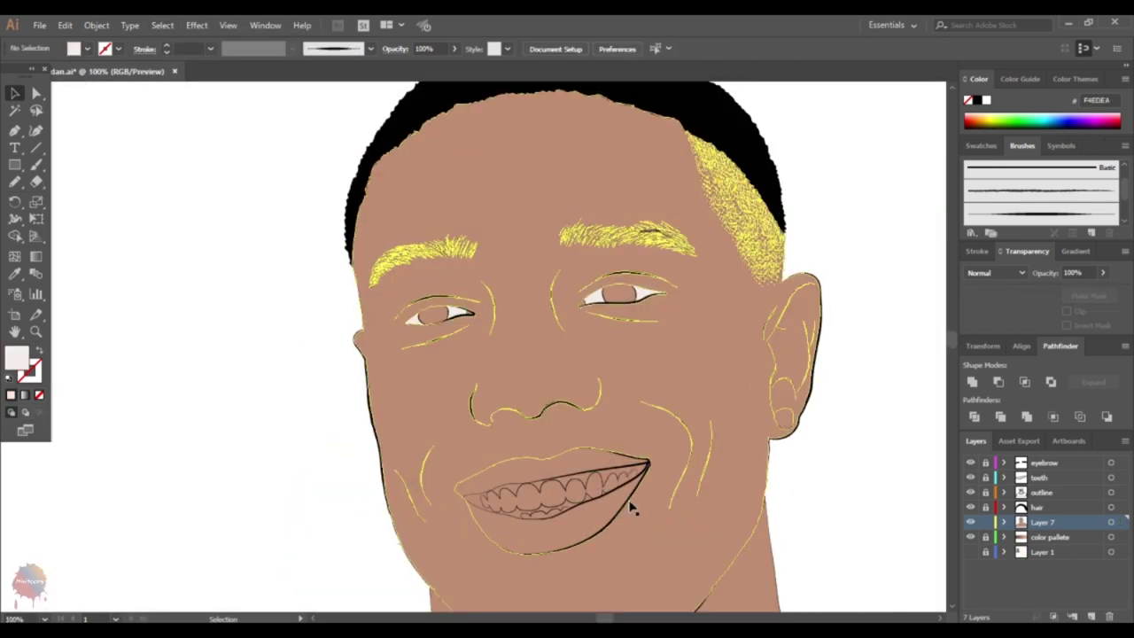
# - Sample the lip colour from the photo and adjust it to mauve
pyautogui.click(550, 462)
pyautogui.hotkey('ctrl', '-')
pyautogui.press('i')
pyautogui.click(158, 266)
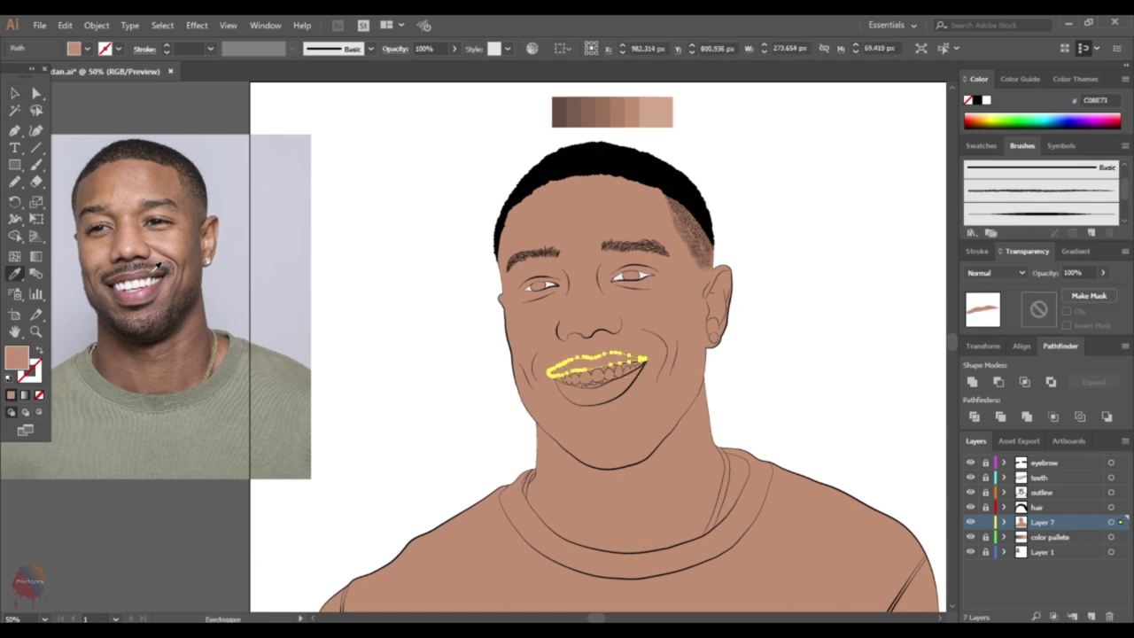
pyautogui.hotkey('ctrl', '-')
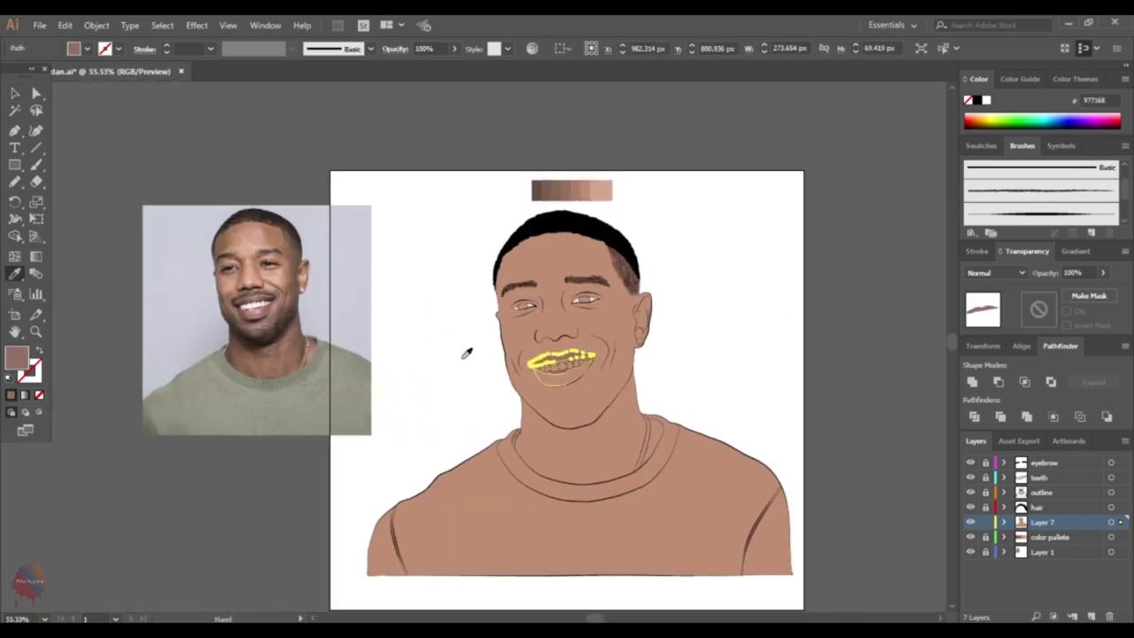
pyautogui.hotkey('ctrl', '+')
pyautogui.press('v')
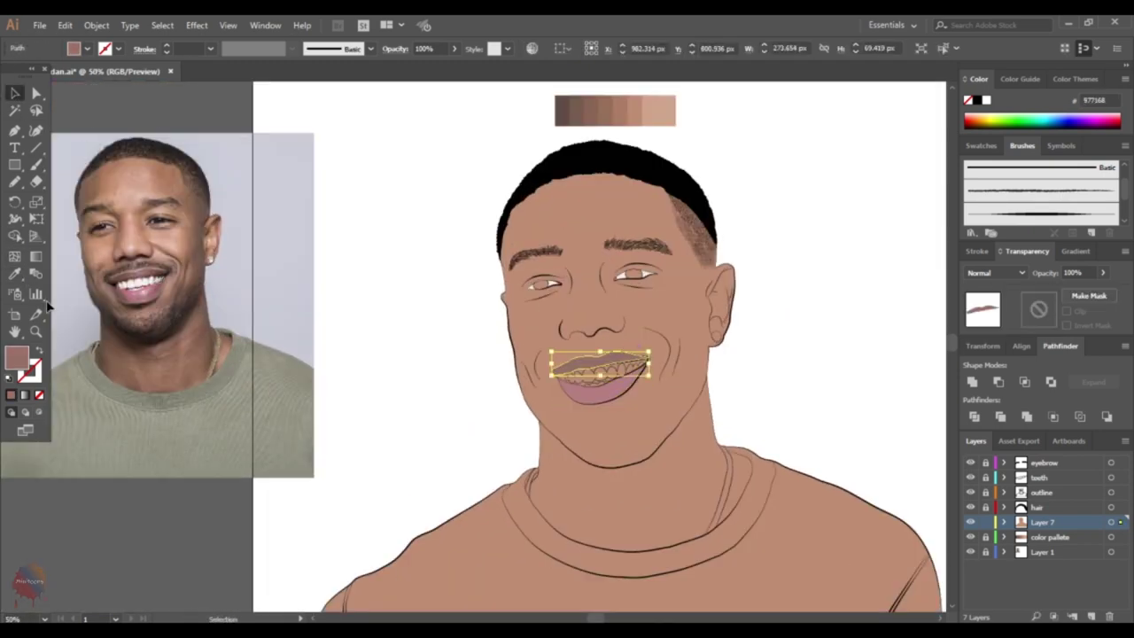
pyautogui.doubleClick(16, 357)
pyautogui.press('Return')
pyautogui.click(413, 235)
# - Fill the teeth with a light grey off-white
pyautogui.hotkey('ctrl', '-')
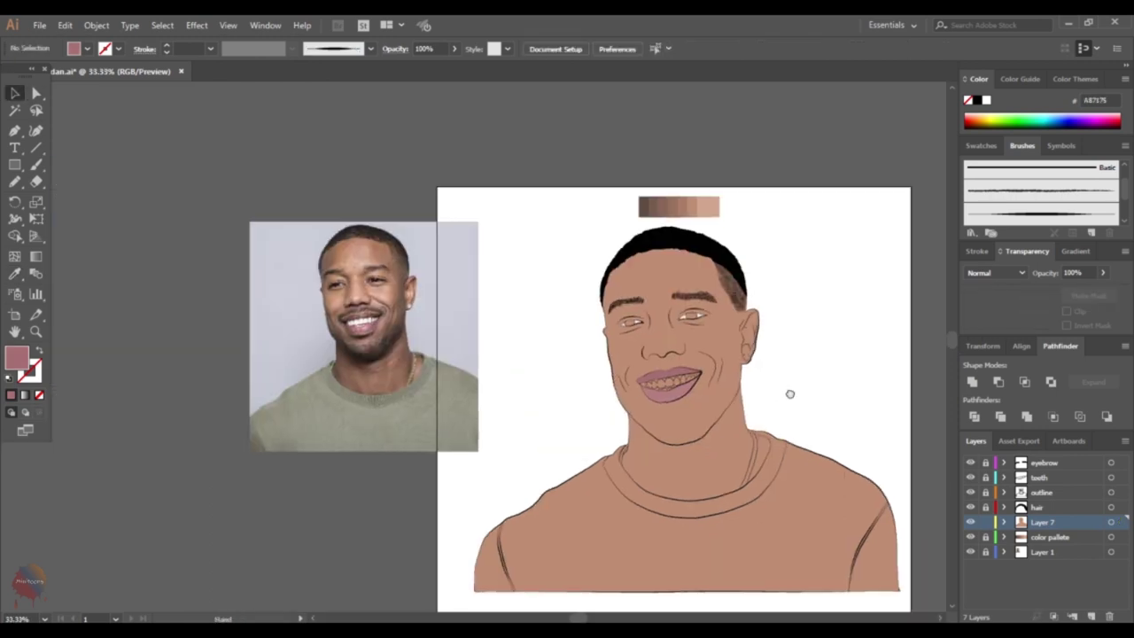
pyautogui.hotkey('ctrl', '+')
pyautogui.hotkey('ctrl', '+')
pyautogui.click(549, 359)
pyautogui.doubleClick(16, 357)
pyautogui.click(376, 245)
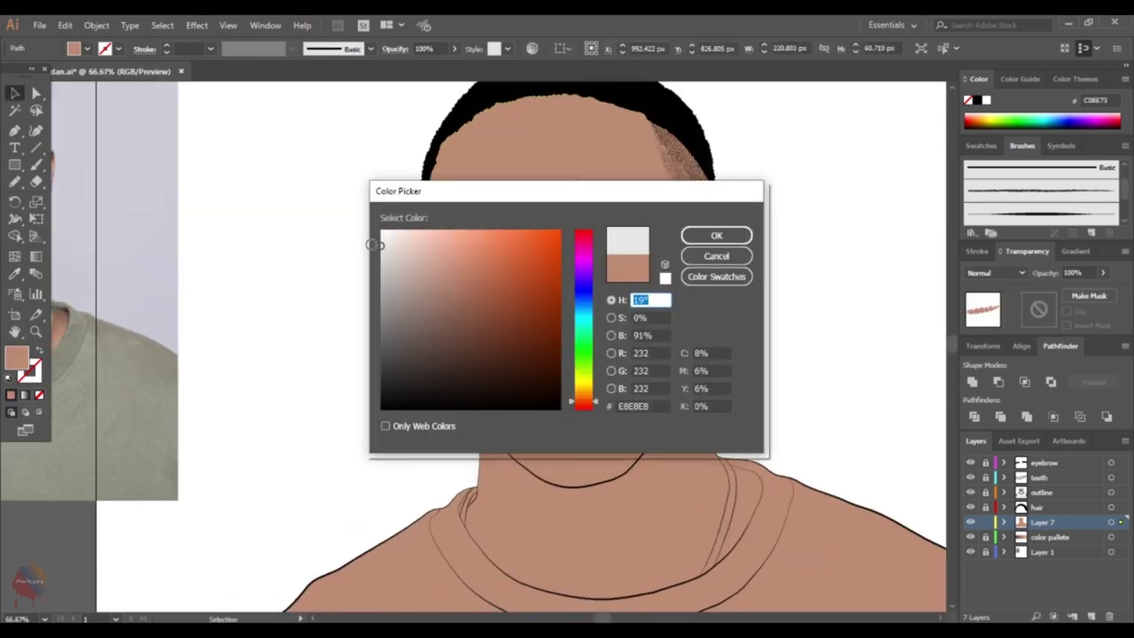
pyautogui.press('Return')
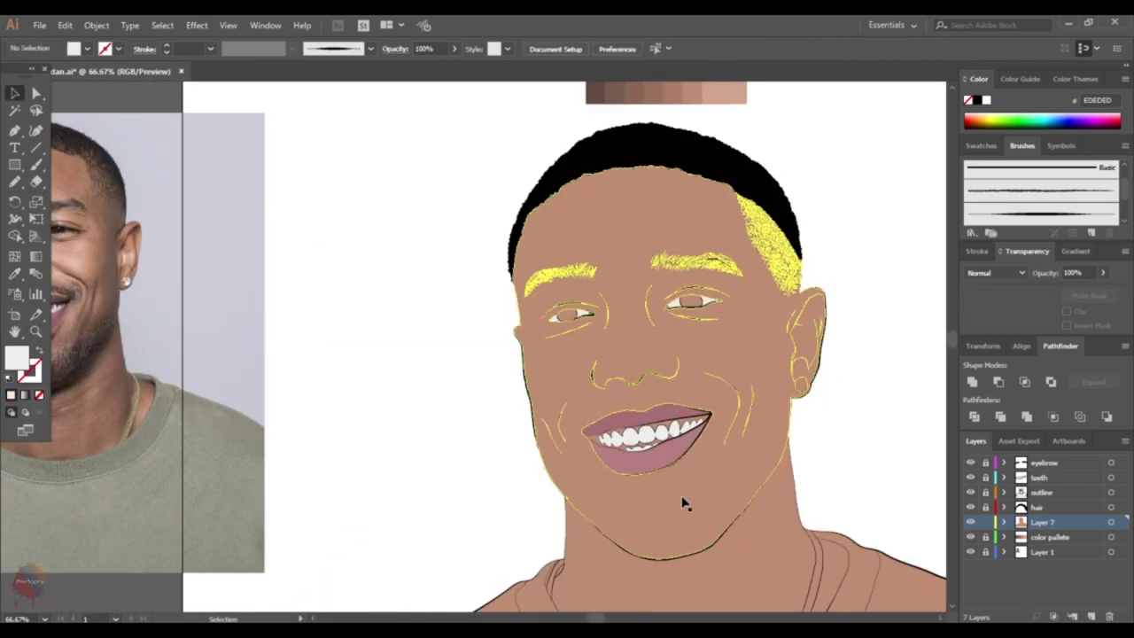
# - Select the mouth interior and give it a darker fill colour
pyautogui.scroll(2, 683, 503)
pyautogui.click(532, 390)
pyautogui.keyDown('shift'); pyautogui.click(584, 359); pyautogui.keyUp('shift')
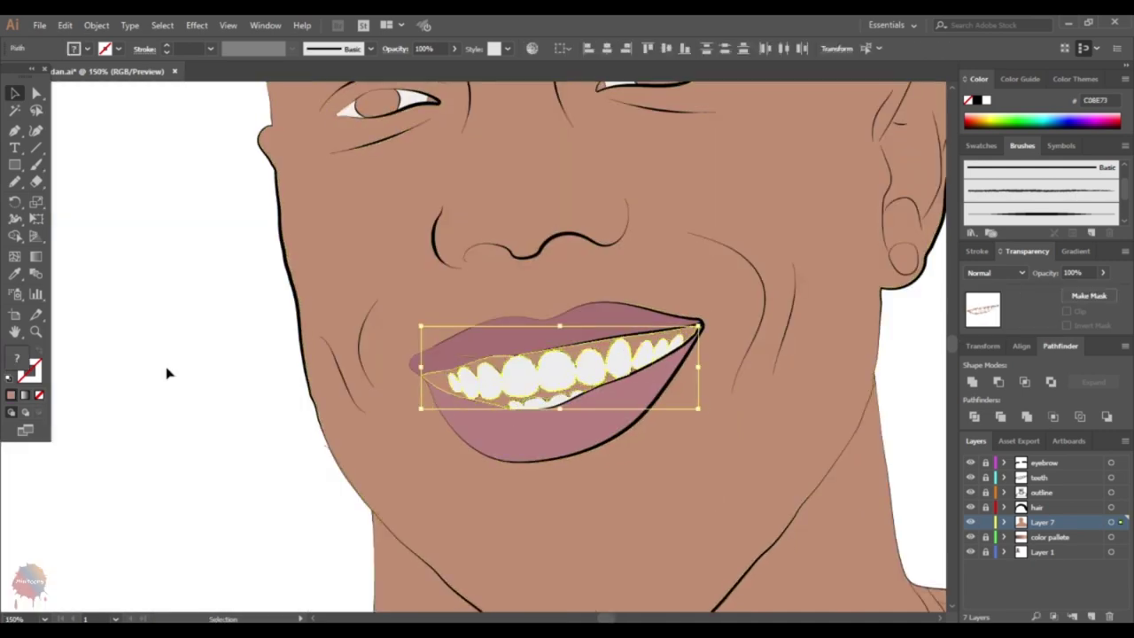
pyautogui.click(609, 420)
pyautogui.doubleClick(16, 357)
pyautogui.click(722, 233)
# - Set and refine the lower lip's fill colour
pyautogui.moveTo(720, 464); pyautogui.dragTo(737, 476)
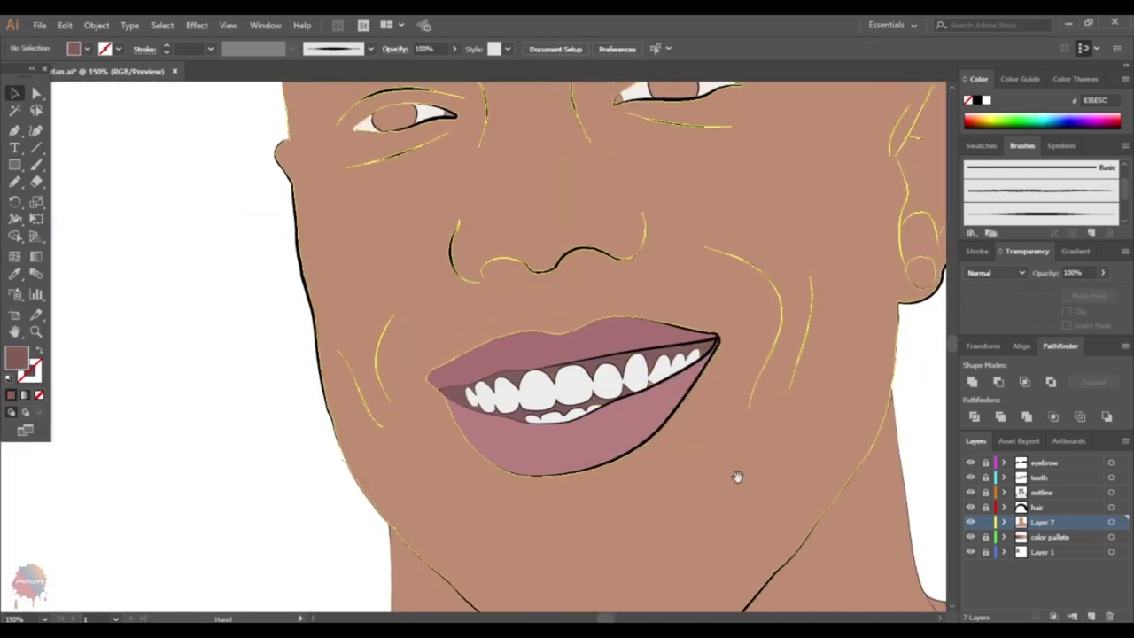
pyautogui.click(567, 457)
pyautogui.doubleClick(16, 357)
pyautogui.click(716, 234)
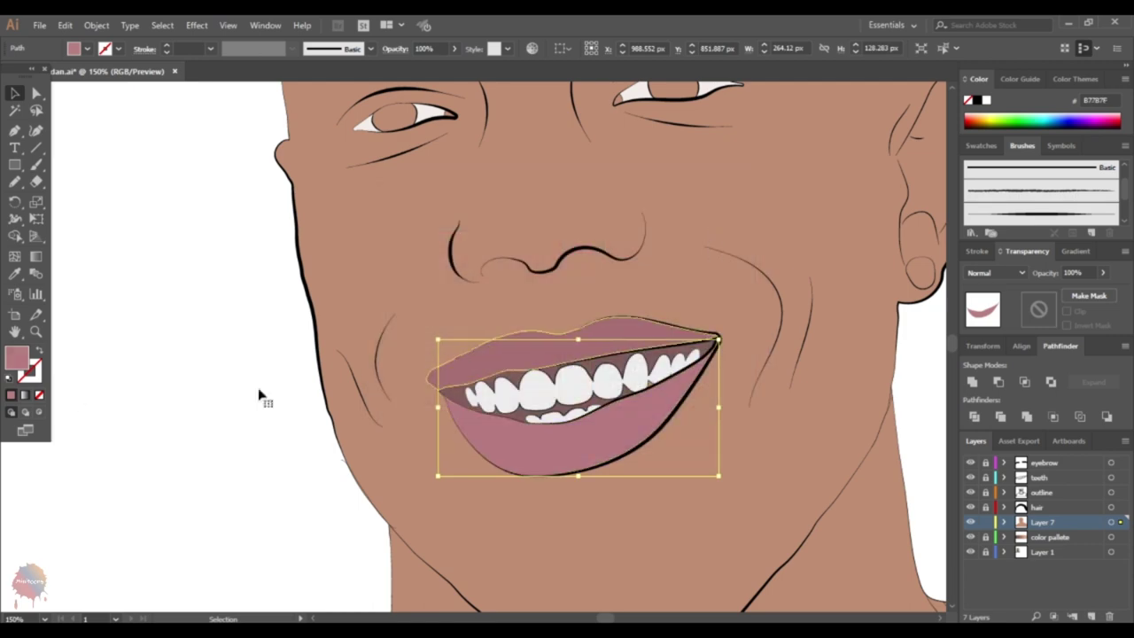
pyautogui.doubleClick(16, 357)
pyautogui.click(715, 235)
pyautogui.scroll(-4, 752, 413)
pyautogui.scroll(1, 666, 393)
pyautogui.scroll(-1, 666, 393)
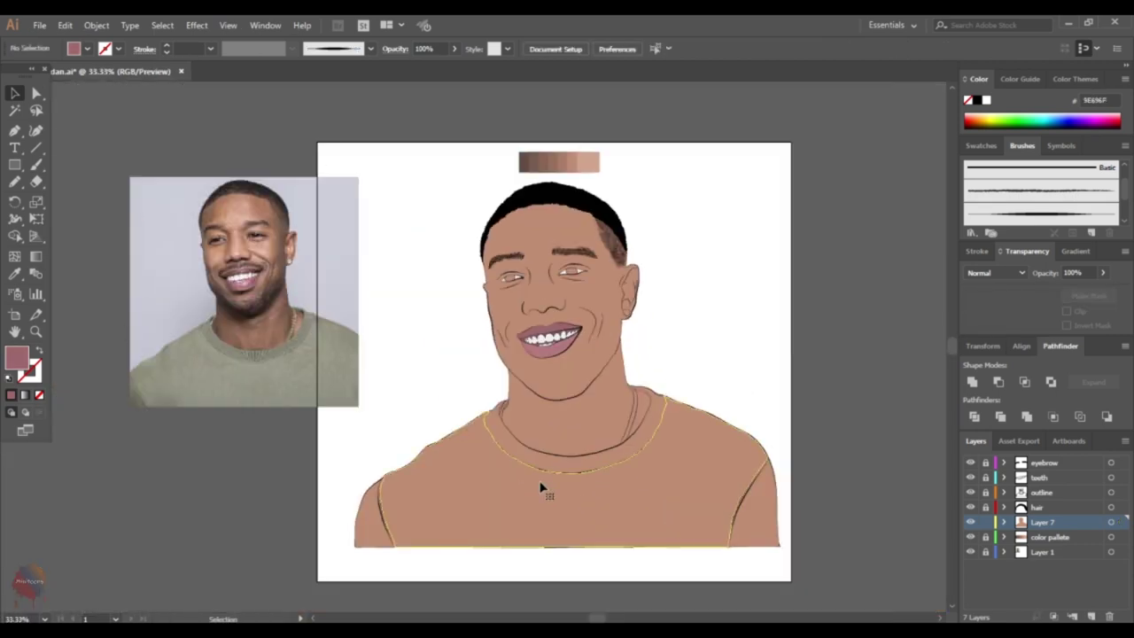
# - Sample the shirt colour from the photo and adjust it to olive green
pyautogui.click(605, 467)
pyautogui.press('i')
pyautogui.click(338, 367)
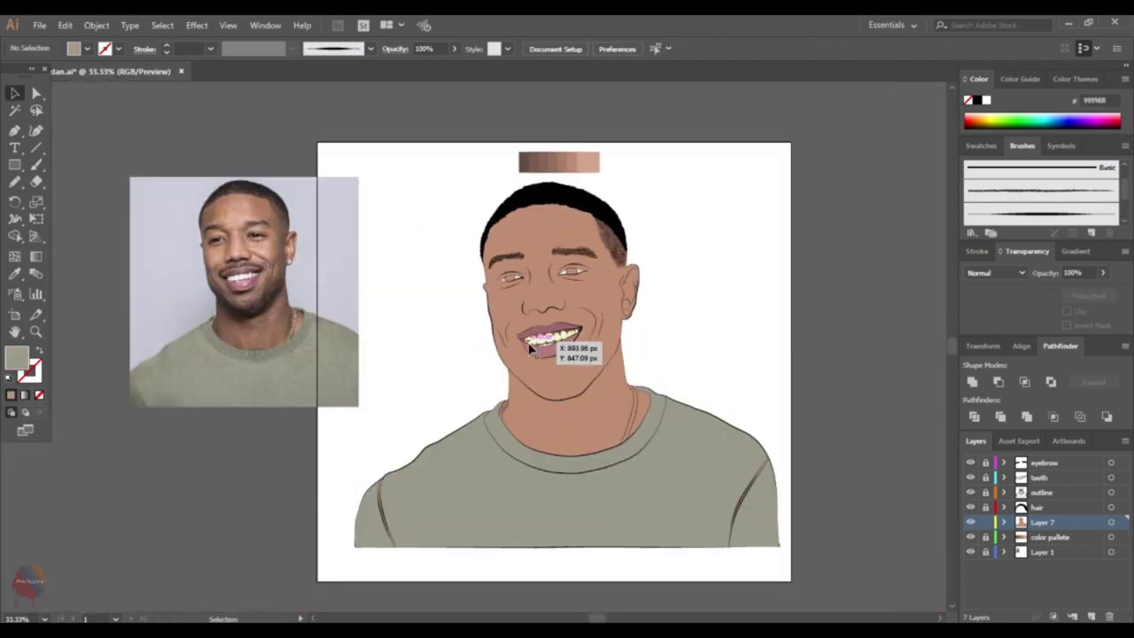
pyautogui.press('v')
pyautogui.doubleClick(16, 357)
pyautogui.click(728, 236)
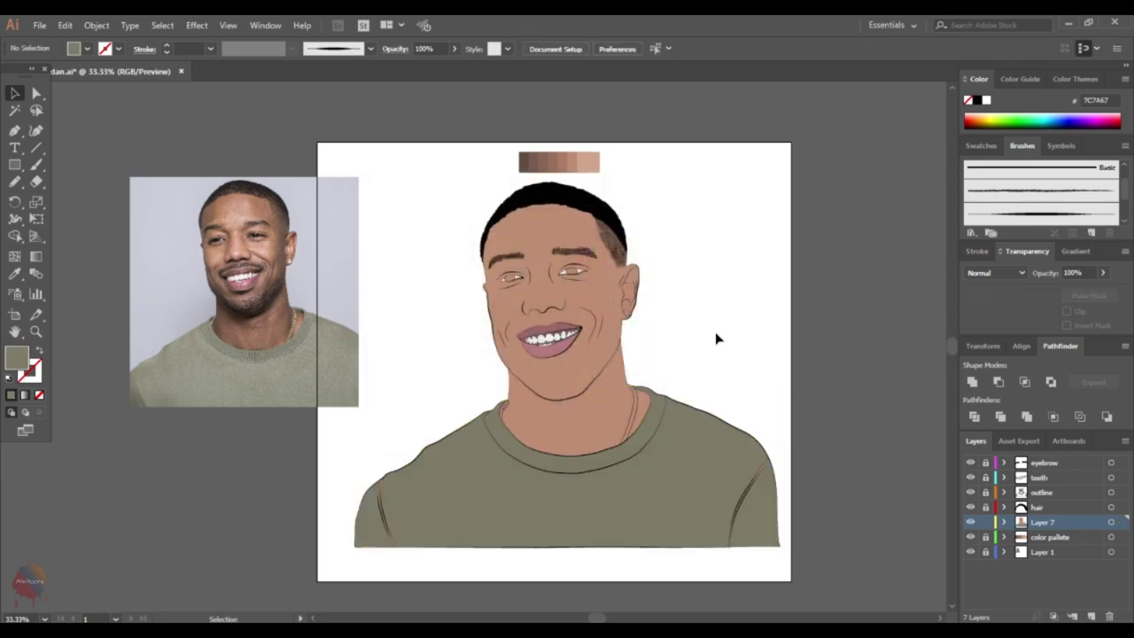
# - Hide the coloured layer to reveal the photo and zoom in on the face
pyautogui.click(970, 552)
pyautogui.click(970, 522)
pyautogui.hotkey('ctrl', '1')
# - On a new top layer, pencil short black hair strokes across the left part of the moustache
pyautogui.hotkey('ctrl', 'l')
pyautogui.press('n')
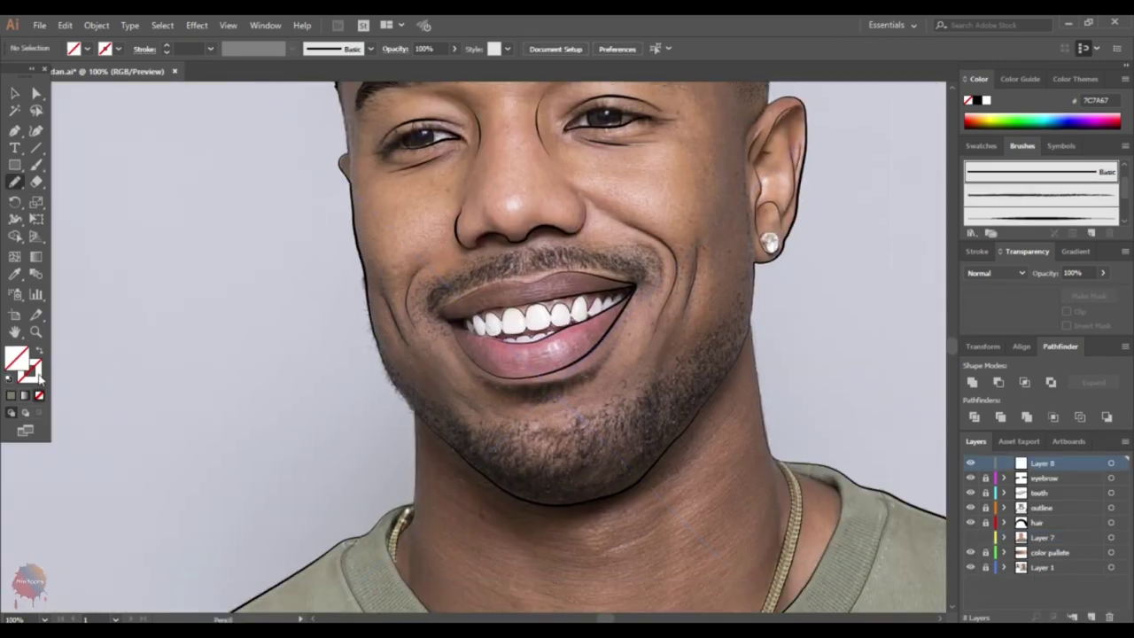
pyautogui.click(292, 49)
pyautogui.scroll(4, 558, 296)
pyautogui.moveTo(543, 234)
pyautogui.mouseDown()
pyautogui.moveTo(533, 257)
pyautogui.moveTo(498, 268)
pyautogui.mouseUp()
pyautogui.moveTo(275, 412); pyautogui.dragTo(261, 443)
pyautogui.moveTo(319, 341); pyautogui.dragTo(296, 367)
pyautogui.moveTo(368, 354); pyautogui.dragTo(357, 381)
pyautogui.moveTo(363, 319)
pyautogui.mouseDown()
pyautogui.moveTo(336, 349)
pyautogui.moveTo(367, 317)
pyautogui.mouseUp()
pyautogui.moveTo(386, 376); pyautogui.dragTo(427, 290)
pyautogui.moveTo(427, 352); pyautogui.dragTo(487, 294)
pyautogui.moveTo(496, 324)
pyautogui.mouseDown()
pyautogui.moveTo(528, 301)
pyautogui.moveTo(522, 259)
pyautogui.mouseUp()
# - Fill the right end of the moustache with more short black hair strokes
pyautogui.scroll(1, 656, 178)
pyautogui.moveTo(485, 397); pyautogui.dragTo(560, 296)
pyautogui.moveTo(530, 303); pyautogui.dragTo(577, 240)
pyautogui.moveTo(542, 295); pyautogui.dragTo(576, 390)
pyautogui.moveTo(571, 324); pyautogui.dragTo(626, 372)
pyautogui.moveTo(613, 344); pyautogui.dragTo(653, 375)
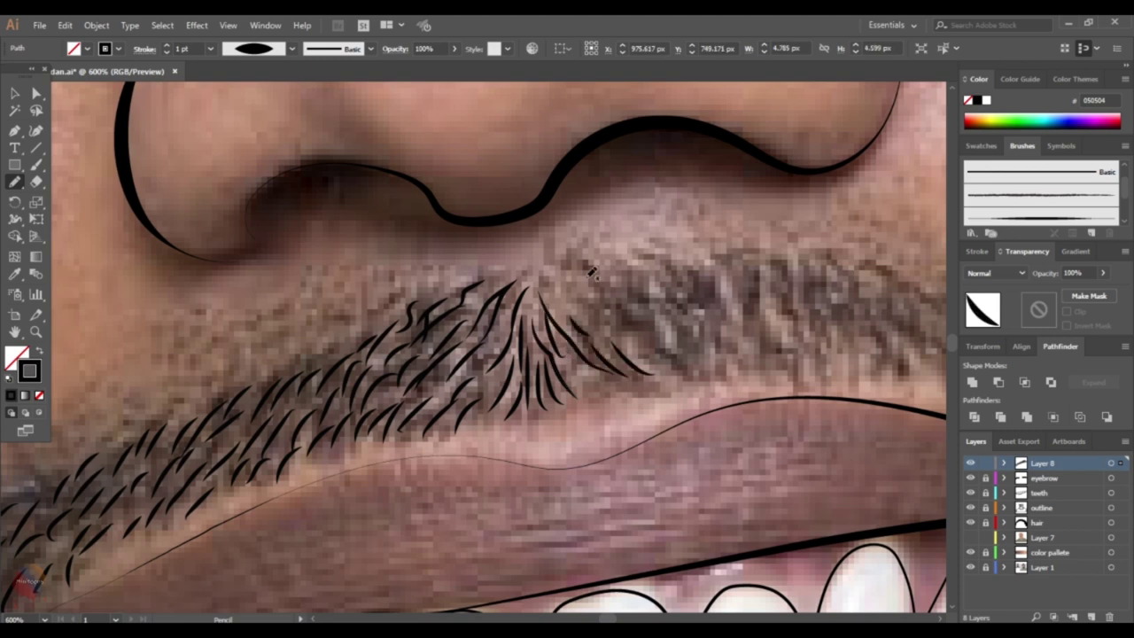
pyautogui.moveTo(656, 277); pyautogui.dragTo(678, 301)
pyautogui.moveTo(571, 293)
pyautogui.mouseDown()
pyautogui.moveTo(596, 332)
pyautogui.moveTo(634, 357)
pyautogui.moveTo(611, 341)
pyautogui.moveTo(624, 374)
pyautogui.moveTo(700, 406)
pyautogui.mouseUp()
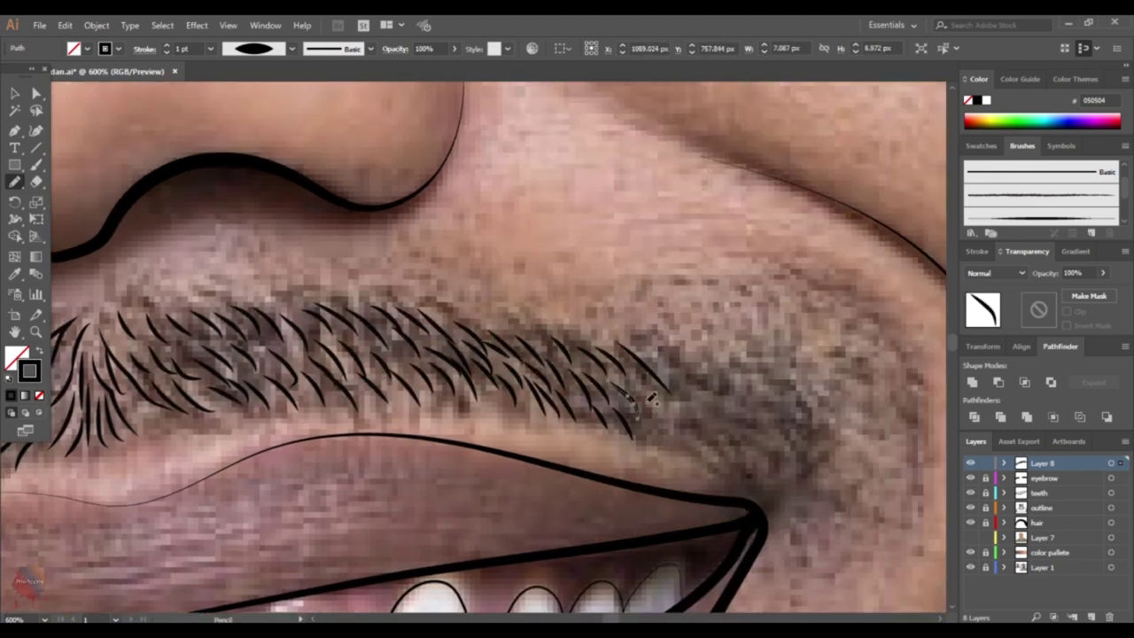
pyautogui.moveTo(621, 345); pyautogui.dragTo(666, 393)
pyautogui.moveTo(683, 401)
pyautogui.mouseDown()
pyautogui.moveTo(762, 477)
pyautogui.moveTo(744, 461)
pyautogui.mouseUp()
pyautogui.moveTo(779, 398); pyautogui.dragTo(806, 474)
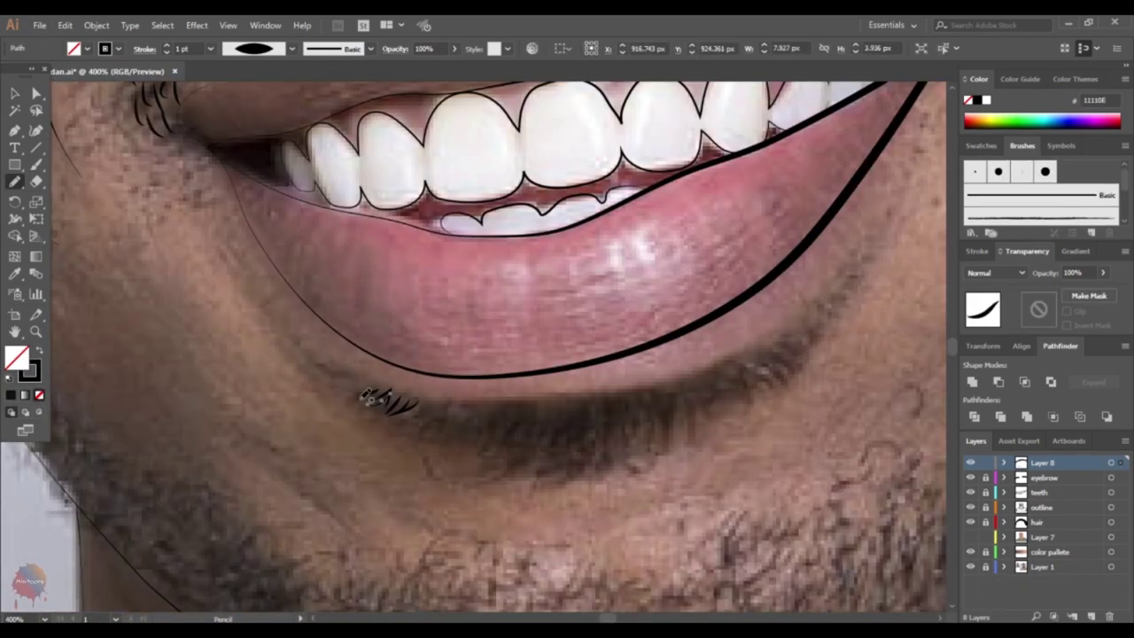
# - Add short stubble strokes below the lower lip, along the jaw edge and across the chin
pyautogui.moveTo(535, 428); pyautogui.dragTo(542, 452)
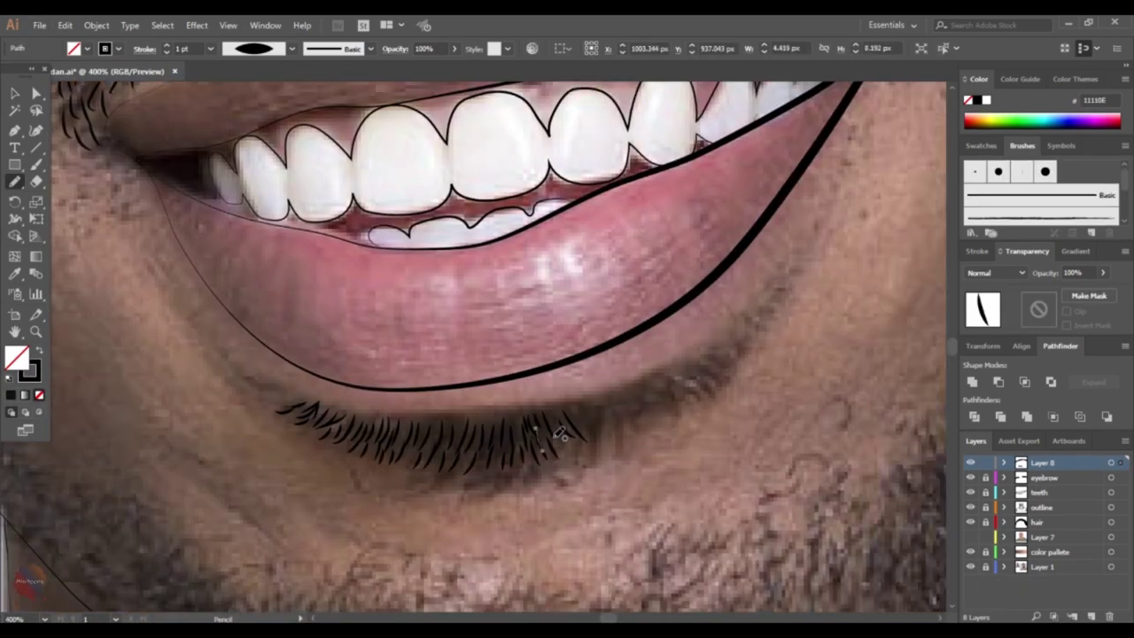
pyautogui.moveTo(632, 409); pyautogui.dragTo(705, 361)
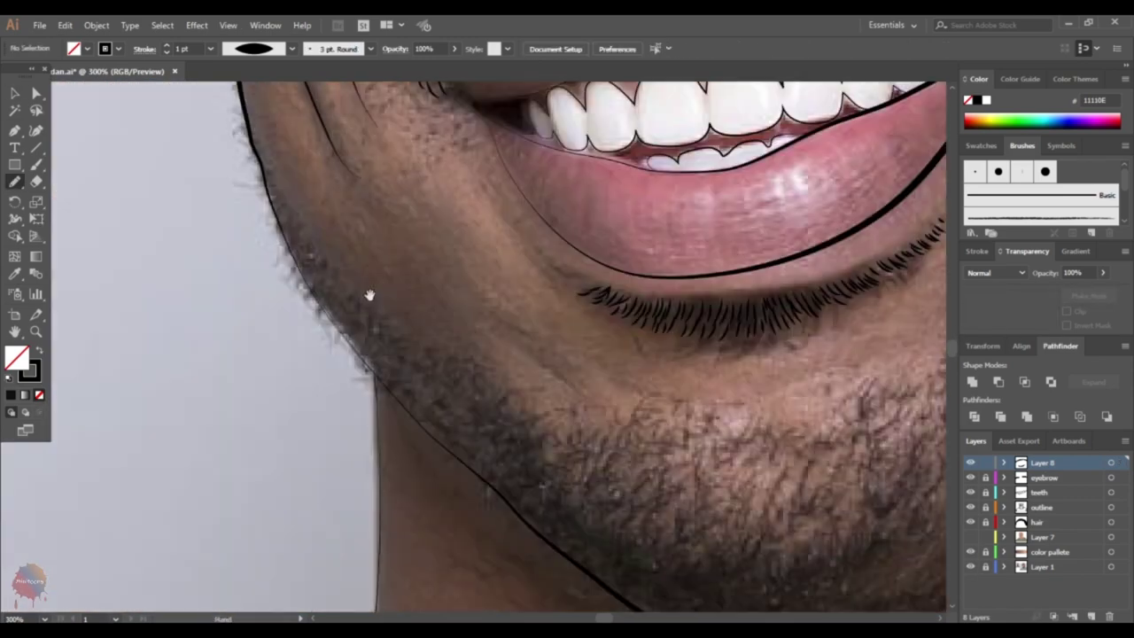
pyautogui.moveTo(386, 336); pyautogui.dragTo(391, 315)
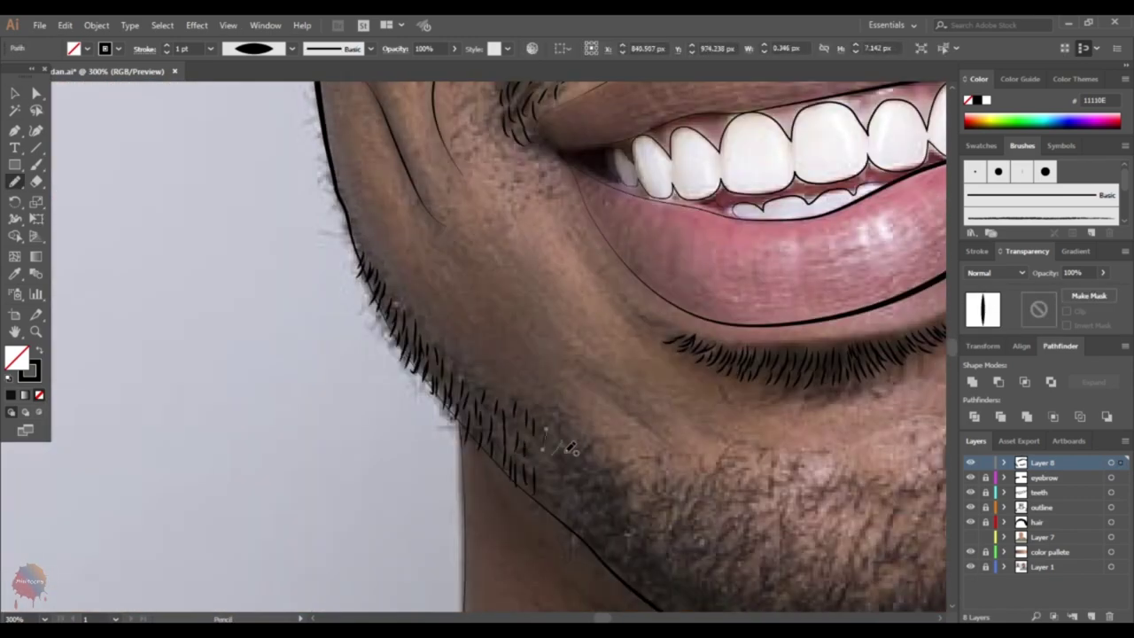
pyautogui.moveTo(542, 443); pyautogui.dragTo(575, 395)
pyautogui.moveTo(633, 447); pyautogui.dragTo(629, 398)
pyautogui.moveTo(627, 491); pyautogui.dragTo(623, 437)
pyautogui.moveTo(447, 481); pyautogui.dragTo(445, 422)
pyautogui.moveTo(548, 467); pyautogui.dragTo(544, 429)
pyautogui.moveTo(592, 399); pyautogui.dragTo(586, 358)
pyautogui.moveTo(595, 429); pyautogui.dragTo(592, 395)
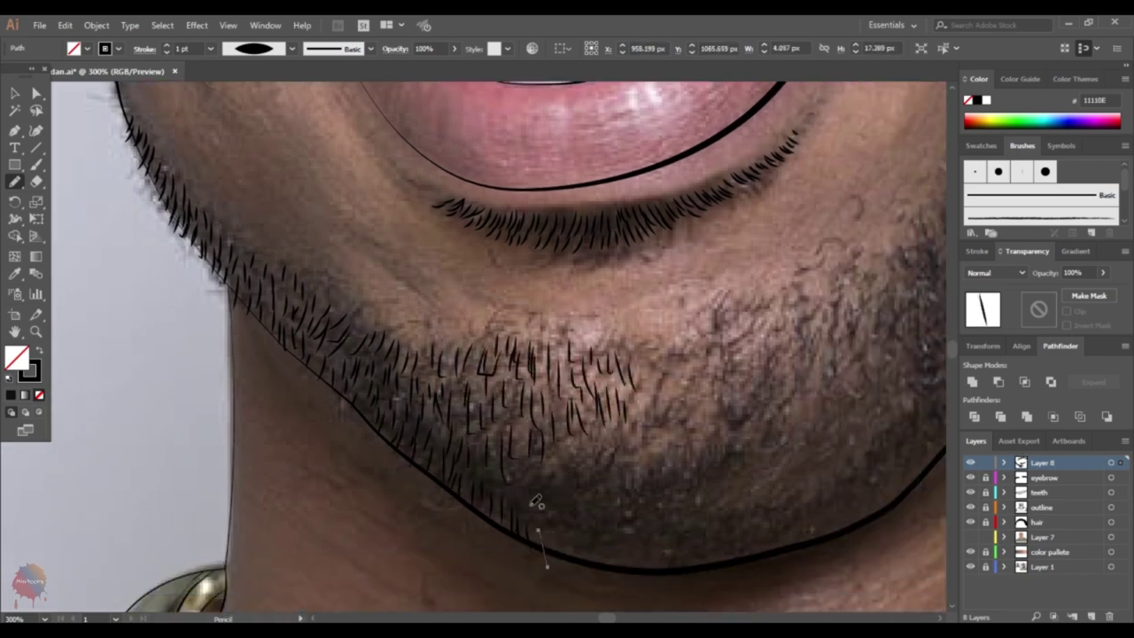
pyautogui.moveTo(532, 518); pyautogui.dragTo(528, 482)
pyautogui.moveTo(611, 468); pyautogui.dragTo(608, 434)
pyautogui.moveTo(487, 401); pyautogui.dragTo(484, 361)
pyautogui.moveTo(510, 498)
pyautogui.mouseDown()
pyautogui.moveTo(501, 463)
pyautogui.moveTo(518, 461)
pyautogui.mouseUp()
pyautogui.moveTo(611, 489); pyautogui.dragTo(606, 461)
pyautogui.moveTo(690, 482); pyautogui.dragTo(688, 466)
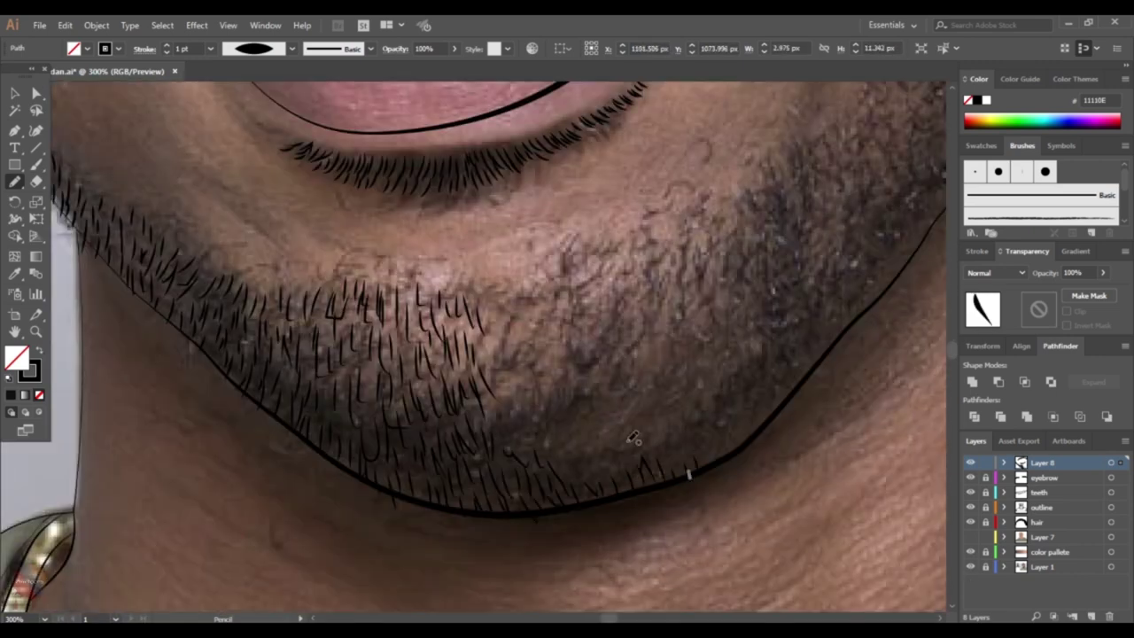
# - Fill the right side of the chin and the jaw below the ear with stubble, then view the whole artboard
pyautogui.moveTo(528, 331); pyautogui.dragTo(512, 299)
pyautogui.moveTo(560, 382); pyautogui.dragTo(549, 354)
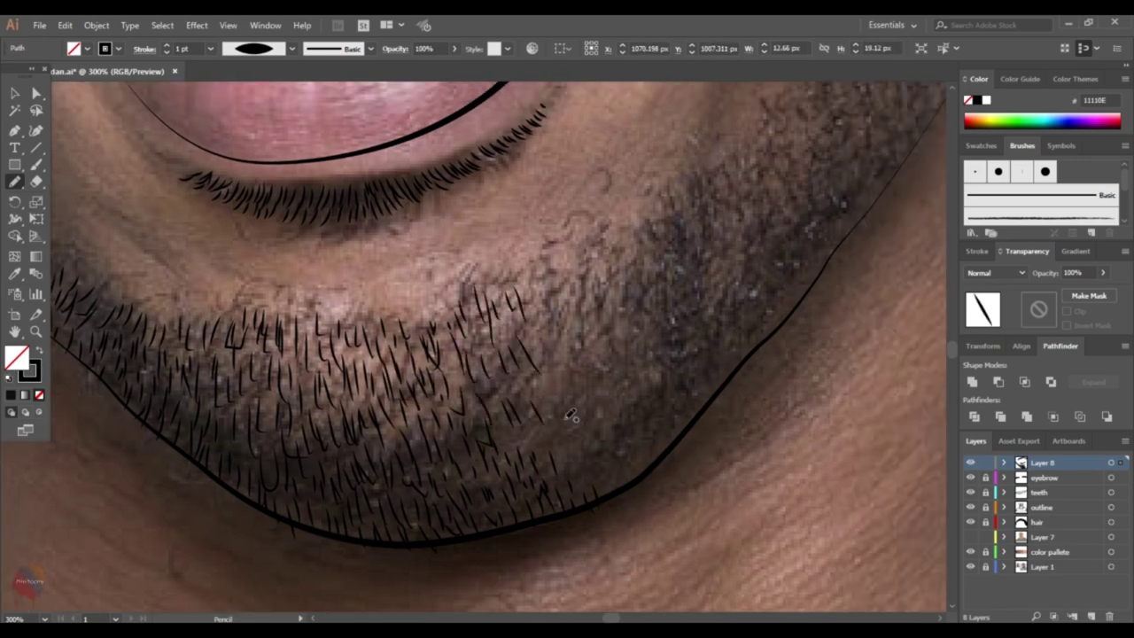
pyautogui.moveTo(542, 416); pyautogui.dragTo(518, 374)
pyautogui.moveTo(588, 486); pyautogui.dragTo(567, 439)
pyautogui.moveTo(682, 434); pyautogui.dragTo(657, 398)
pyautogui.moveTo(546, 316); pyautogui.dragTo(528, 294)
pyautogui.moveTo(561, 354); pyautogui.dragTo(557, 330)
pyautogui.moveTo(546, 353); pyautogui.dragTo(533, 298)
pyautogui.moveTo(517, 366); pyautogui.dragTo(507, 310)
pyautogui.moveTo(595, 422); pyautogui.dragTo(578, 381)
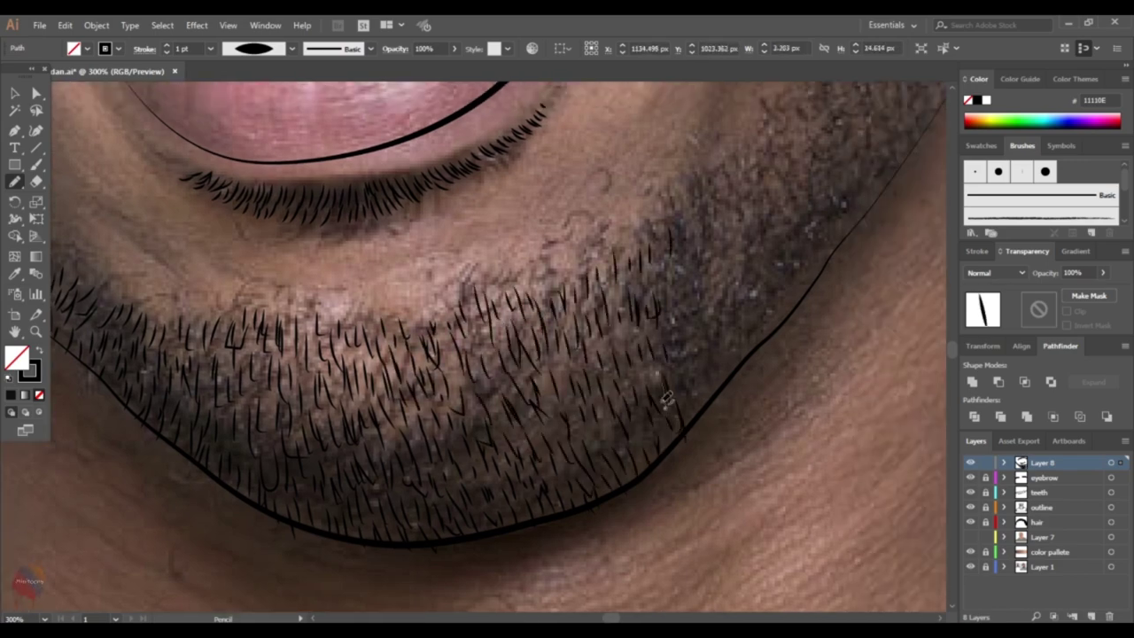
pyautogui.moveTo(674, 390); pyautogui.dragTo(496, 430)
pyautogui.moveTo(479, 333)
pyautogui.mouseDown()
pyautogui.moveTo(457, 303)
pyautogui.moveTo(448, 436)
pyautogui.moveTo(459, 381)
pyautogui.mouseUp()
pyautogui.moveTo(496, 442); pyautogui.dragTo(479, 381)
pyautogui.moveTo(496, 310); pyautogui.dragTo(407, 452)
pyautogui.moveTo(514, 486); pyautogui.dragTo(503, 443)
pyautogui.moveTo(502, 416); pyautogui.dragTo(496, 363)
pyautogui.moveTo(544, 400)
pyautogui.mouseDown()
pyautogui.moveTo(532, 355)
pyautogui.moveTo(562, 425)
pyautogui.mouseUp()
pyautogui.moveTo(583, 295); pyautogui.dragTo(539, 471)
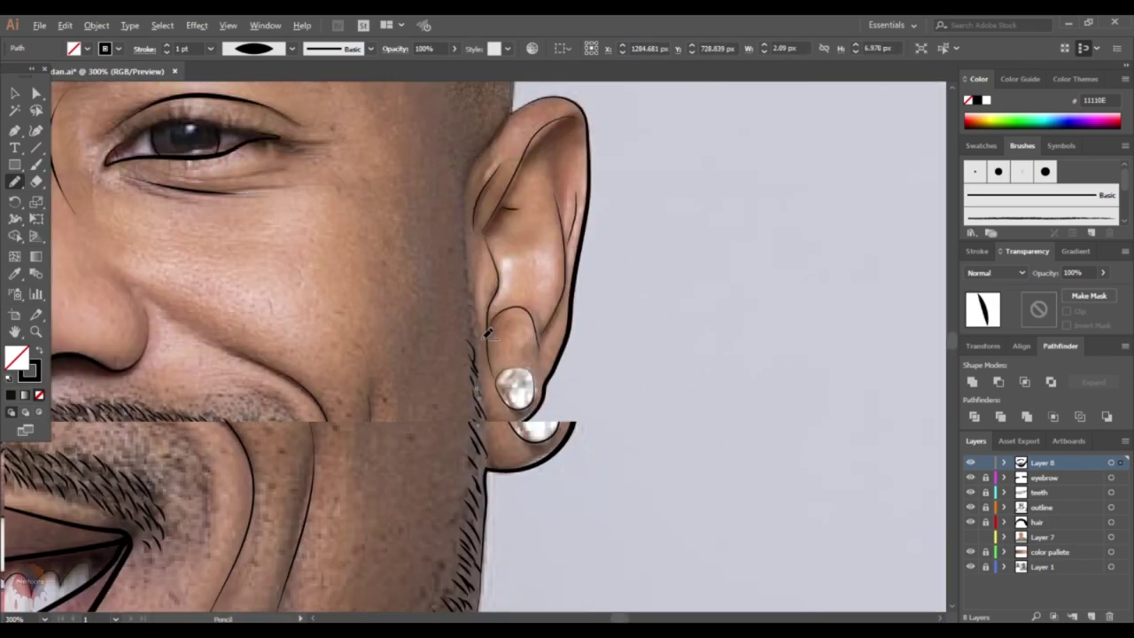
pyautogui.hotkey('ctrl', '0')
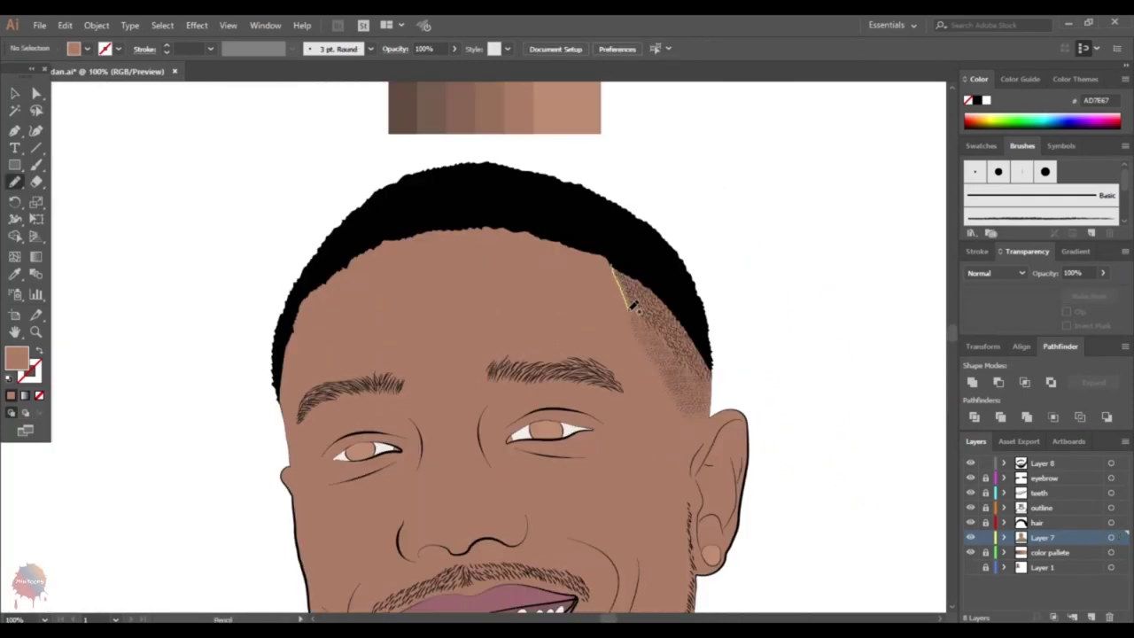
# - Draw a closed 775D4E shadow shape down the right cheek and adjust its lower anchor points
pyautogui.moveTo(611, 161); pyautogui.dragTo(647, 240)
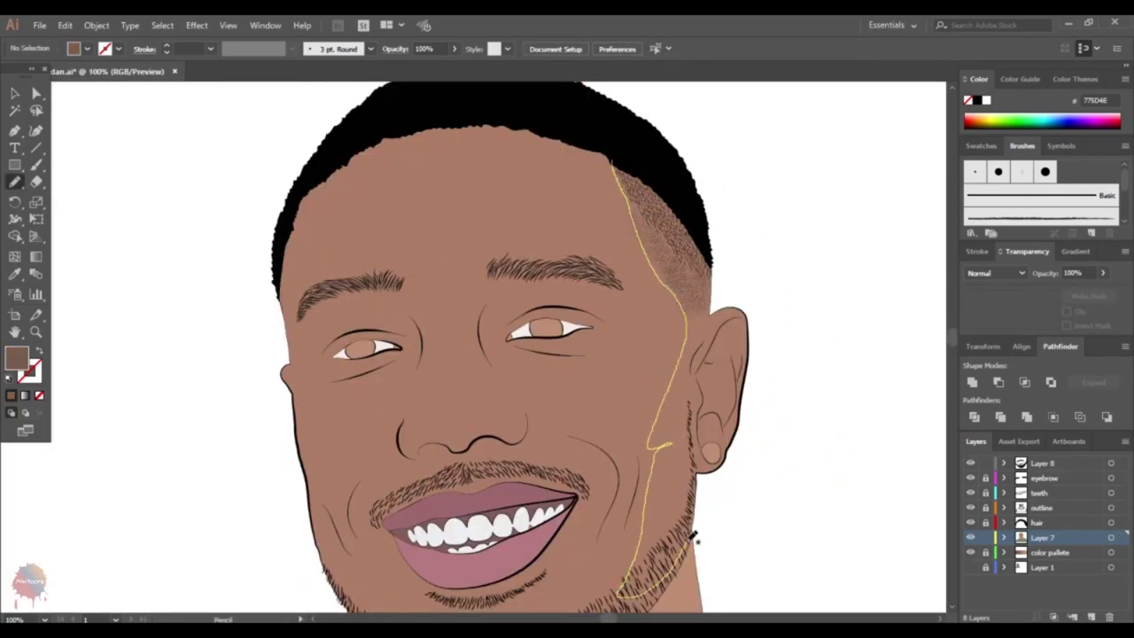
pyautogui.moveTo(717, 312); pyautogui.dragTo(711, 303)
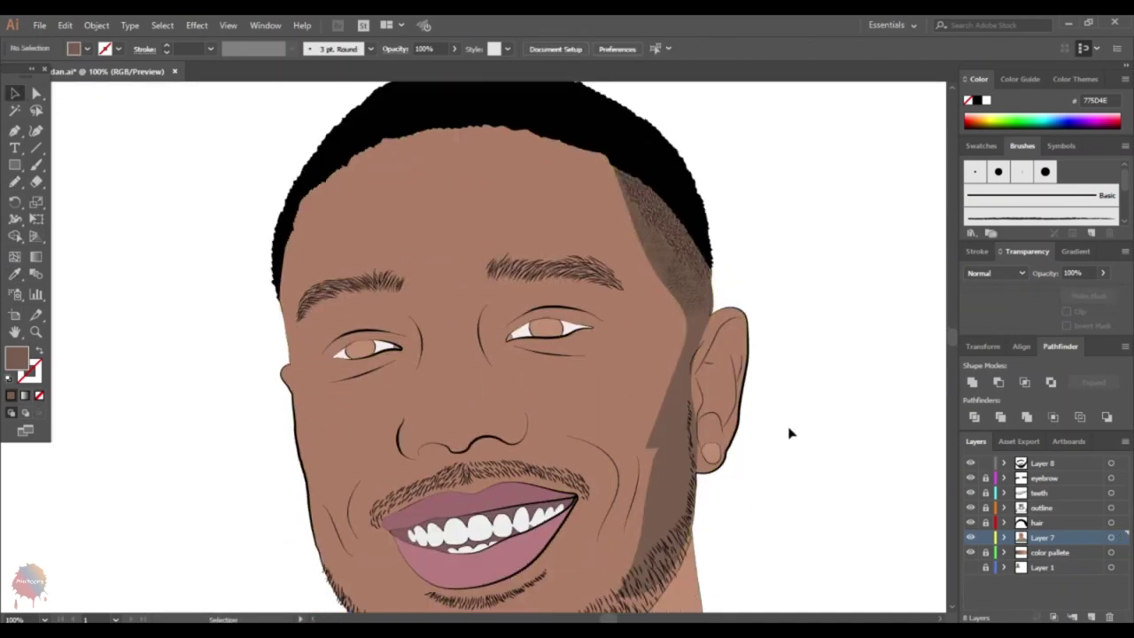
pyautogui.click(673, 479)
pyautogui.hotkey('ctrl', '=')
pyautogui.hotkey('ctrl', '=')
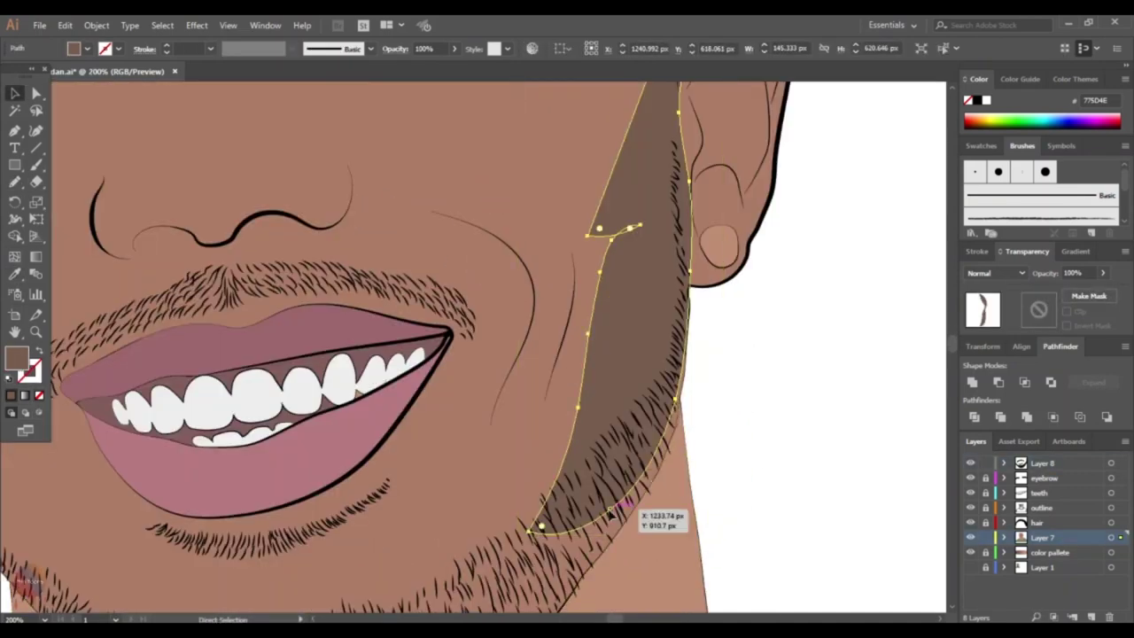
pyautogui.moveTo(677, 450); pyautogui.dragTo(694, 453)
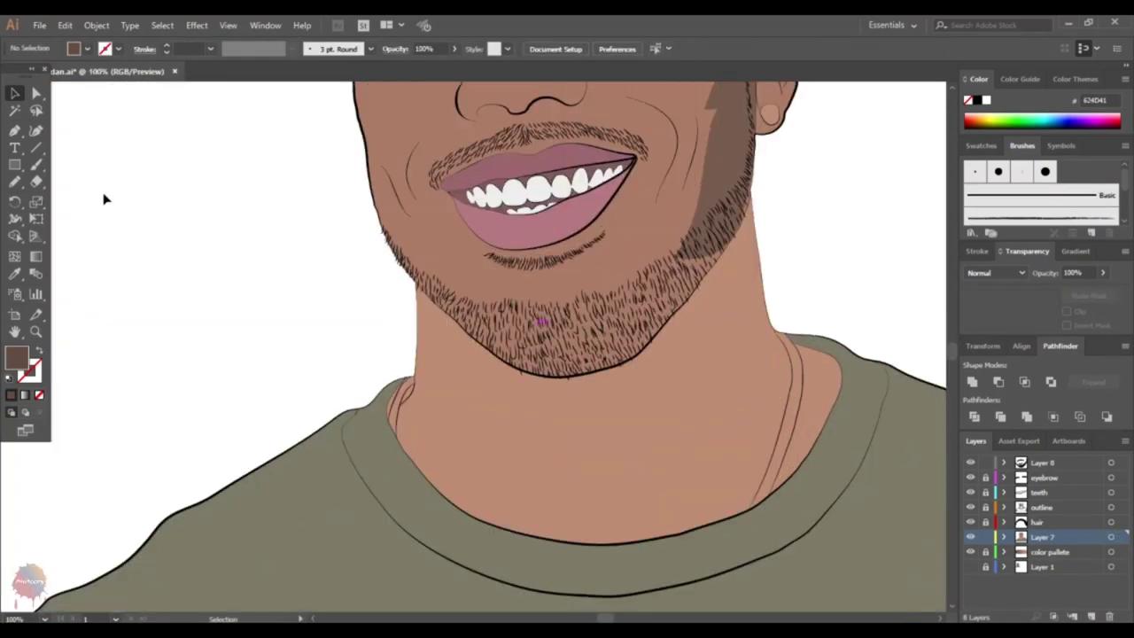
pyautogui.press('n')
pyautogui.hotkey('ctrl', '=')
pyautogui.hotkey('ctrl', '=')
pyautogui.hotkey('ctrl', '=')
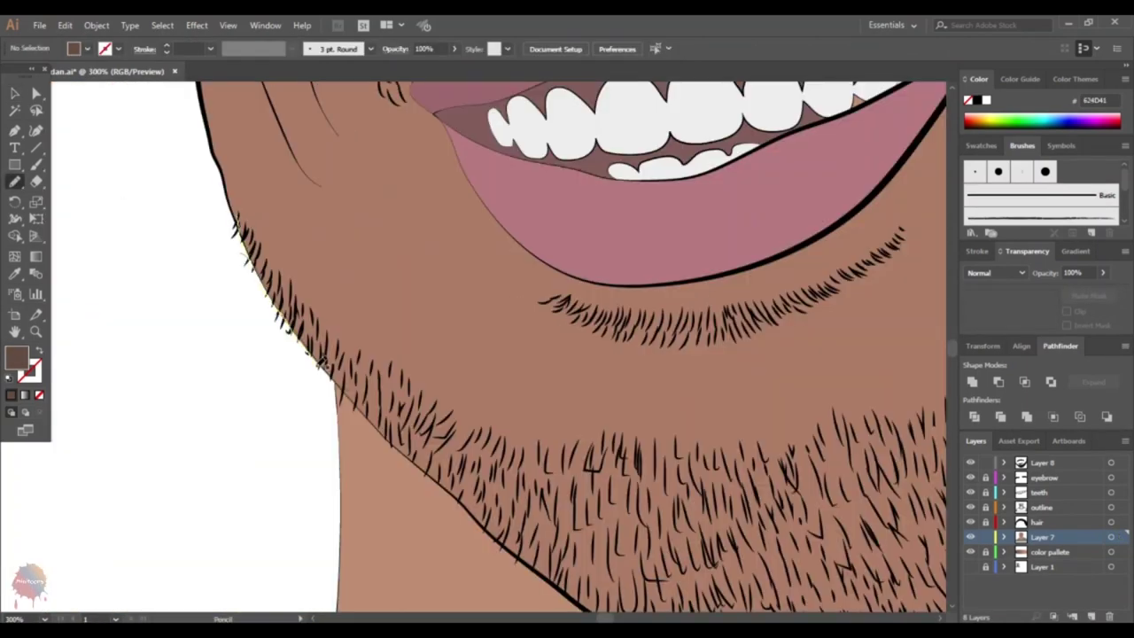
# - Trace a closed shadow path along the jaw beneath the beard, up toward the ear and back
pyautogui.moveTo(324, 363)
pyautogui.mouseDown()
pyautogui.moveTo(358, 394)
pyautogui.moveTo(296, 276)
pyautogui.mouseUp()
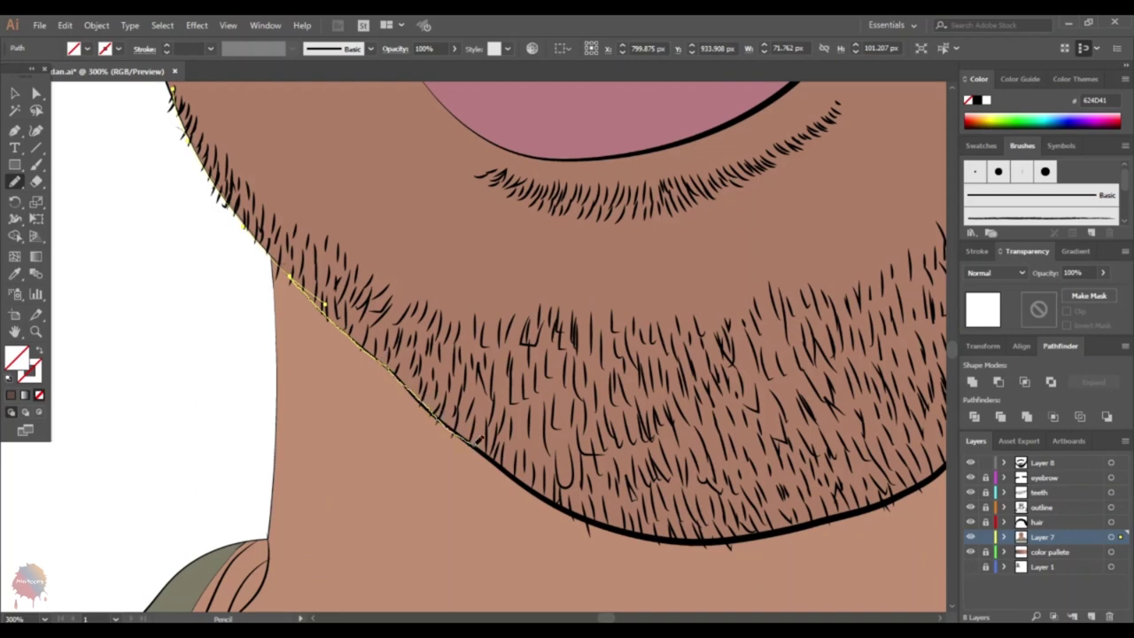
pyautogui.moveTo(478, 440); pyautogui.dragTo(519, 469)
pyautogui.moveTo(489, 446); pyautogui.dragTo(382, 334)
pyautogui.moveTo(512, 409)
pyautogui.mouseDown()
pyautogui.moveTo(713, 404)
pyautogui.moveTo(372, 456)
pyautogui.mouseUp()
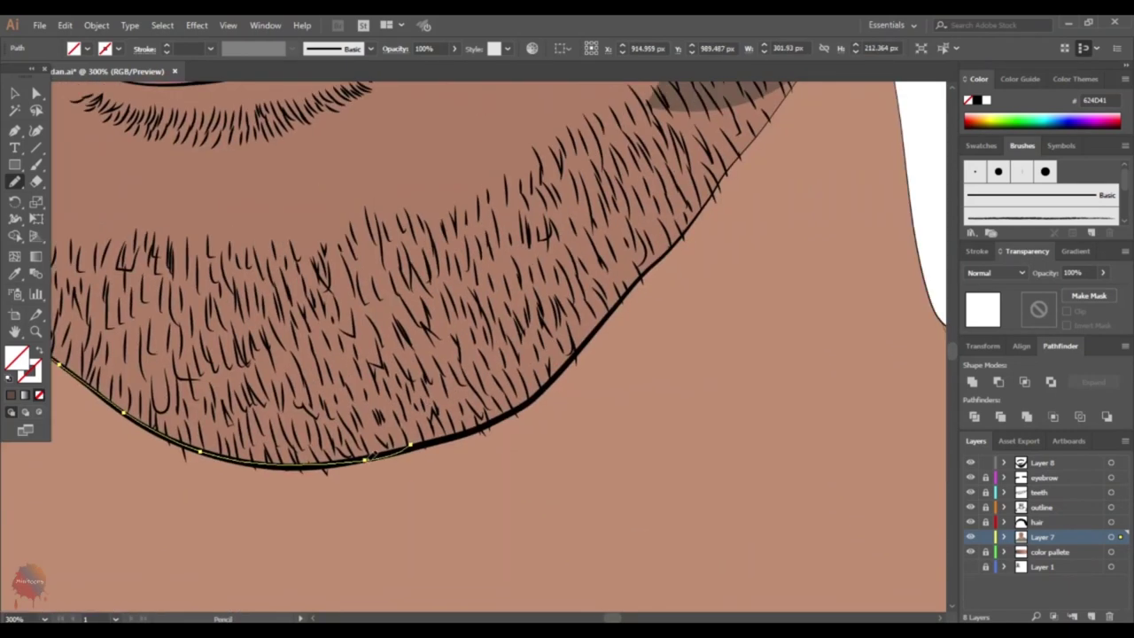
pyautogui.moveTo(536, 390); pyautogui.dragTo(423, 501)
pyautogui.moveTo(505, 405); pyautogui.dragTo(472, 469)
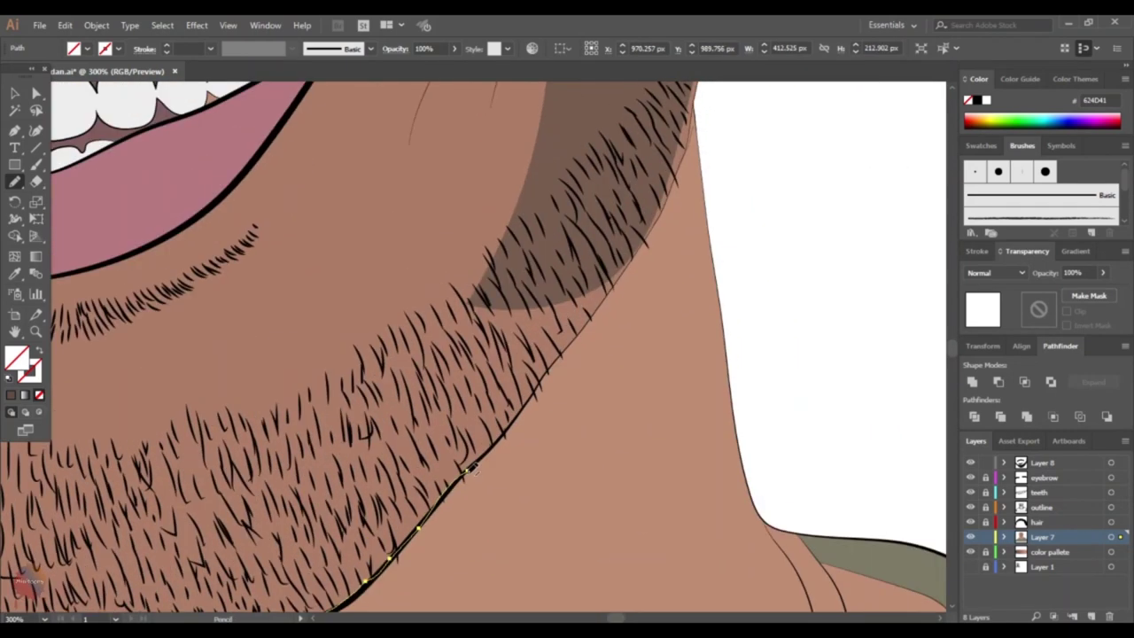
pyautogui.moveTo(599, 288); pyautogui.dragTo(567, 398)
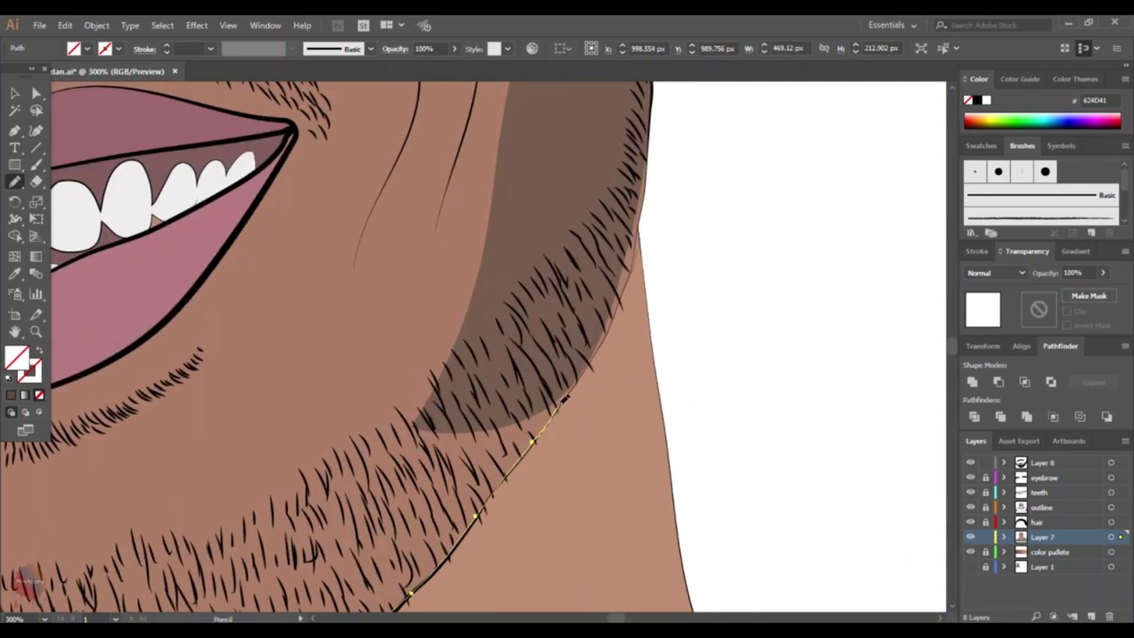
pyautogui.moveTo(620, 303); pyautogui.dragTo(640, 227)
pyautogui.moveTo(640, 226); pyautogui.dragTo(631, 302)
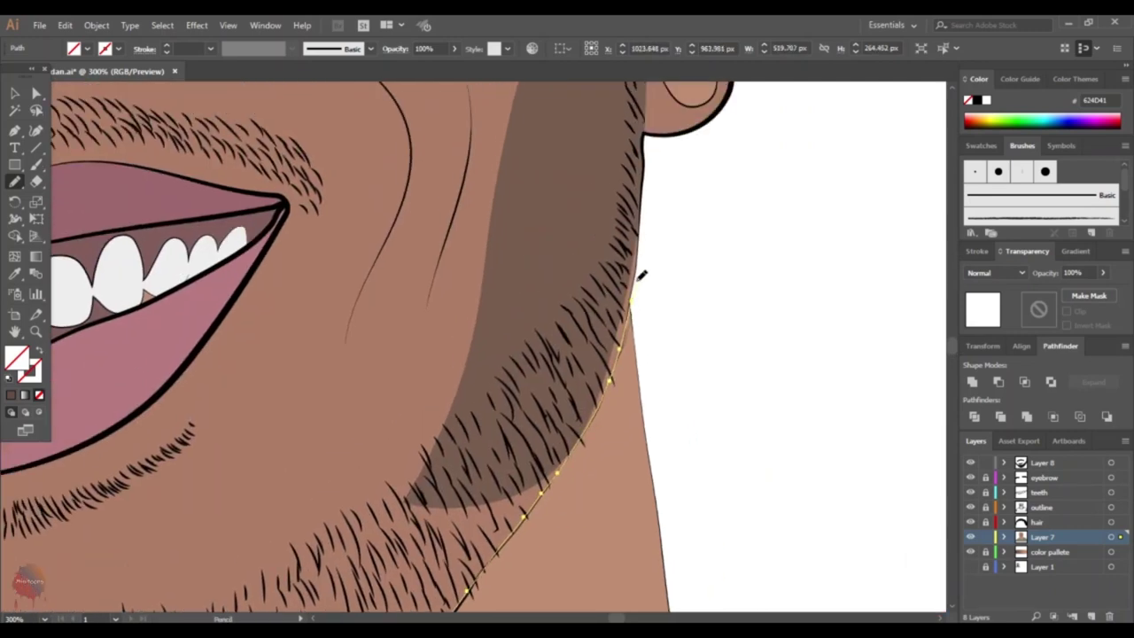
pyautogui.moveTo(521, 349); pyautogui.dragTo(593, 255)
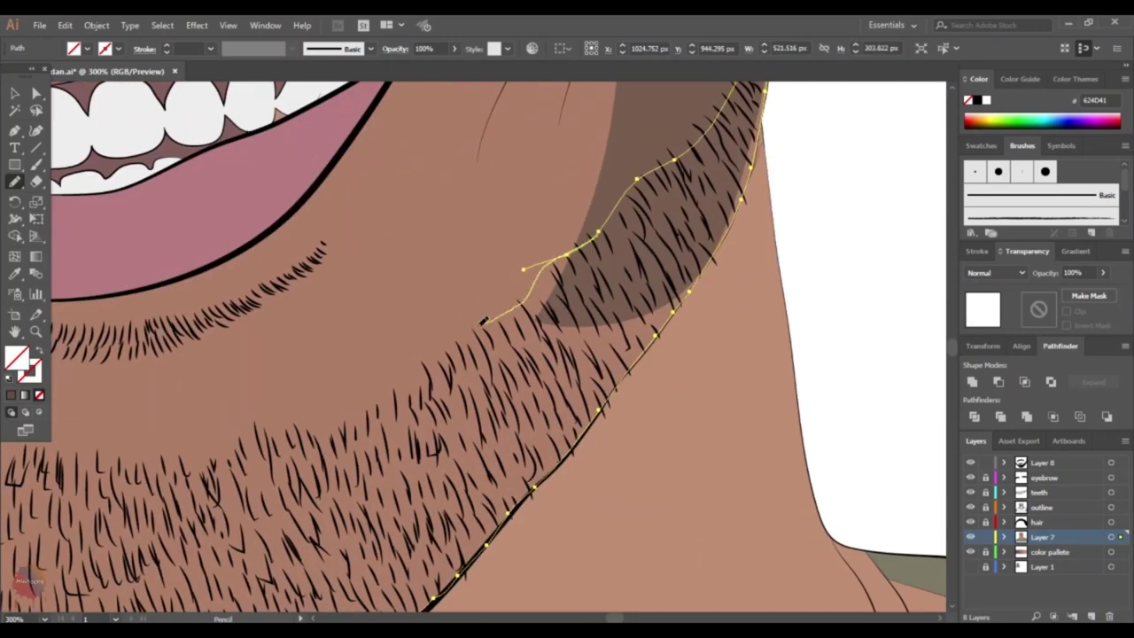
pyautogui.moveTo(484, 321)
pyautogui.mouseDown()
pyautogui.moveTo(195, 452)
pyautogui.moveTo(584, 337)
pyautogui.mouseUp()
# - Fill the jaw shadow with the darker brown and start a new path down the left cheek
pyautogui.moveTo(164, 213); pyautogui.dragTo(502, 400)
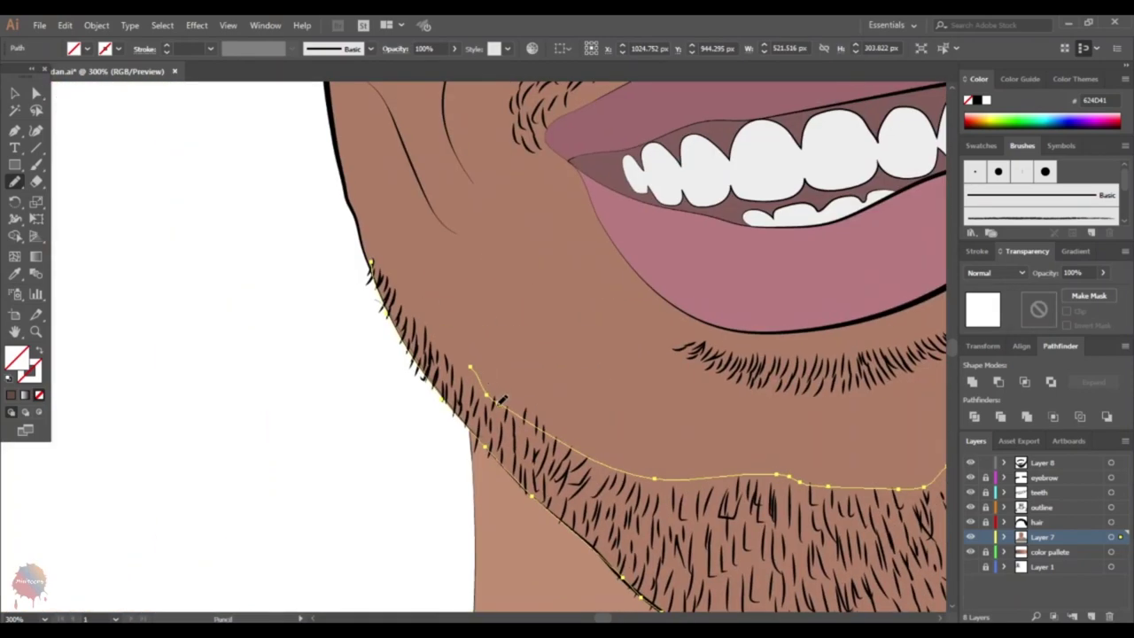
pyautogui.hotkey('ctrl', '-')
pyautogui.hotkey('ctrl', '-')
pyautogui.hotkey('ctrl', '-')
pyautogui.hotkey('ctrl', '-')
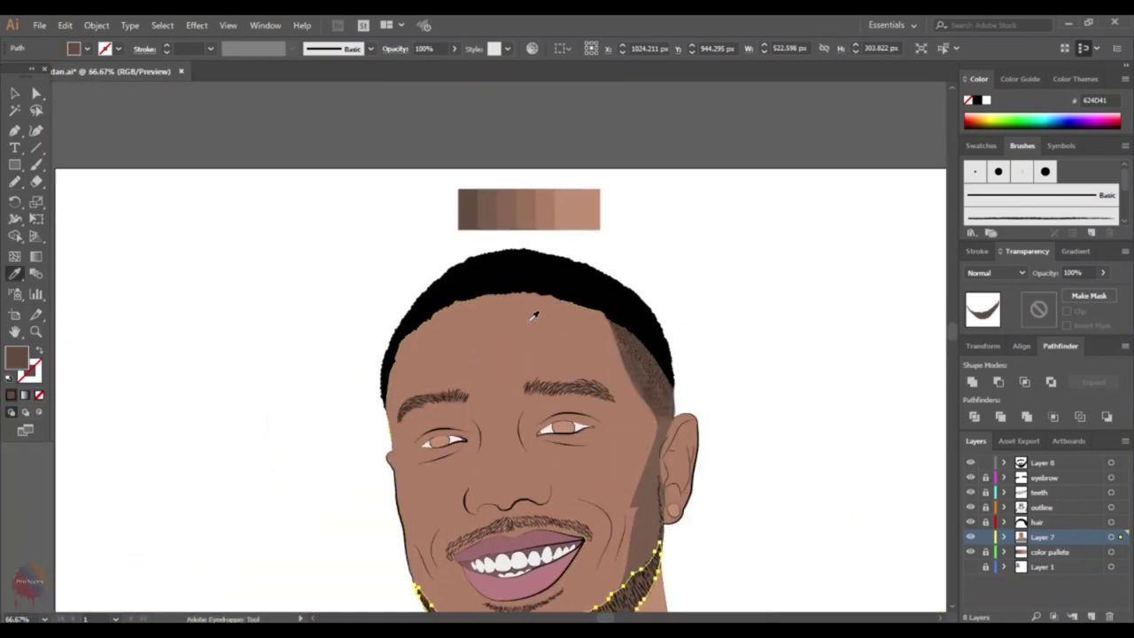
pyautogui.press('v')
pyautogui.hotkey('ctrl', 'shift', 'a')
pyautogui.hotkey('ctrl', '-')
pyautogui.hotkey('ctrl', '1')
pyautogui.press('n')
pyautogui.scroll(1, 417, 306)
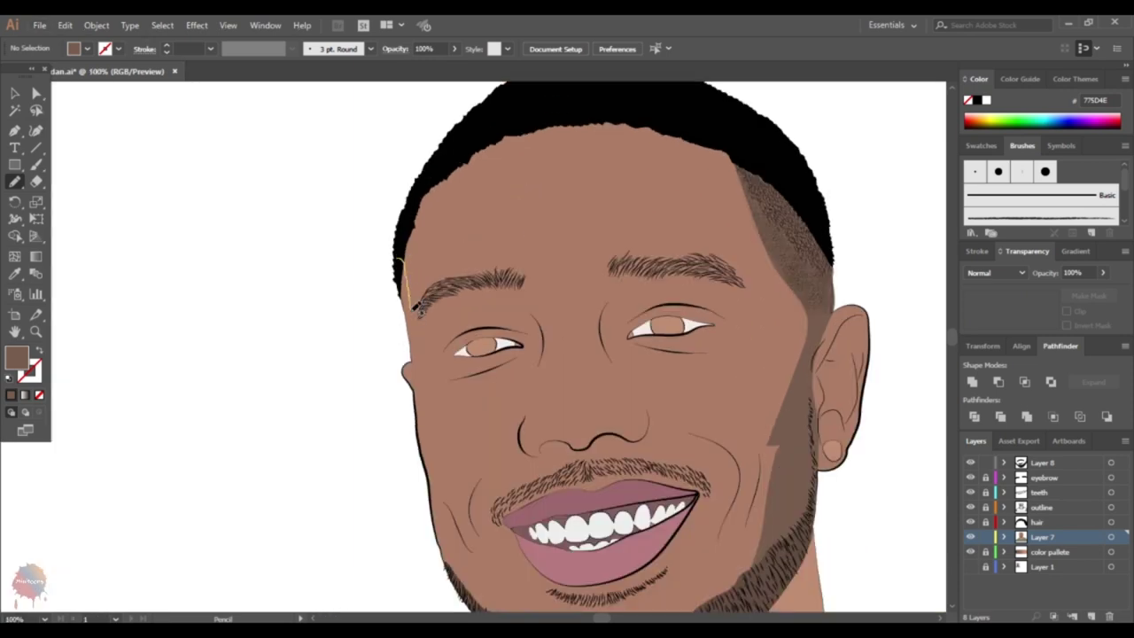
pyautogui.moveTo(440, 441); pyautogui.dragTo(481, 583)
pyautogui.scroll(-2, 482, 501)
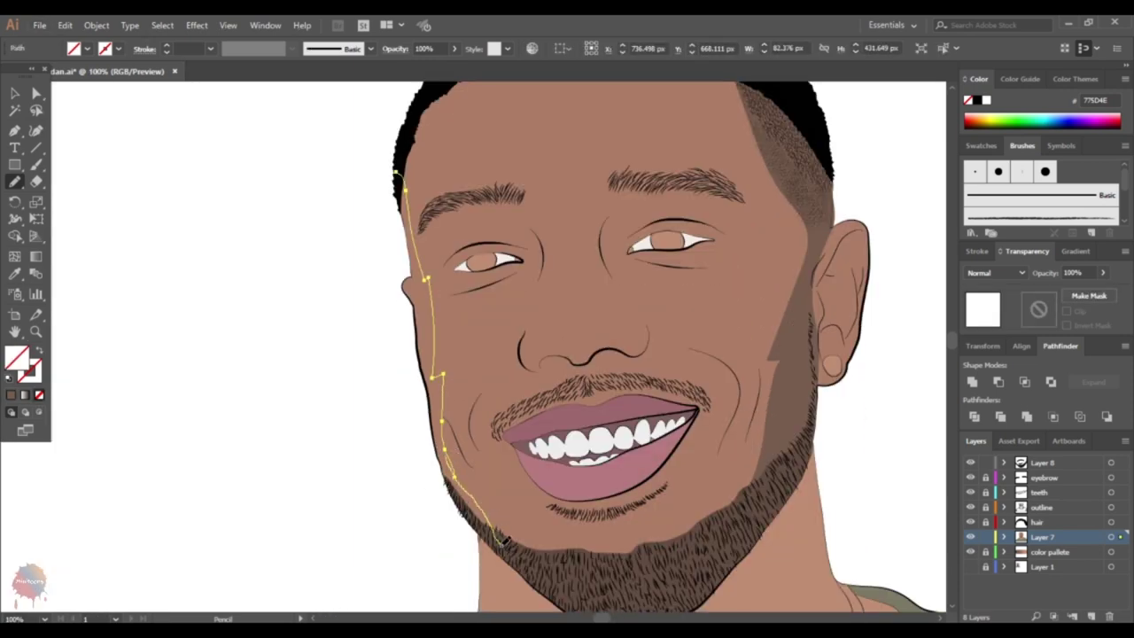
# - Bring the left side of the face into view and pick the darker brown shadow colour
pyautogui.scroll(4, 485, 530)
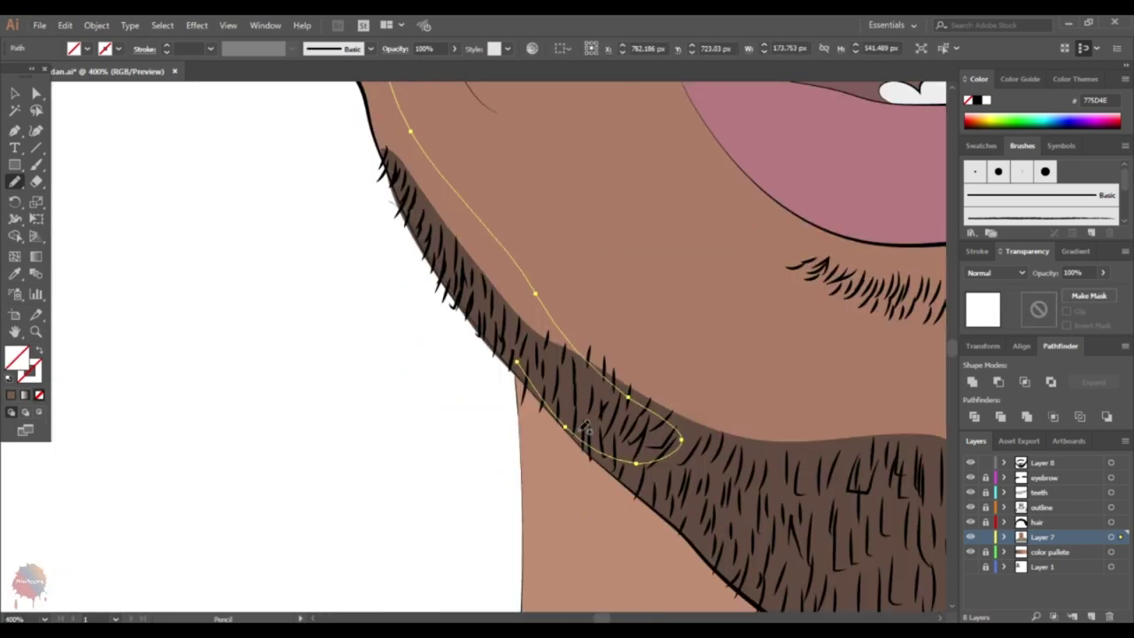
pyautogui.scroll(5, 420, 390)
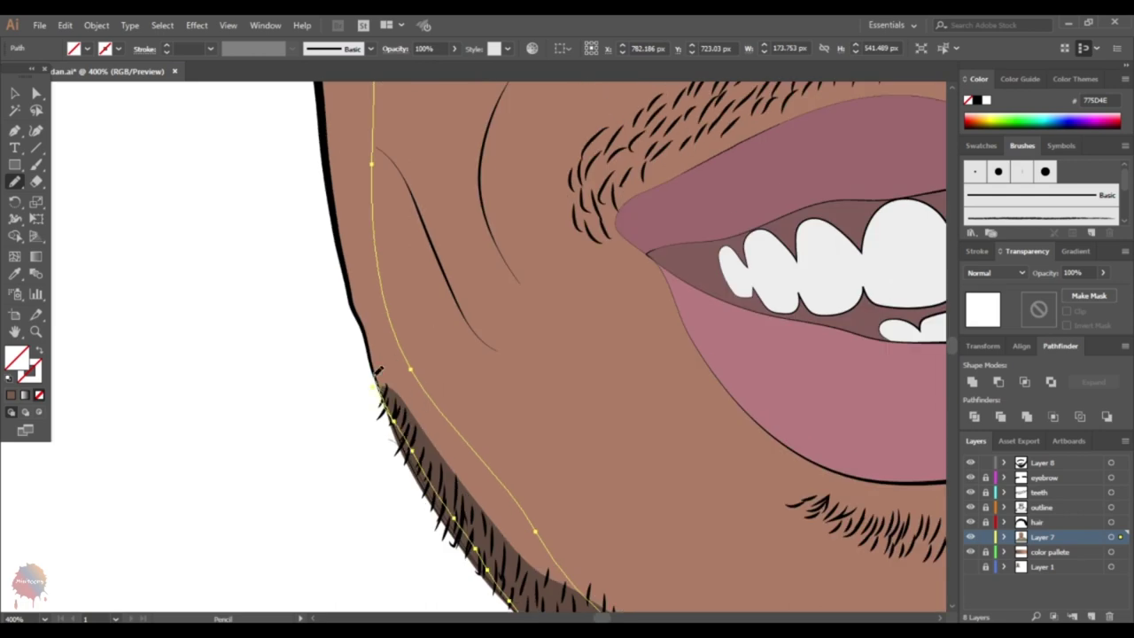
pyautogui.scroll(2, 378, 370)
pyautogui.scroll(2, 354, 372)
pyautogui.scroll(5, 311, 180)
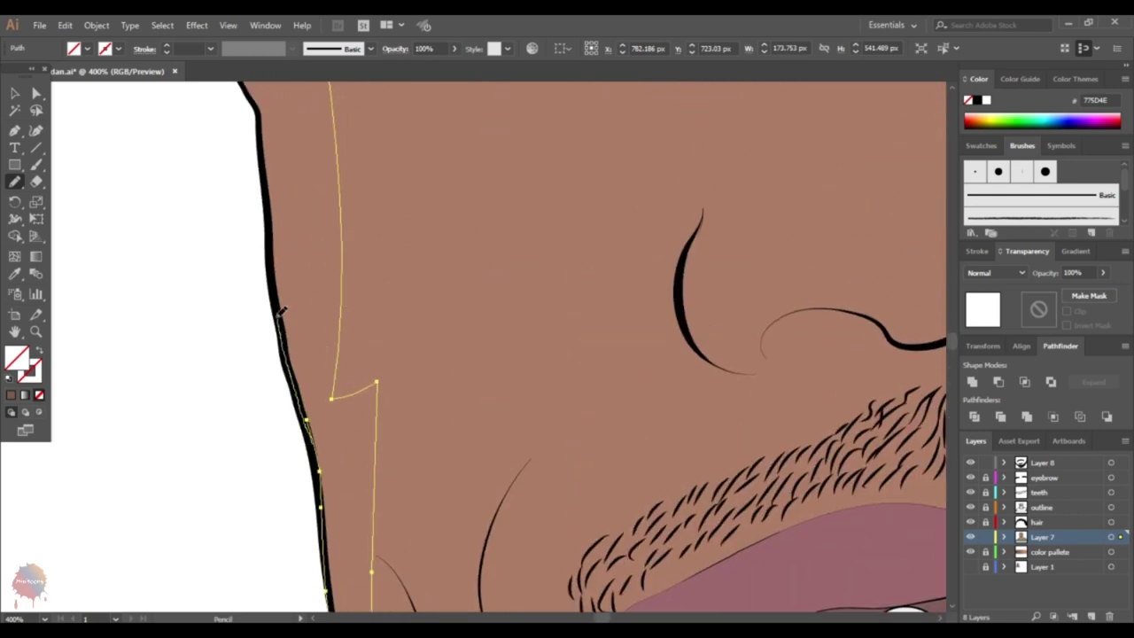
pyautogui.scroll(5, 409, 470)
pyautogui.hscroll(-3, 410, 470)
pyautogui.scroll(4, 359, 263)
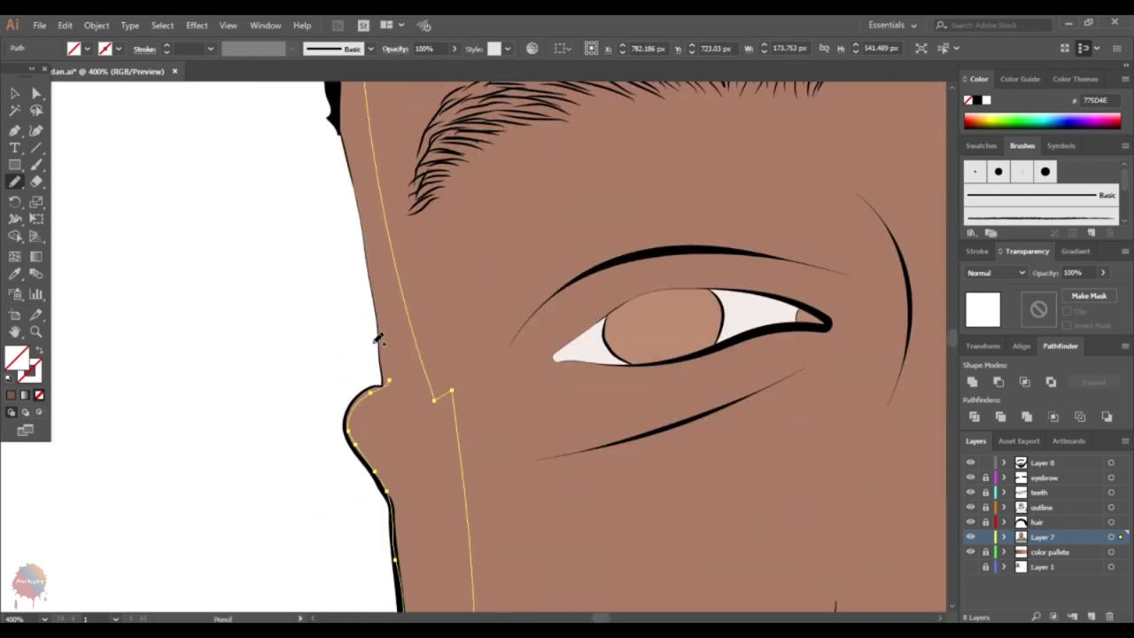
pyautogui.scroll(1, 388, 390)
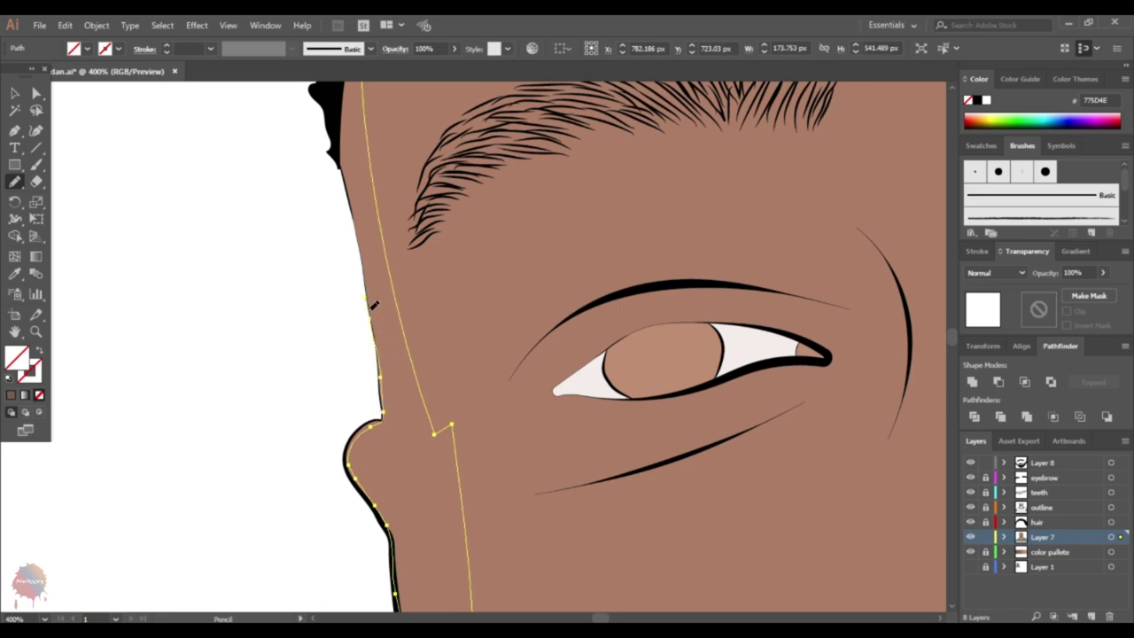
pyautogui.scroll(3, 373, 306)
pyautogui.scroll(-1, 336, 285)
pyautogui.hotkey('ctrl', '-')
pyautogui.hotkey('ctrl', '-')
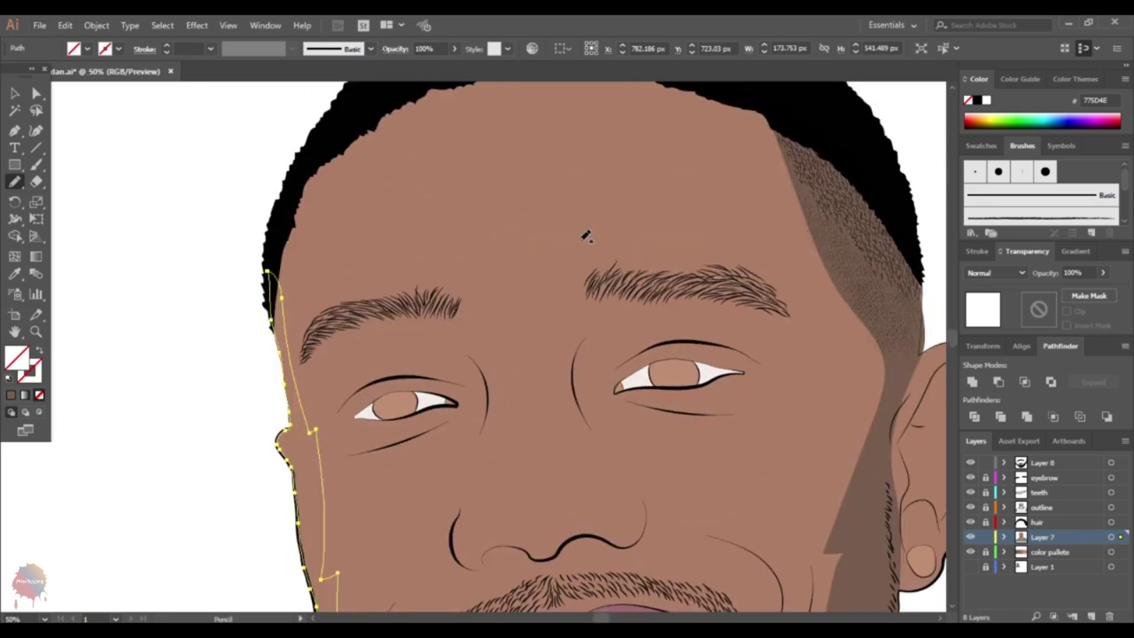
pyautogui.hotkey('ctrl', '-')
pyautogui.hotkey('ctrl', '-')
pyautogui.hotkey('ctrl', '-')
pyautogui.click(17, 92)
pyautogui.scroll(-2, 339, 299)
pyautogui.hotkey('ctrl', '+')
pyautogui.press('n')
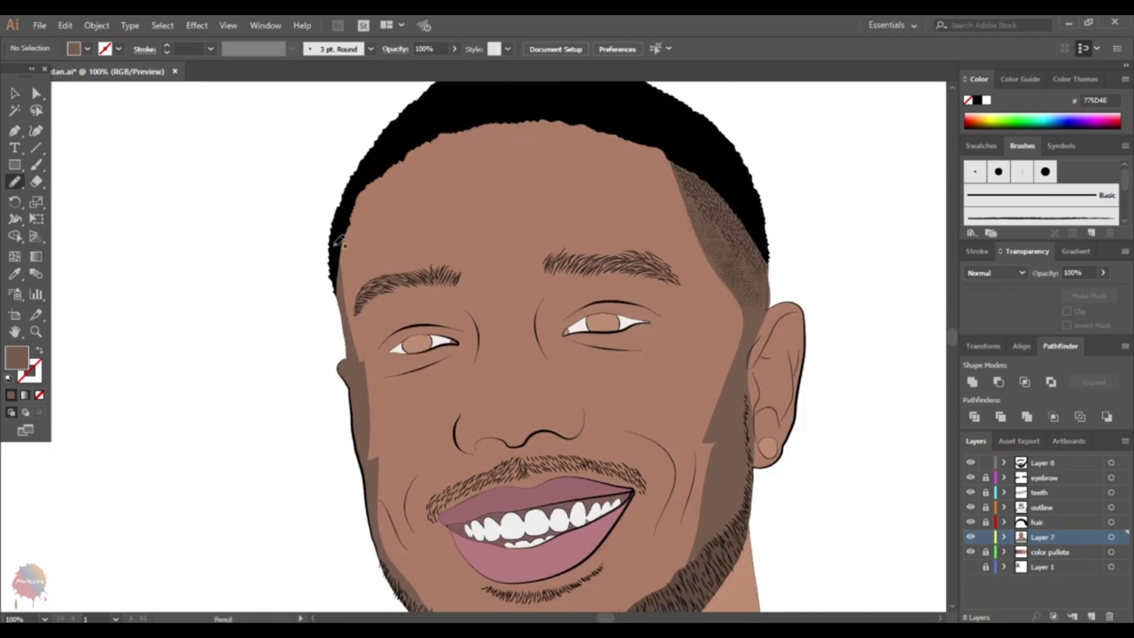
pyautogui.scroll(-1, 339, 299)
# - Draw a shadow strip down the left face edge, fill it with palette brown, and change its stacking order
pyautogui.moveTo(335, 205); pyautogui.dragTo(379, 295)
pyautogui.scroll(-1, 374, 226)
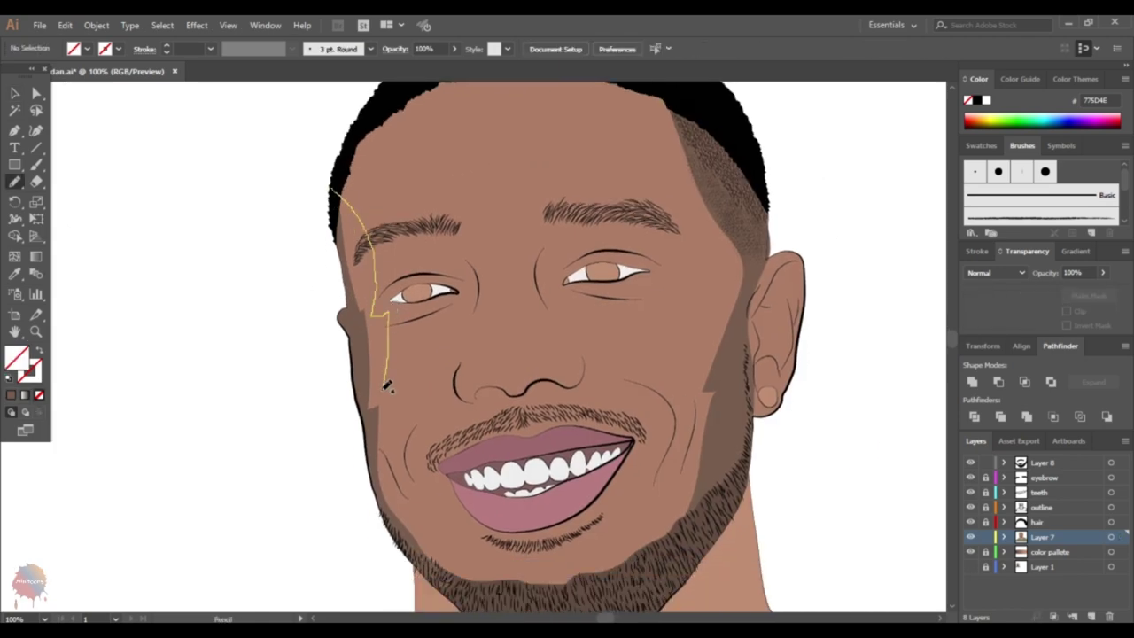
pyautogui.moveTo(387, 387); pyautogui.dragTo(403, 485)
pyautogui.scroll(-3, 386, 282)
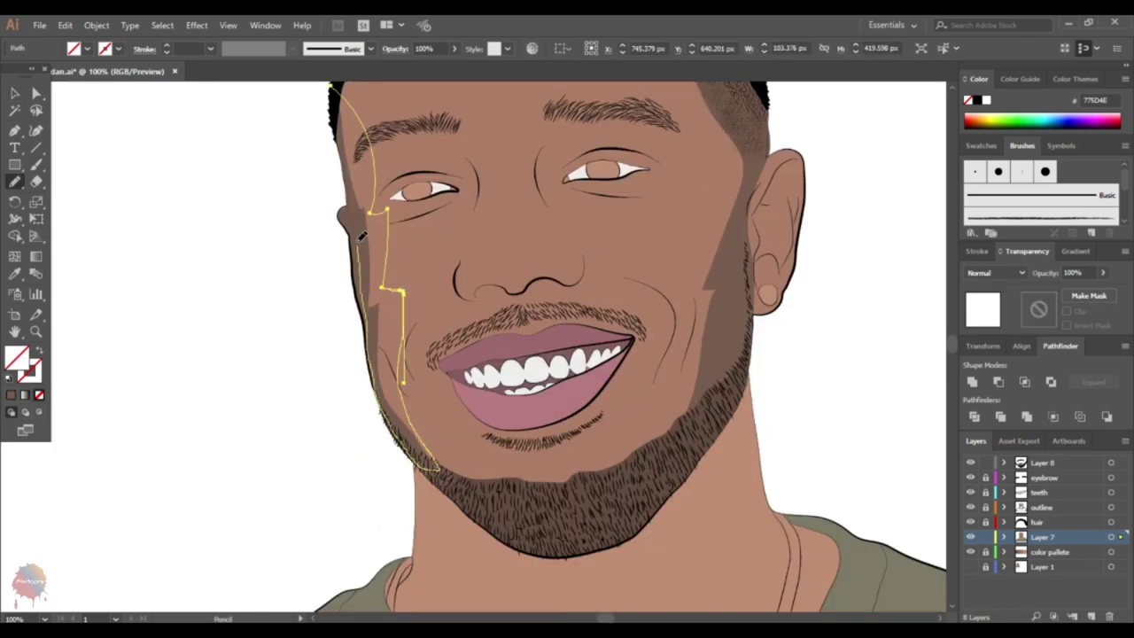
pyautogui.scroll(2, 361, 236)
pyautogui.scroll(2, 372, 266)
pyautogui.press('i')
pyautogui.click(501, 203)
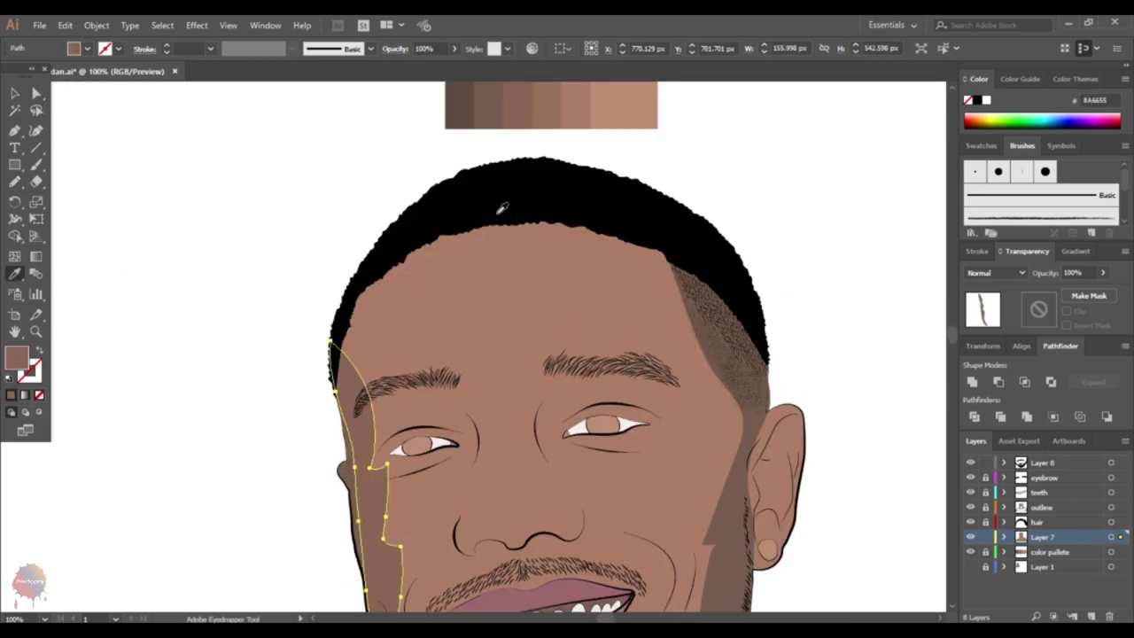
pyautogui.press('v')
pyautogui.rightClick(350, 353)
pyautogui.click(543, 281)
pyautogui.scroll(1, 266, 301)
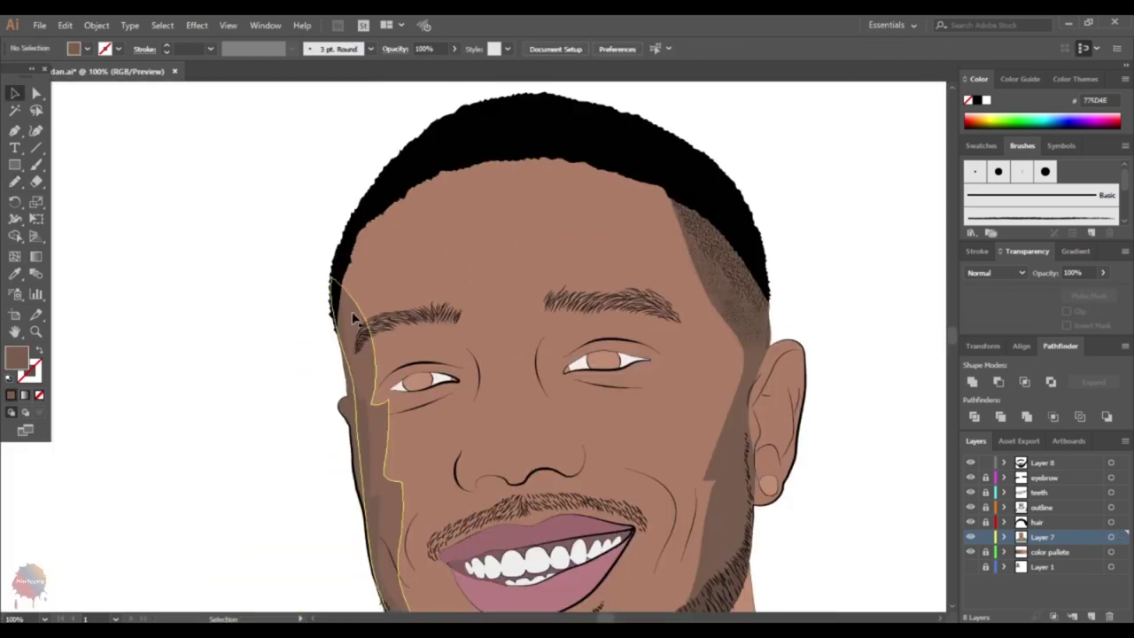
pyautogui.scroll(2, 372, 275)
# - Draw a shadow shape on the left temple and fill it with the palette brown
pyautogui.press('n')
pyautogui.moveTo(364, 393); pyautogui.dragTo(356, 424)
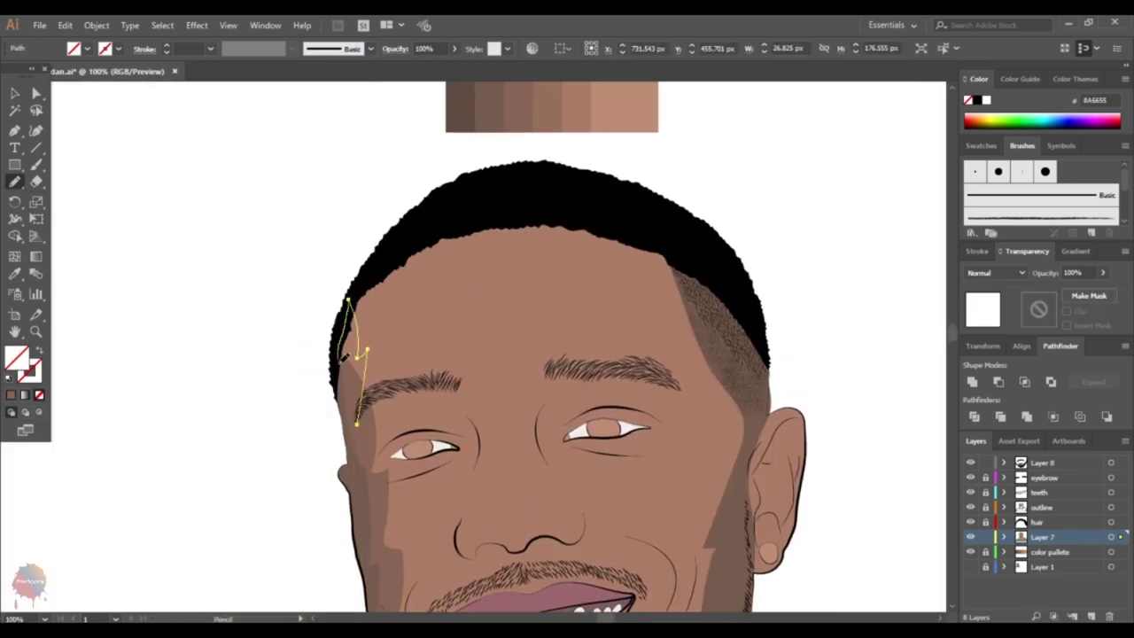
pyautogui.click(19, 276)
pyautogui.scroll(1, 265, 221)
pyautogui.click(502, 126)
pyautogui.press('n')
pyautogui.keyDown('ctrl'); pyautogui.click(162, 129); pyautogui.keyUp('ctrl')
pyautogui.hotkey('ctrl', '-')
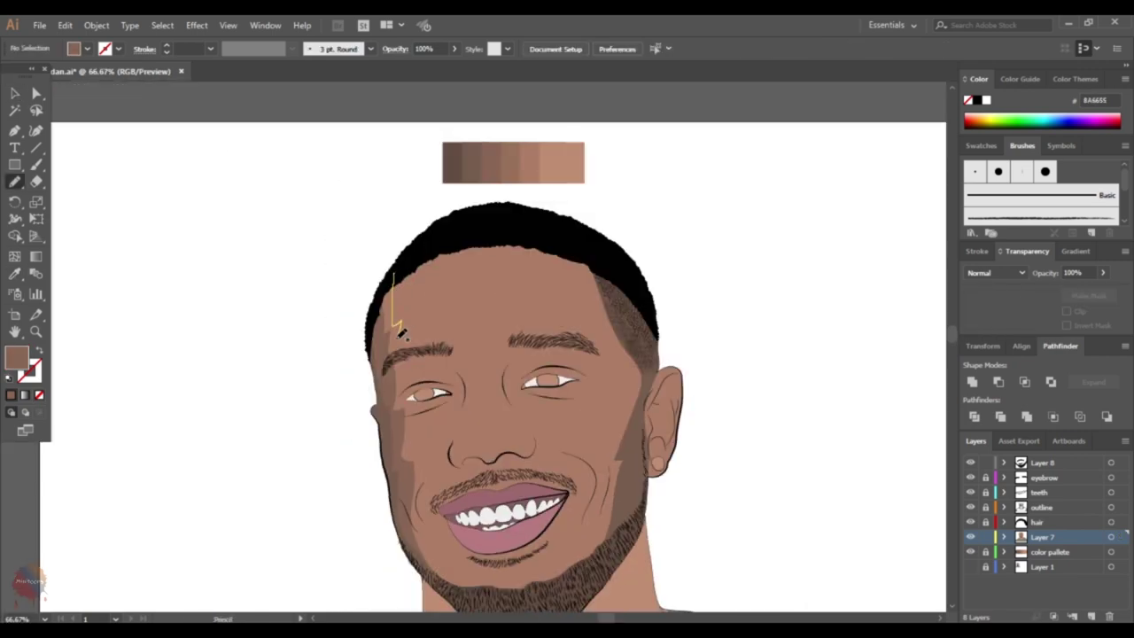
# - Add a second brown shadow shape near the left temple
pyautogui.moveTo(400, 333); pyautogui.dragTo(407, 271)
pyautogui.hotkey('ctrl', 'shift', 'a')
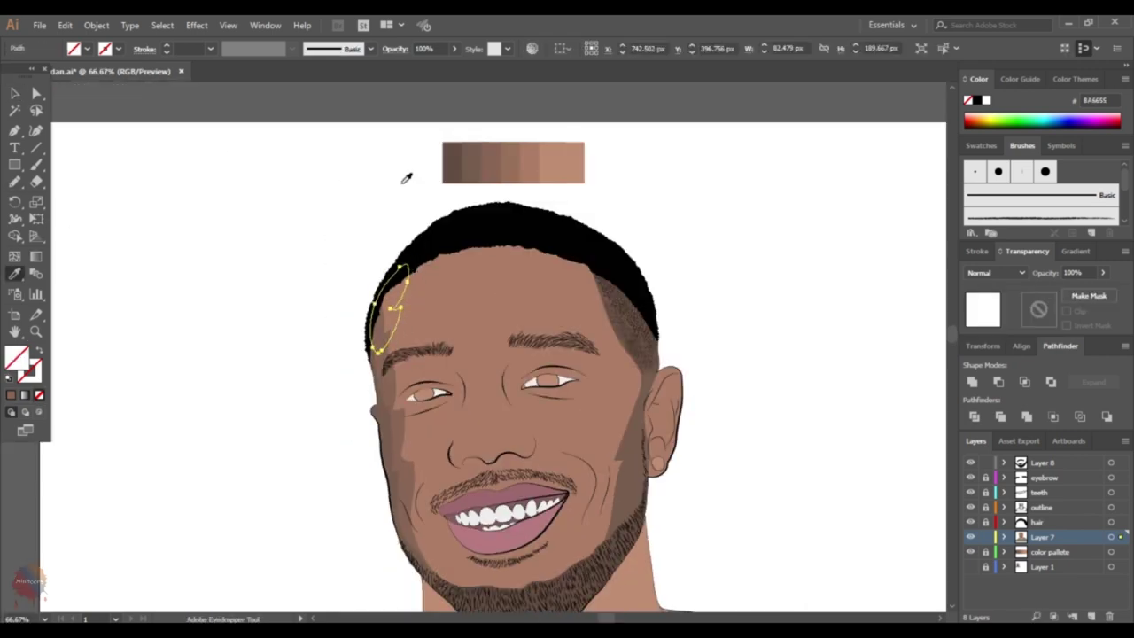
pyautogui.click(478, 162)
pyautogui.hotkey('ctrl', 'shift', 'a')
pyautogui.scroll(-2, 401, 293)
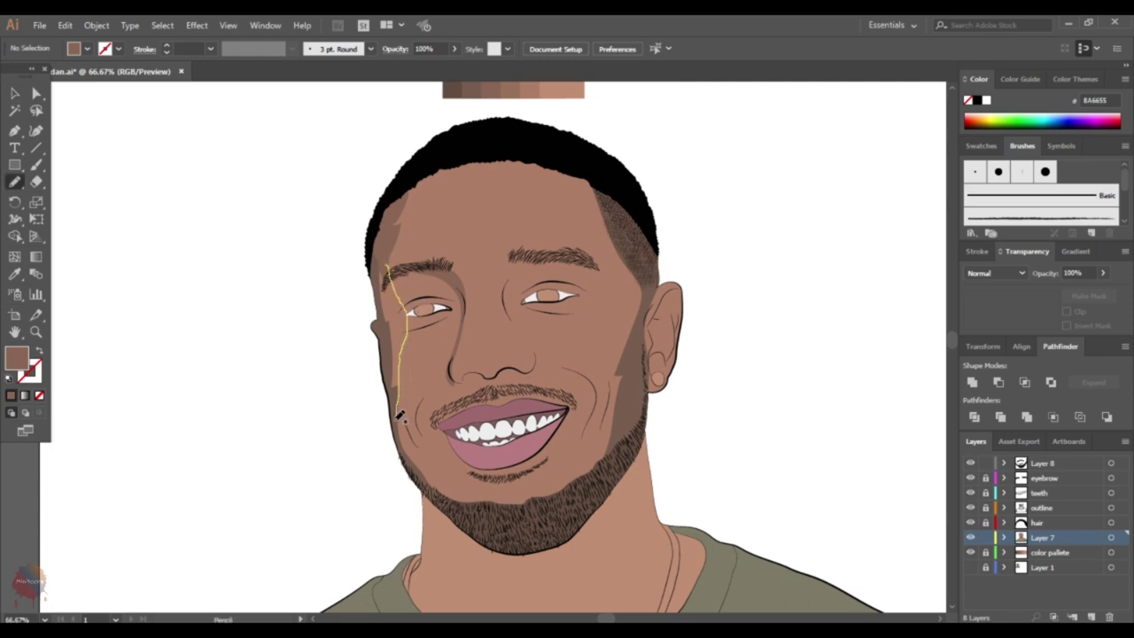
# - Draw a shadow down the left cheek and send it backward twice behind the facial details
pyautogui.moveTo(387, 308); pyautogui.dragTo(390, 312)
pyautogui.press('v')
pyautogui.rightClick(381, 341)
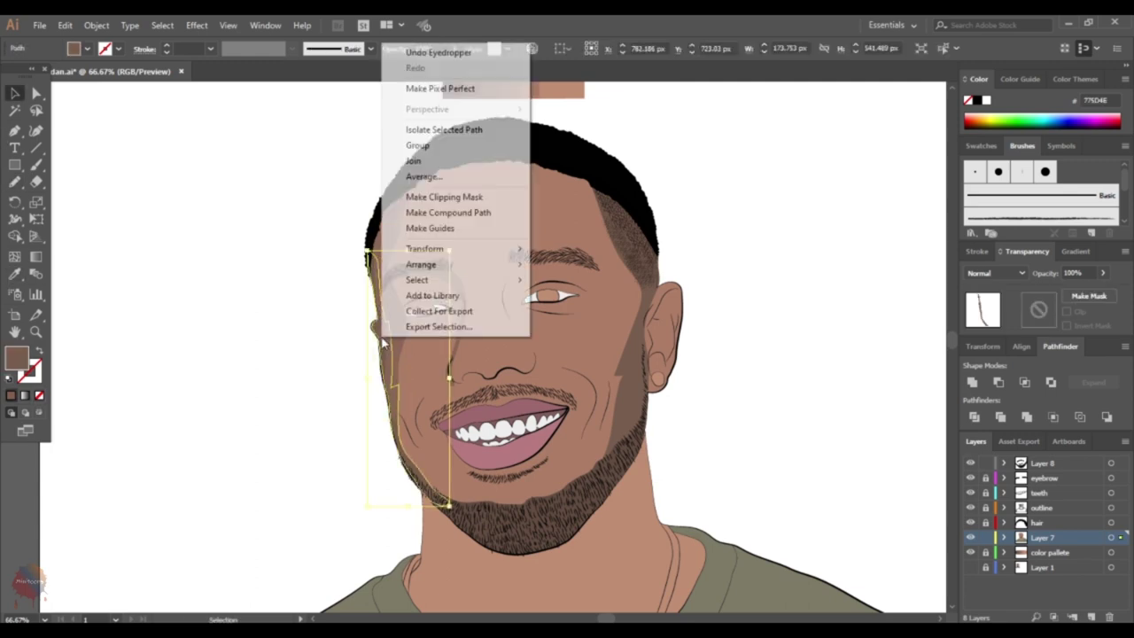
pyautogui.click(519, 254)
pyautogui.click(257, 326)
pyautogui.moveTo(422, 264)
pyautogui.rightClick(403, 327)
pyautogui.click(611, 575)
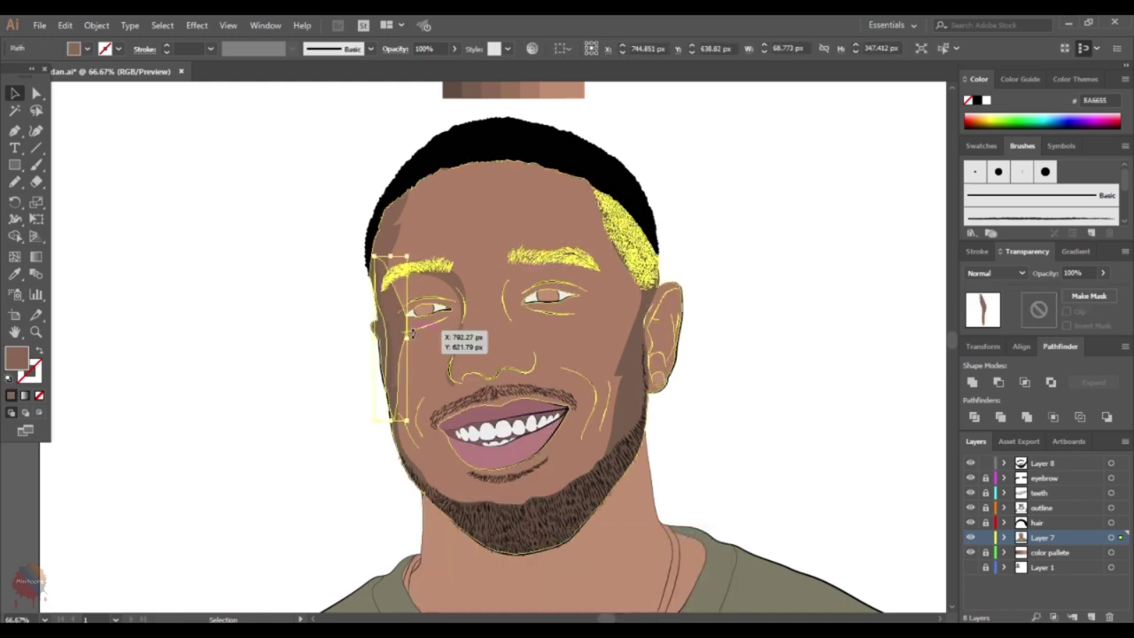
pyautogui.click(227, 283)
# - Draw a brown shadow under the left eye and a light tan cheek highlight
pyautogui.press('n')
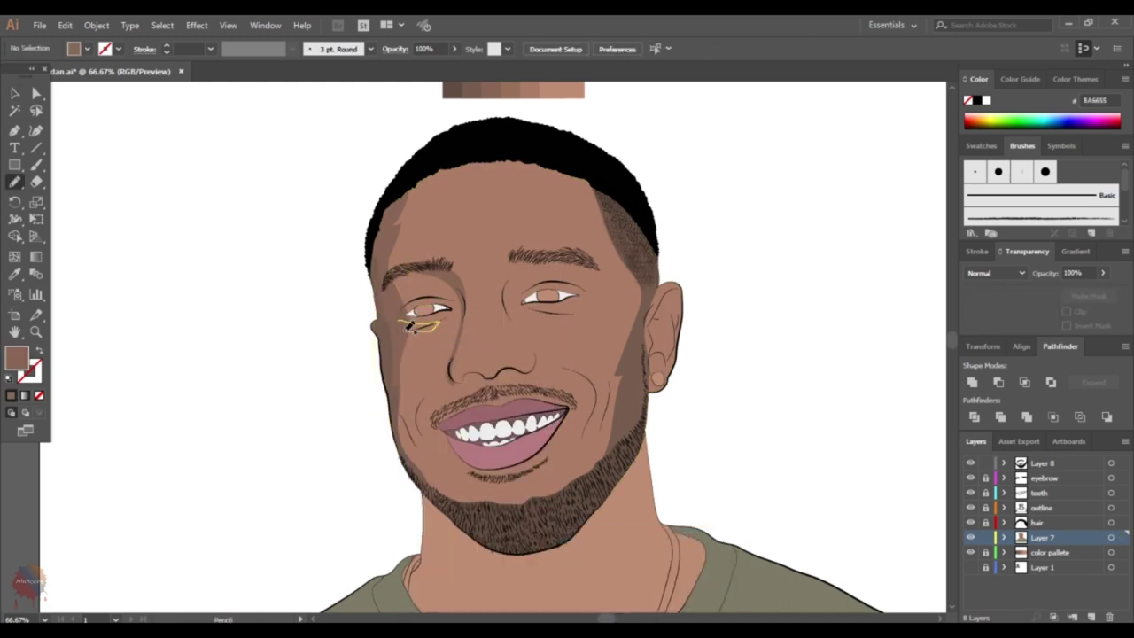
pyautogui.moveTo(410, 327); pyautogui.dragTo(412, 326)
pyautogui.press('v')
pyautogui.click(251, 194)
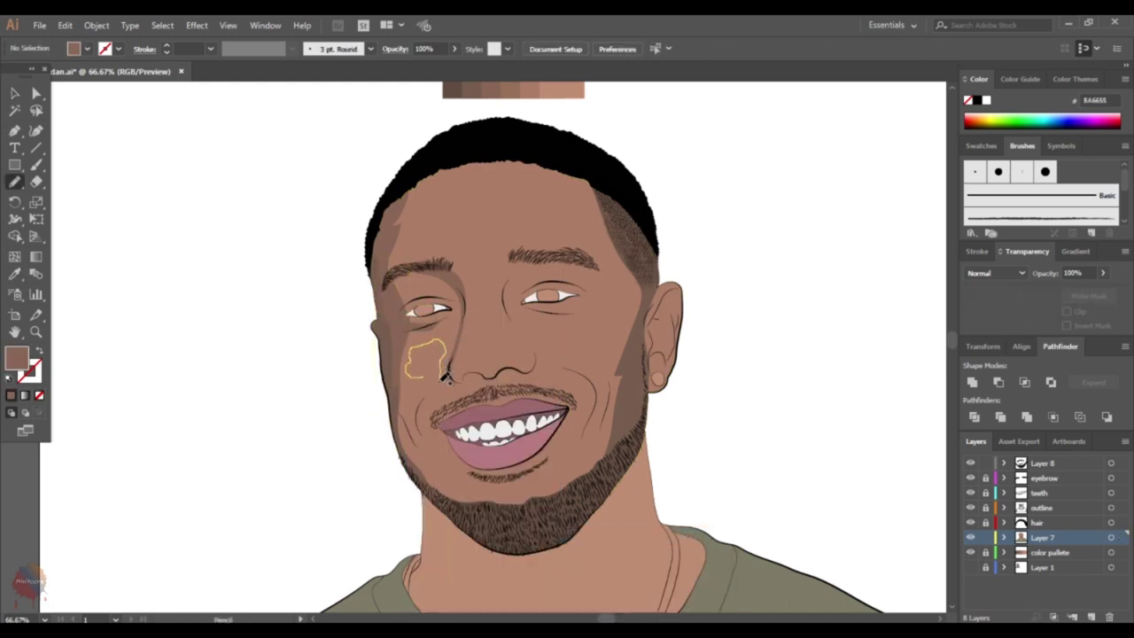
pyautogui.hotkey('ctrl', 'z')
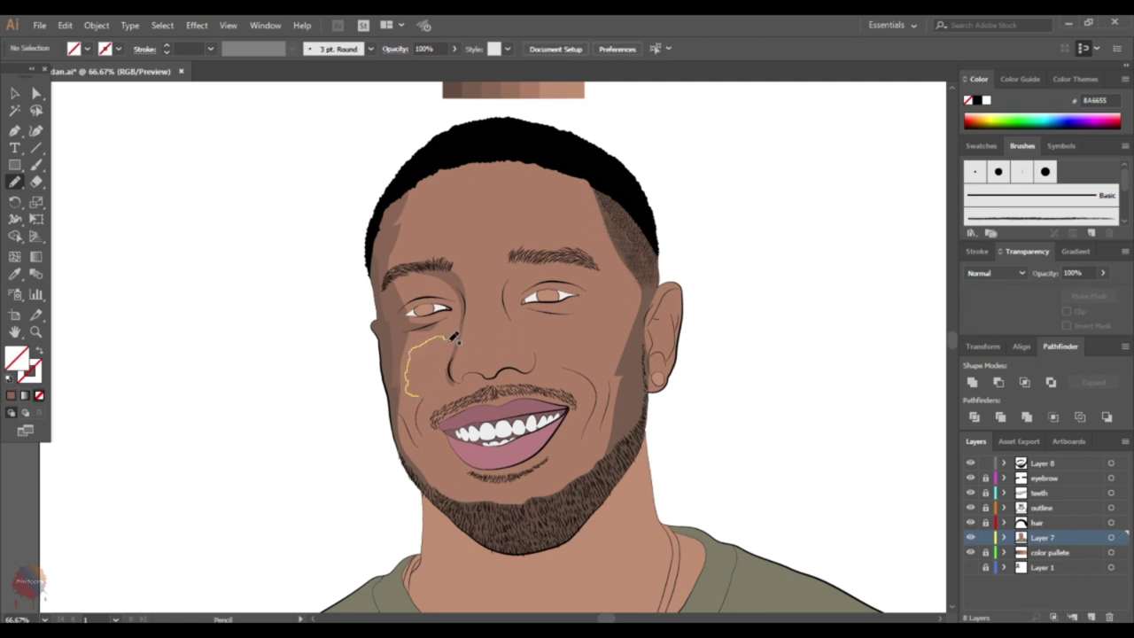
pyautogui.click(567, 99)
pyautogui.hotkey('ctrl', 'shift', 'a')
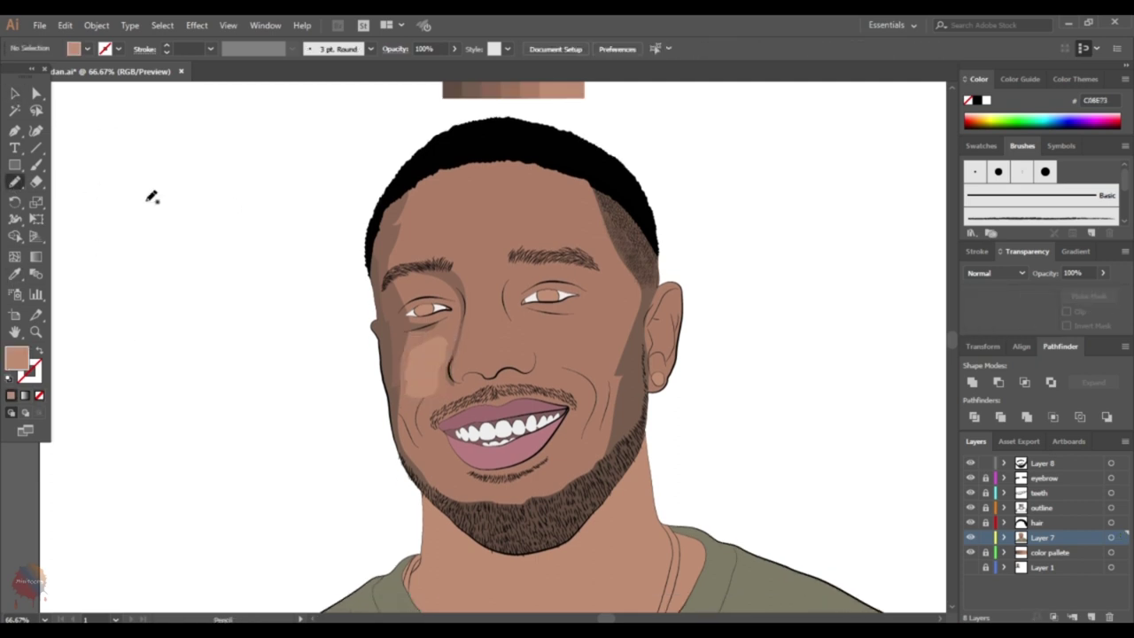
# - Add a skin-tone highlight over the left upper eyelid
pyautogui.moveTo(442, 295); pyautogui.dragTo(403, 299)
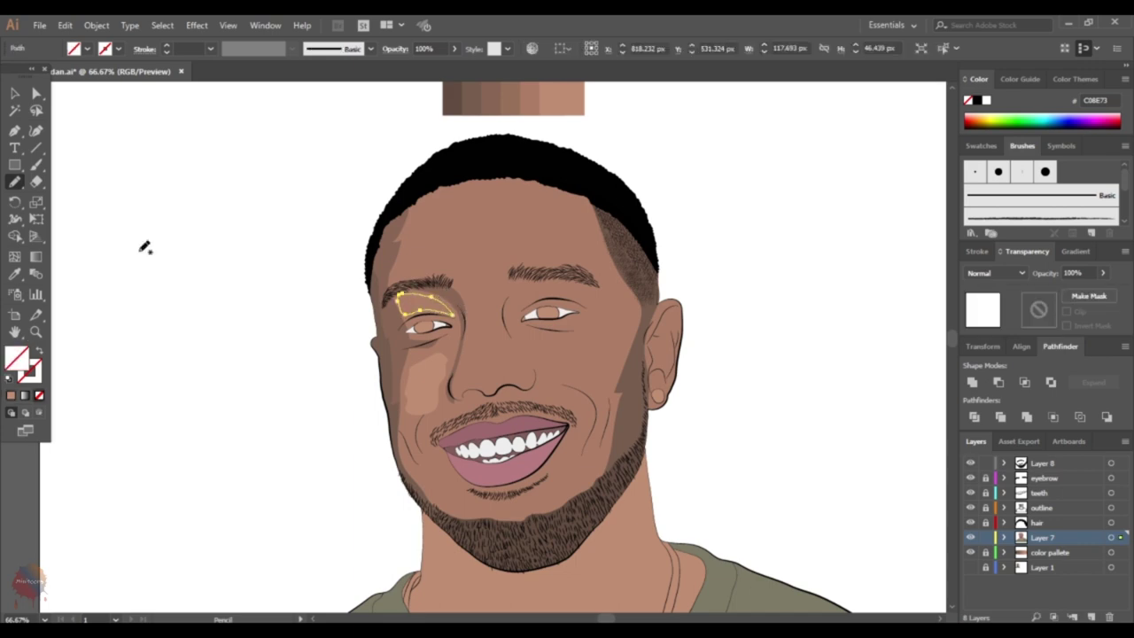
pyautogui.click(549, 99)
pyautogui.hotkey('ctrl', 'shift', 'a')
pyautogui.scroll(-1, 409, 181)
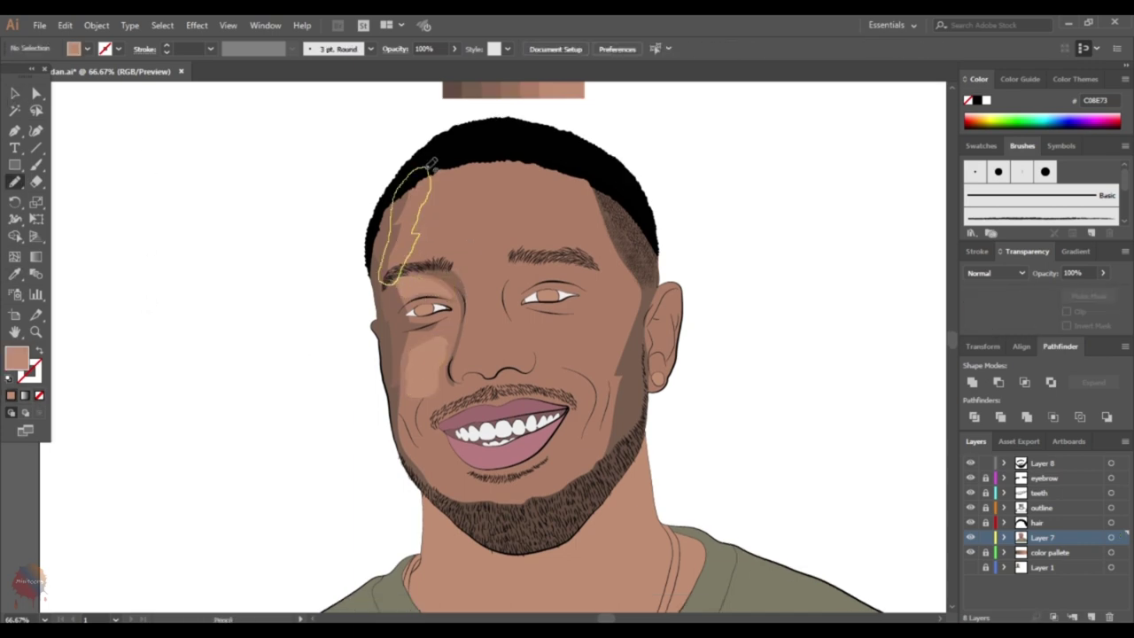
# - Draw a darker brown shape on the left forehead and adjust its stacking order
pyautogui.moveTo(431, 164); pyautogui.dragTo(430, 167)
pyautogui.scroll(1, 431, 164)
pyautogui.press('i')
pyautogui.click(511, 96)
pyautogui.hotkey('ctrl', 'shift', 'a')
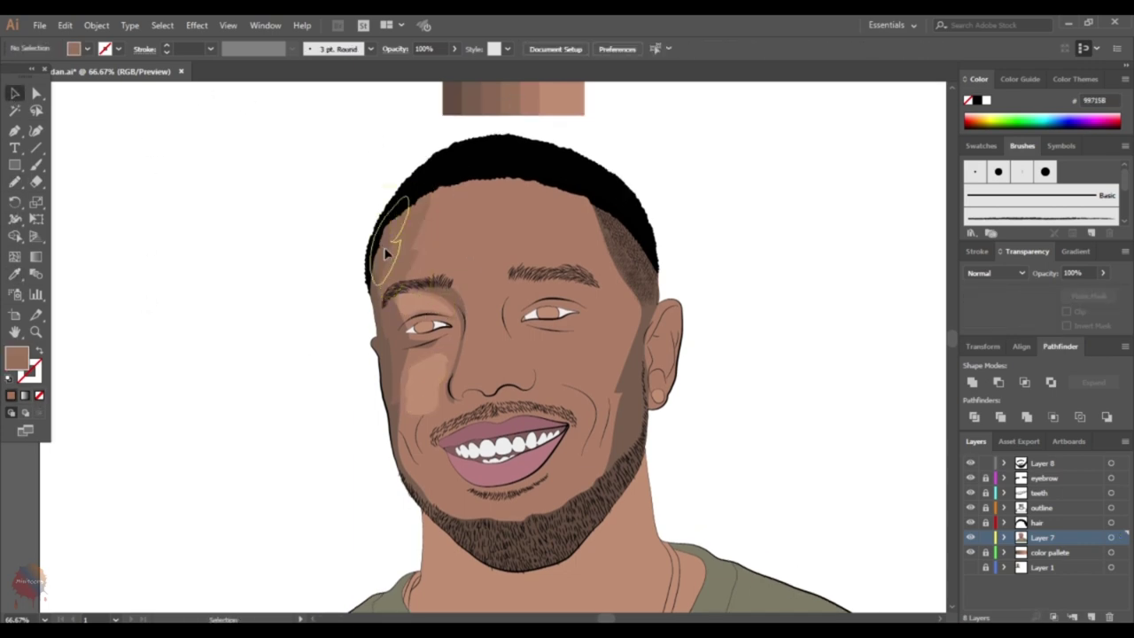
pyautogui.rightClick(383, 250)
pyautogui.click(567, 506)
# - Send the left cheek shadow path backward in the stacking order
pyautogui.scroll(1, 296, 278)
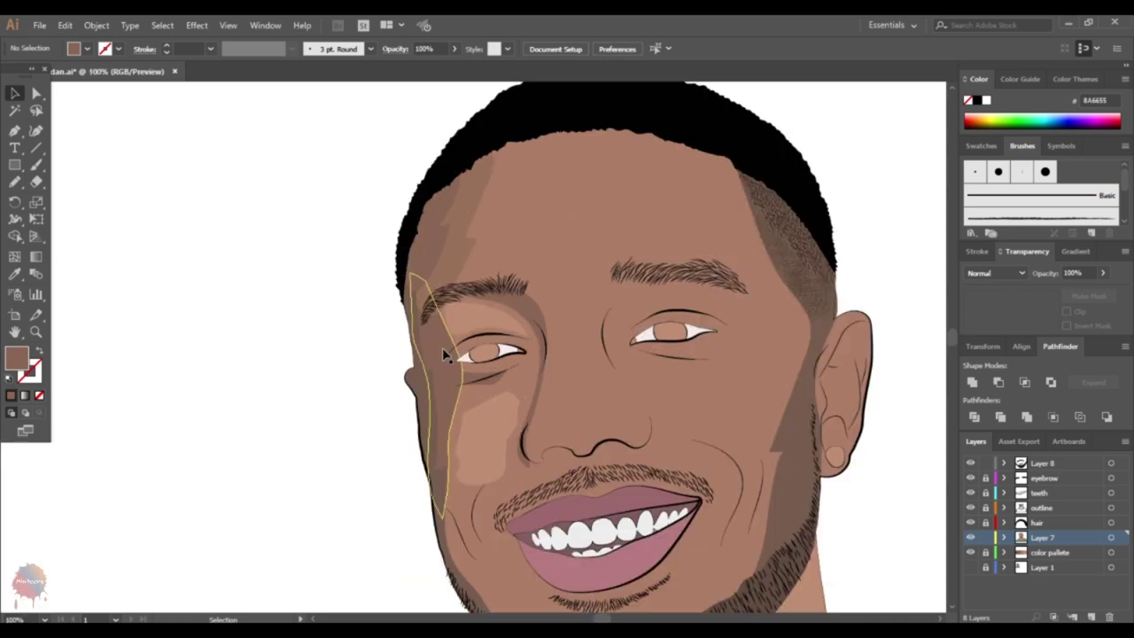
pyautogui.click(446, 355)
pyautogui.rightClick(362, 450)
pyautogui.click(531, 335)
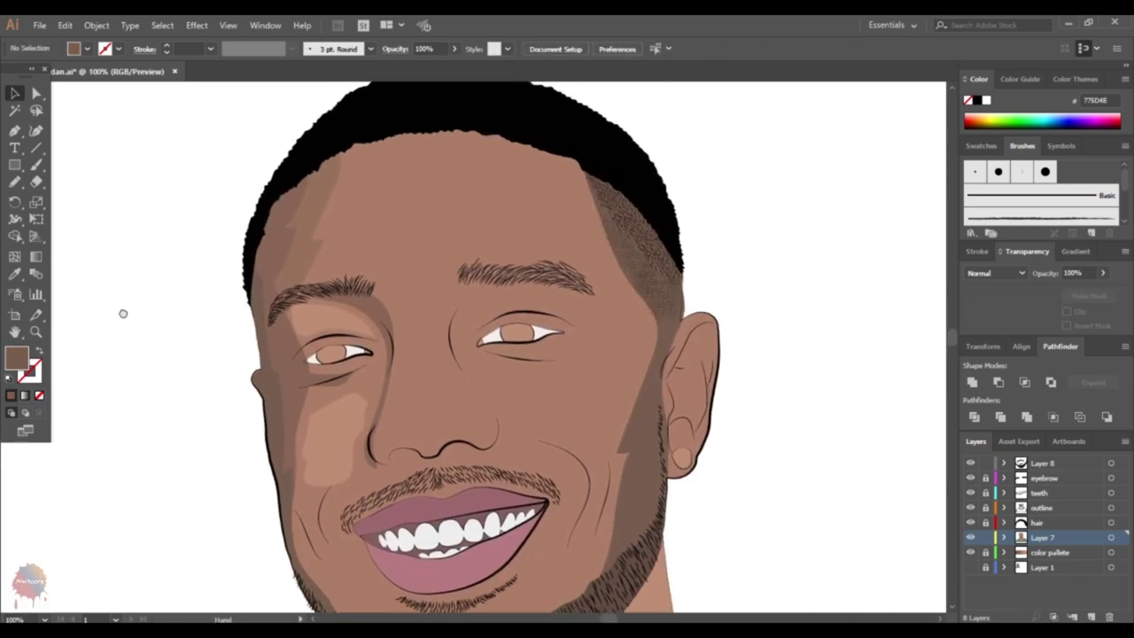
# - Outline a highlight over the forehead and nose bridge, and begin the right-side face shadow
pyautogui.moveTo(123, 313); pyautogui.dragTo(118, 310)
pyautogui.press('n')
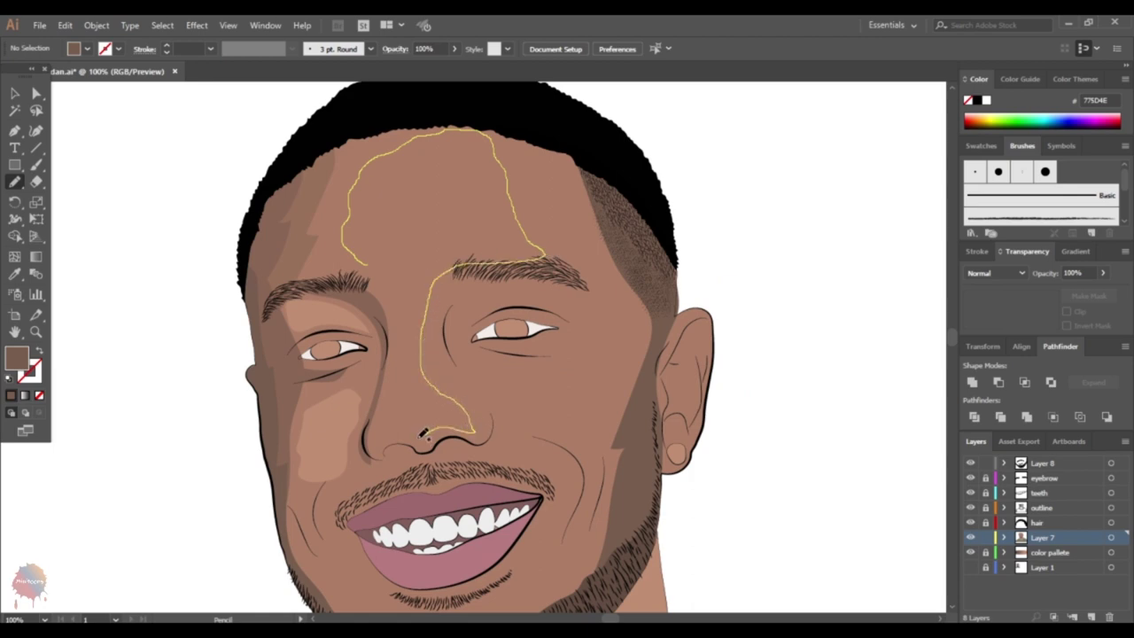
pyautogui.moveTo(353, 254); pyautogui.dragTo(350, 252)
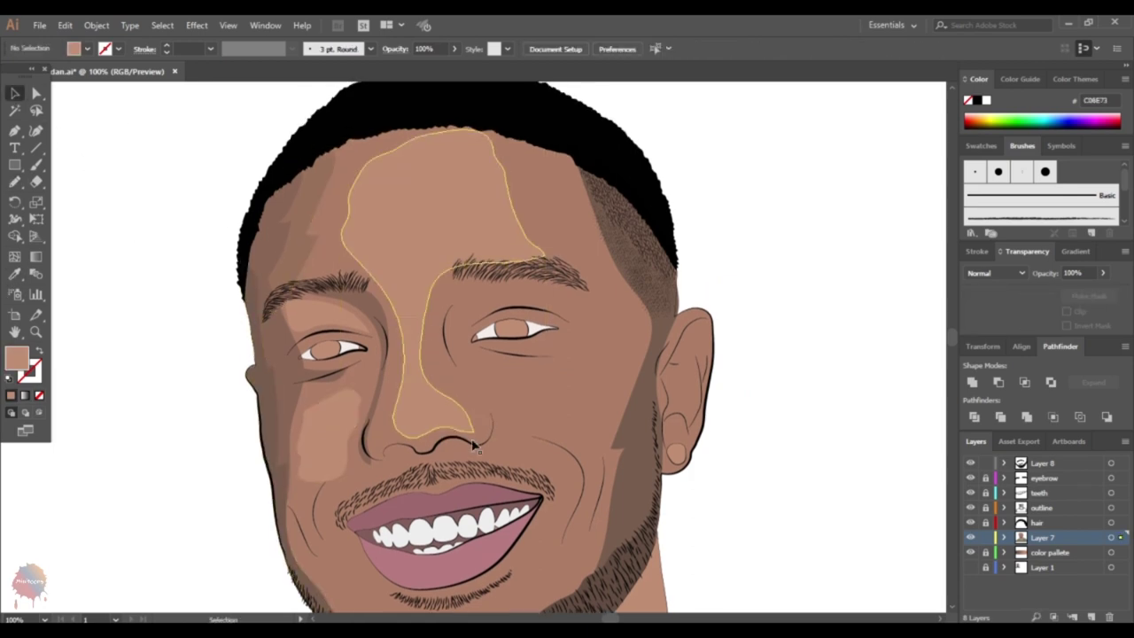
pyautogui.scroll(1, 483, 443)
pyautogui.scroll(-2, 508, 436)
pyautogui.press('n')
pyautogui.moveTo(543, 256); pyautogui.dragTo(531, 283)
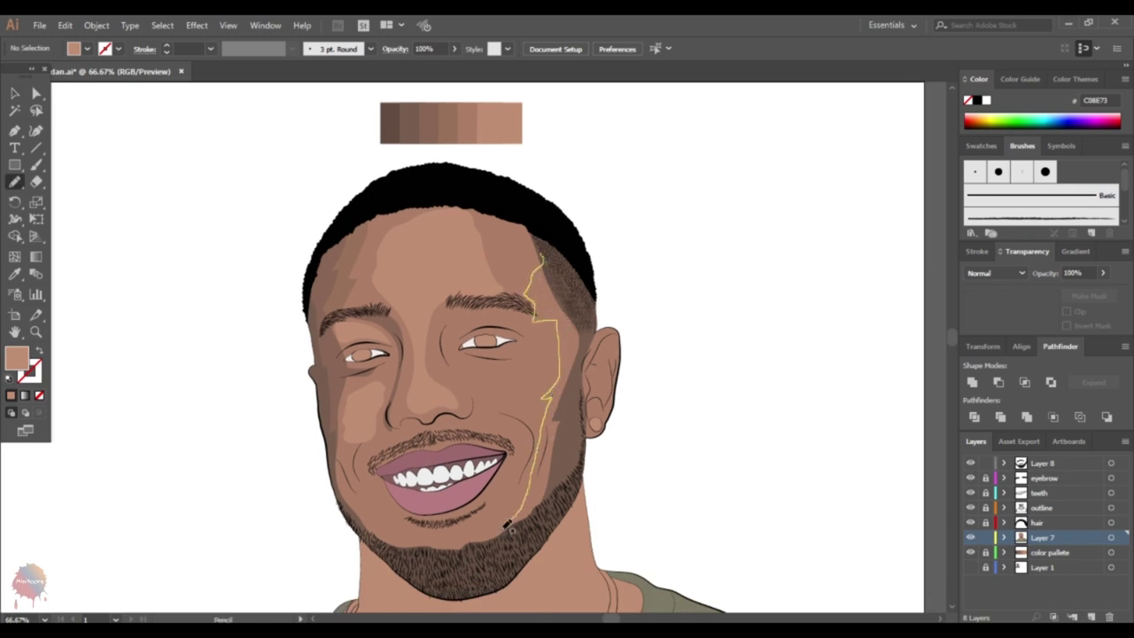
# - Close the right-side face shadow and fill it medium brown (8A6655)
pyautogui.moveTo(582, 375); pyautogui.dragTo(544, 259)
pyautogui.press('i')
pyautogui.click(411, 116)
pyautogui.press('v')
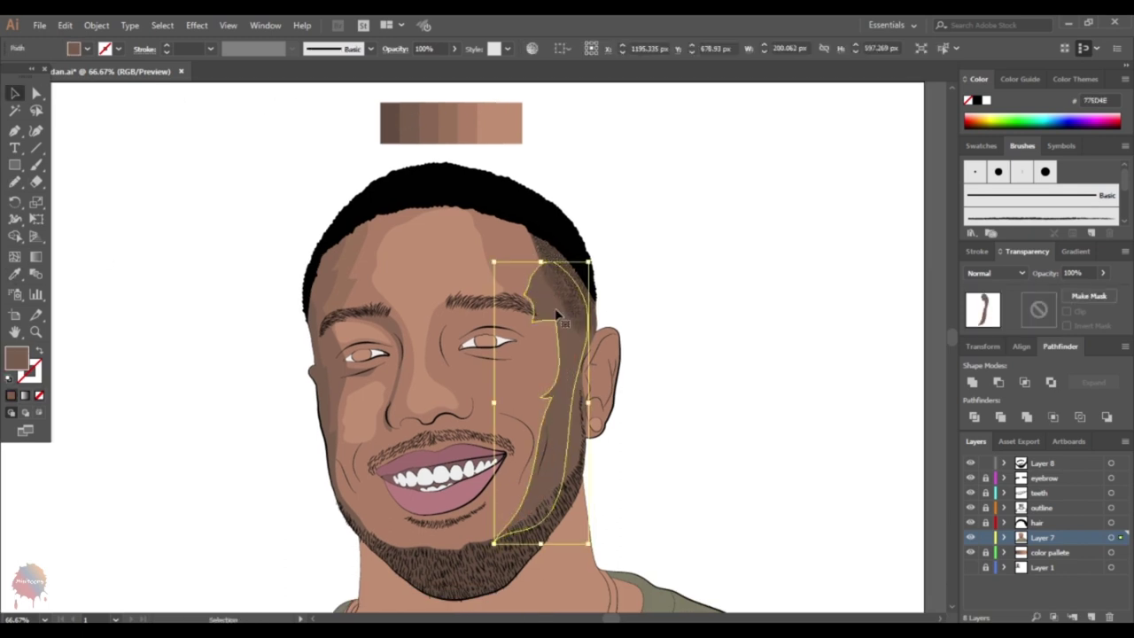
pyautogui.hotkey('ctrl', 'z')
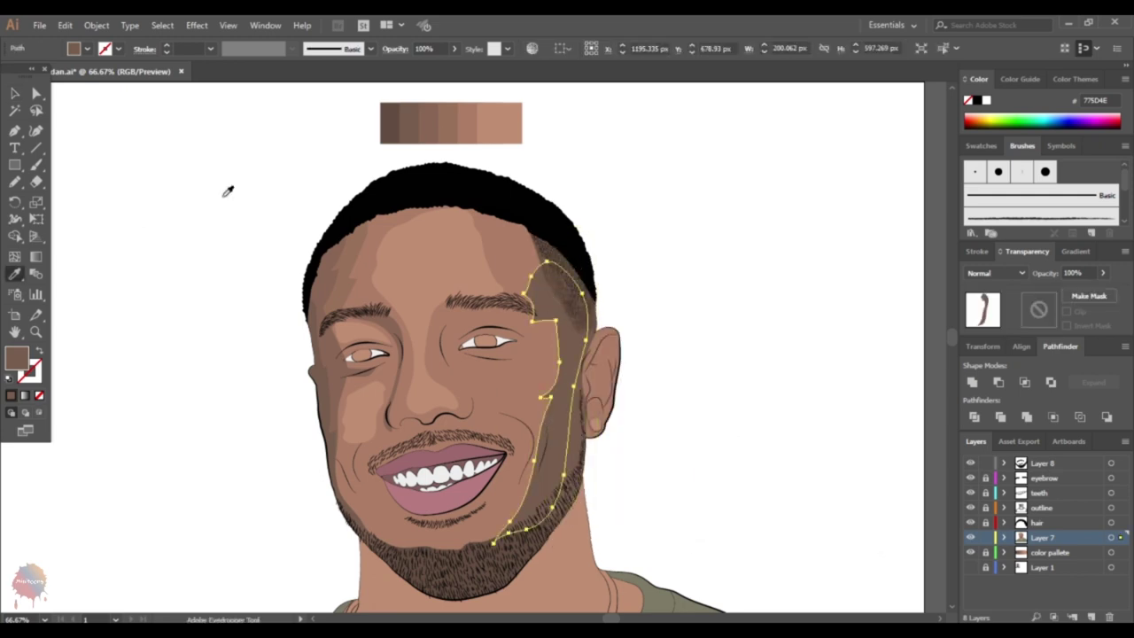
pyautogui.scroll(1, 537, 288)
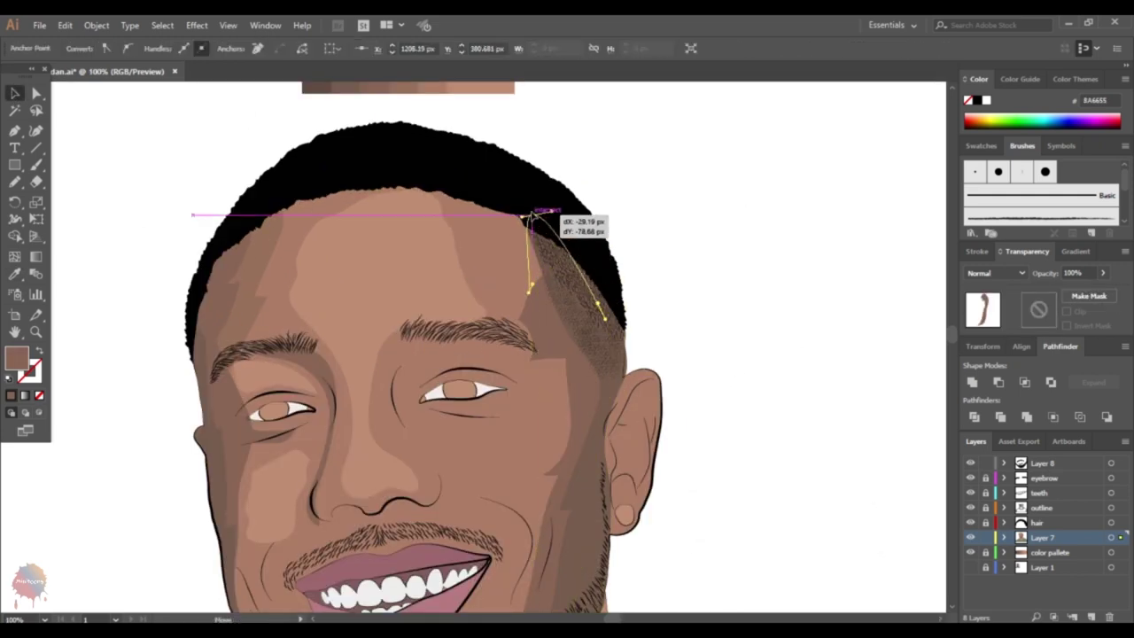
pyautogui.click(753, 353)
pyautogui.scroll(-2, 753, 352)
# - Refine the right-side shadow's anchor point beside the right eyebrow, then deselect
pyautogui.click(532, 261)
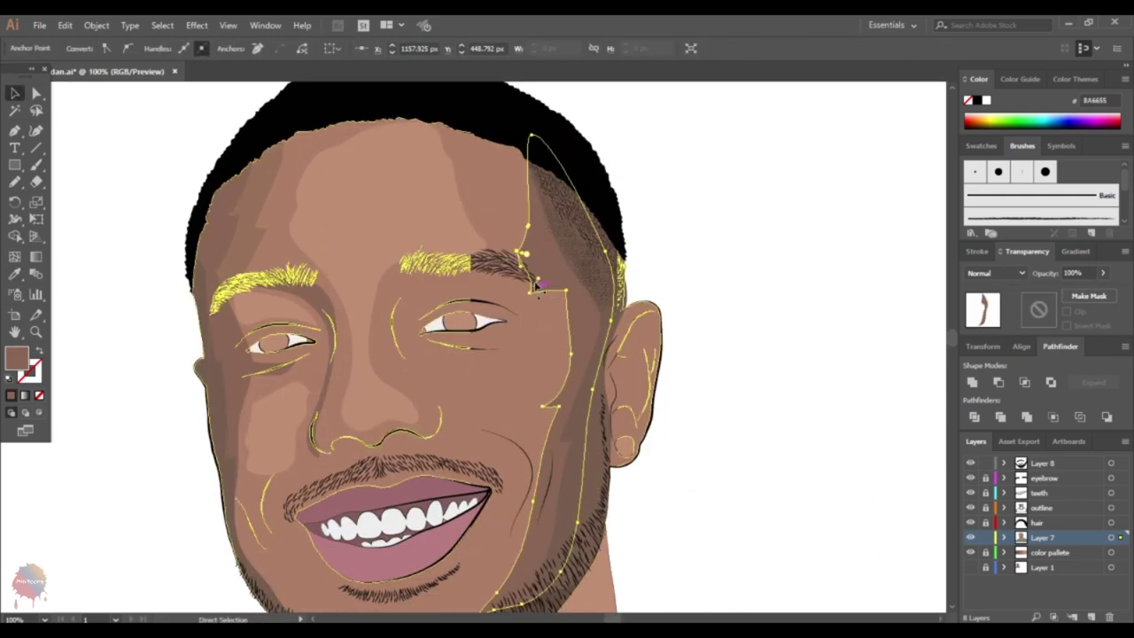
pyautogui.click(667, 306)
pyautogui.scroll(1, 667, 305)
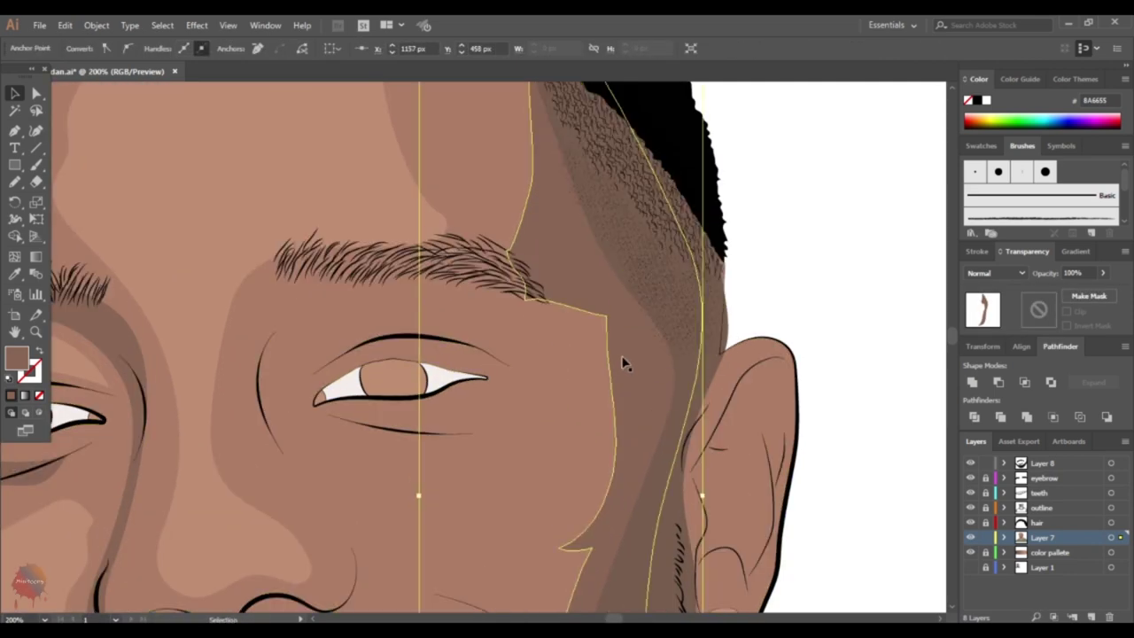
pyautogui.scroll(-3, 620, 358)
pyautogui.moveTo(636, 359); pyautogui.dragTo(717, 334)
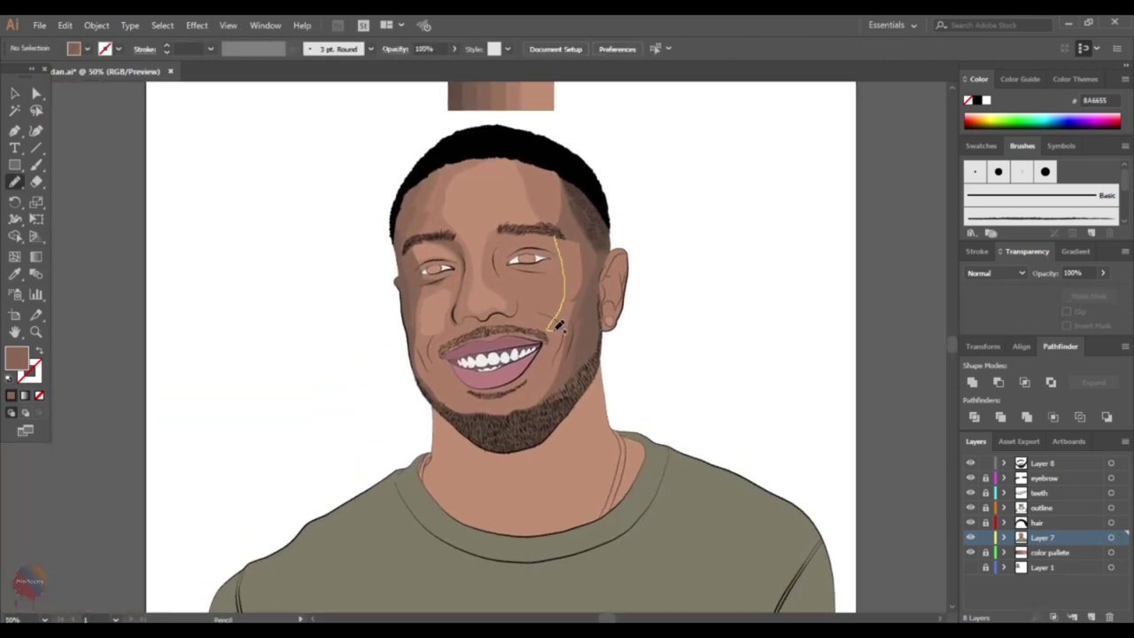
pyautogui.scroll(1, 329, 178)
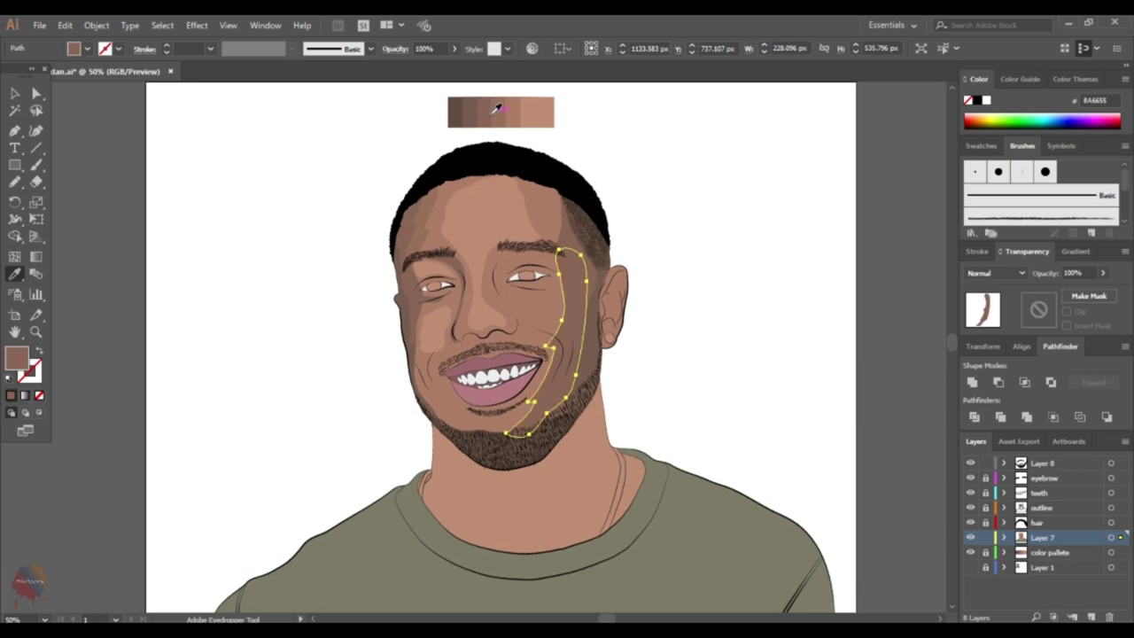
pyautogui.press('v')
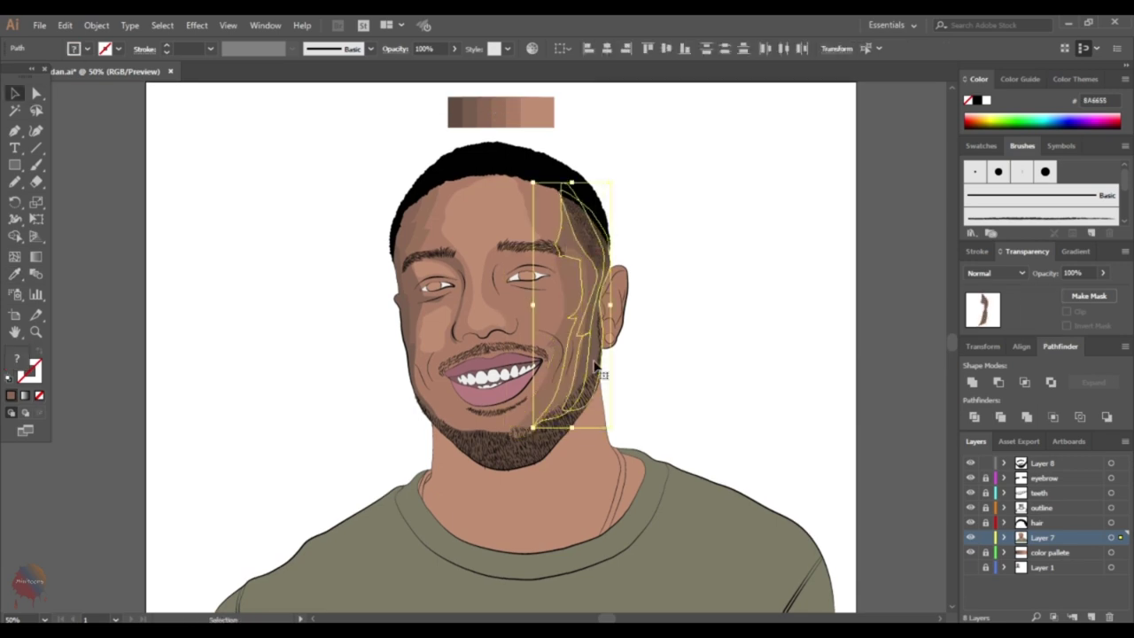
pyautogui.click(785, 289)
pyautogui.press('n')
pyautogui.scroll(2, 548, 252)
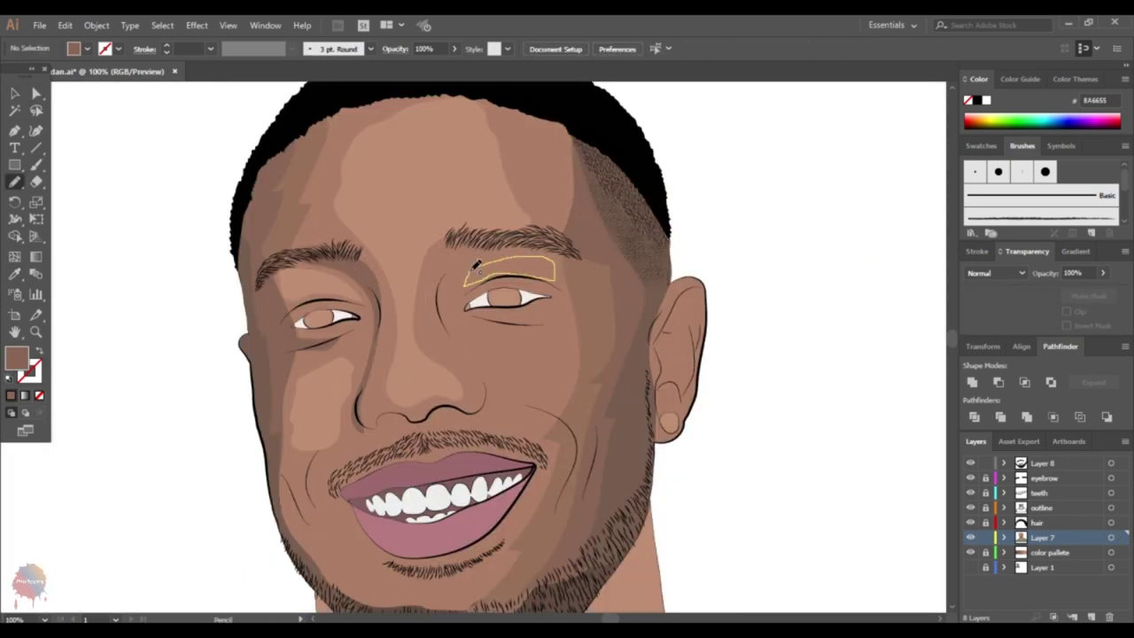
# - Draw a shading stroke below the right eye and close the right cheek highlight shape
pyautogui.press('v')
pyautogui.click(157, 132)
pyautogui.scroll(-1, 169, 179)
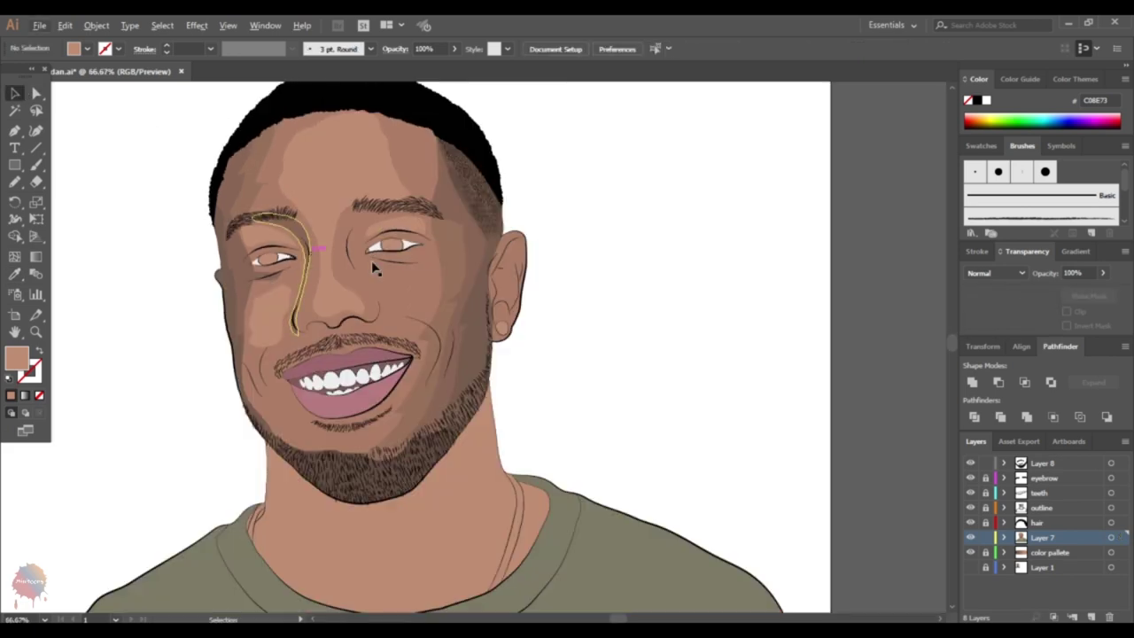
pyautogui.press('n')
pyautogui.scroll(1, 371, 266)
pyautogui.moveTo(348, 275); pyautogui.dragTo(369, 278)
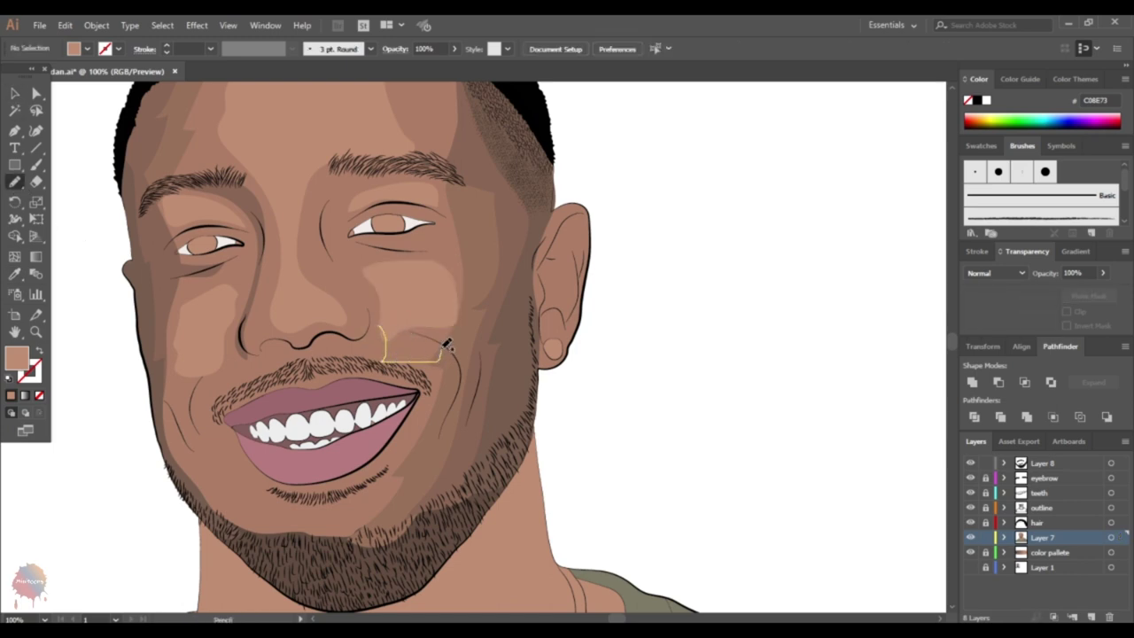
pyautogui.moveTo(446, 344); pyautogui.dragTo(382, 327)
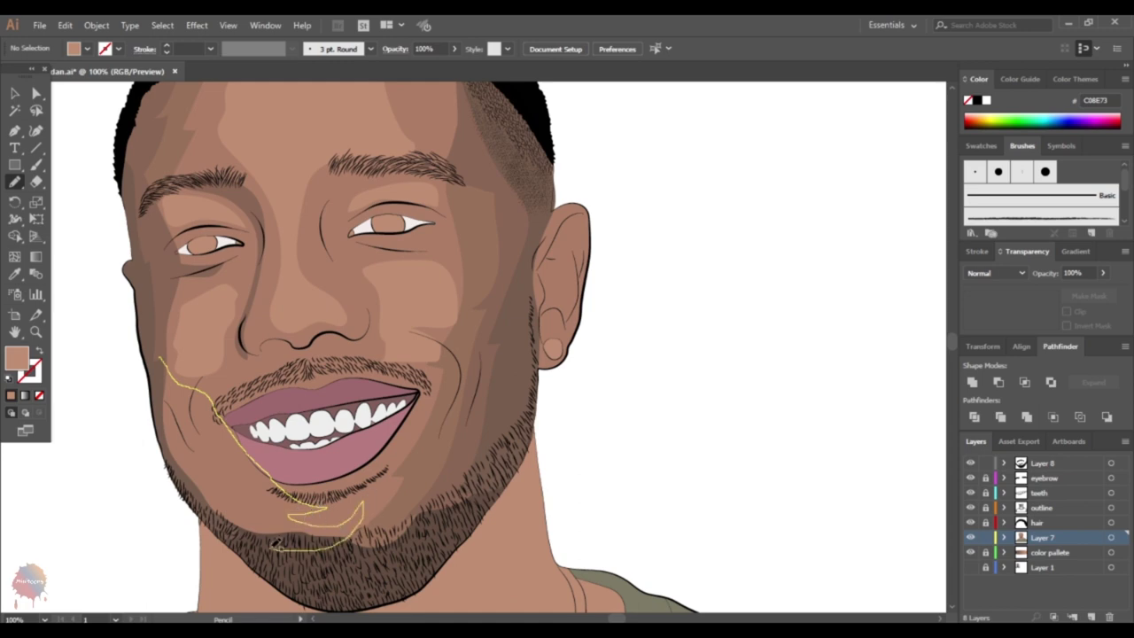
# - Draw a dark shading shape along the left jaw
pyautogui.moveTo(278, 543); pyautogui.dragTo(152, 361)
pyautogui.press('v')
pyautogui.click(126, 473)
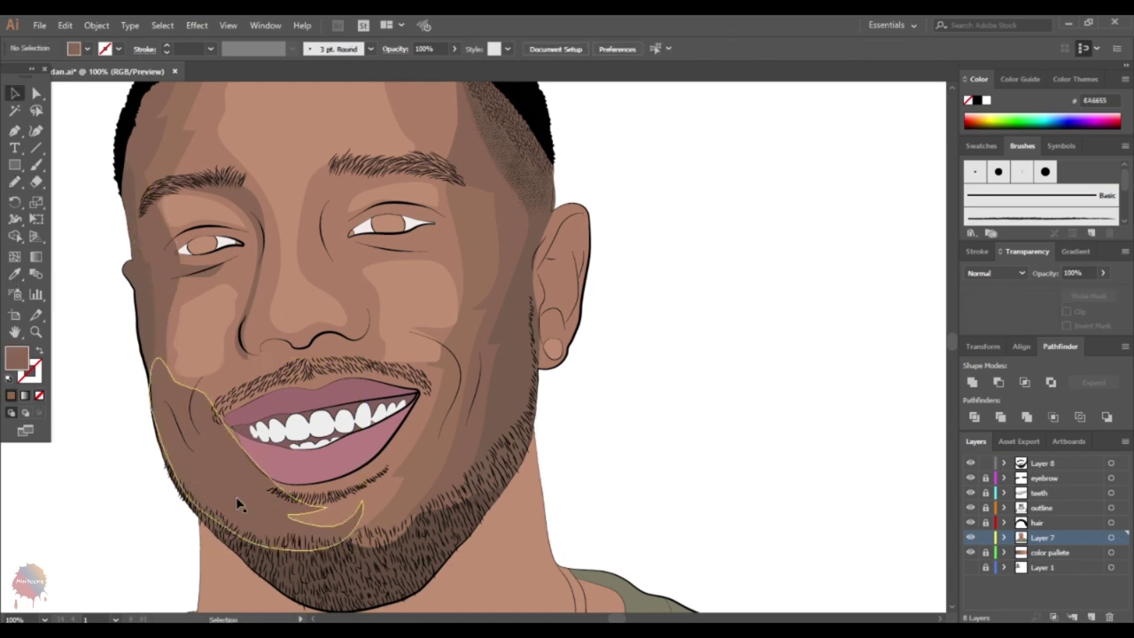
pyautogui.press('n')
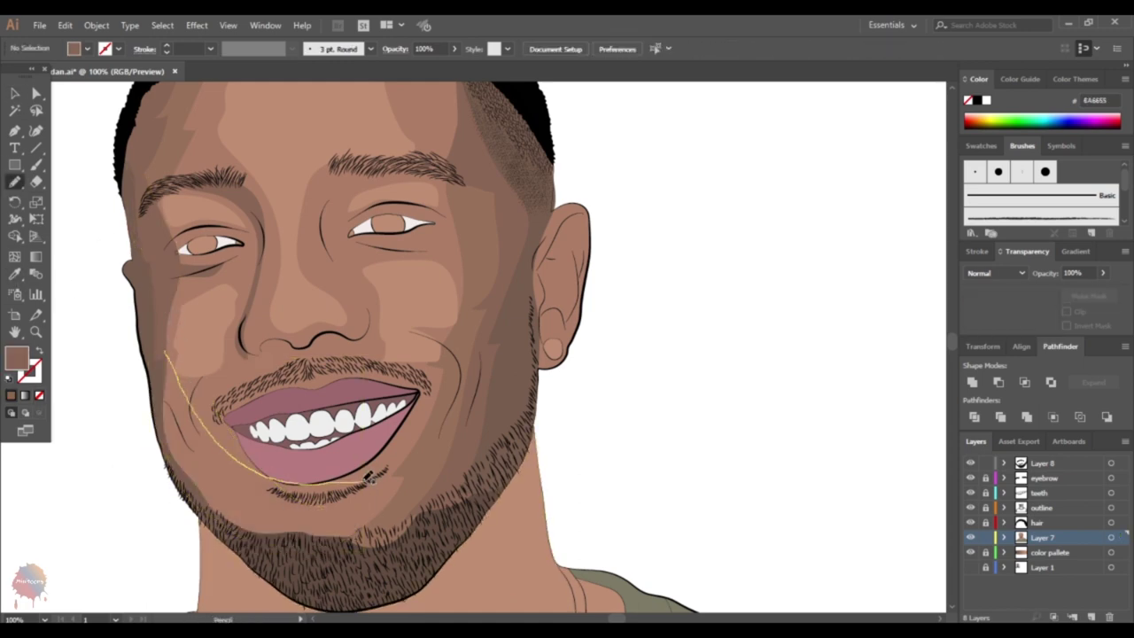
# - Add a brown shadow curve from left cheek to chin and rearrange its stacking order
pyautogui.moveTo(202, 490); pyautogui.dragTo(164, 355)
pyautogui.press('i')
pyautogui.click(147, 266)
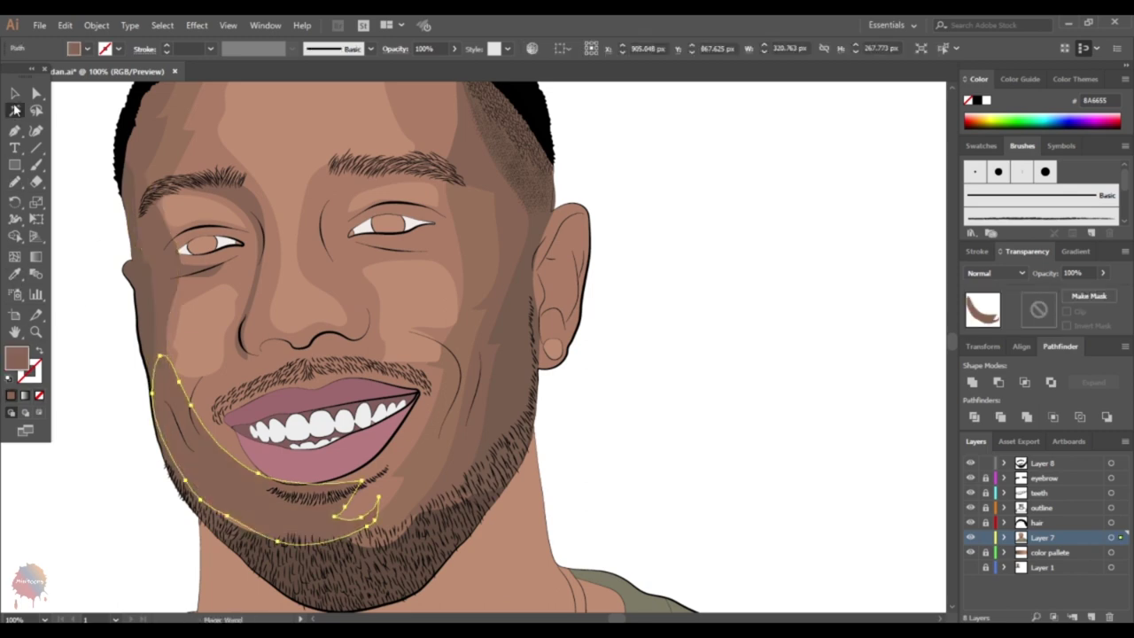
pyautogui.press('v')
pyautogui.rightClick(145, 324)
pyautogui.click(337, 536)
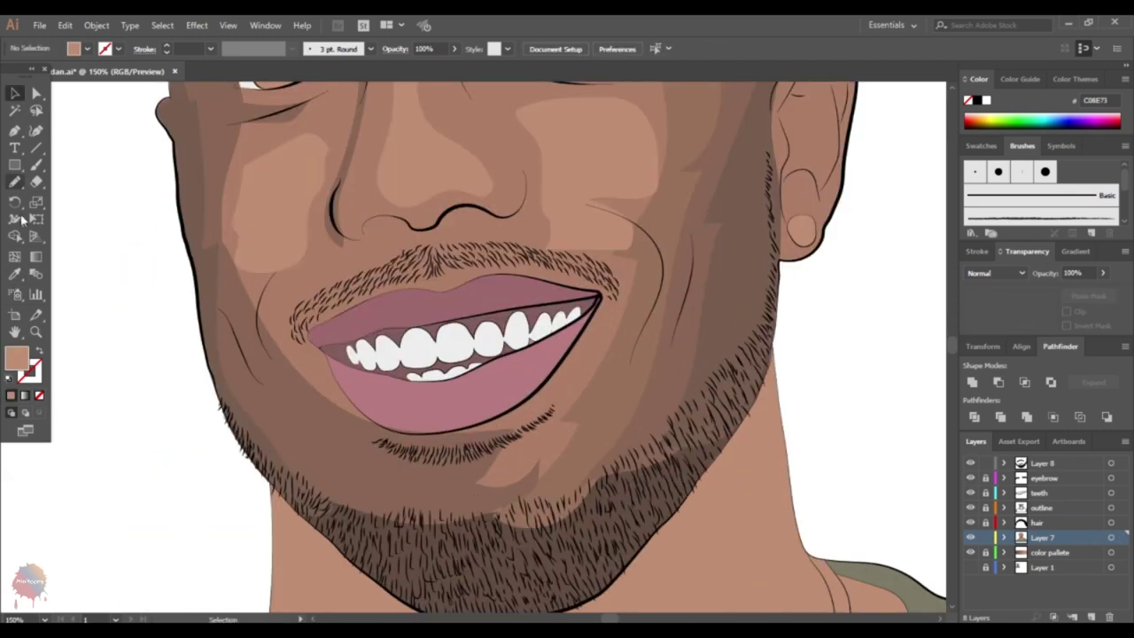
# - Shade the chin with a palette-brown shadow shape
pyautogui.moveTo(468, 472); pyautogui.dragTo(469, 479)
pyautogui.press('i')
pyautogui.click(408, 537)
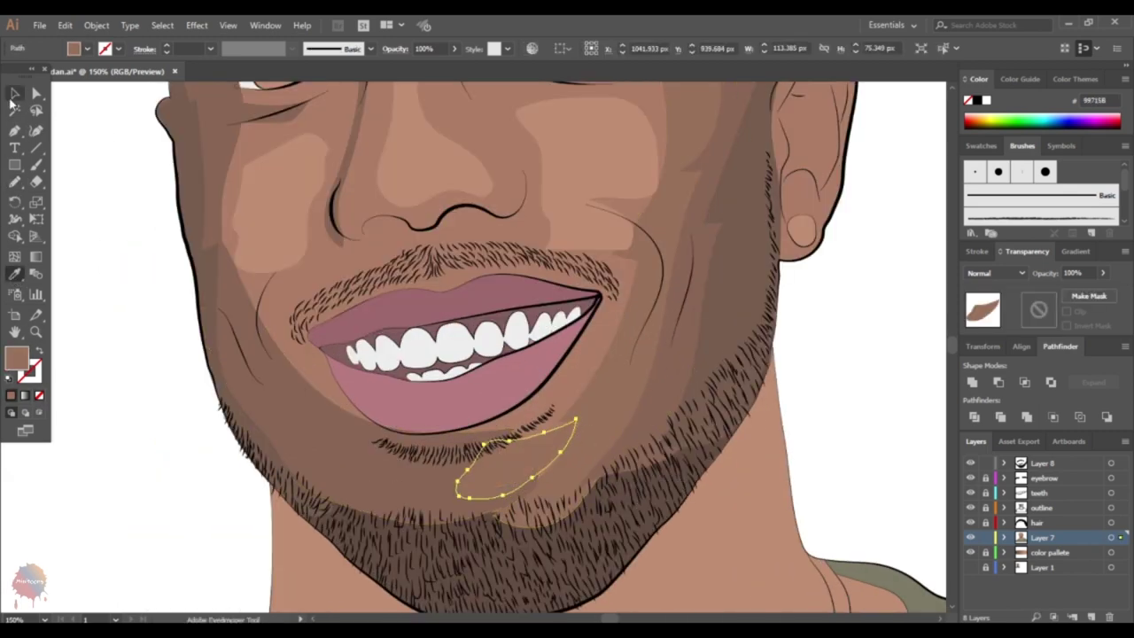
pyautogui.press('v')
pyautogui.hotkey('ctrl', 'shift', 'a')
pyautogui.hotkey('ctrl', '-')
pyautogui.hotkey('ctrl', '0')
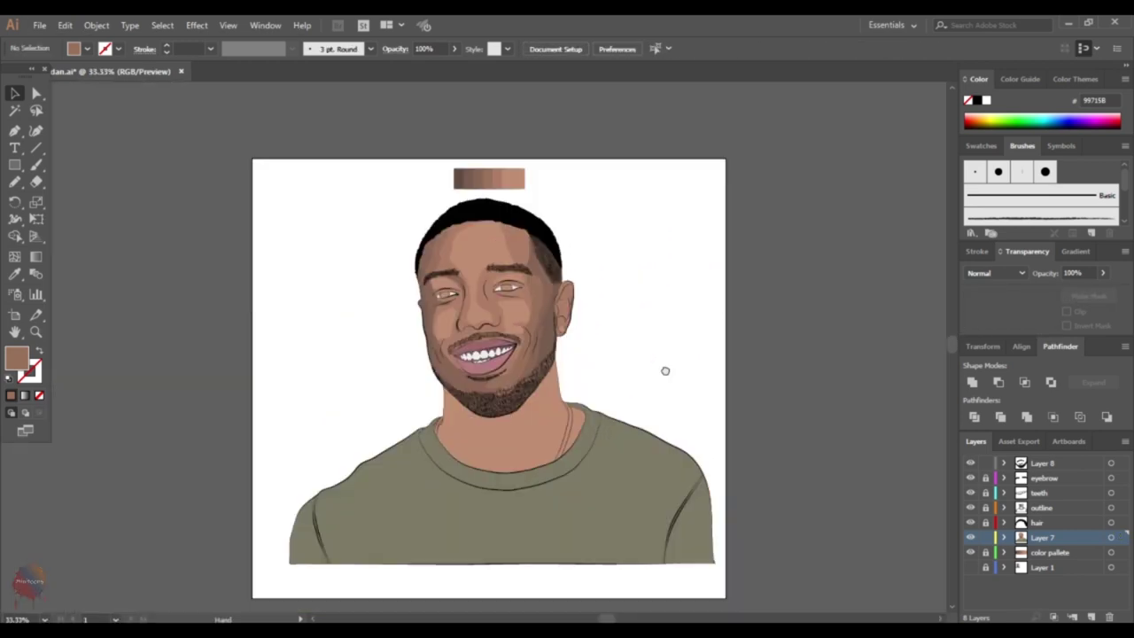
pyautogui.hotkey('ctrl', '1')
pyautogui.press('n')
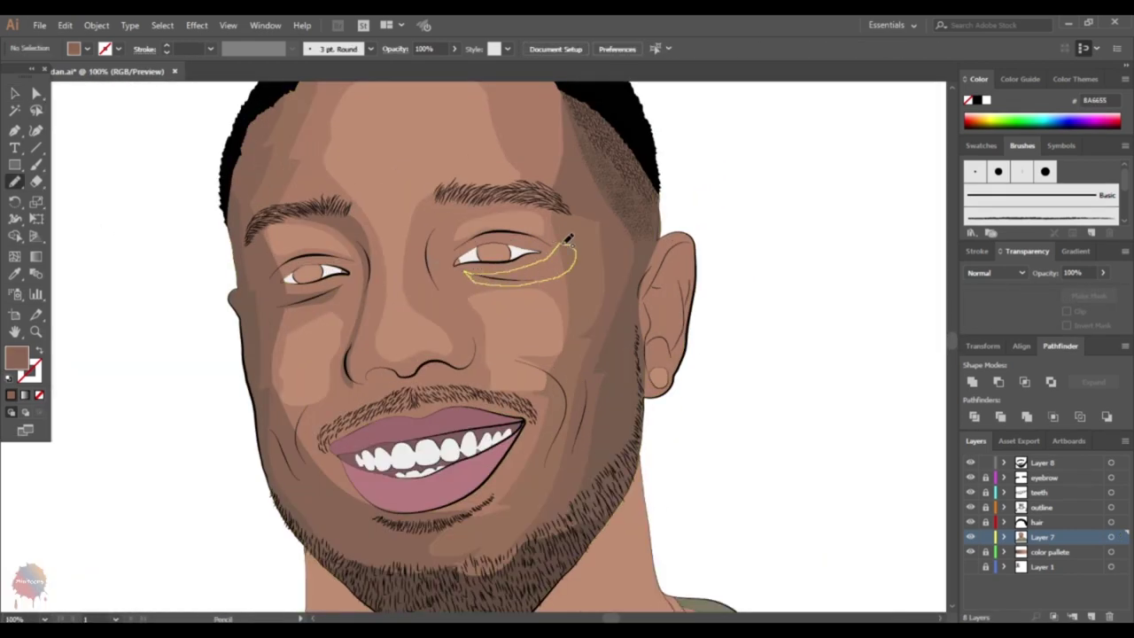
# - Add a palette-brown shadow shape under the right eye
pyautogui.moveTo(568, 240); pyautogui.dragTo(520, 228)
pyautogui.press('i')
pyautogui.click(567, 354)
pyautogui.press('v')
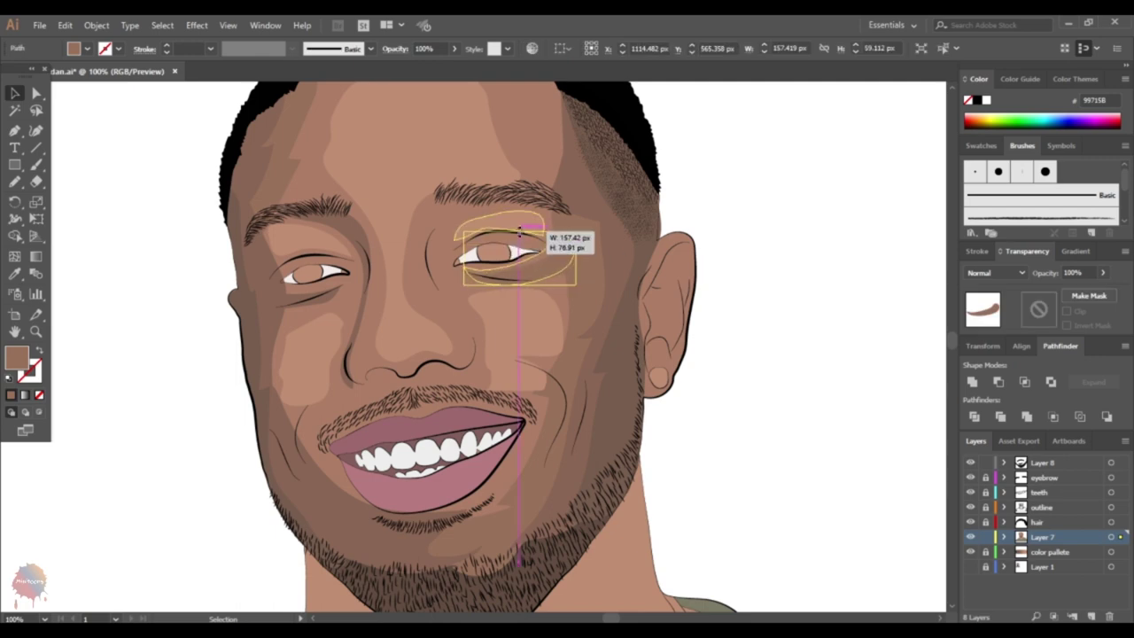
pyautogui.hotkey('ctrl', 'shift', 'a')
pyautogui.hotkey('ctrl', '0')
pyautogui.hotkey('ctrl', '1')
pyautogui.press('n')
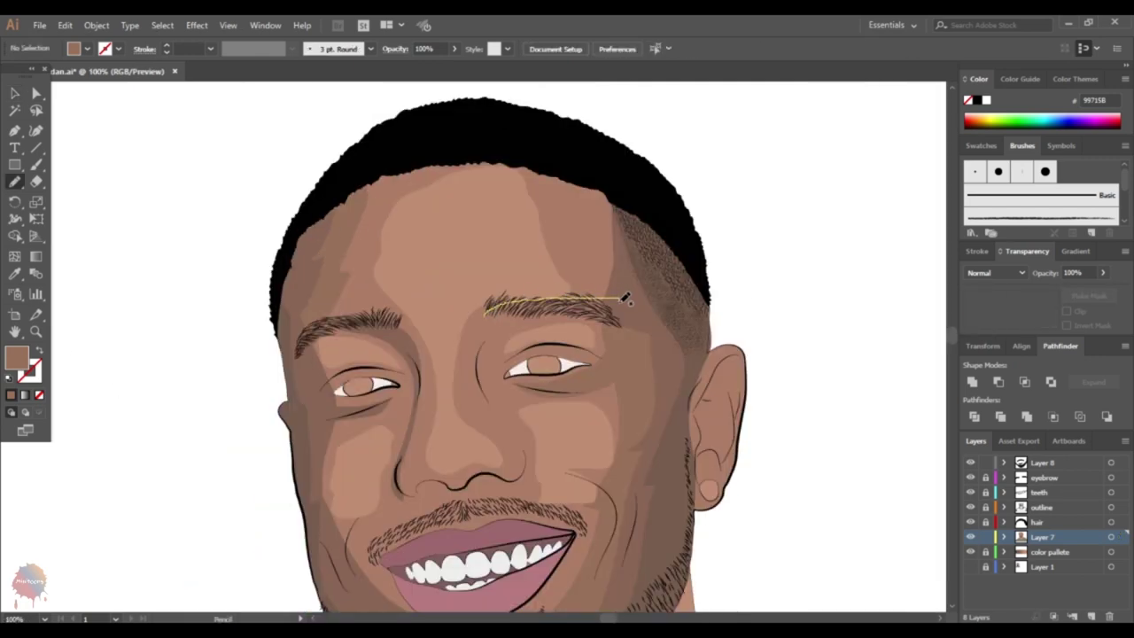
# - Shade the right eyebrow with a palette-brown shape
pyautogui.moveTo(487, 318); pyautogui.dragTo(484, 319)
pyautogui.press('i')
pyautogui.click(557, 265)
pyautogui.hotkey('ctrl', 'shift', 'a')
pyautogui.press('v')
pyautogui.click(496, 322)
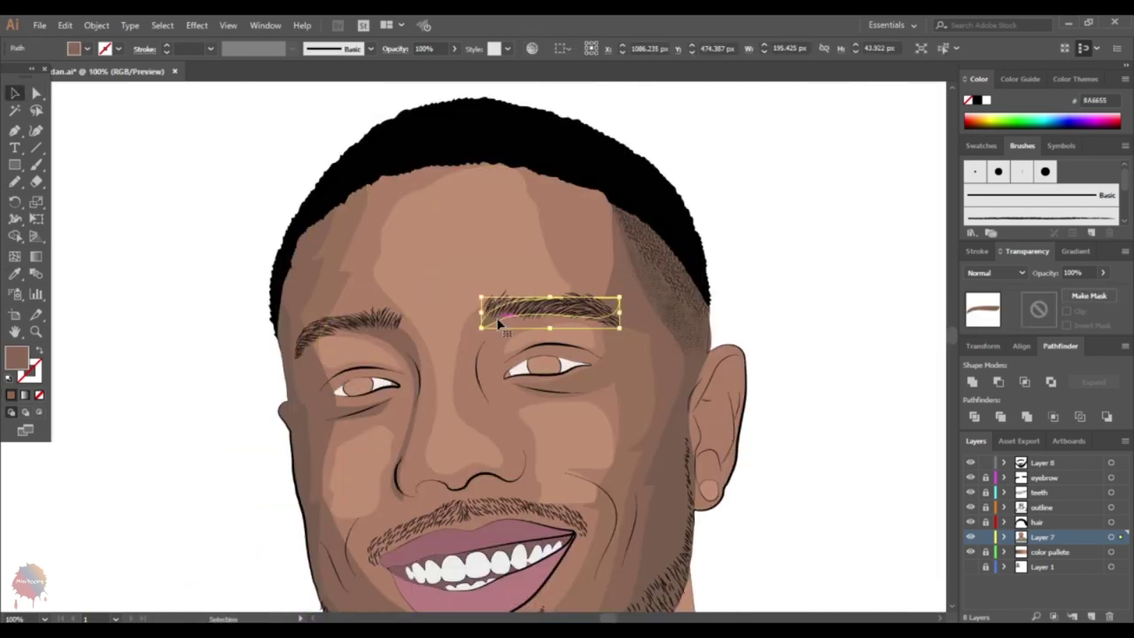
pyautogui.click(60, 232)
pyautogui.scroll(-1, 251, 322)
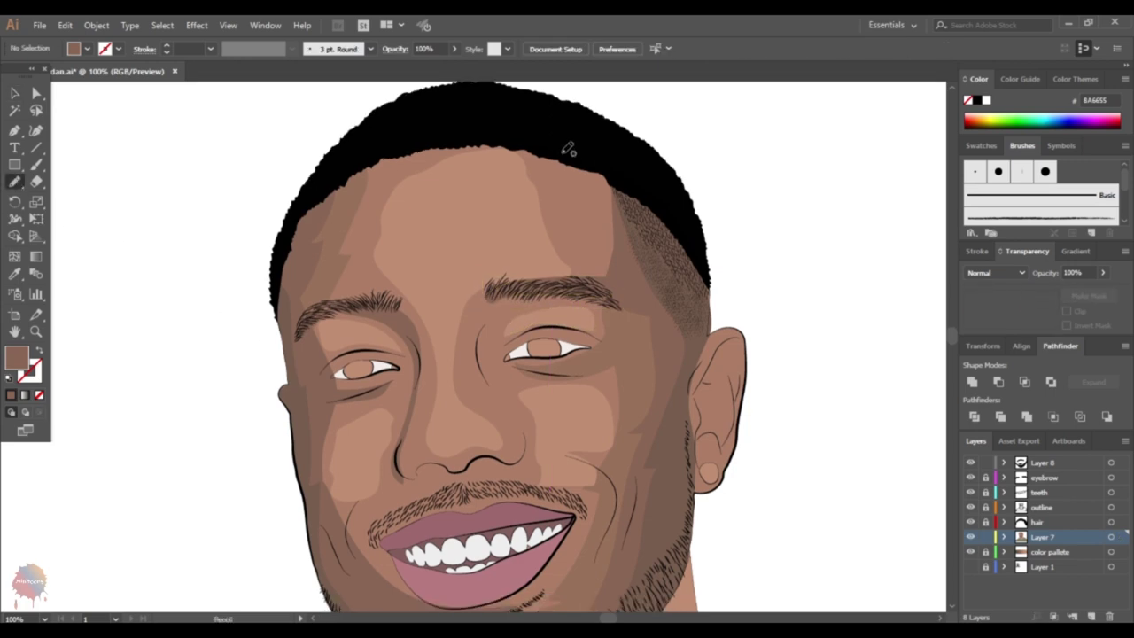
pyautogui.hotkey('ctrl', 'a')
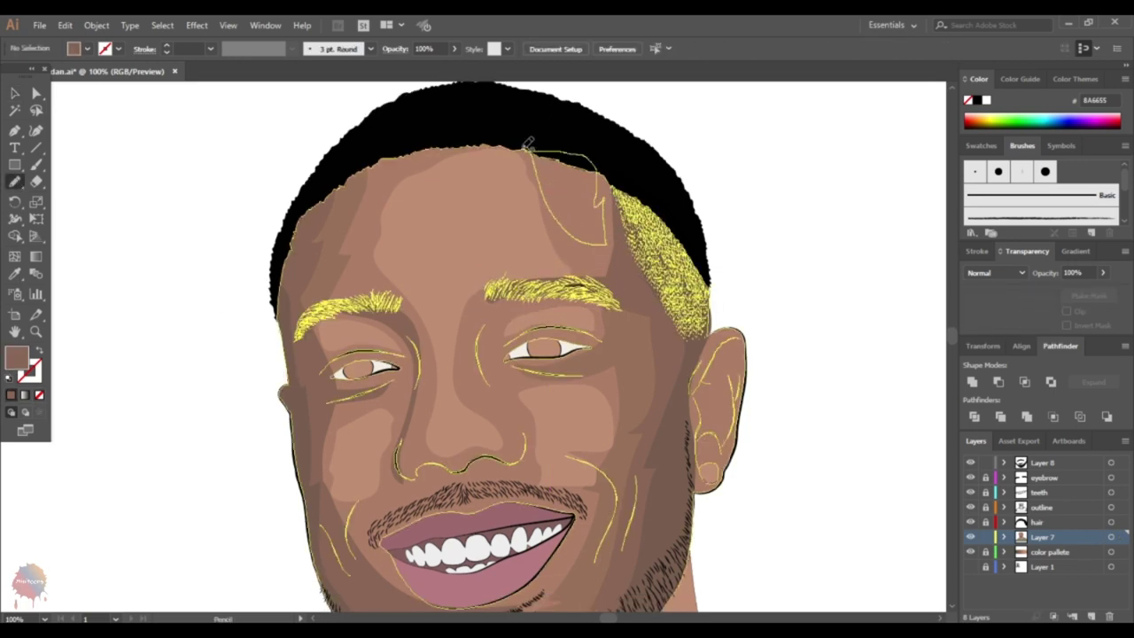
# - Add a dark brown shading shape on the upper forehead
pyautogui.moveTo(528, 142); pyautogui.dragTo(529, 145)
pyautogui.press('i')
pyautogui.click(656, 399)
pyautogui.hotkey('ctrl', 'shift', 'a')
pyautogui.press('v')
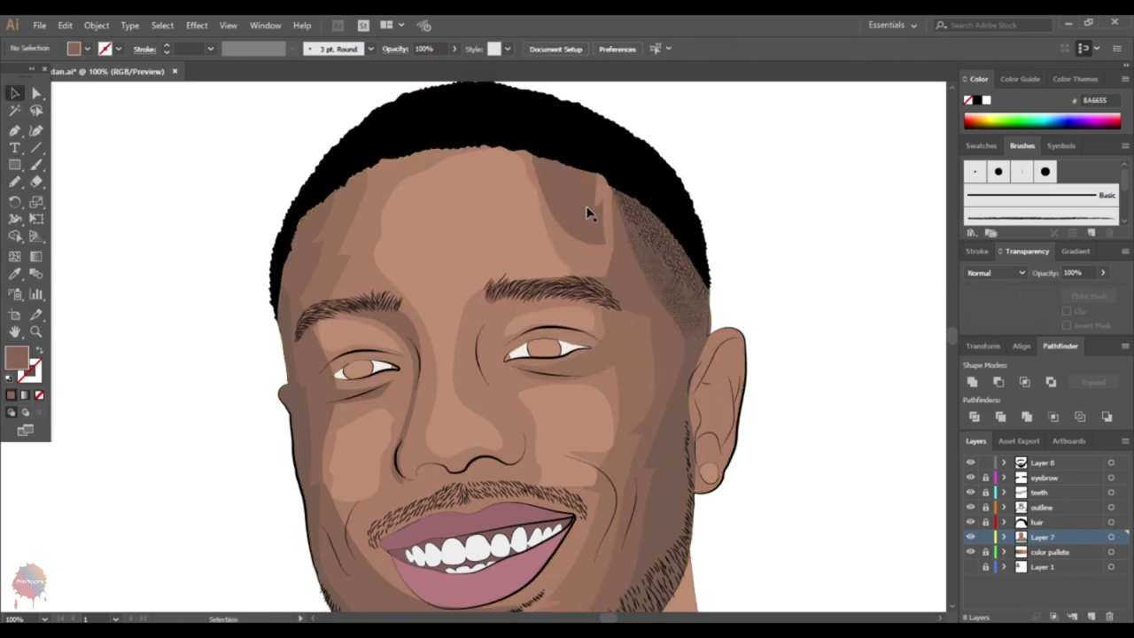
pyautogui.hotkey('ctrl', '-')
pyautogui.hotkey('ctrl', '+')
pyautogui.hotkey('ctrl', '+')
pyautogui.press('n')
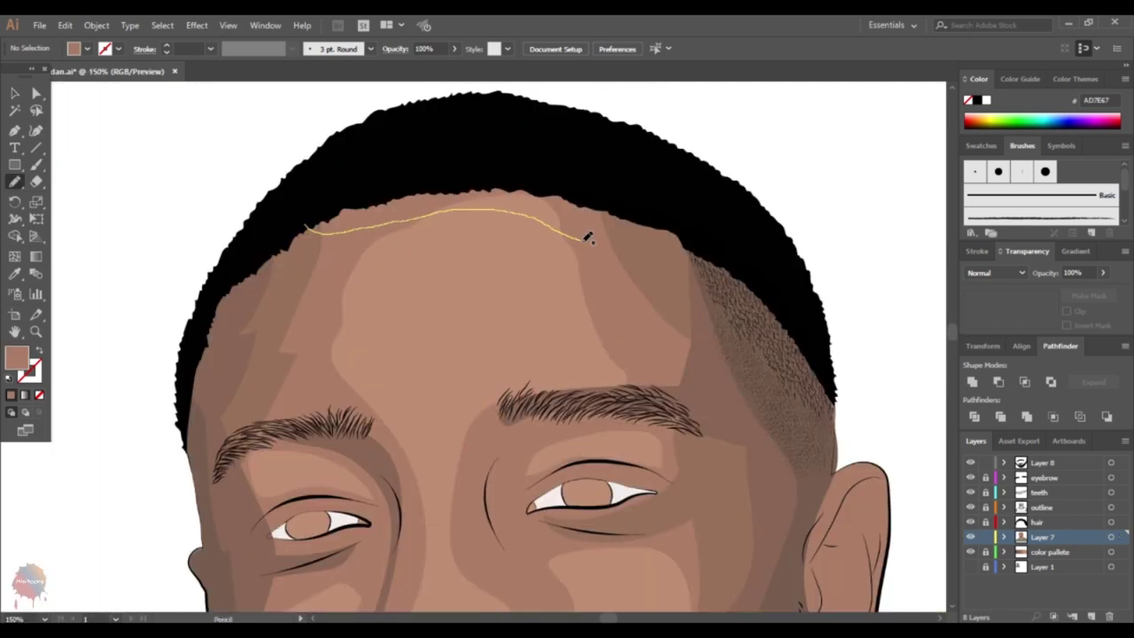
# - Draw a darker brown shadow band along the forehead hairline
pyautogui.moveTo(599, 164); pyautogui.dragTo(305, 229)
pyautogui.press('i')
pyautogui.click(673, 336)
pyautogui.hotkey('ctrl', 'shift', 'a')
pyautogui.press('v')
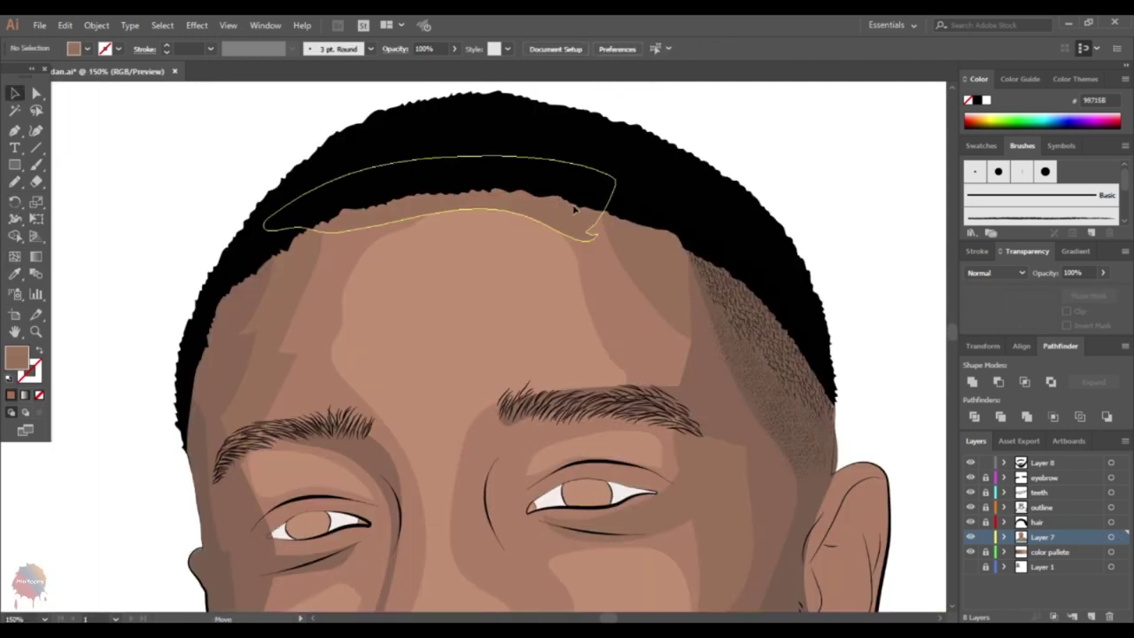
pyautogui.hotkey('ctrl', '-')
pyautogui.hotkey('ctrl', '-')
pyautogui.hotkey('ctrl', '+')
pyautogui.hotkey('ctrl', '+')
# - Pencil a shadow shape along the jaw and up the neck under the beard
pyautogui.press('n')
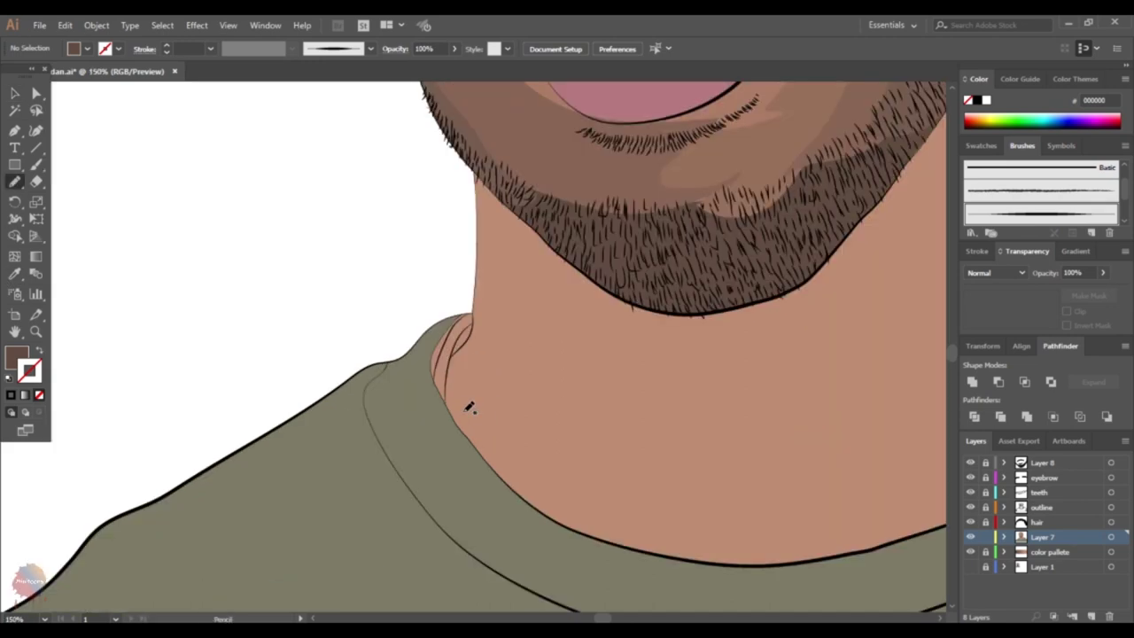
pyautogui.moveTo(492, 339); pyautogui.dragTo(727, 330)
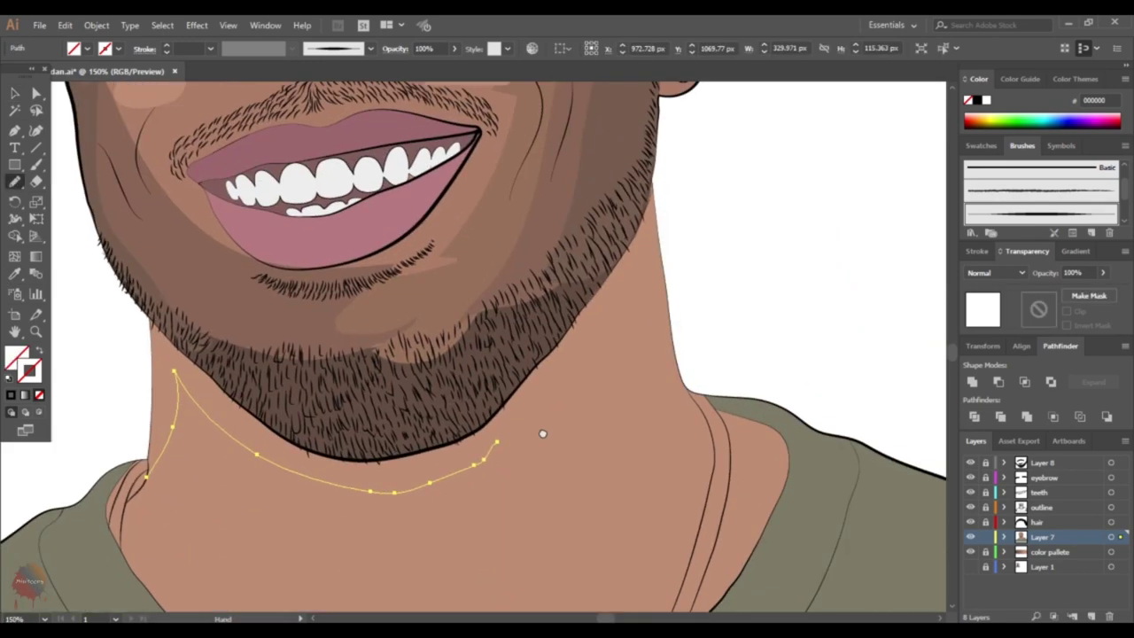
pyautogui.moveTo(544, 435); pyautogui.dragTo(610, 298)
pyautogui.hotkey('ctrl', '+')
pyautogui.hotkey('ctrl', '+')
pyautogui.hotkey('ctrl', '-')
pyautogui.hotkey('ctrl', '-')
pyautogui.hotkey('ctrl', '-')
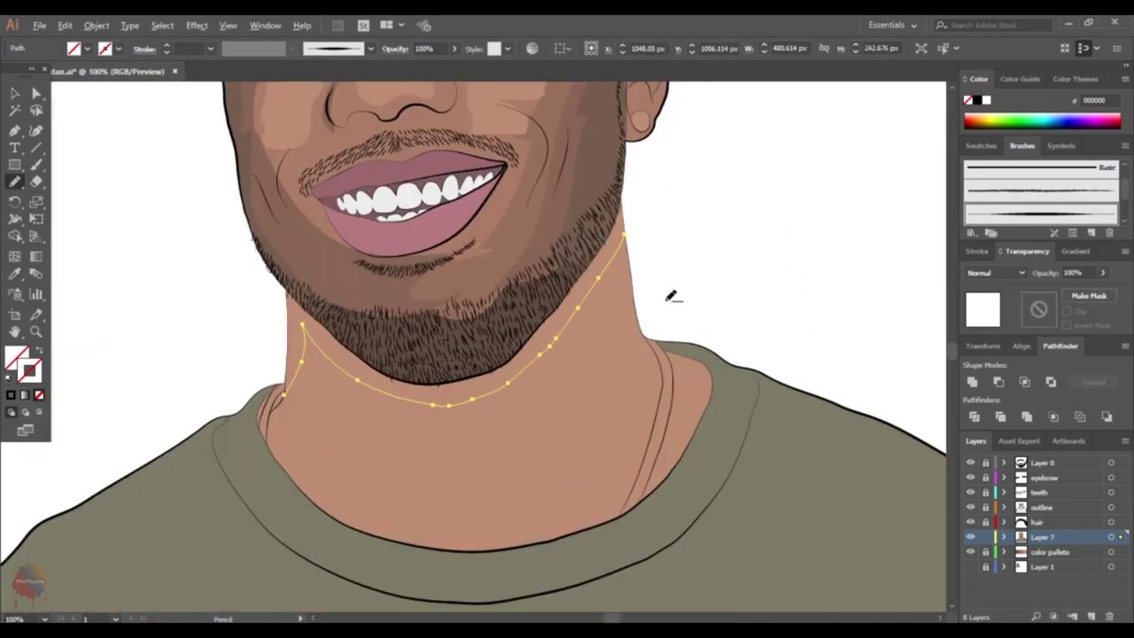
pyautogui.hotkey('ctrl', '+')
pyautogui.hotkey('ctrl', '+')
pyautogui.hotkey('ctrl', '+')
pyautogui.hotkey('ctrl', '+')
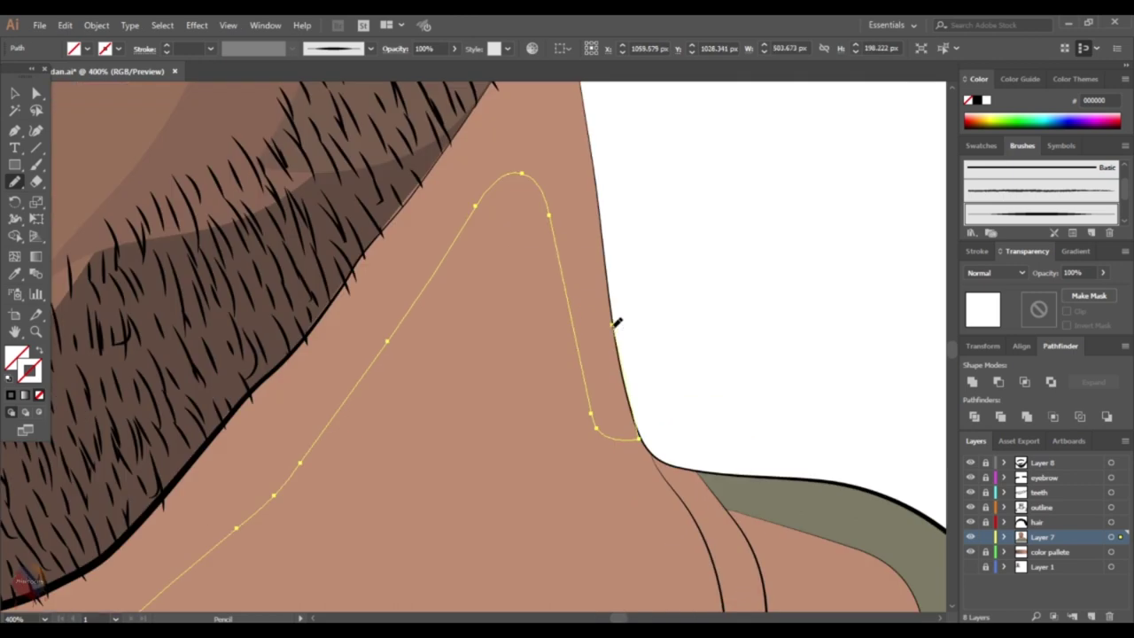
pyautogui.scroll(2, 615, 322)
pyautogui.scroll(2, 605, 290)
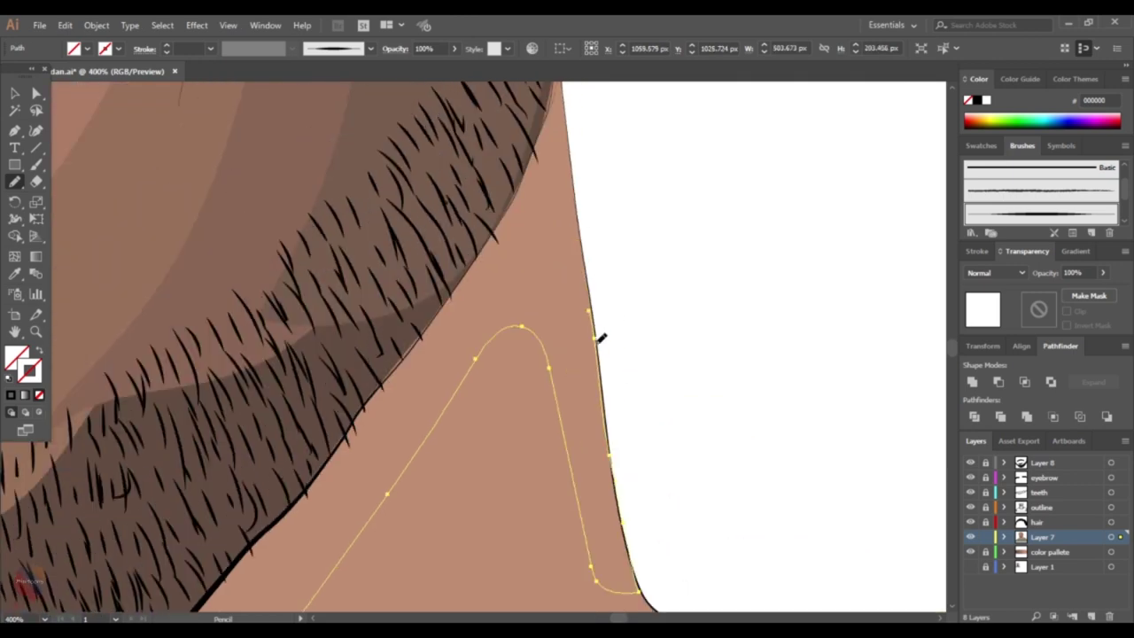
pyautogui.scroll(2, 584, 248)
pyautogui.scroll(2, 579, 316)
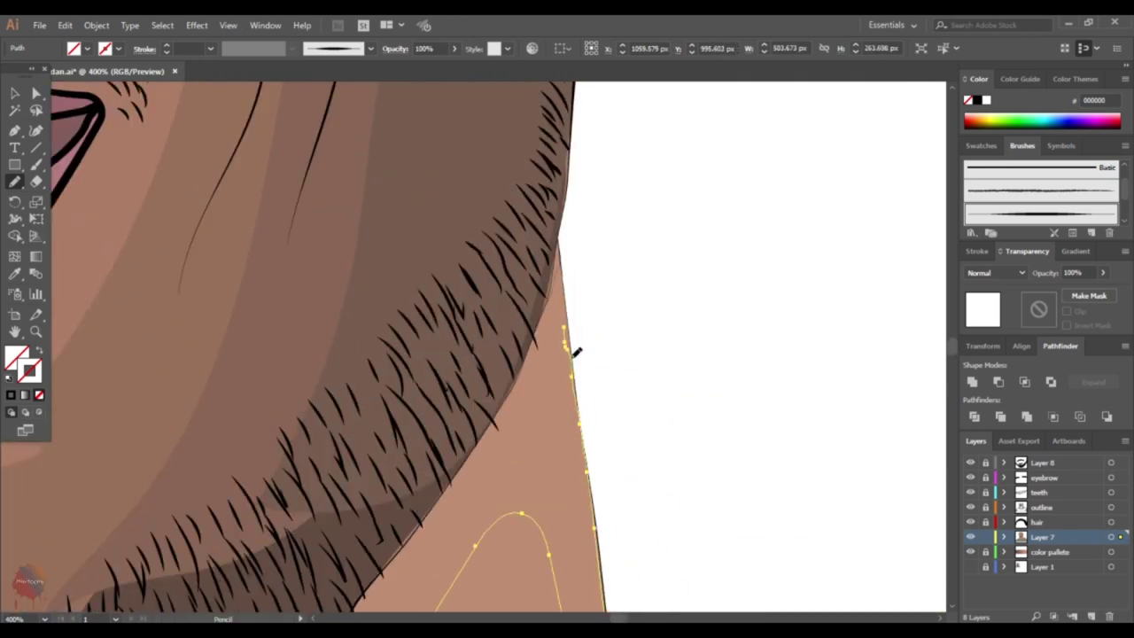
pyautogui.scroll(-3, 602, 248)
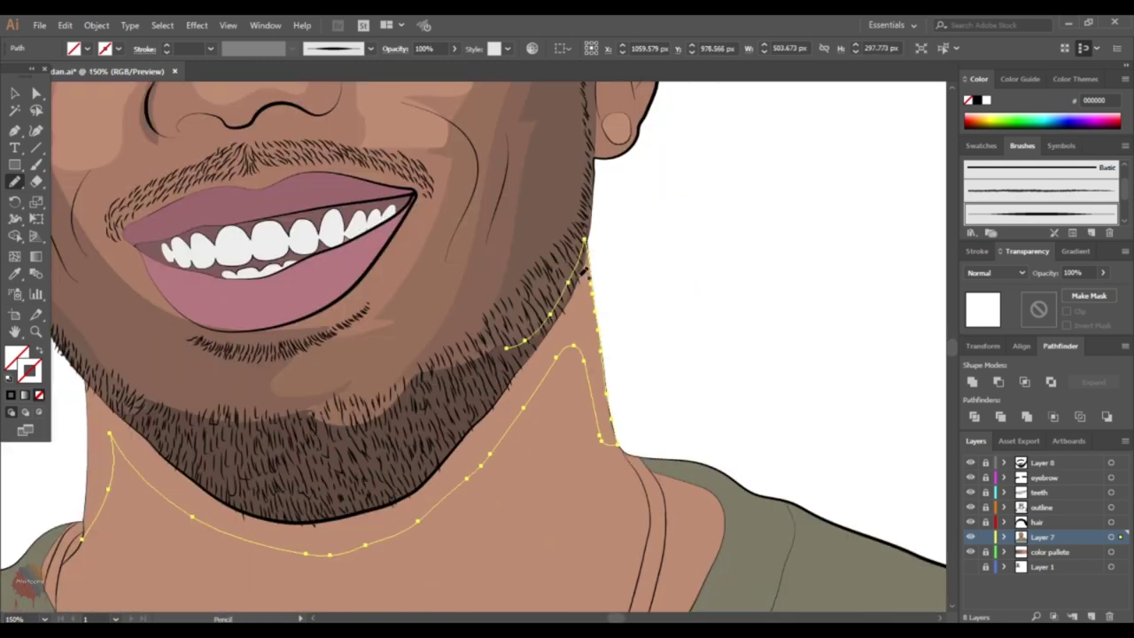
pyautogui.moveTo(180, 427); pyautogui.dragTo(470, 361)
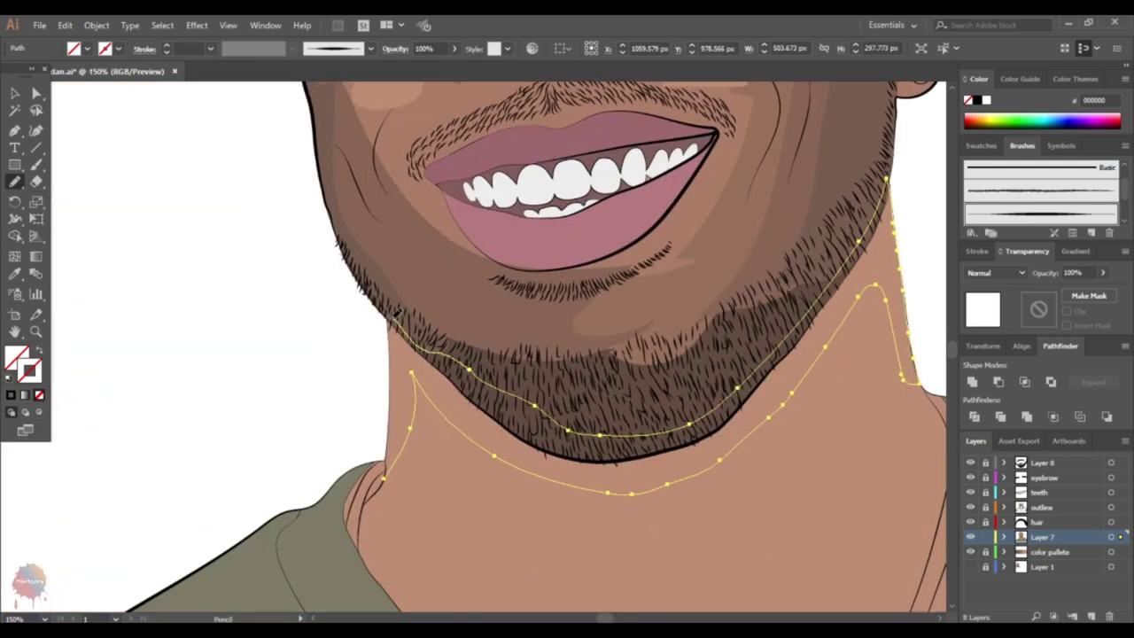
pyautogui.scroll(3, 396, 312)
pyautogui.scroll(-2, 410, 350)
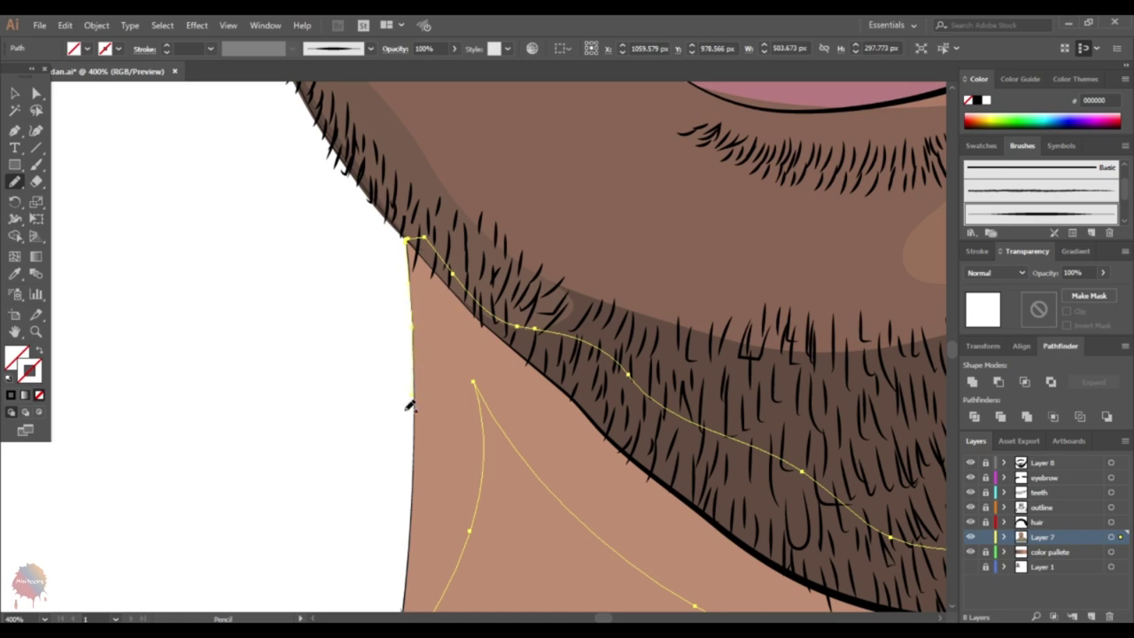
pyautogui.scroll(1, 410, 406)
pyautogui.scroll(-3, 426, 372)
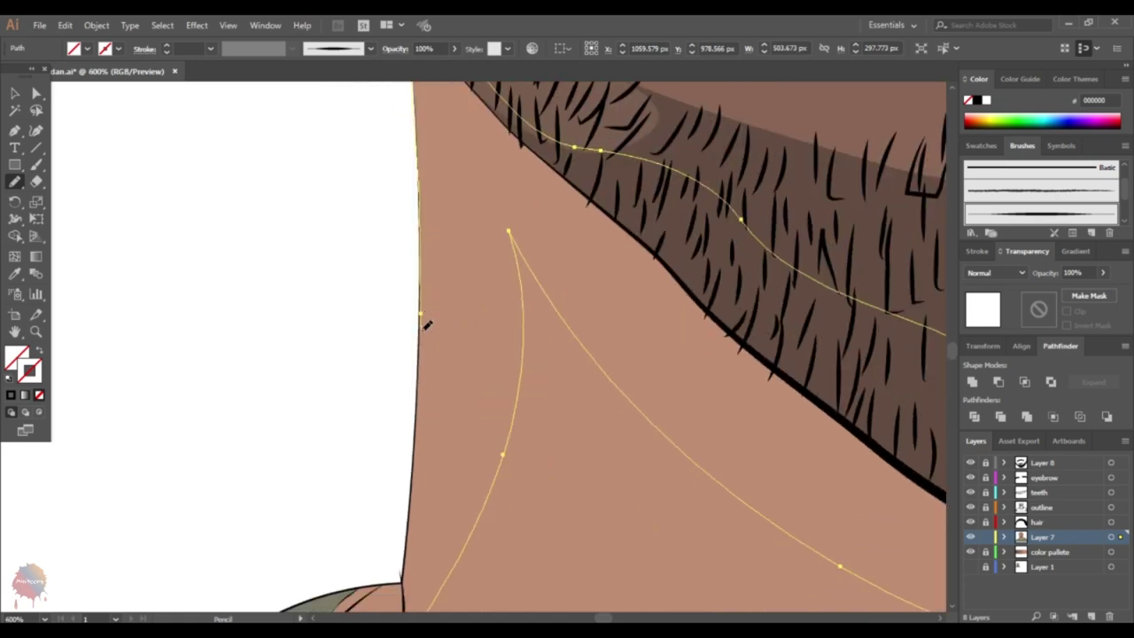
pyautogui.scroll(-3, 426, 450)
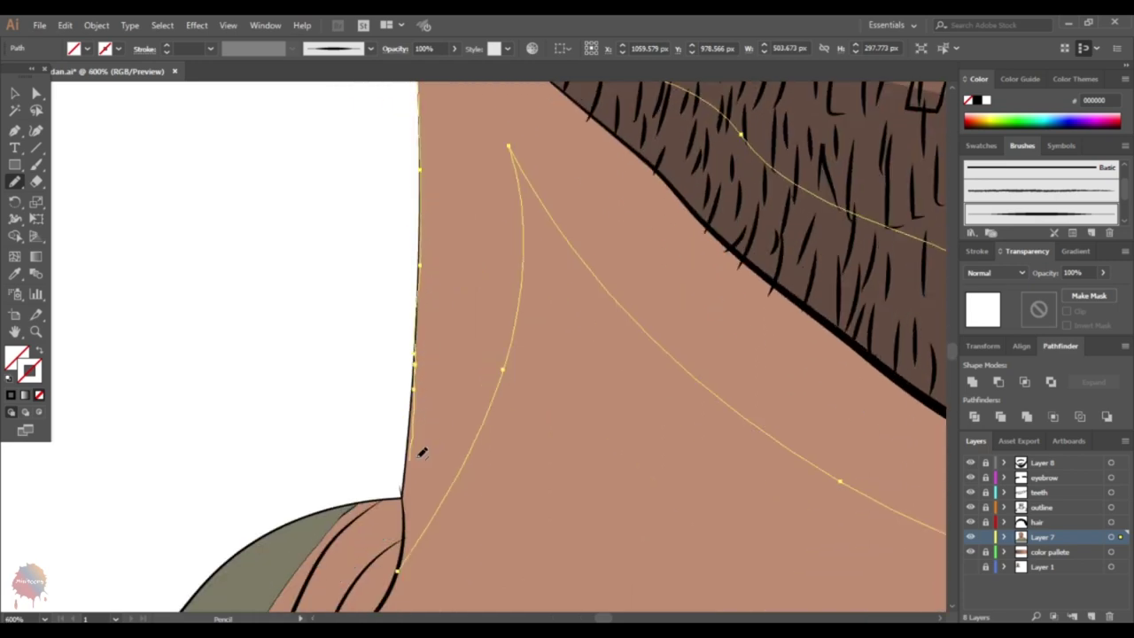
pyautogui.scroll(-2, 421, 452)
pyautogui.scroll(-3, 562, 380)
pyautogui.scroll(-2, 562, 380)
# - Fill the neck shadow with a brown sampled from the colour palette
pyautogui.press('i')
pyautogui.scroll(-1, 483, 144)
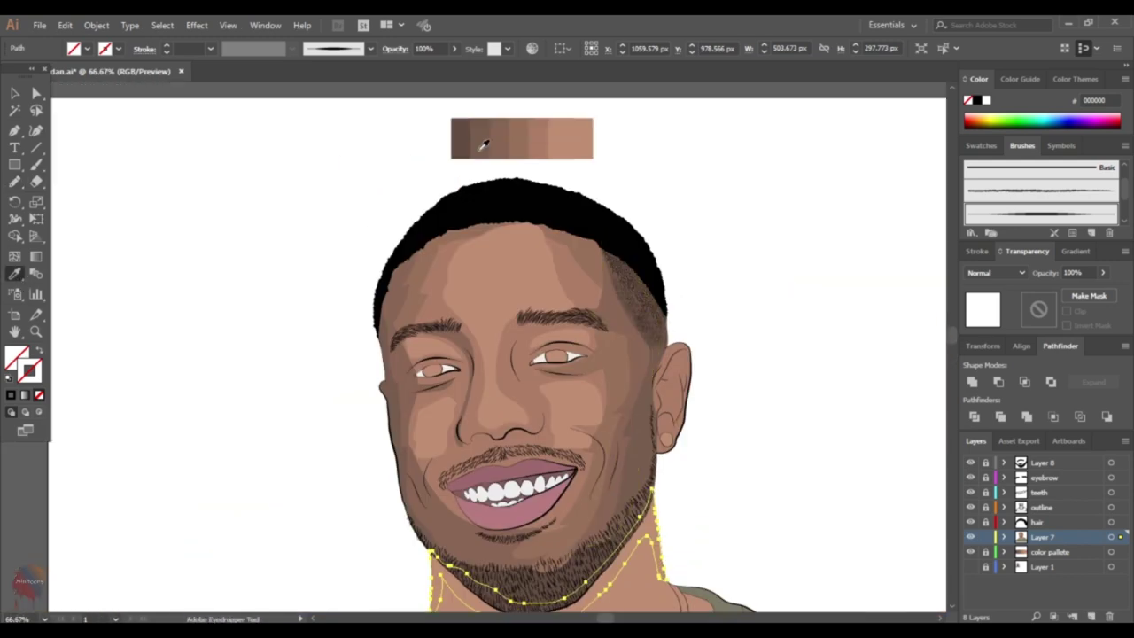
pyautogui.click(483, 145)
pyautogui.scroll(-2, 418, 139)
# - Pull the neck shadow's anchor down into a sharp tip
pyautogui.press('a')
pyautogui.scroll(2, 311, 405)
pyautogui.scroll(2, 431, 417)
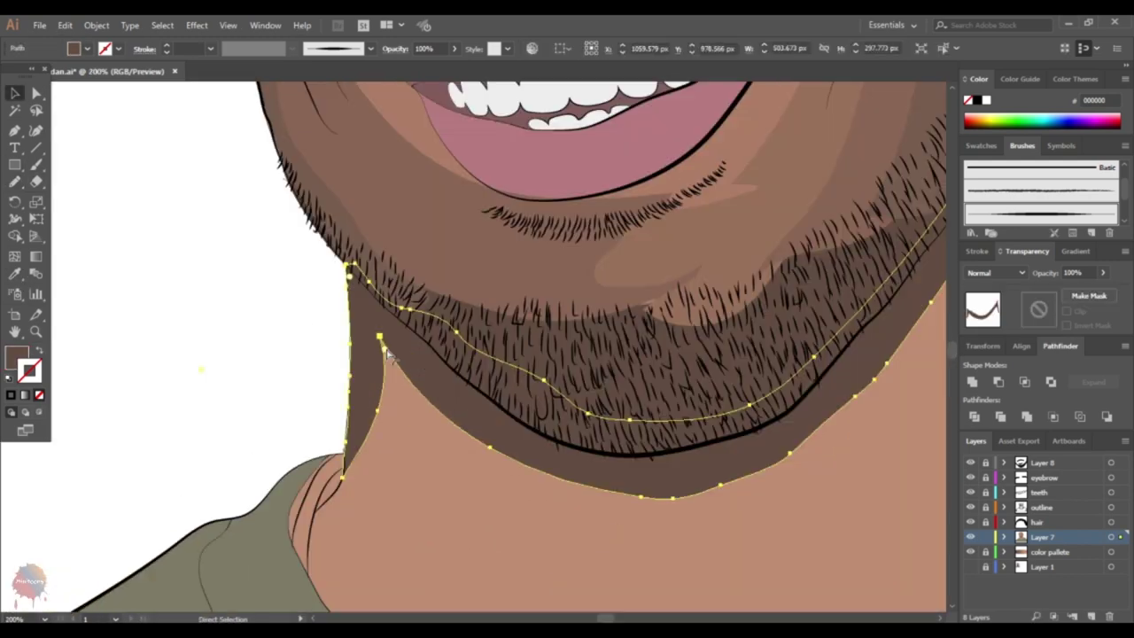
pyautogui.moveTo(380, 336); pyautogui.dragTo(392, 366)
pyautogui.press('v')
pyautogui.scroll(-3, 670, 486)
pyautogui.scroll(4, 478, 457)
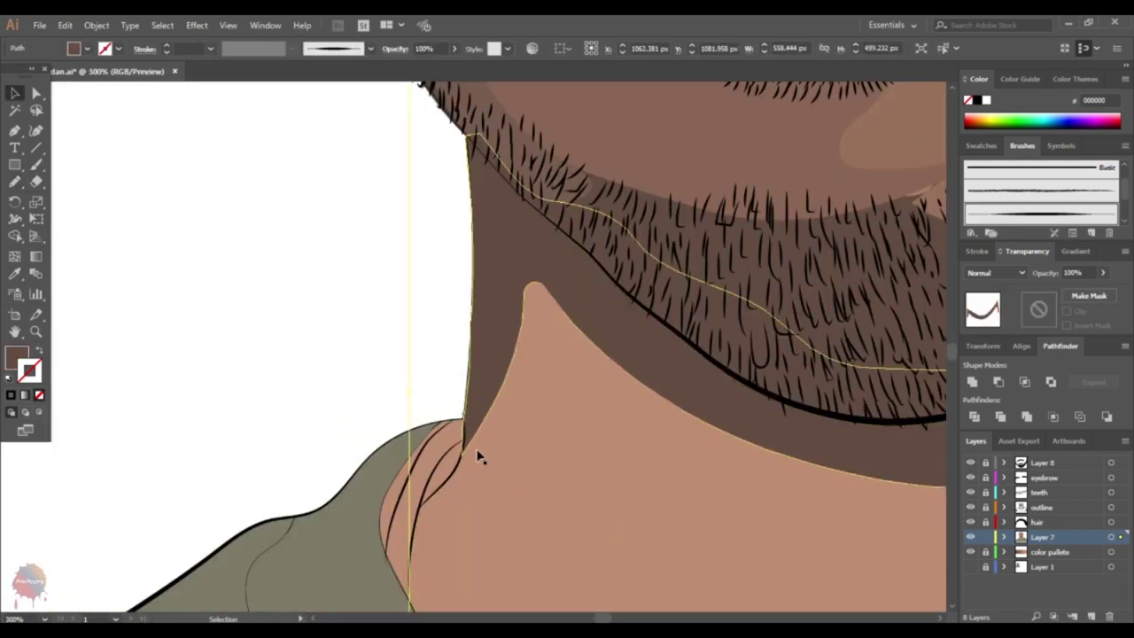
pyautogui.scroll(-1, 478, 456)
# - Draw another neck shadow shape and give it a darker brown fill
pyautogui.hotkey('ctrl', 'shift', 'a')
pyautogui.press('n')
pyautogui.scroll(-2, 454, 385)
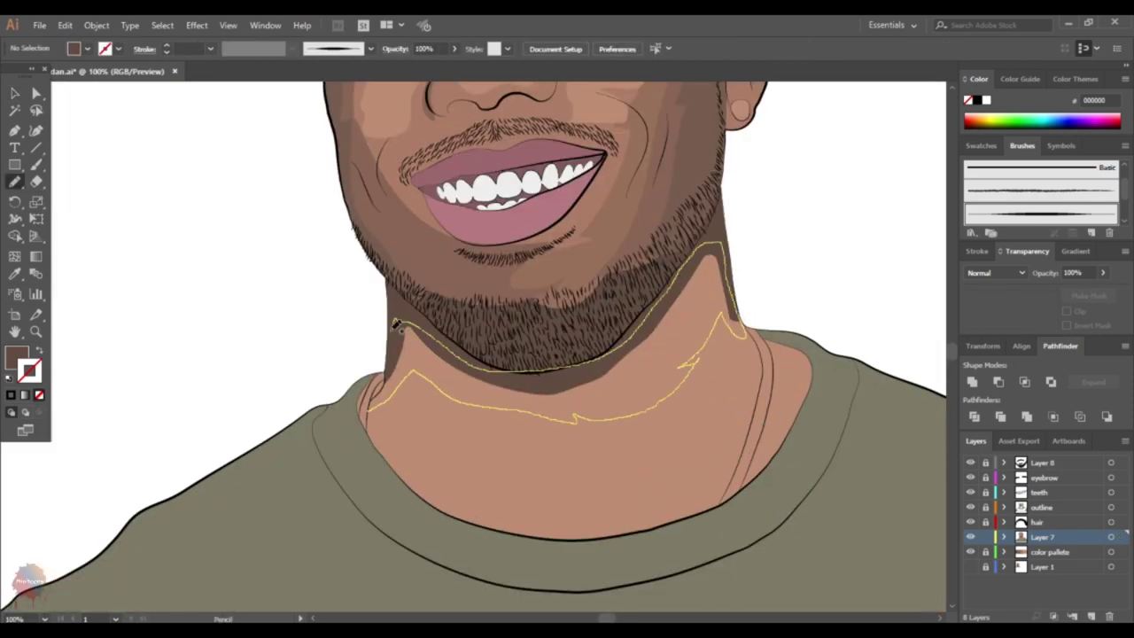
pyautogui.press('v')
pyautogui.click(373, 401)
pyautogui.scroll(-2, 373, 402)
pyautogui.scroll(2, 355, 372)
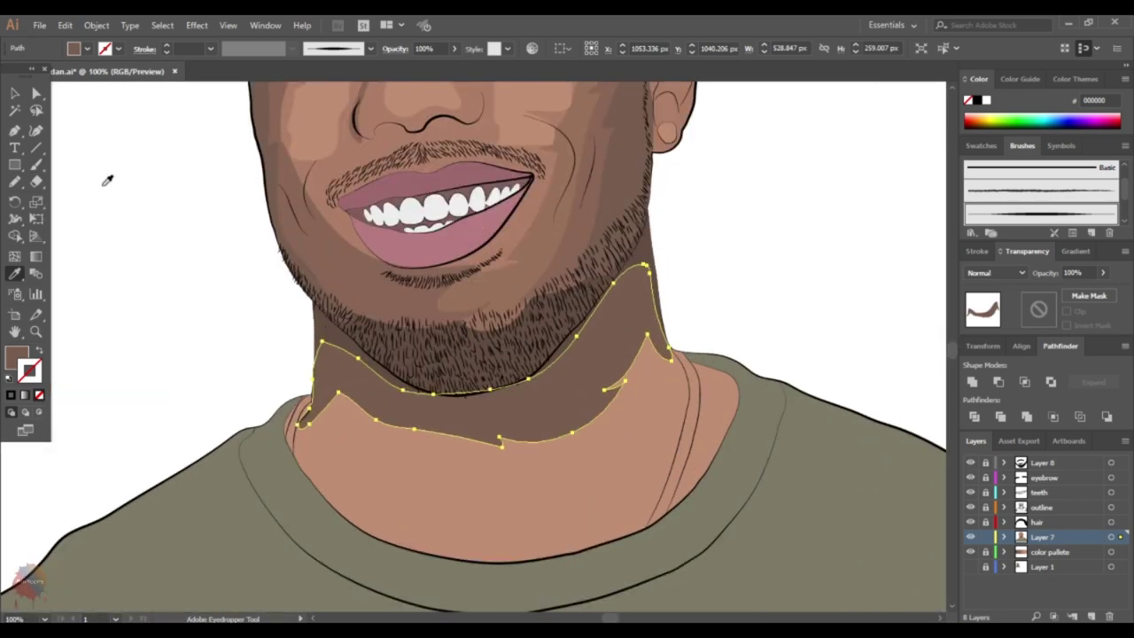
pyautogui.click(106, 178)
pyautogui.click(327, 342)
# - Begin tracing a new outline across the lower neck
pyautogui.scroll(-2, 474, 253)
pyautogui.click(753, 296)
pyautogui.scroll(-1, 673, 381)
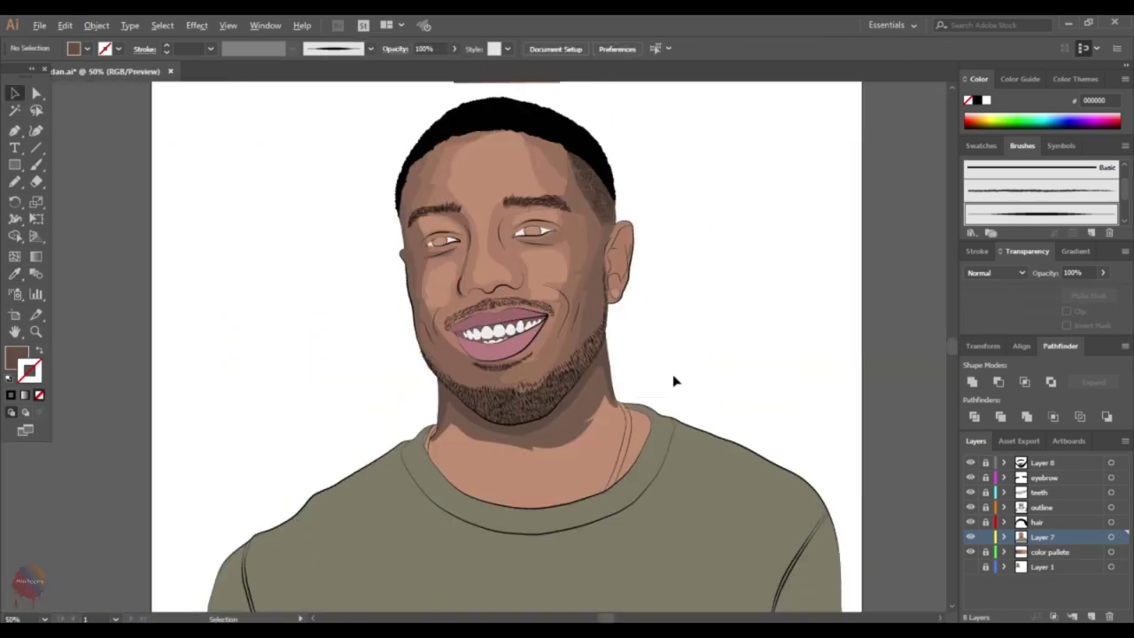
pyautogui.press('n')
pyautogui.scroll(1, 532, 494)
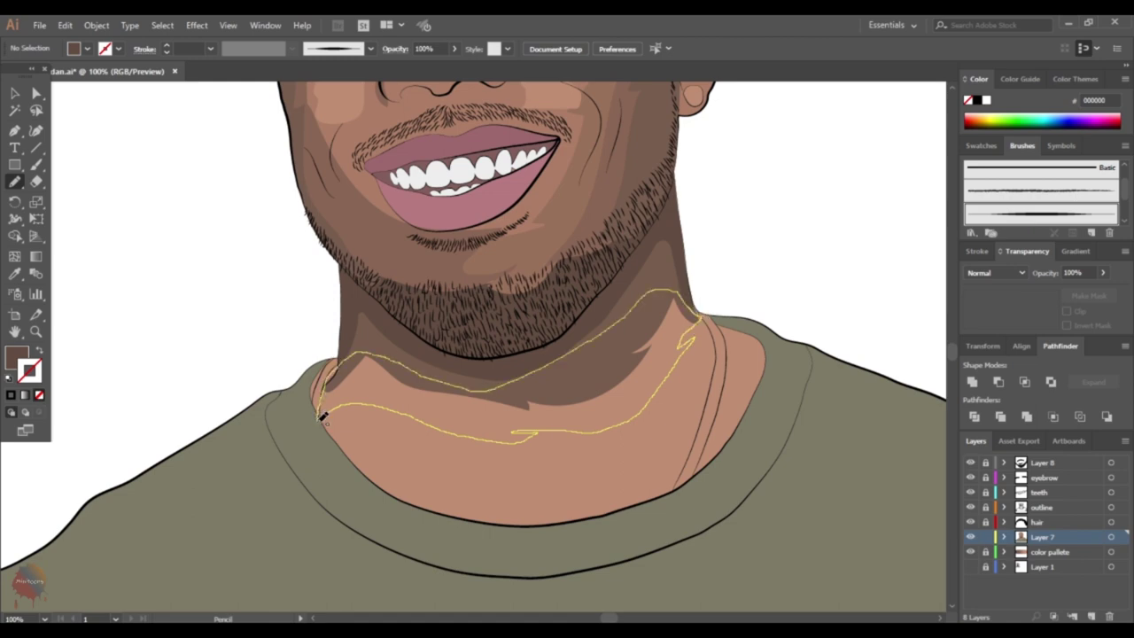
# - Fill the new neck shape with skin tone and send it one step backward
pyautogui.press('i')
pyautogui.scroll(-3, 322, 417)
pyautogui.click(620, 195)
pyautogui.scroll(3, 752, 362)
pyautogui.press('v')
pyautogui.rightClick(608, 119)
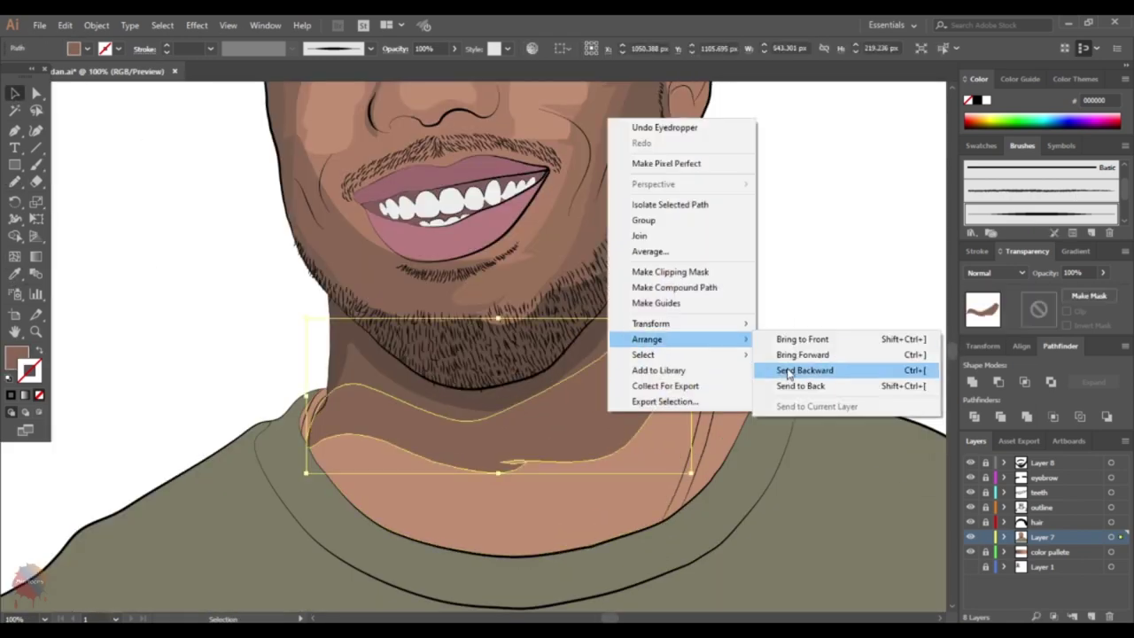
pyautogui.click(788, 370)
# - Pencil a band across the lower neck and fill it with the forehead skin tone
pyautogui.press('n')
pyautogui.scroll(-1, 323, 418)
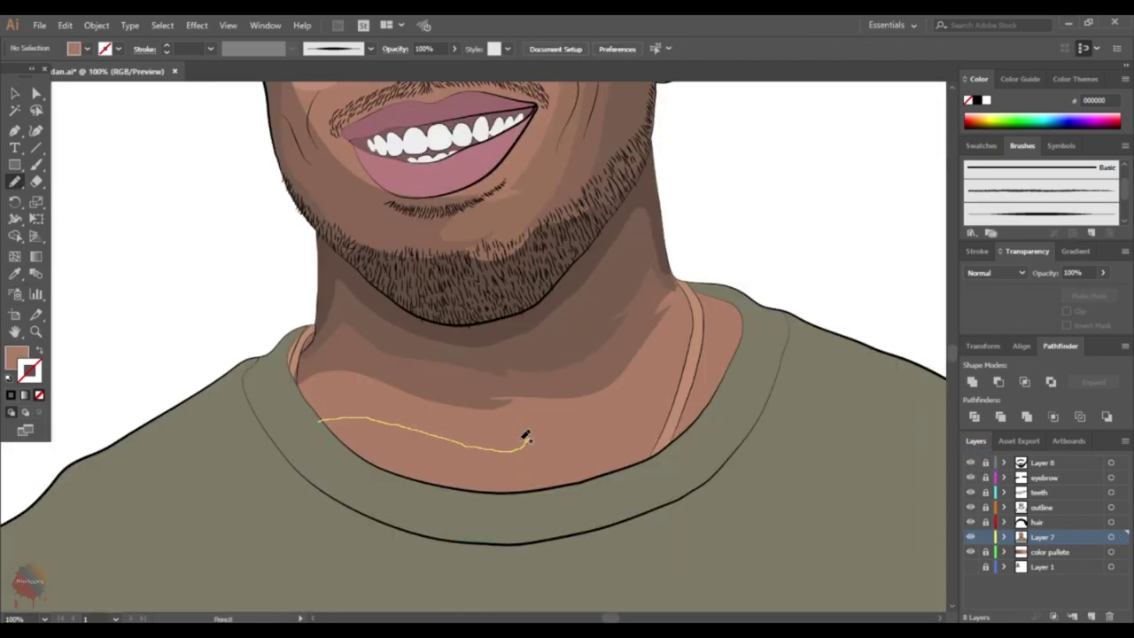
pyautogui.moveTo(684, 353); pyautogui.dragTo(689, 282)
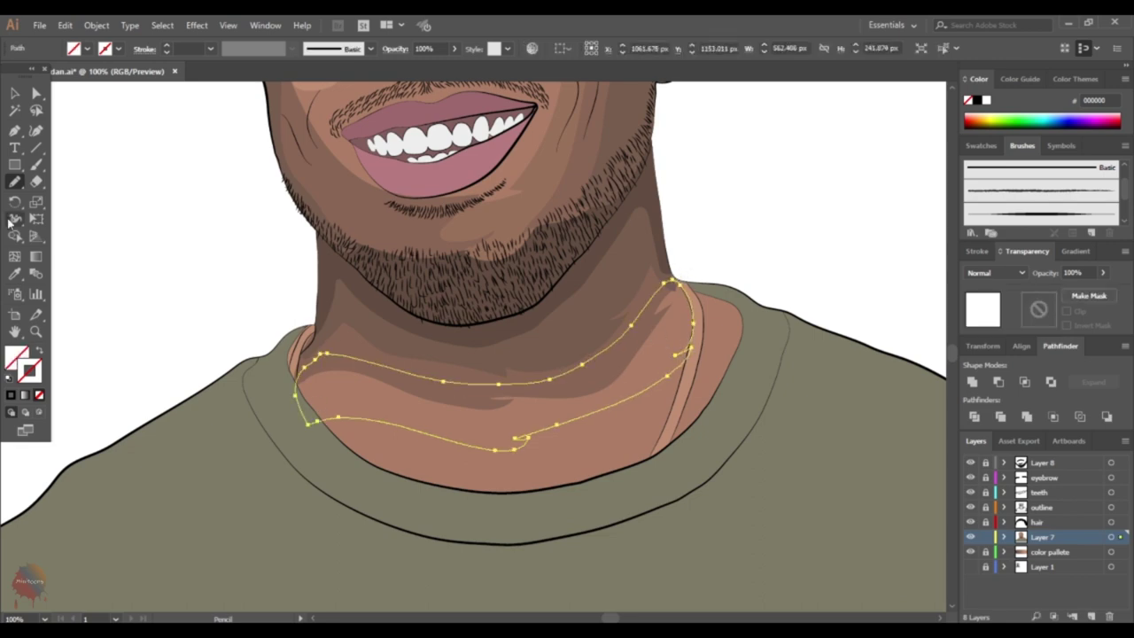
pyautogui.press('i')
pyautogui.scroll(-5, 443, 354)
pyautogui.scroll(5, 486, 207)
pyautogui.click(486, 207)
pyautogui.scroll(-3, 481, 264)
pyautogui.scroll(3, 481, 264)
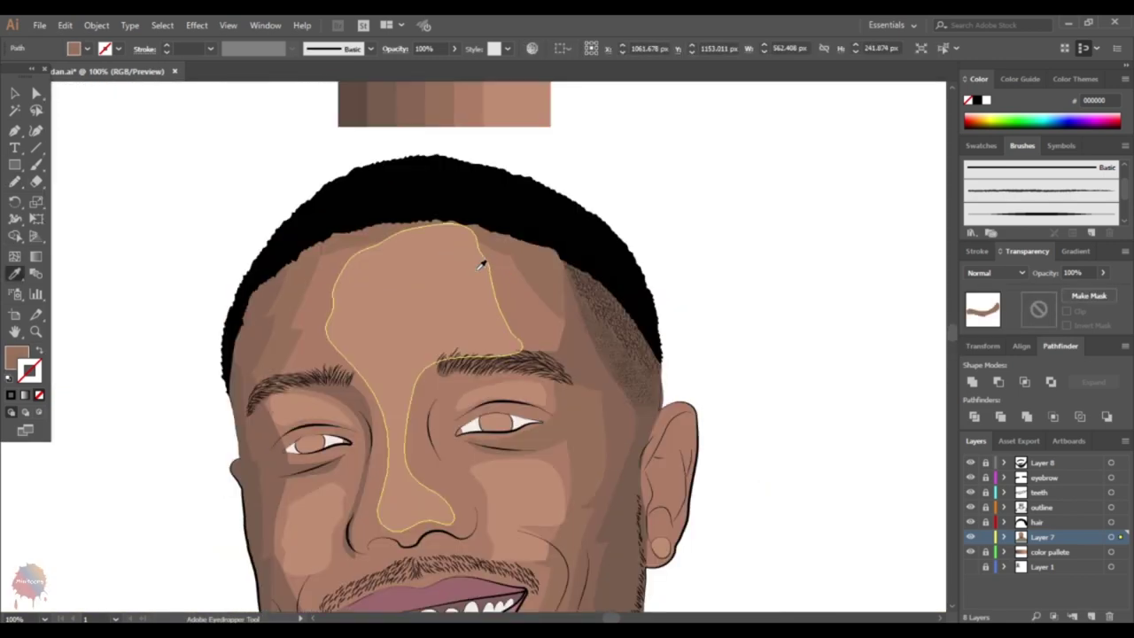
pyautogui.scroll(-5, 780, 423)
# - Arrange the neck band behind the shirt
pyautogui.press('v')
pyautogui.scroll(-2, 111, 263)
pyautogui.scroll(-1, 345, 501)
pyautogui.rightClick(466, 202)
pyautogui.moveTo(504, 421)
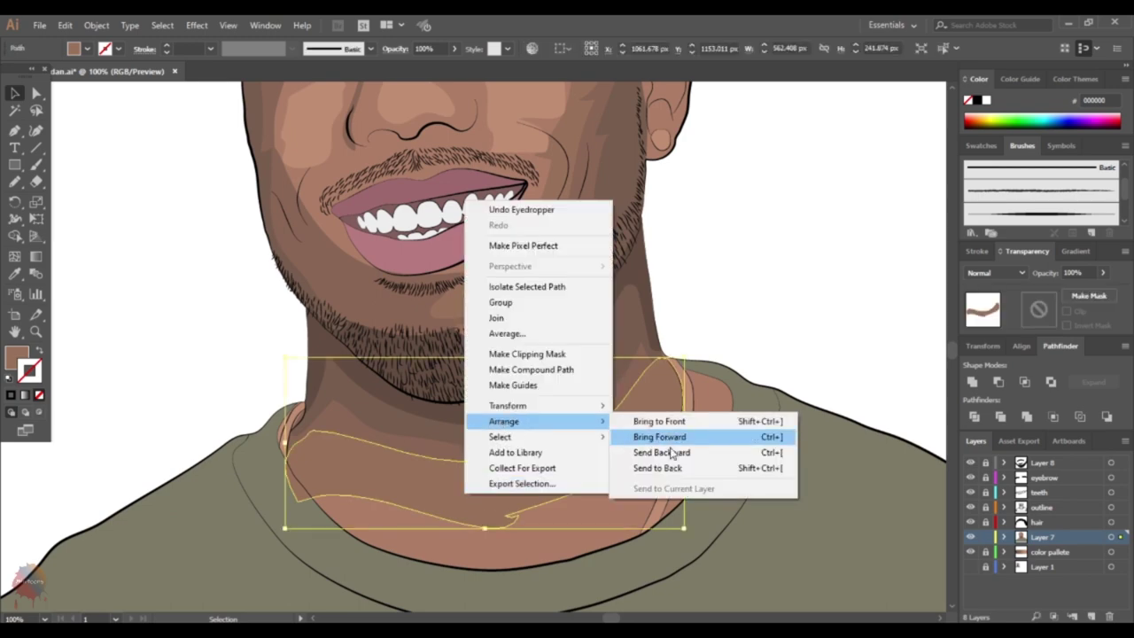
pyautogui.click(672, 454)
pyautogui.rightClick(593, 451)
pyautogui.rightClick(615, 514)
pyautogui.click(838, 486)
pyautogui.scroll(-2, 808, 438)
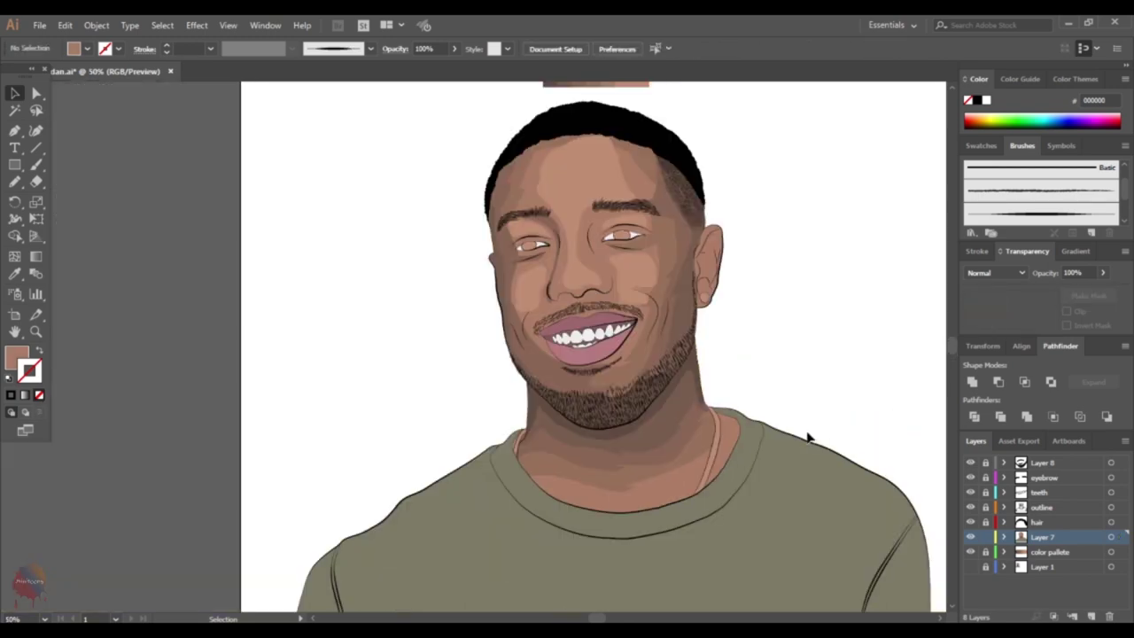
pyautogui.hscroll(2, 407, 310)
# - Move the small shape above the collar behind the shirt
pyautogui.press('v')
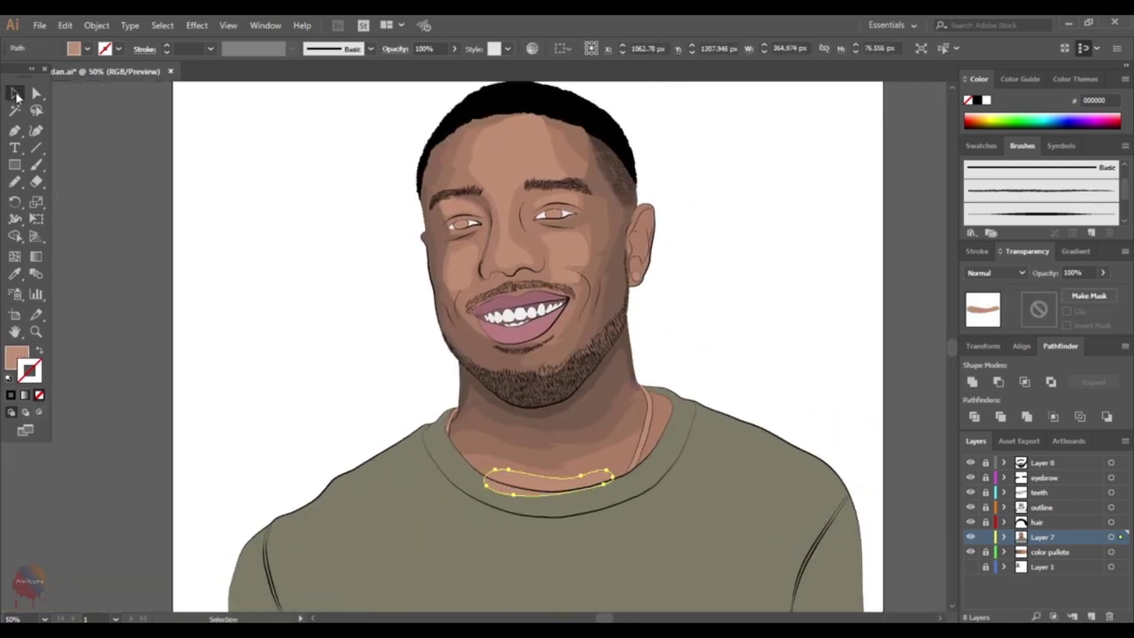
pyautogui.rightClick(590, 451)
pyautogui.click(620, 377)
pyautogui.scroll(-2, 747, 330)
pyautogui.scroll(1, 747, 329)
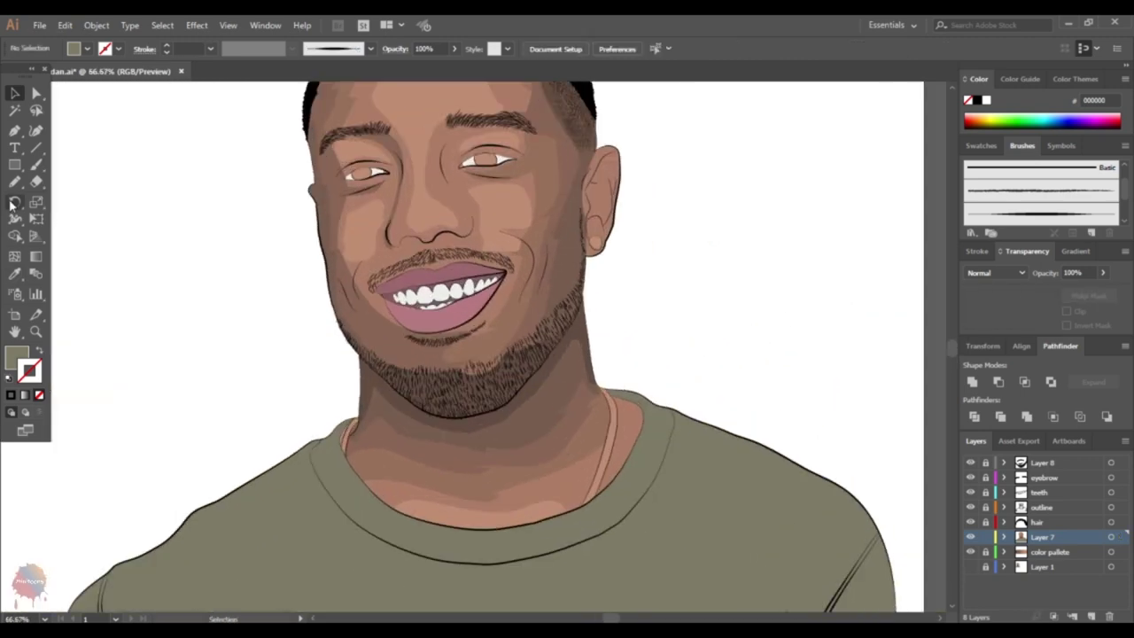
# - Check the shirt collar shape's context options, then clear the selection
pyautogui.moveTo(621, 456); pyautogui.dragTo(619, 460)
pyautogui.press('v')
pyautogui.rightClick(647, 177)
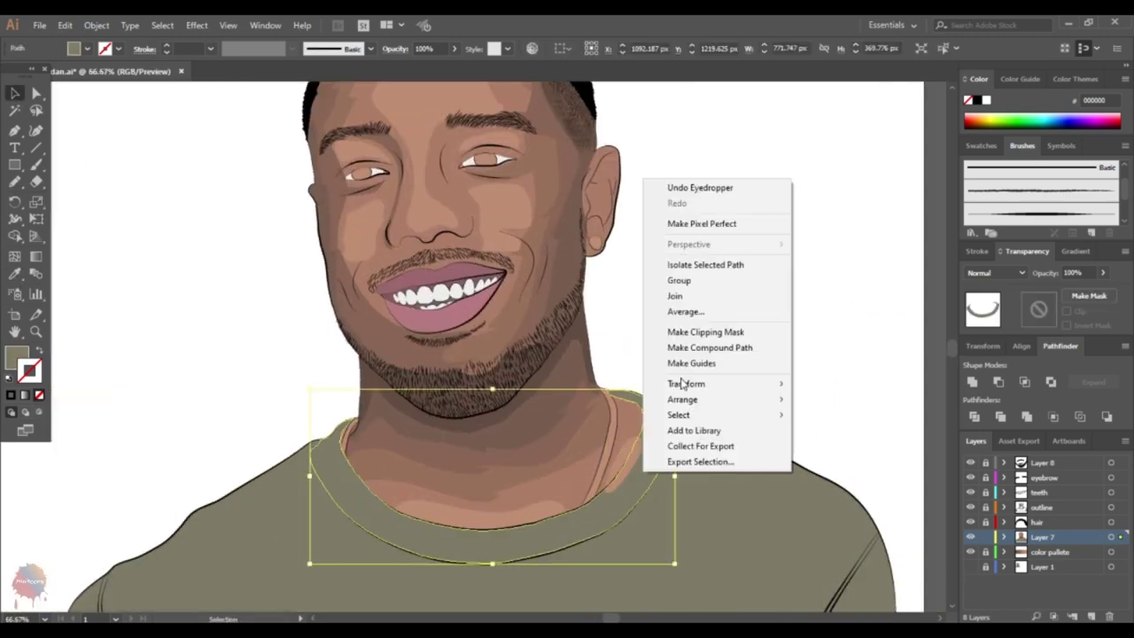
pyautogui.click(811, 370)
pyautogui.scroll(1, 753, 367)
pyautogui.scroll(1, 706, 363)
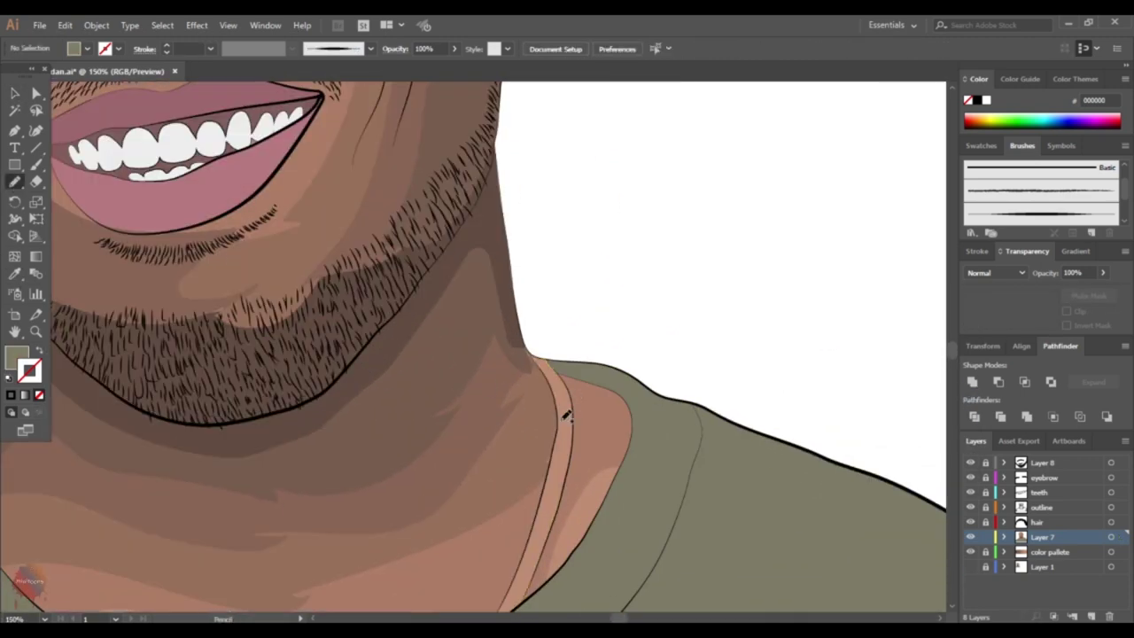
# - Pencil a necklace strand along the right side of the neck
pyautogui.moveTo(551, 364); pyautogui.dragTo(532, 469)
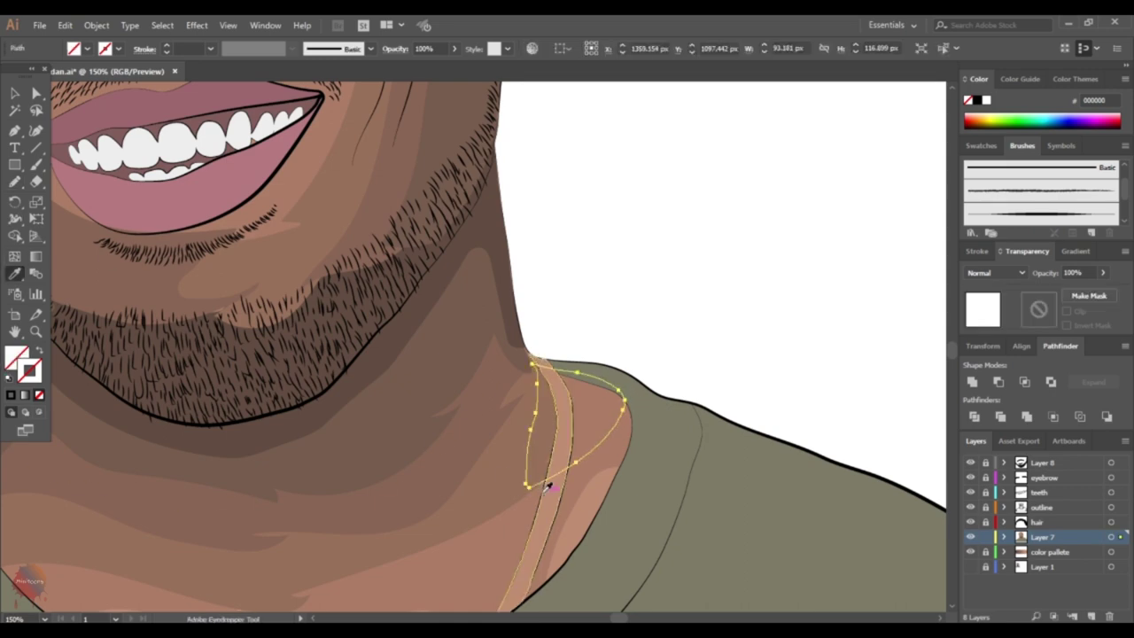
pyautogui.scroll(-2, 558, 461)
pyautogui.rightClick(605, 434)
pyautogui.click(837, 361)
pyautogui.scroll(-2, 837, 360)
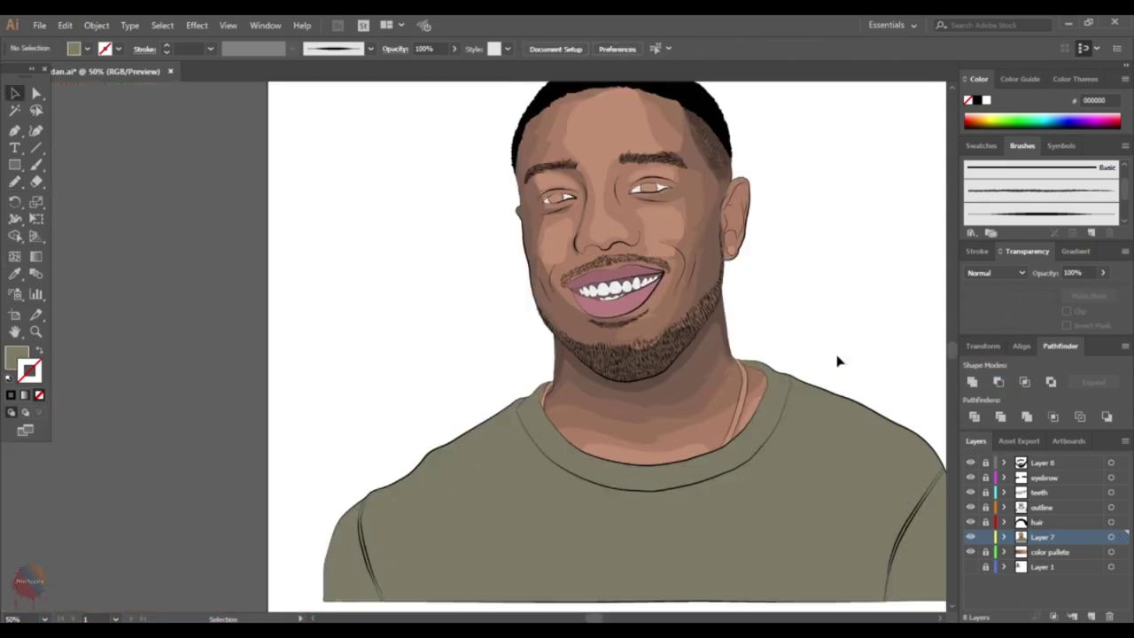
pyautogui.scroll(-1, 837, 361)
pyautogui.scroll(2, 734, 316)
# - Fill the necklace strand with an orange-gold colour from the Color Picker
pyautogui.click(603, 373)
pyautogui.doubleClick(15, 357)
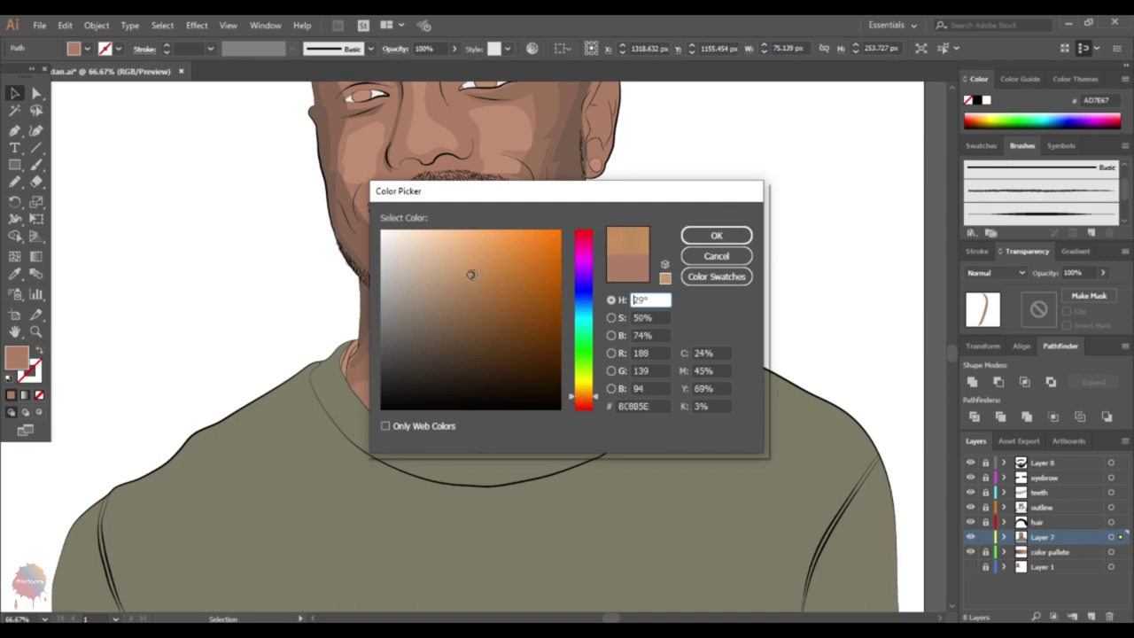
pyautogui.press('Return')
pyautogui.scroll(2, 286, 363)
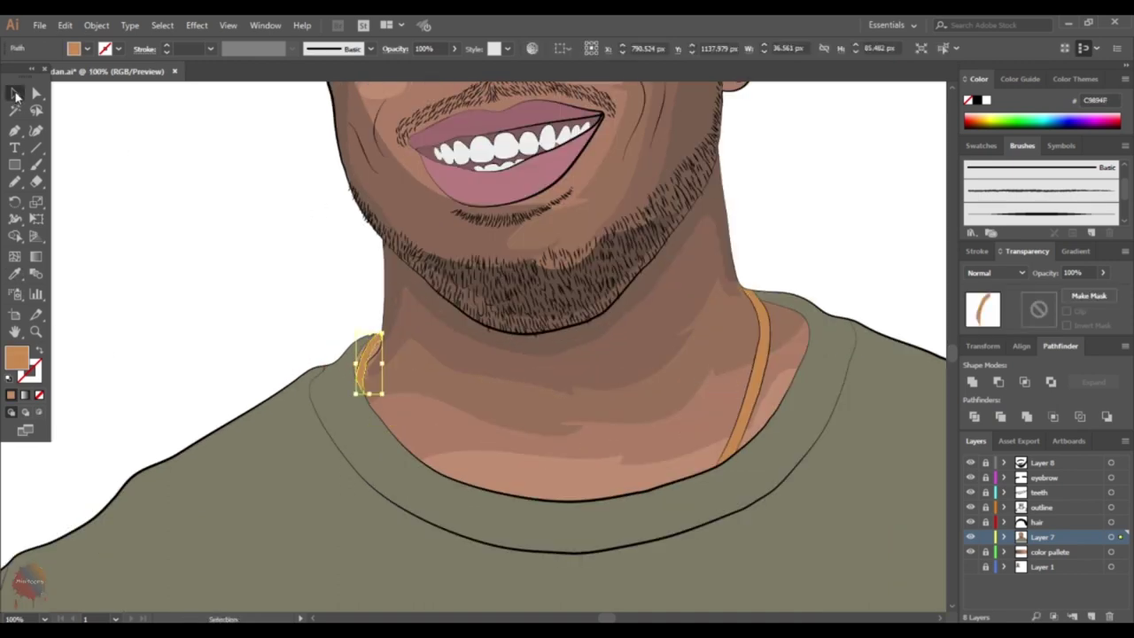
pyautogui.scroll(-2, 716, 600)
pyautogui.scroll(5, 363, 373)
# - Pencil a shading line along the upper teeth to the mouth corner
pyautogui.press('n')
pyautogui.scroll(2, 363, 373)
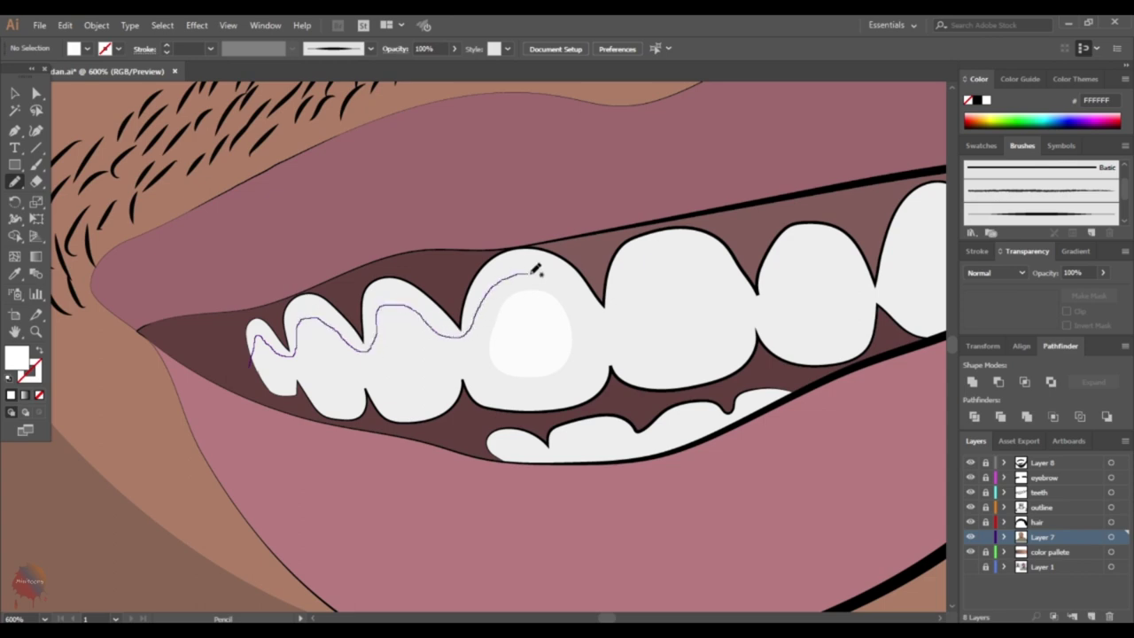
pyautogui.moveTo(535, 269); pyautogui.dragTo(607, 312)
pyautogui.moveTo(596, 296); pyautogui.dragTo(387, 341)
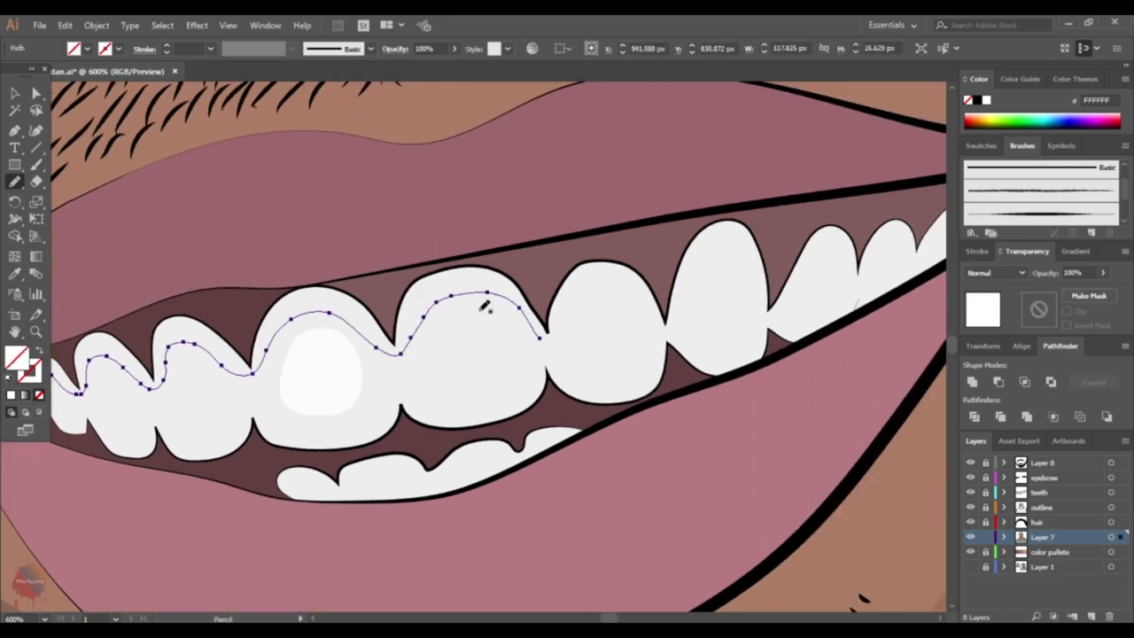
pyautogui.moveTo(678, 328); pyautogui.dragTo(446, 372)
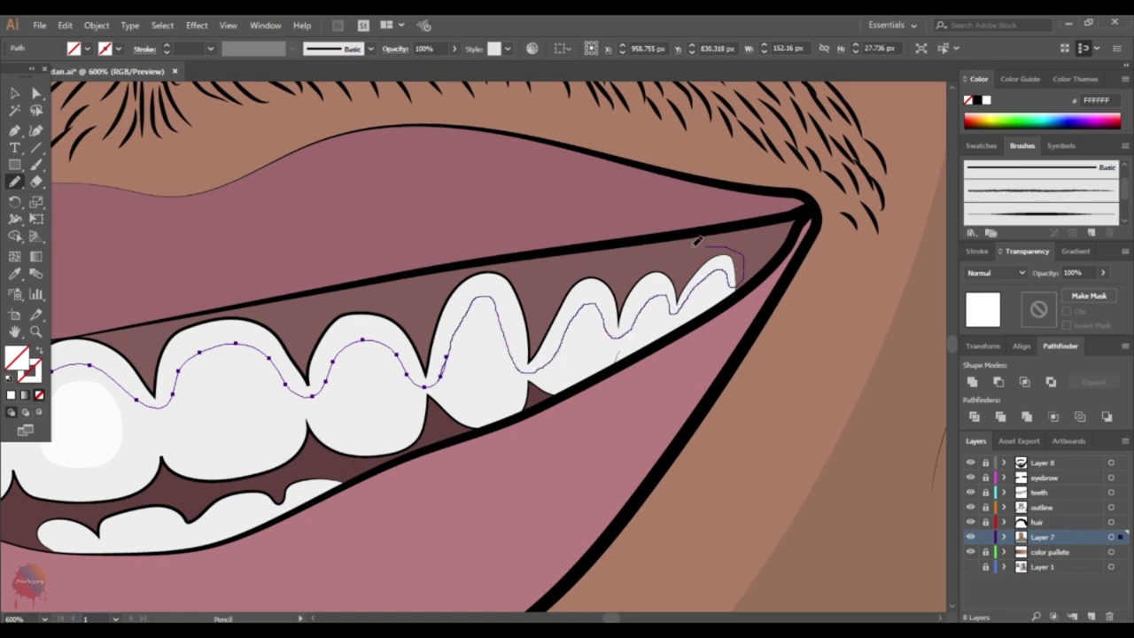
pyautogui.moveTo(210, 272); pyautogui.dragTo(567, 215)
pyautogui.hotkey('ctrl', '-')
pyautogui.hotkey('ctrl', '-')
pyautogui.hotkey('ctrl', '+')
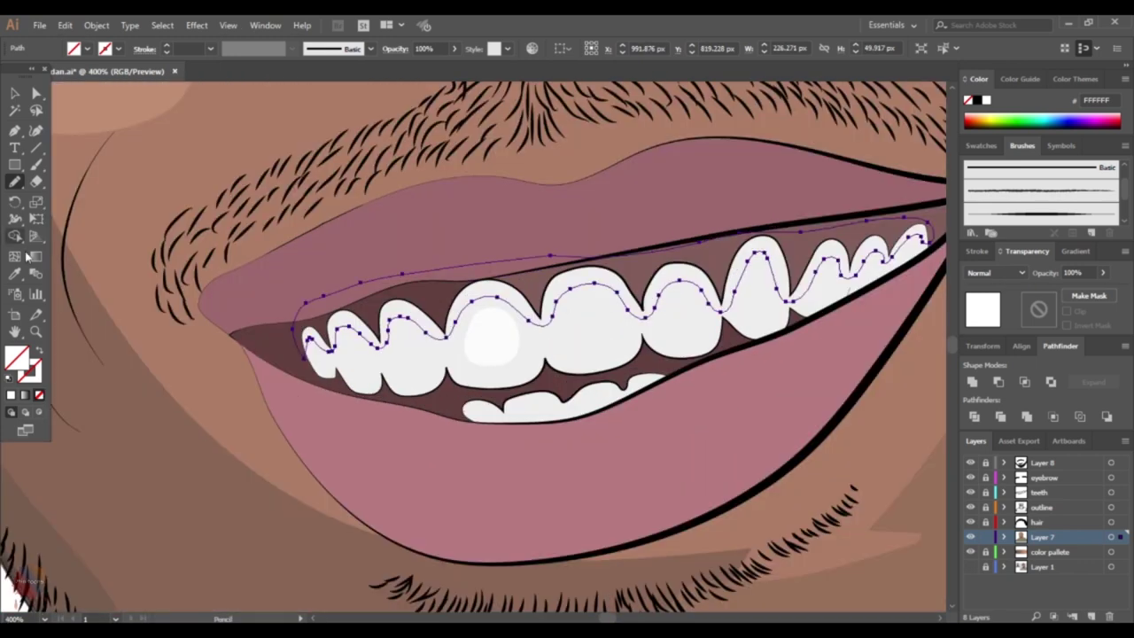
# - Give the teeth shading a pale grey fill
pyautogui.doubleClick(16, 357)
pyautogui.press('Return')
pyautogui.doubleClick(16, 357)
pyautogui.click(382, 262)
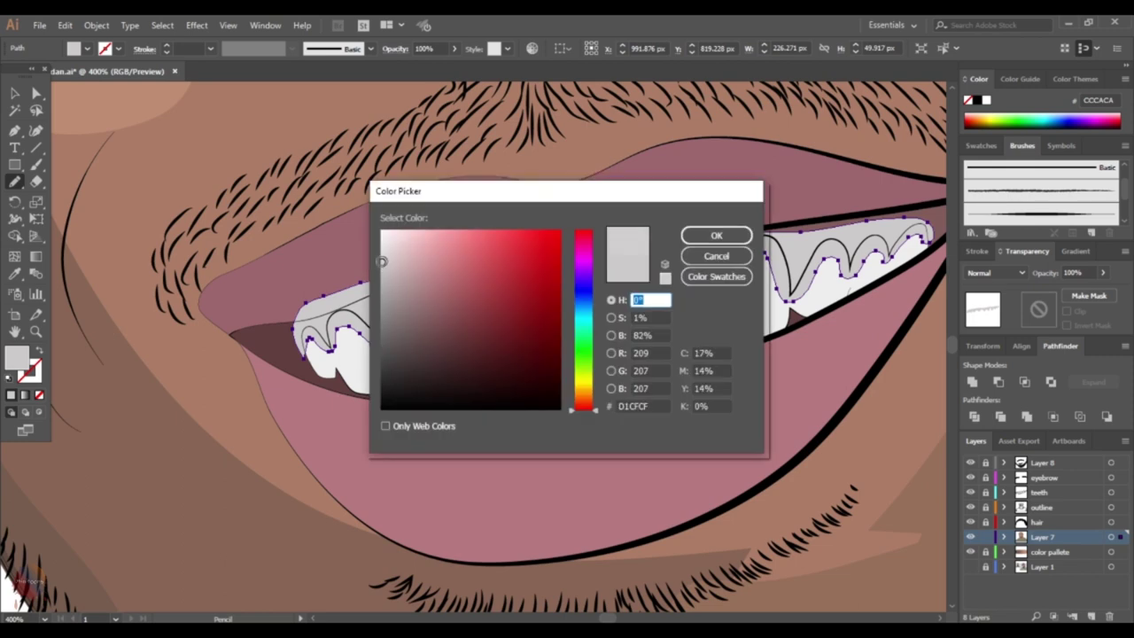
pyautogui.click(715, 235)
pyautogui.doubleClick(16, 357)
pyautogui.press('Return')
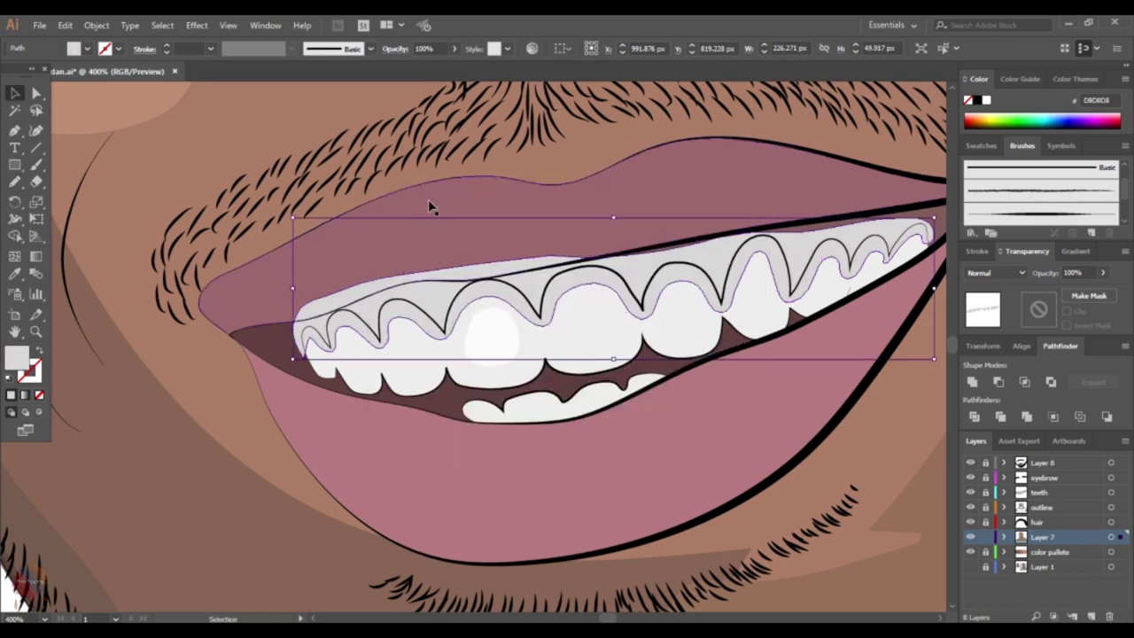
# - Clip the teeth shading inside the mouth shape and bring the teeth one step forward
pyautogui.press('v')
pyautogui.keyDown('shift'); pyautogui.click(431, 207); pyautogui.keyUp('shift')
pyautogui.rightClick(392, 218)
pyautogui.click(467, 385)
pyautogui.click(280, 352)
pyautogui.rightClick(936, 215)
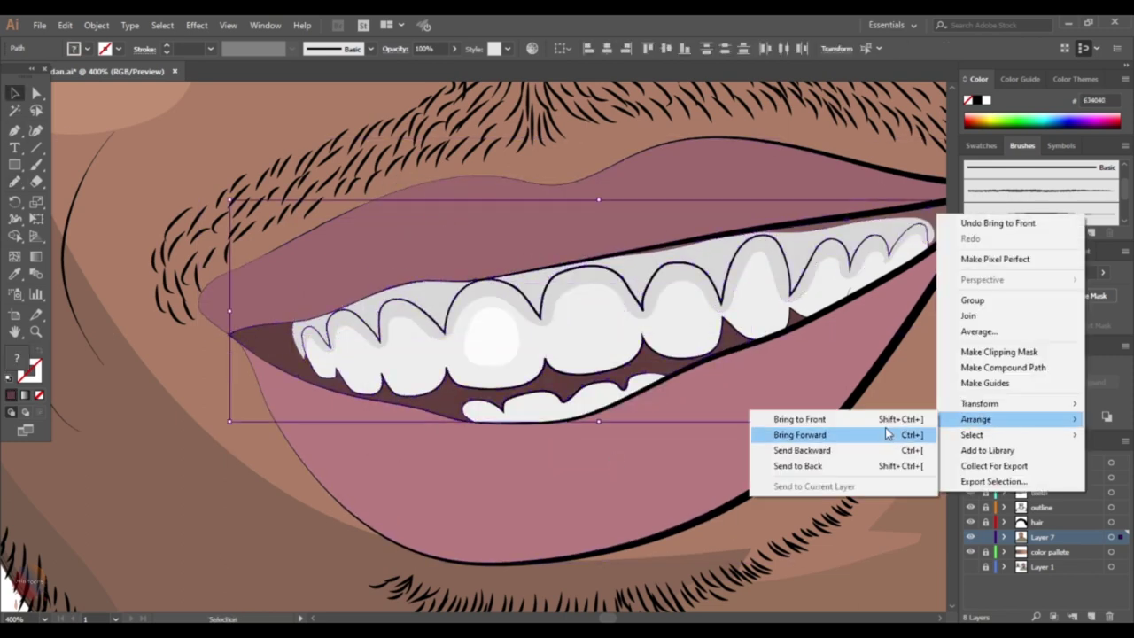
pyautogui.click(861, 435)
# - Trace a shading path along the upper teeth's lower edges toward the mouth corner
pyautogui.press('n')
pyautogui.scroll(2, 368, 394)
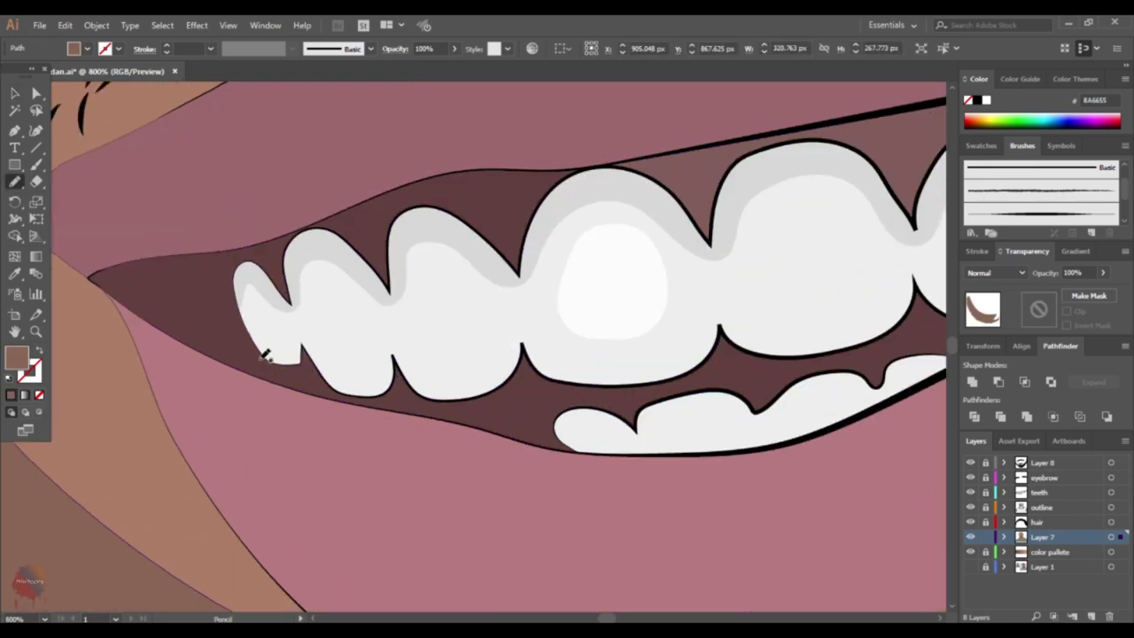
pyautogui.moveTo(332, 356); pyautogui.dragTo(389, 351)
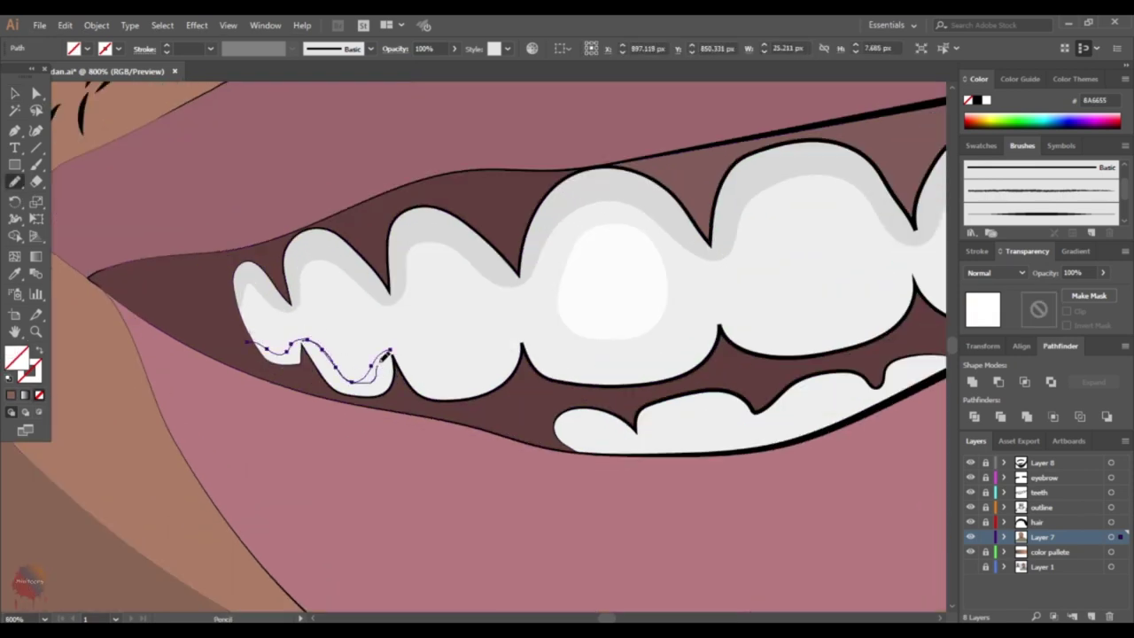
pyautogui.moveTo(518, 329)
pyautogui.mouseDown()
pyautogui.moveTo(31, 427)
pyautogui.moveTo(266, 423)
pyautogui.mouseUp()
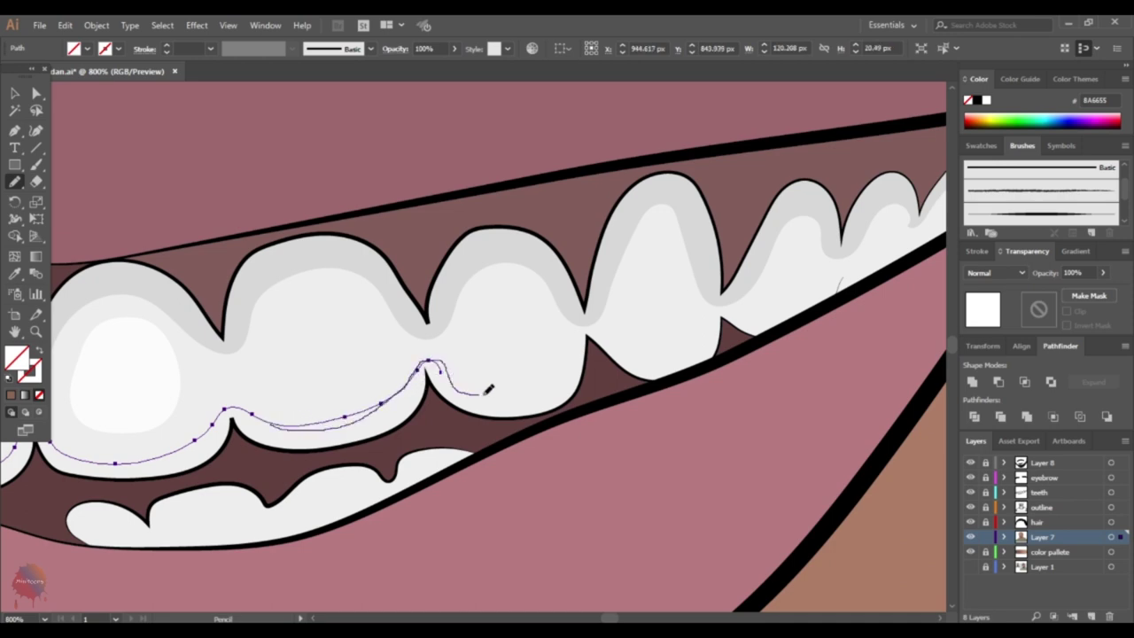
pyautogui.moveTo(487, 390); pyautogui.dragTo(585, 339)
pyautogui.moveTo(584, 339); pyautogui.dragTo(345, 383)
pyautogui.hotkey('ctrl', '+')
pyautogui.moveTo(463, 376); pyautogui.dragTo(341, 394)
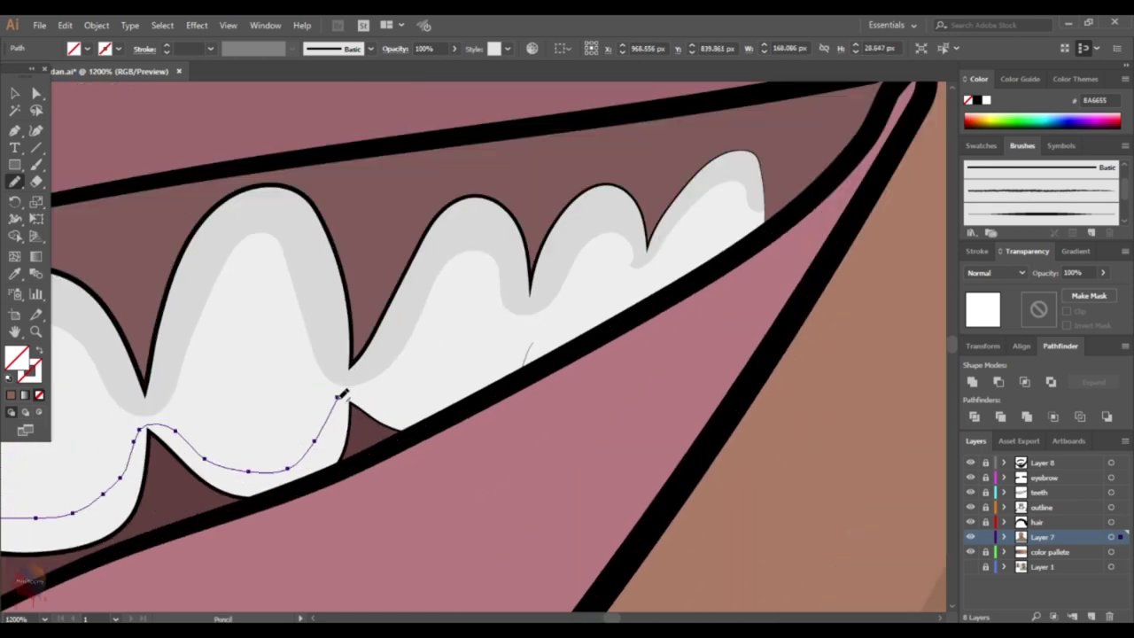
pyautogui.moveTo(516, 340); pyautogui.dragTo(419, 393)
pyautogui.moveTo(419, 392); pyautogui.dragTo(447, 378)
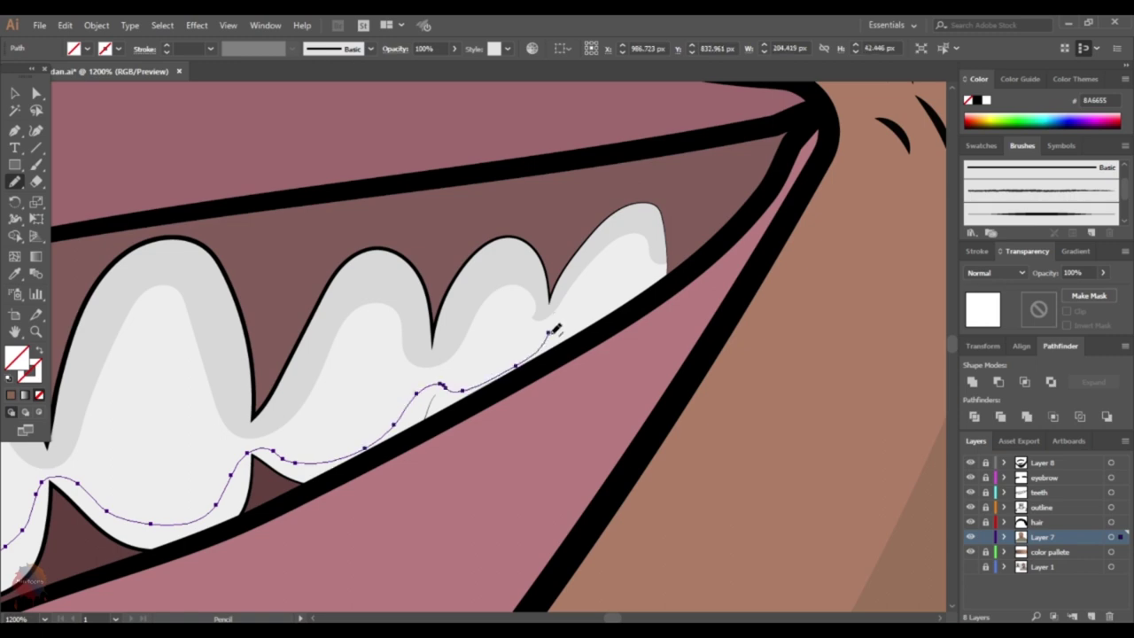
pyautogui.hotkey('ctrl', '-')
pyautogui.hotkey('ctrl', '-')
pyautogui.hotkey('ctrl', '-')
pyautogui.moveTo(383, 510); pyautogui.dragTo(817, 244)
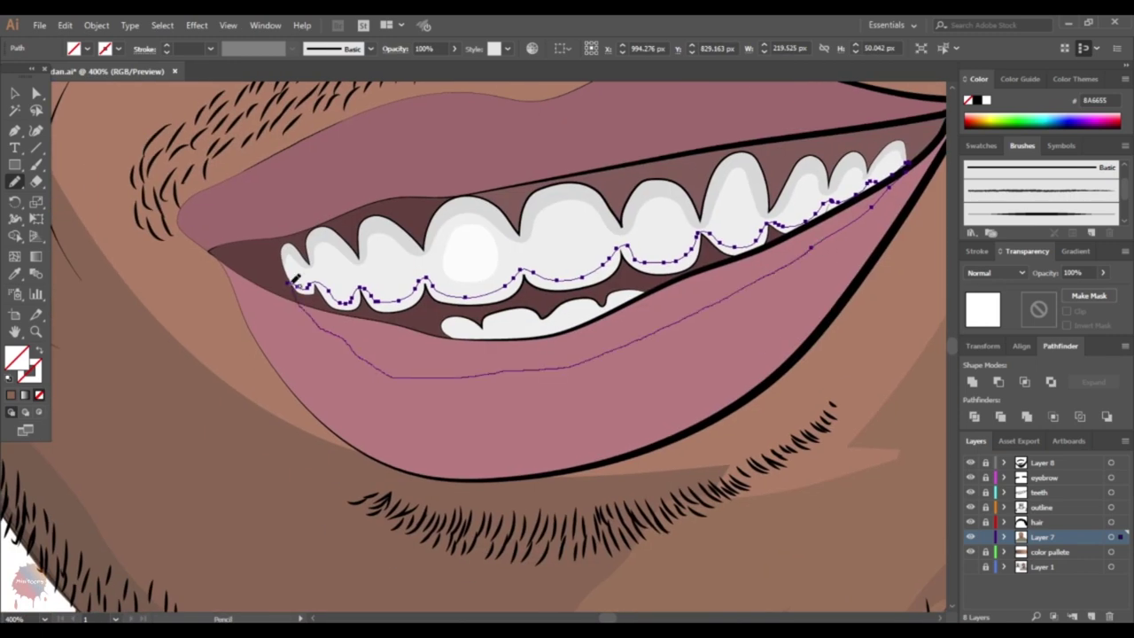
# - Close the lower lip shape and fill it with pink
pyautogui.press('i')
pyautogui.click(440, 430)
pyautogui.hotkey('ctrl', '-')
pyautogui.hotkey('ctrl', '-')
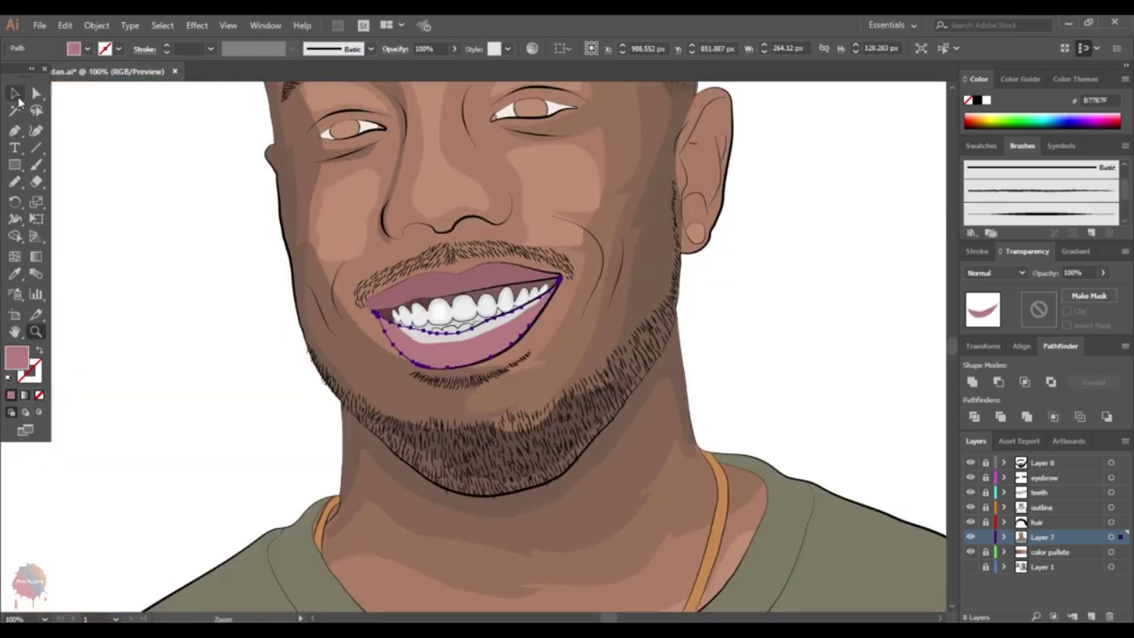
# - Zoom in on the mouth and pencil the first small white highlights onto the upper teeth
pyautogui.click(15, 94)
pyautogui.hotkey('ctrl', '+')
pyautogui.hotkey('ctrl', '+')
pyautogui.hotkey('ctrl', '+')
pyautogui.click(470, 382)
pyautogui.click(254, 273)
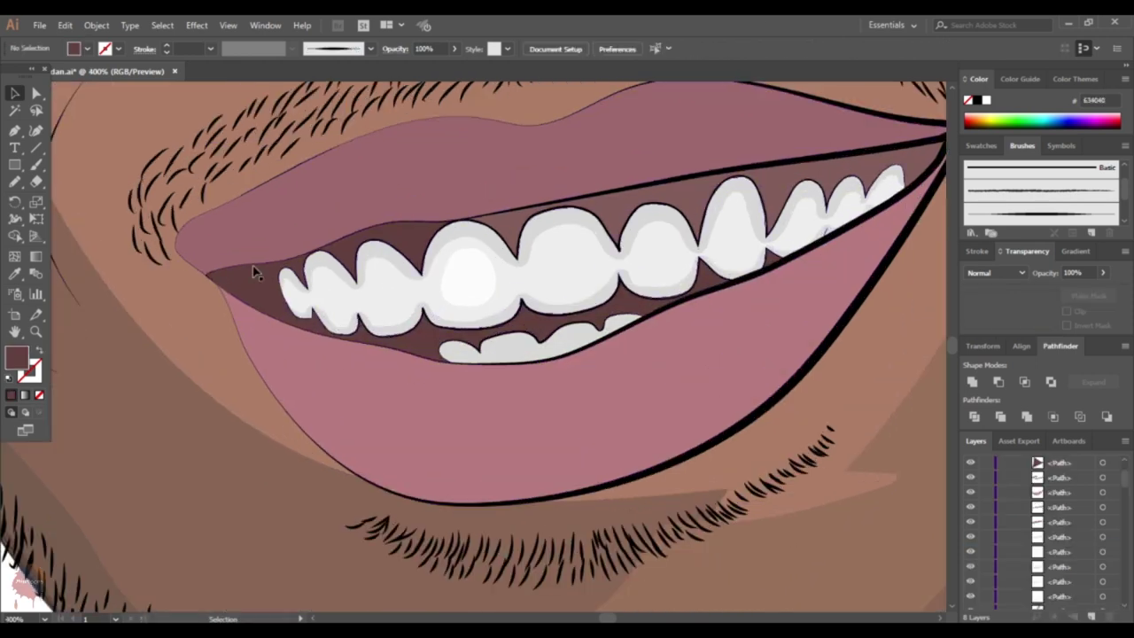
pyautogui.press('n')
pyautogui.moveTo(291, 299); pyautogui.dragTo(292, 293)
pyautogui.moveTo(319, 286); pyautogui.dragTo(342, 296)
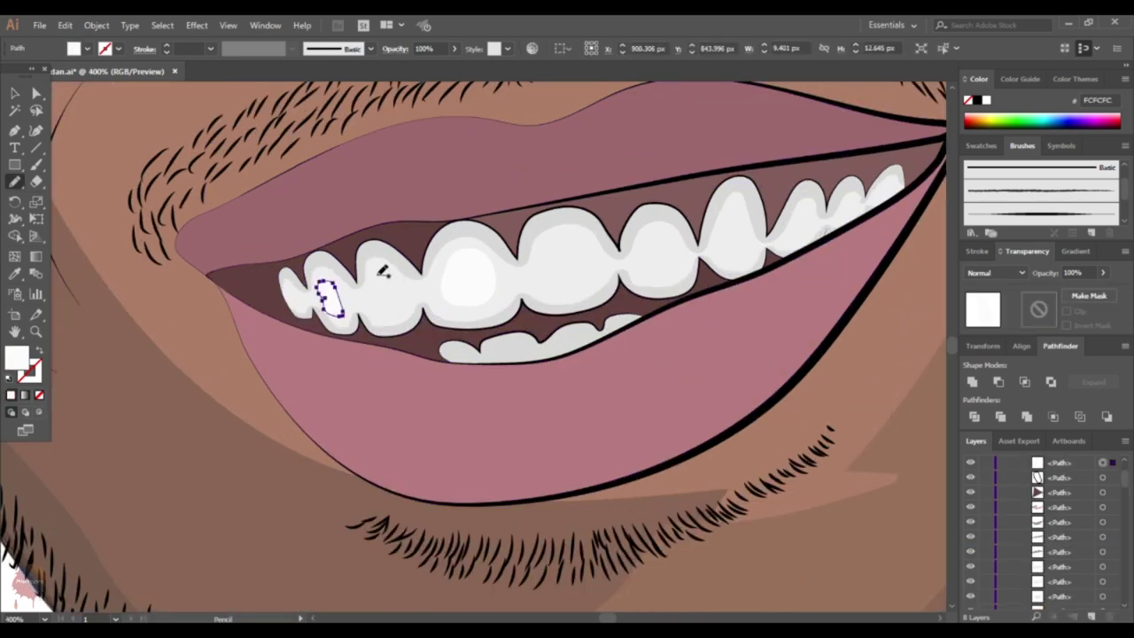
pyautogui.hotkey('ctrl', '+')
# - Add white highlight shapes to the front teeth and the next teeth along
pyautogui.moveTo(511, 276); pyautogui.dragTo(493, 235)
pyautogui.hotkey('ctrl', 'shift', 'a')
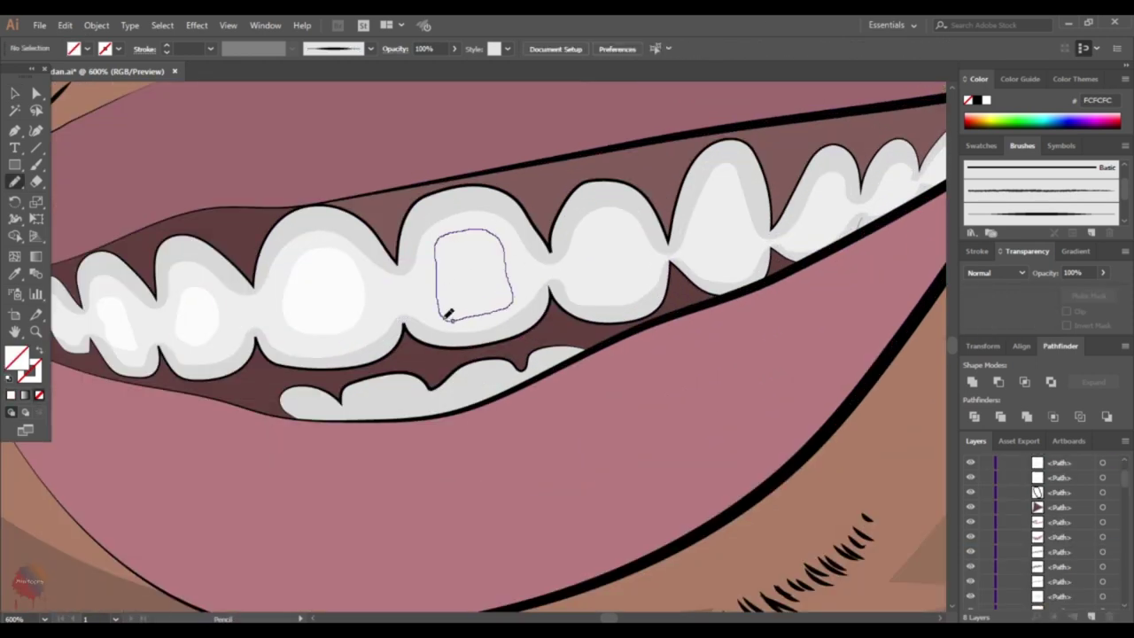
pyautogui.hscroll(5, 447, 316)
pyautogui.moveTo(416, 244); pyautogui.dragTo(392, 304)
pyautogui.hscroll(3, 399, 301)
pyautogui.moveTo(509, 232); pyautogui.dragTo(487, 285)
pyautogui.moveTo(567, 221); pyautogui.dragTo(574, 213)
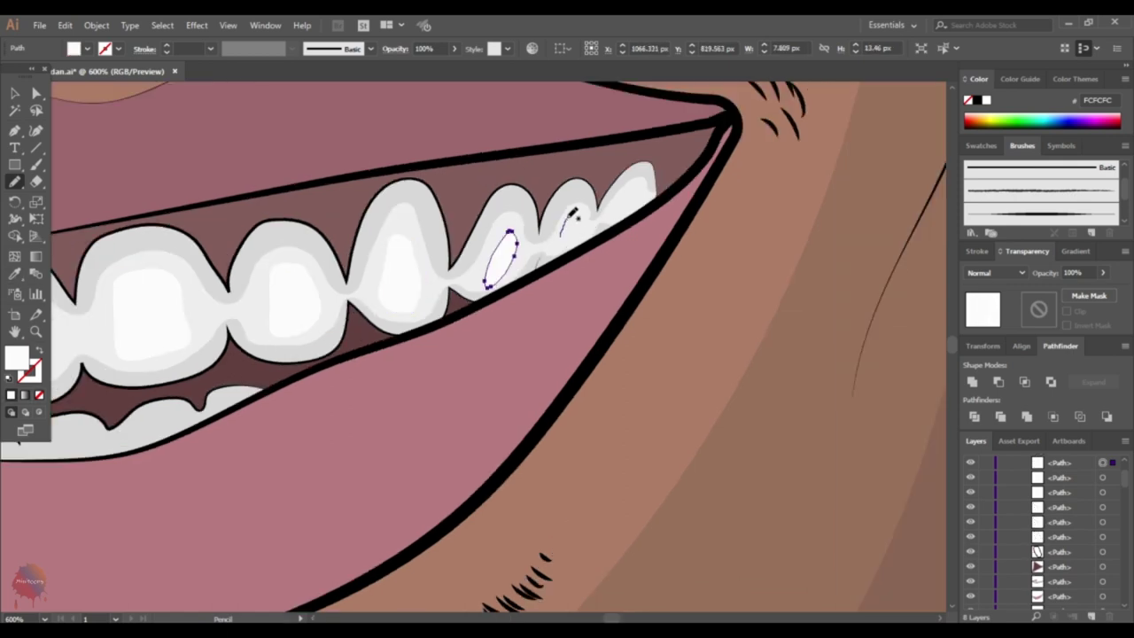
# - Zoom out to view the whole portrait
pyautogui.press('super')
pyautogui.press('Escape')
pyautogui.press('v')
pyautogui.hotkey('ctrl', '0')
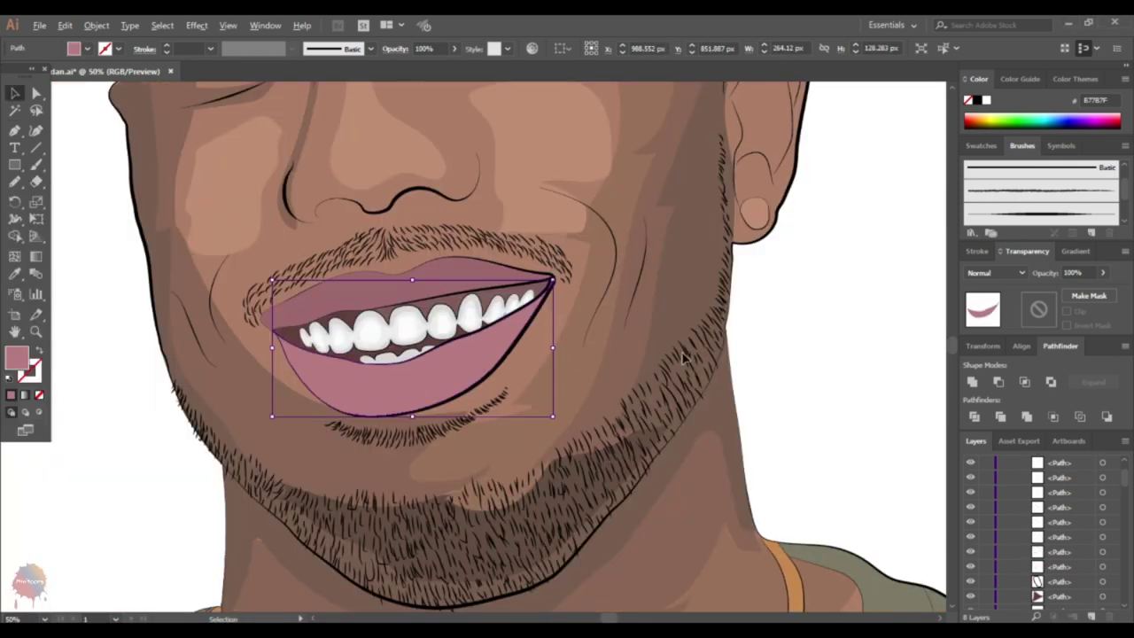
pyautogui.scroll(10, 593, 319)
# - Pencil a shading shape along the upper lip and give it a pink fill
pyautogui.press('n')
pyautogui.moveTo(306, 430); pyautogui.dragTo(321, 405)
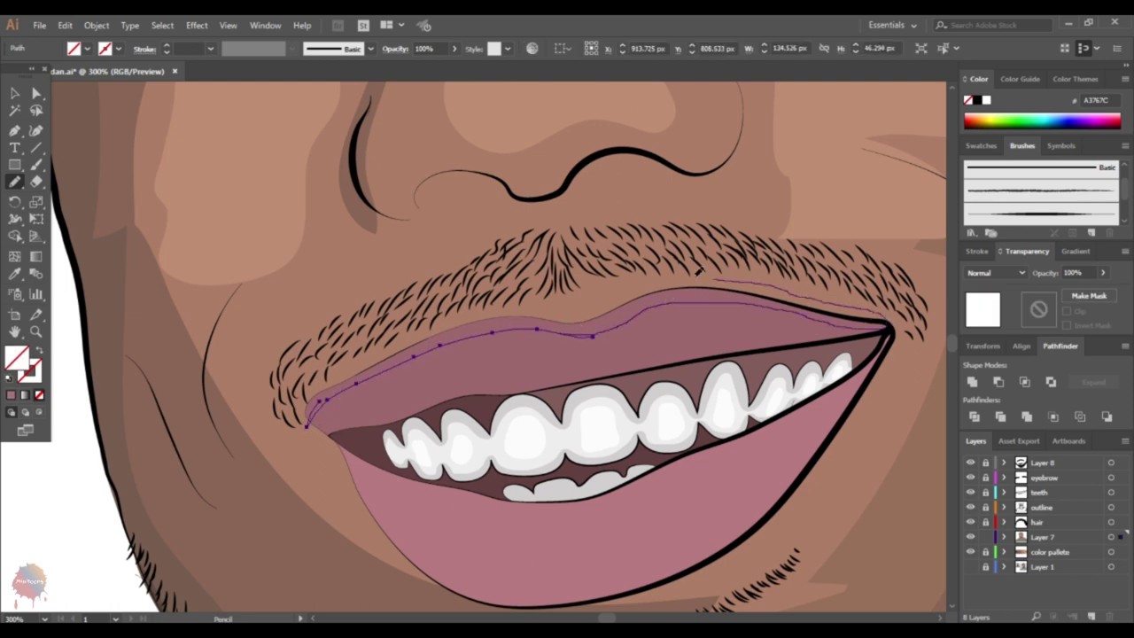
pyautogui.doubleClick(18, 356)
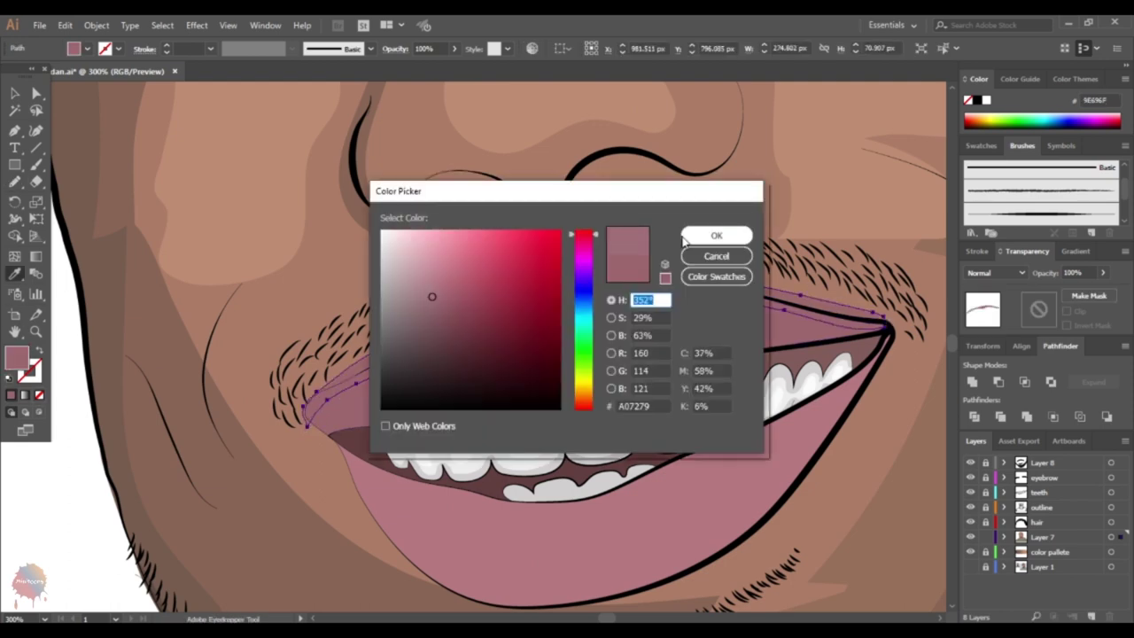
pyautogui.click(717, 233)
# - Zoom out slightly and select the mouth shape
pyautogui.hotkey('ctrl', '-')
pyautogui.press('v')
pyautogui.click(751, 356)
pyautogui.scroll(2, 544, 473)
pyautogui.scroll(-4, 544, 473)
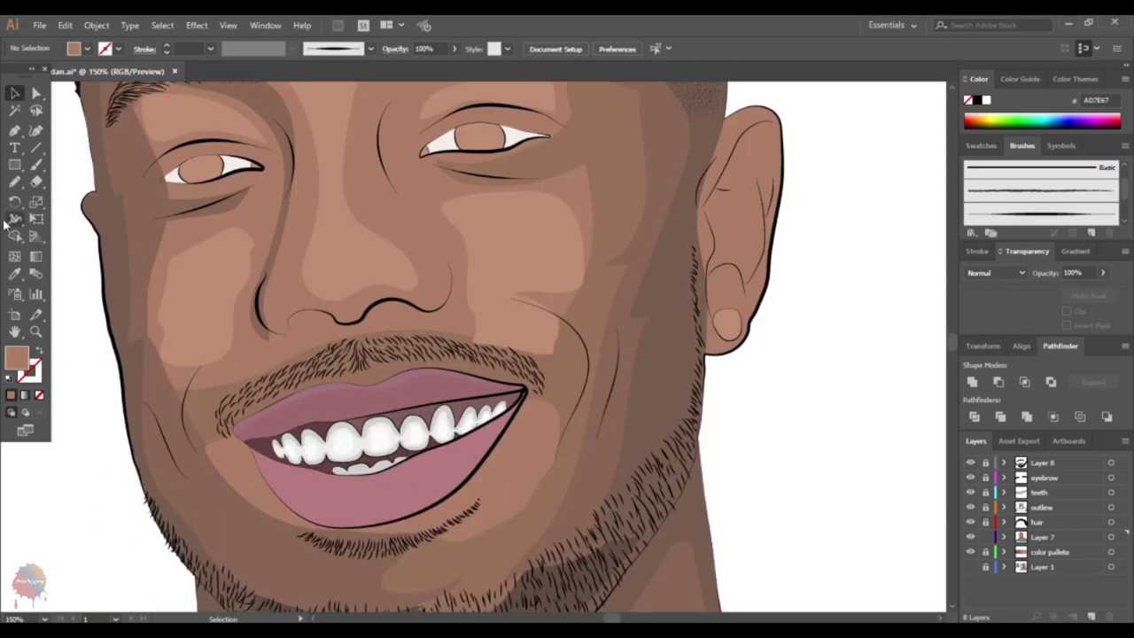
# - Reveal Layer 7's shapes and pencil shading strokes around the lower lip
pyautogui.press('n')
pyautogui.scroll(4, 544, 473)
pyautogui.scroll(2, 544, 473)
pyautogui.click(1004, 537)
pyautogui.moveTo(286, 447); pyautogui.dragTo(608, 451)
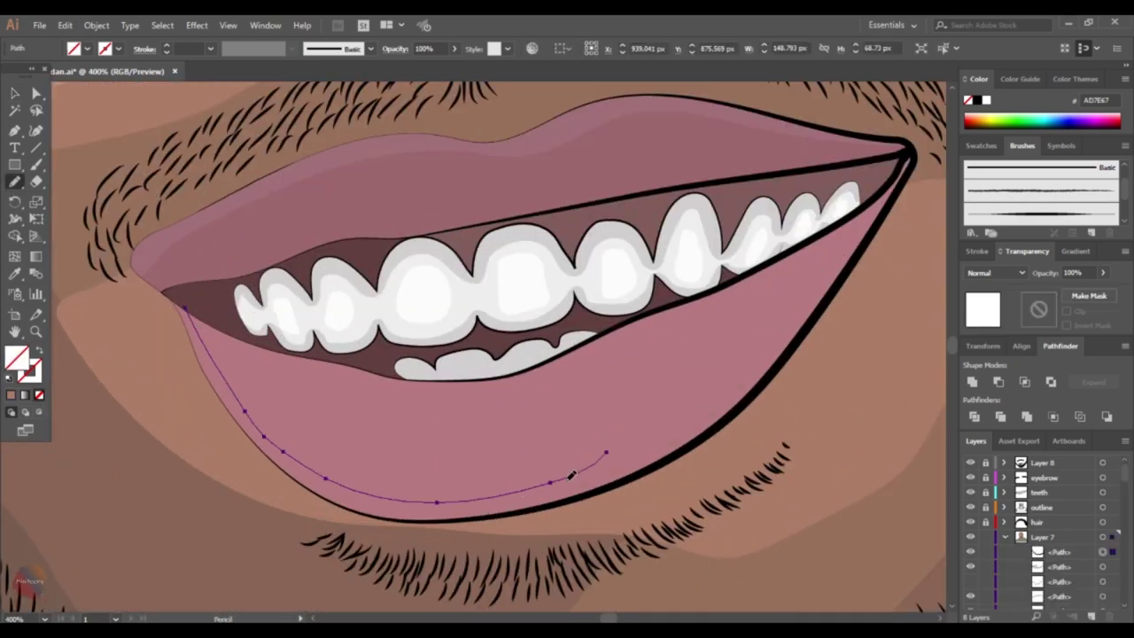
pyautogui.scroll(3, 638, 413)
pyautogui.hscroll(5, 638, 412)
pyautogui.moveTo(433, 567); pyautogui.dragTo(532, 483)
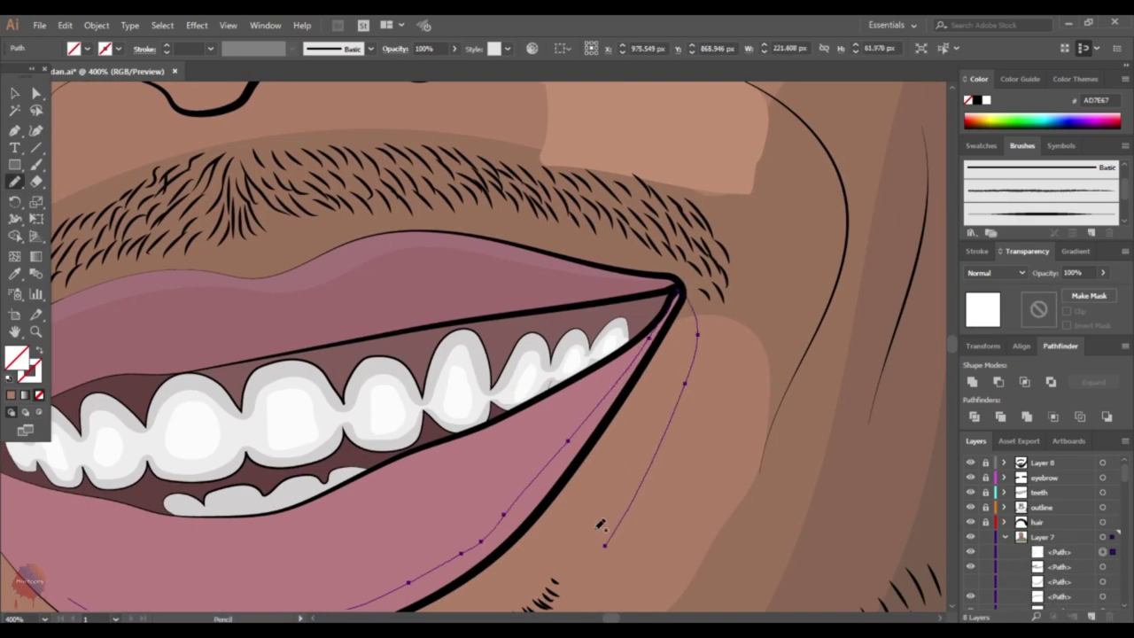
pyautogui.moveTo(601, 525); pyautogui.dragTo(802, 323)
# - Fill the lower-lip shading with Eyedropper-sampled lip pink, adjust it, then deselect
pyautogui.scroll(2, 194, 207)
pyautogui.press('i')
pyautogui.click(354, 337)
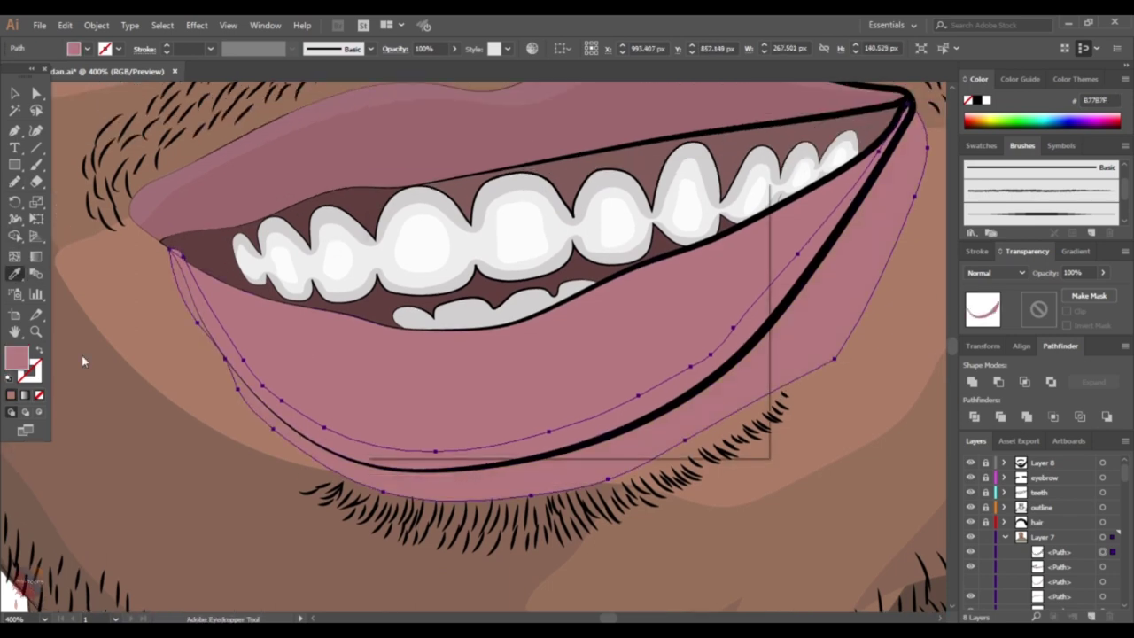
pyautogui.doubleClick(16, 357)
pyautogui.press('Return')
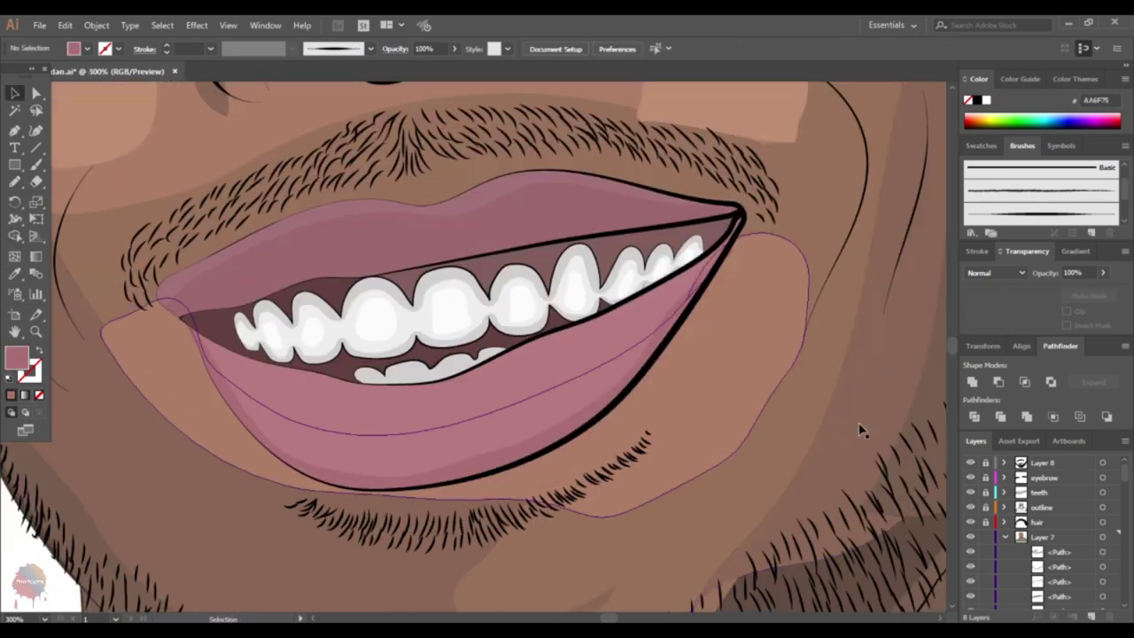
pyautogui.hotkey('ctrl', '-')
pyautogui.press('v')
pyautogui.hotkey('ctrl', 'shift', 'a')
pyautogui.hotkey('ctrl', '0')
# - Pencil a fold shadow at the left sleeve's bottom corner and fill it darker green
pyautogui.scroll(3, 355, 531)
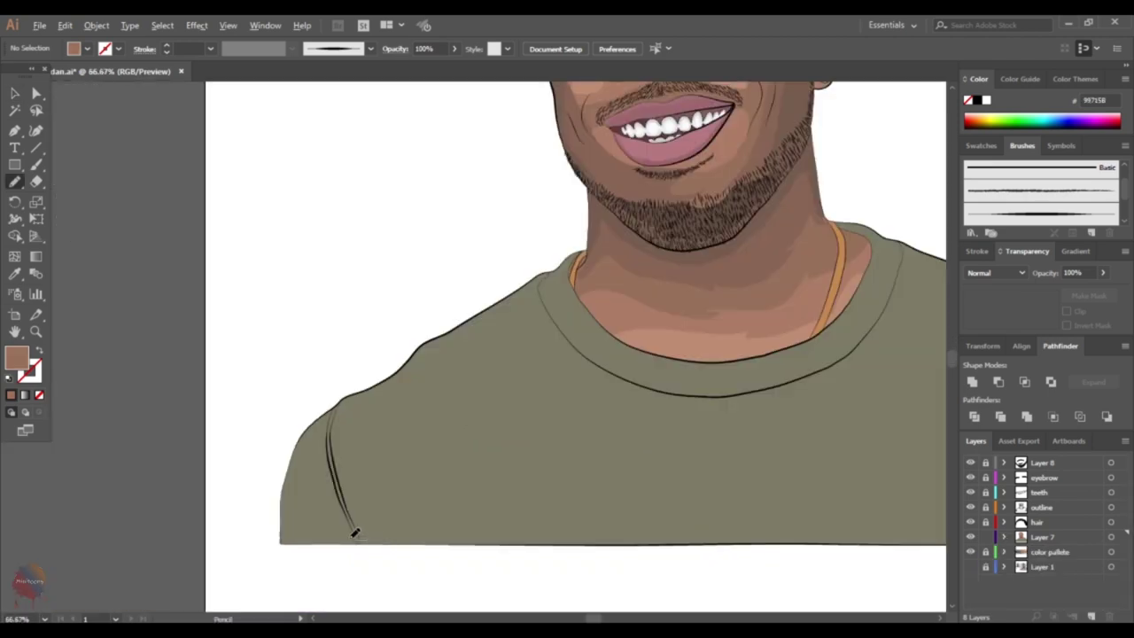
pyautogui.press('n')
pyautogui.moveTo(255, 440); pyautogui.dragTo(317, 494)
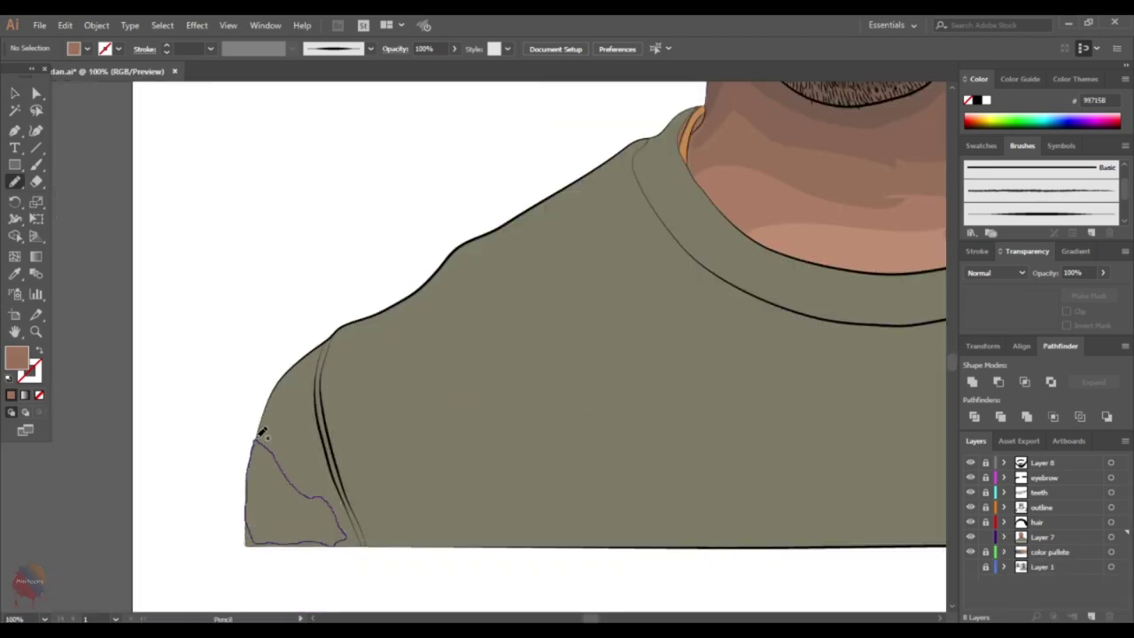
pyautogui.moveTo(262, 434); pyautogui.dragTo(256, 439)
pyautogui.doubleClick(16, 357)
pyautogui.click(415, 332)
pyautogui.press('Return')
# - Smooth the sleeve shadow's bottom-left corner and bottom edge with Direct Selection
pyautogui.hotkey('ctrl', '+')
pyautogui.hotkey('ctrl', '+')
pyautogui.hotkey('ctrl', '+')
pyautogui.press('v')
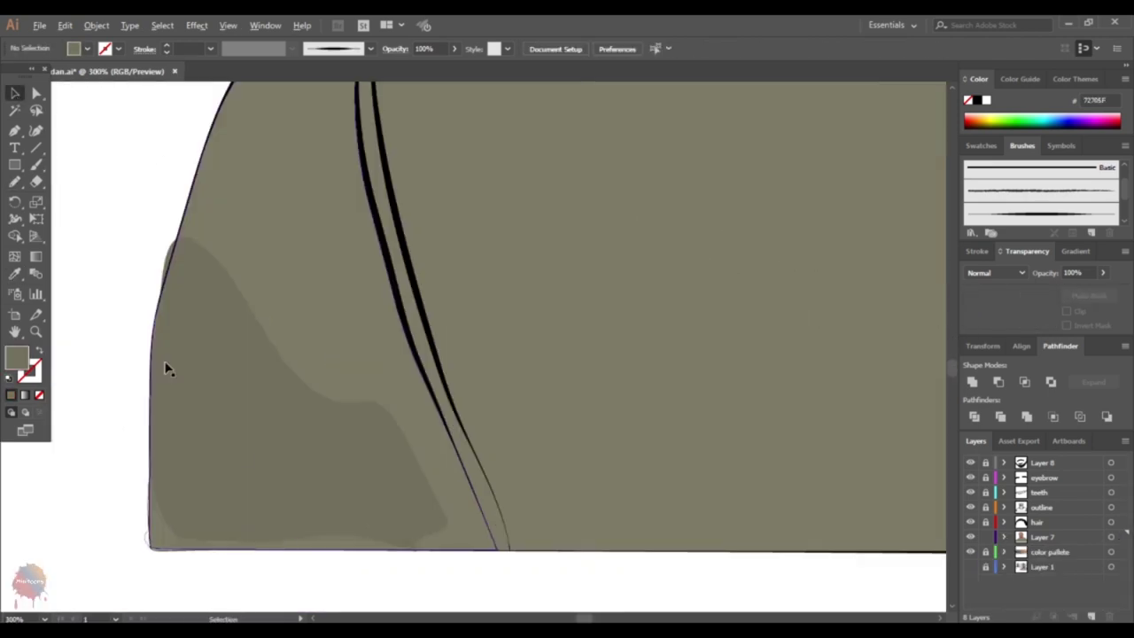
pyautogui.press('a')
pyautogui.moveTo(162, 309); pyautogui.dragTo(168, 216)
pyautogui.hotkey('ctrl', 'z')
pyautogui.scroll(-2, 114, 261)
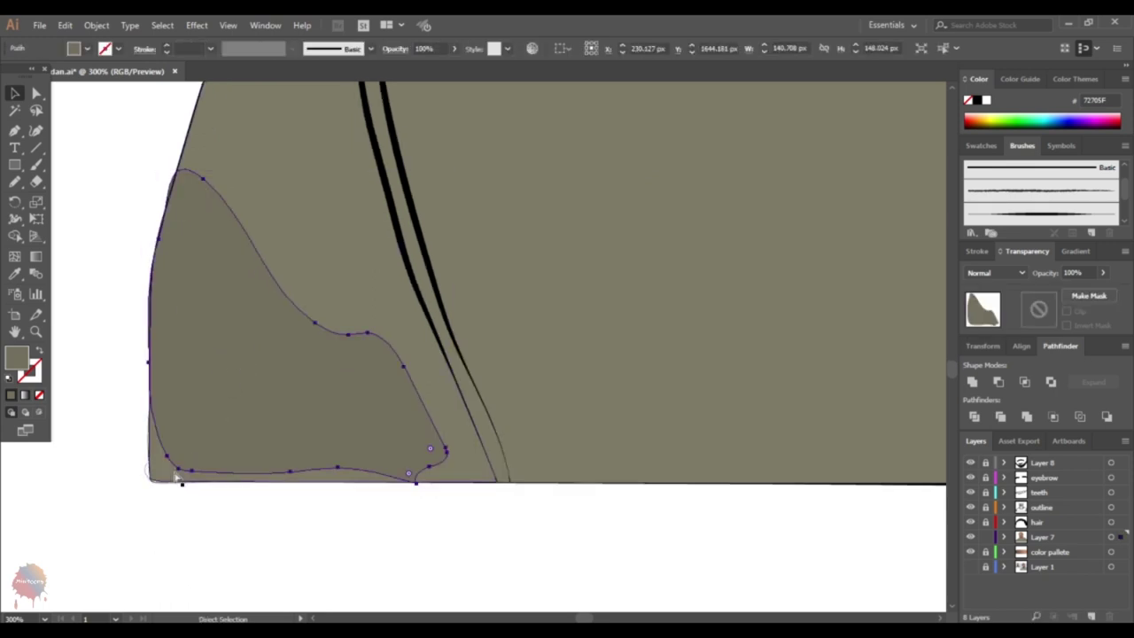
pyautogui.moveTo(177, 478); pyautogui.dragTo(172, 463)
pyautogui.moveTo(309, 483); pyautogui.dragTo(344, 475)
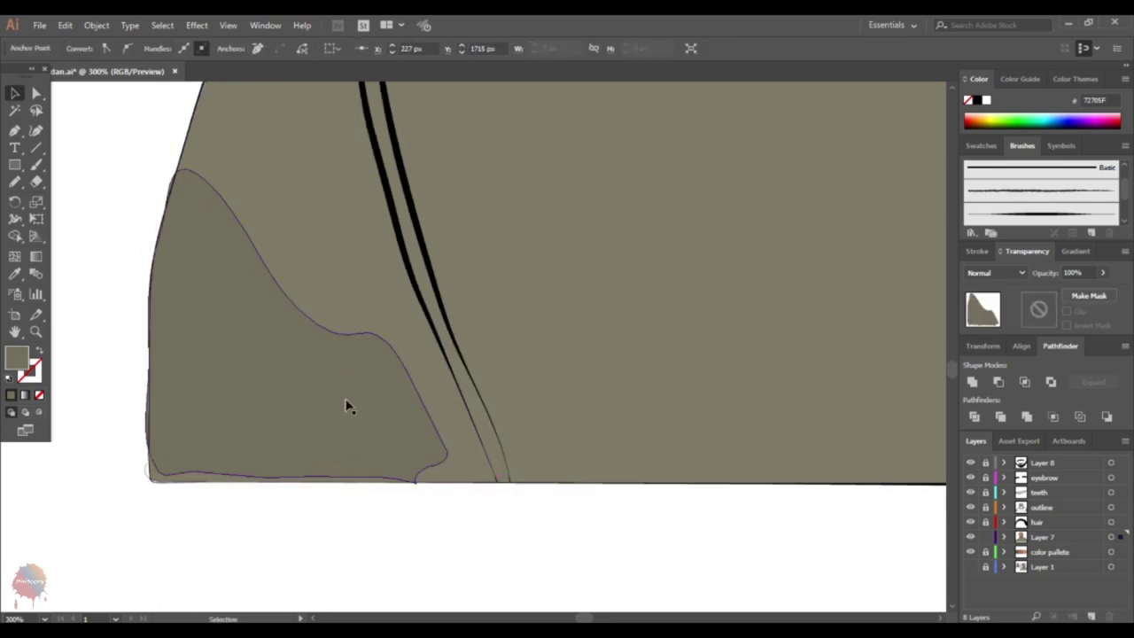
pyautogui.hotkey('ctrl', '-')
pyautogui.hotkey('ctrl', '-')
# - Pencil a darker fold shadow along the top of the left shoulder
pyautogui.scroll(2, 205, 263)
pyautogui.press('n')
pyautogui.scroll(1, 205, 263)
pyautogui.hotkey('ctrl', '+')
pyautogui.moveTo(235, 379); pyautogui.dragTo(283, 412)
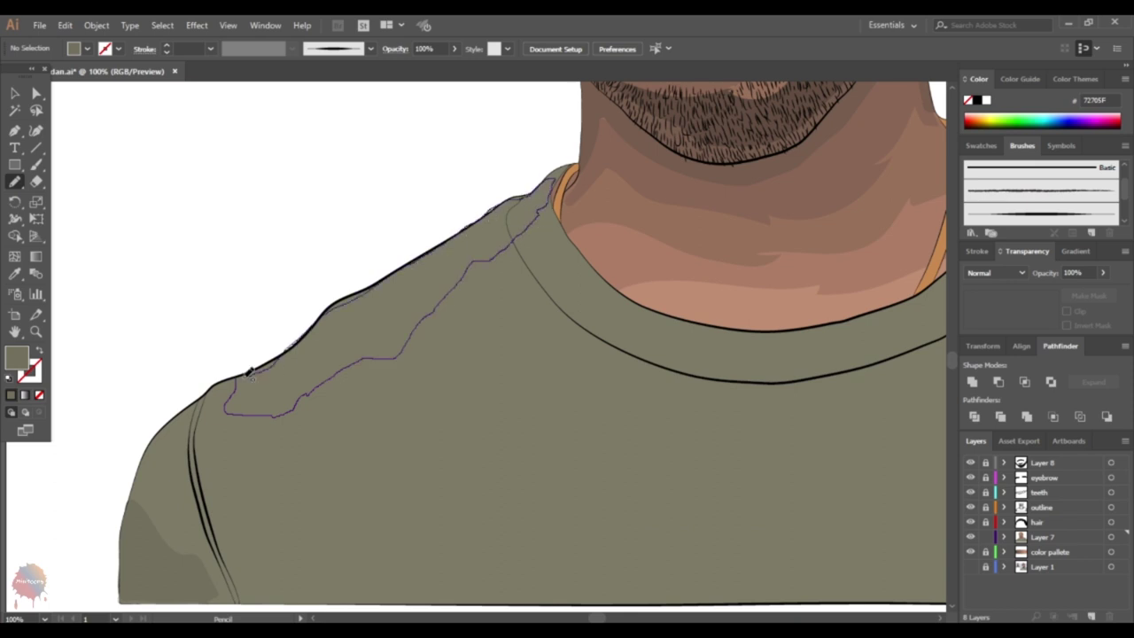
pyautogui.moveTo(251, 373); pyautogui.dragTo(251, 374)
# - Zoom out to the whole portrait and select the neck skin shape
pyautogui.hotkey('ctrl', '-')
pyautogui.moveTo(291, 156); pyautogui.dragTo(221, 182)
pyautogui.hotkey('ctrl', '-')
pyautogui.hotkey('ctrl', '-')
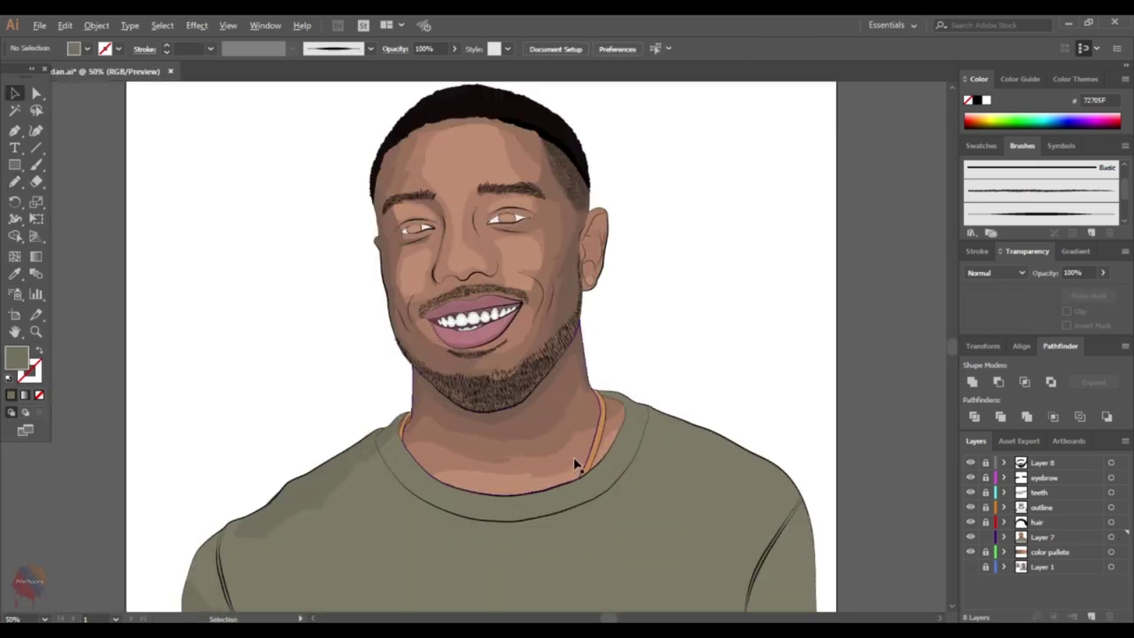
pyautogui.click(532, 443)
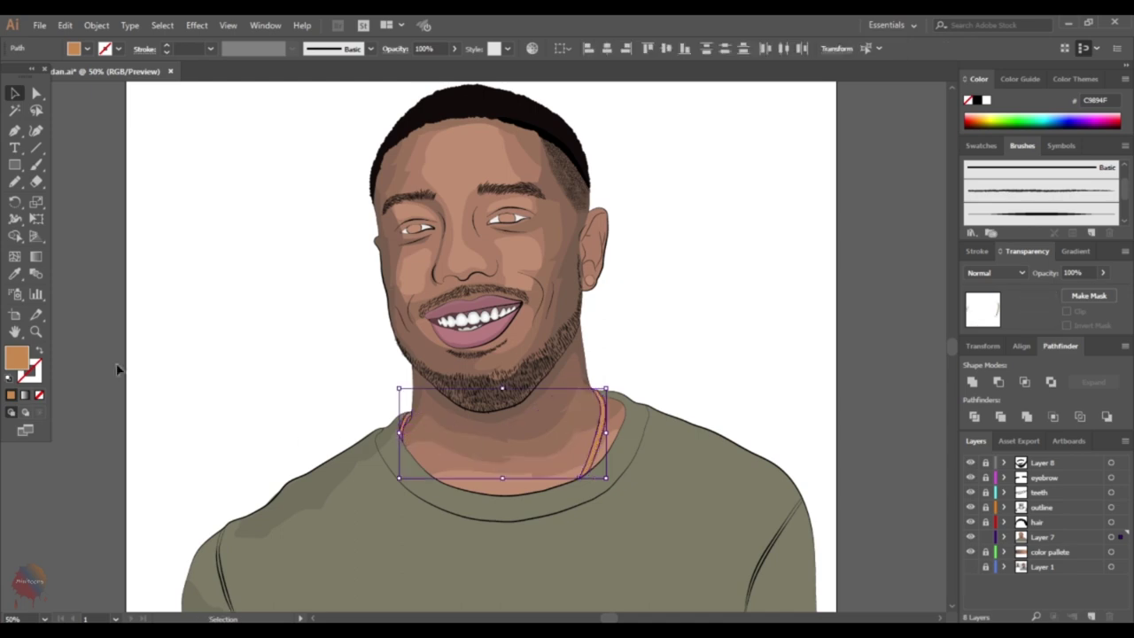
# - Recolour the necklace a muted tan and start drawing short brown link strokes across it
pyautogui.doubleClick(16, 357)
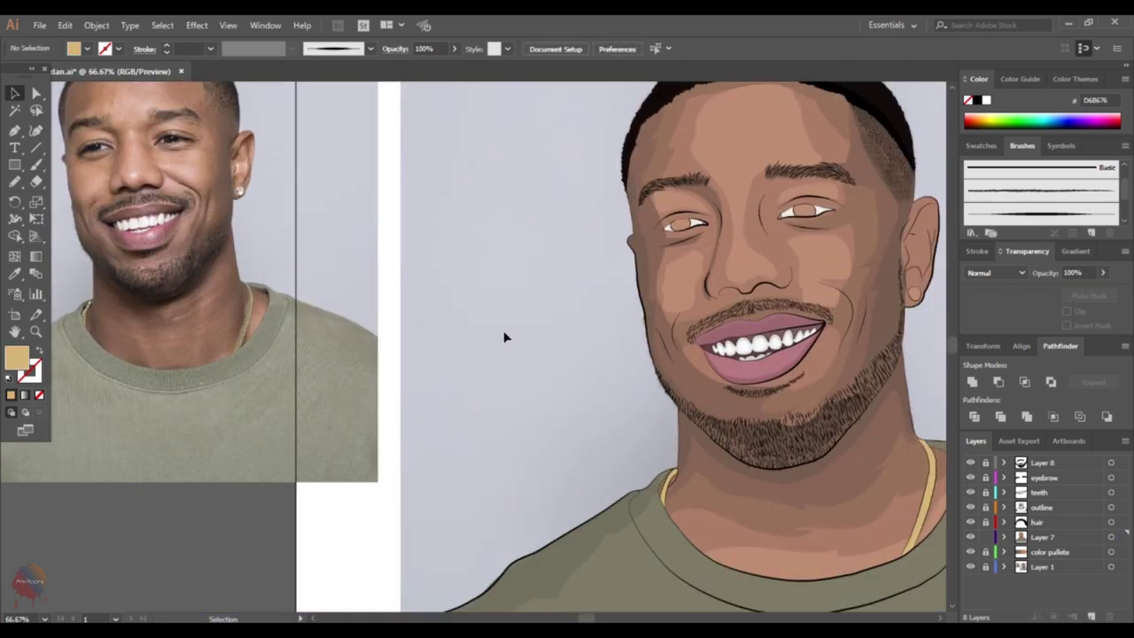
pyautogui.click(378, 414)
pyautogui.doubleClick(16, 357)
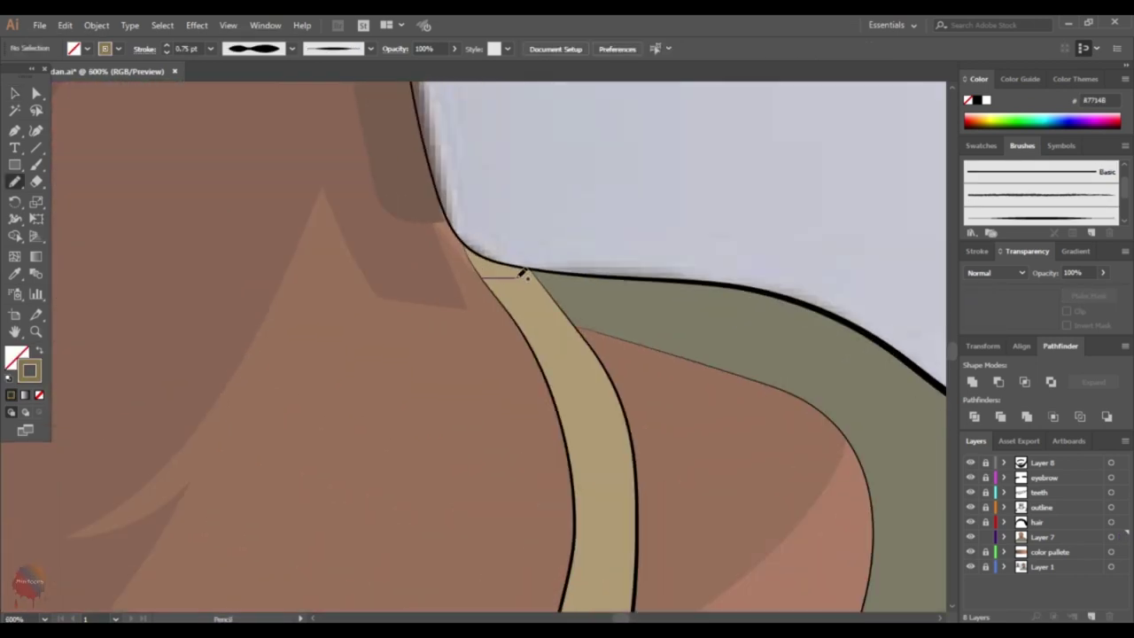
pyautogui.moveTo(523, 275); pyautogui.dragTo(532, 275)
pyautogui.moveTo(502, 306); pyautogui.dragTo(558, 294)
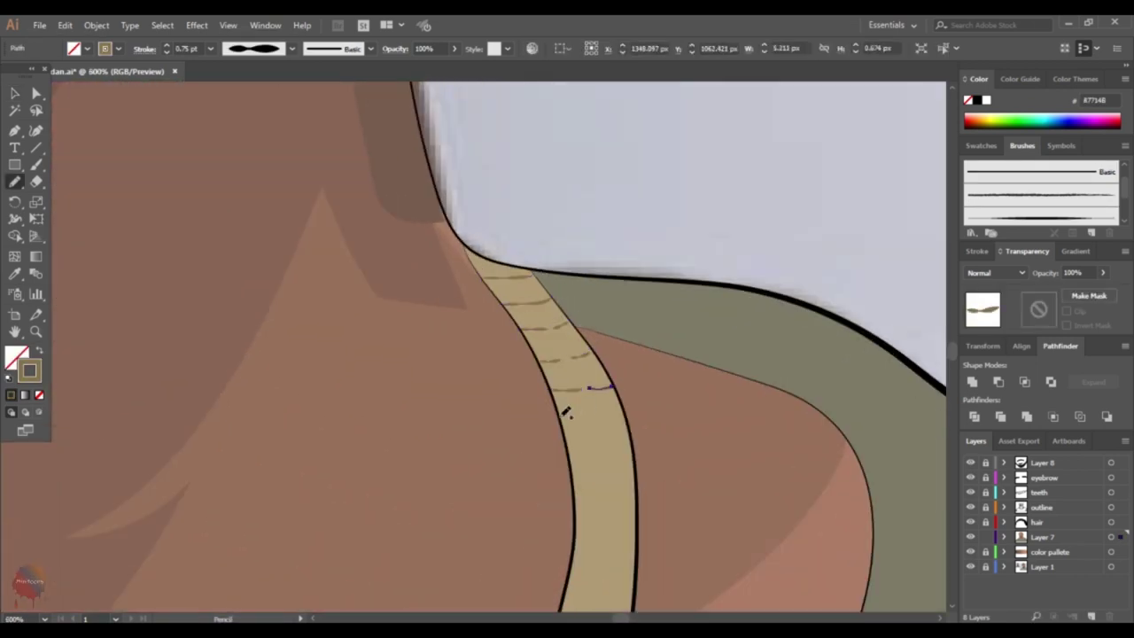
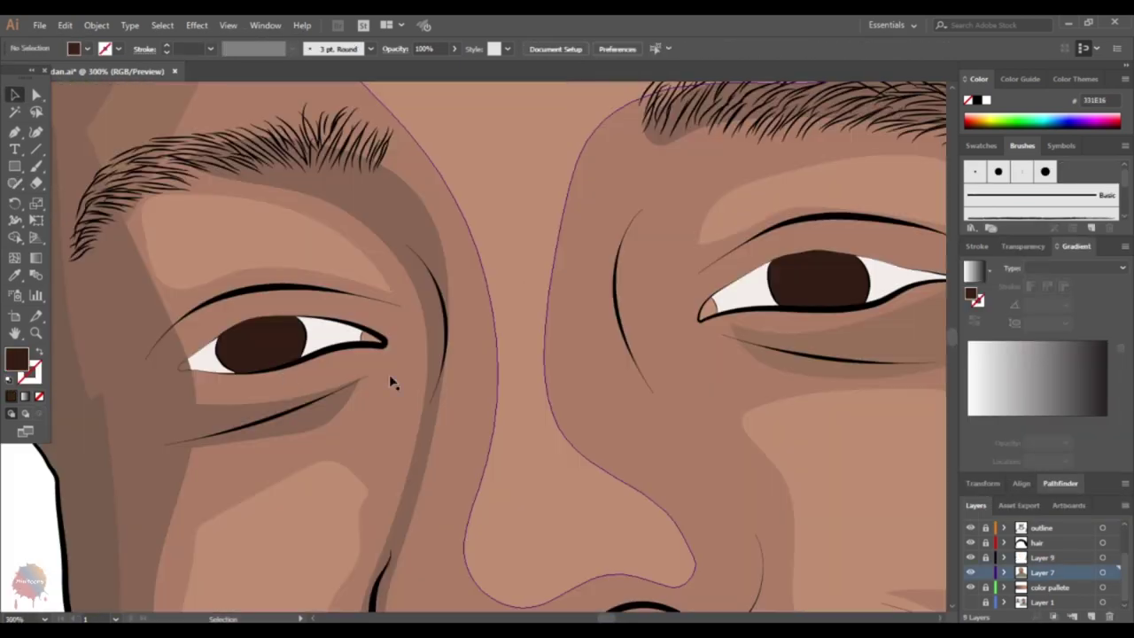
# - Hide and reshow the artwork to compare it against the reference eye
pyautogui.click(76, 199)
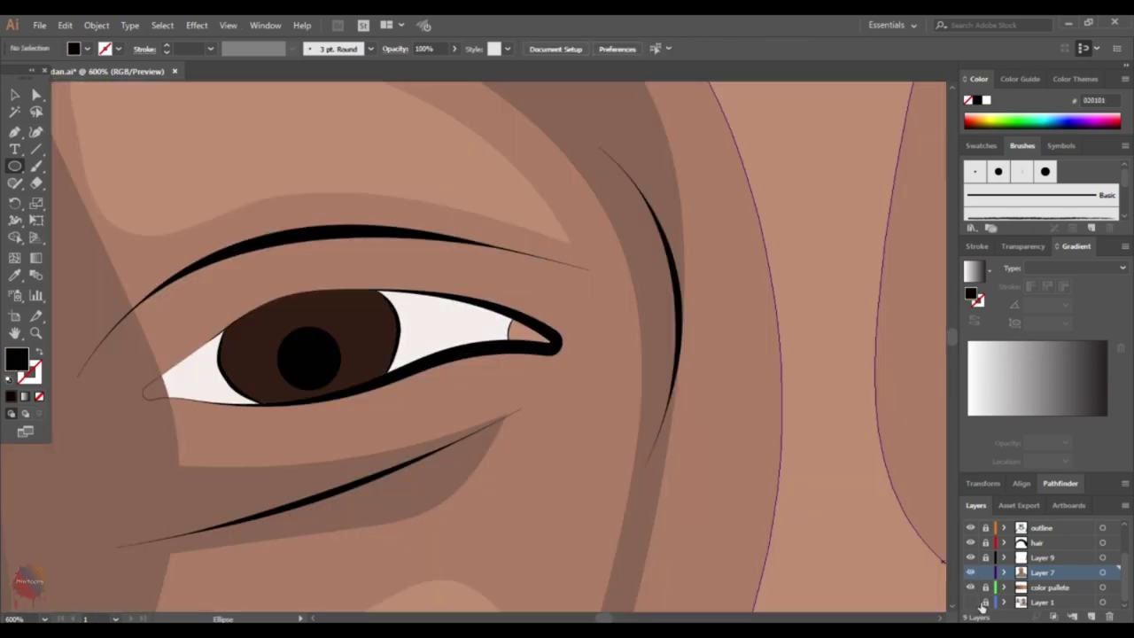
pyautogui.click(972, 574)
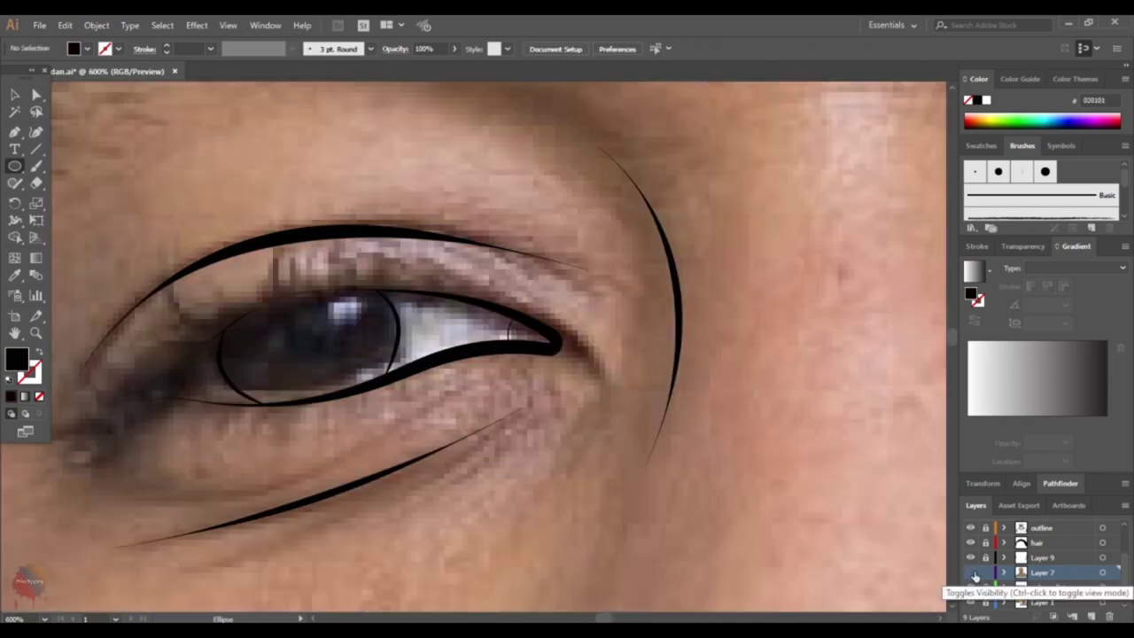
pyautogui.press('v')
pyautogui.click(325, 362)
# - Draw a small near-white highlight ellipse on the pupil
pyautogui.doubleClick(27, 362)
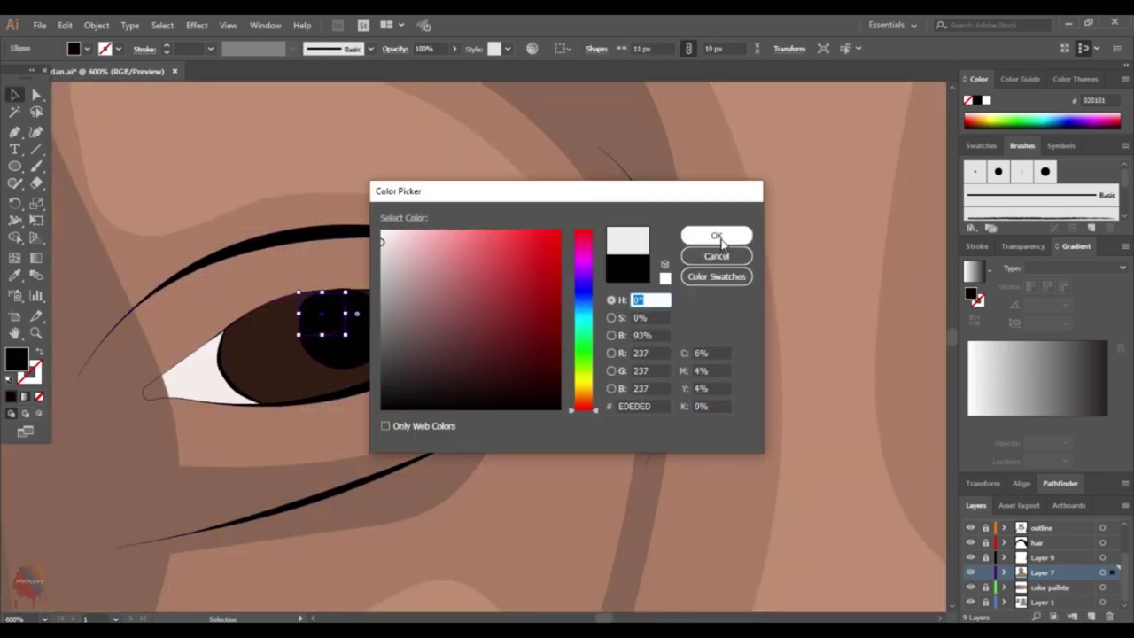
pyautogui.click(716, 233)
pyautogui.press('l')
pyautogui.moveTo(329, 296); pyautogui.dragTo(361, 329)
pyautogui.click(970, 574)
pyautogui.click(970, 574)
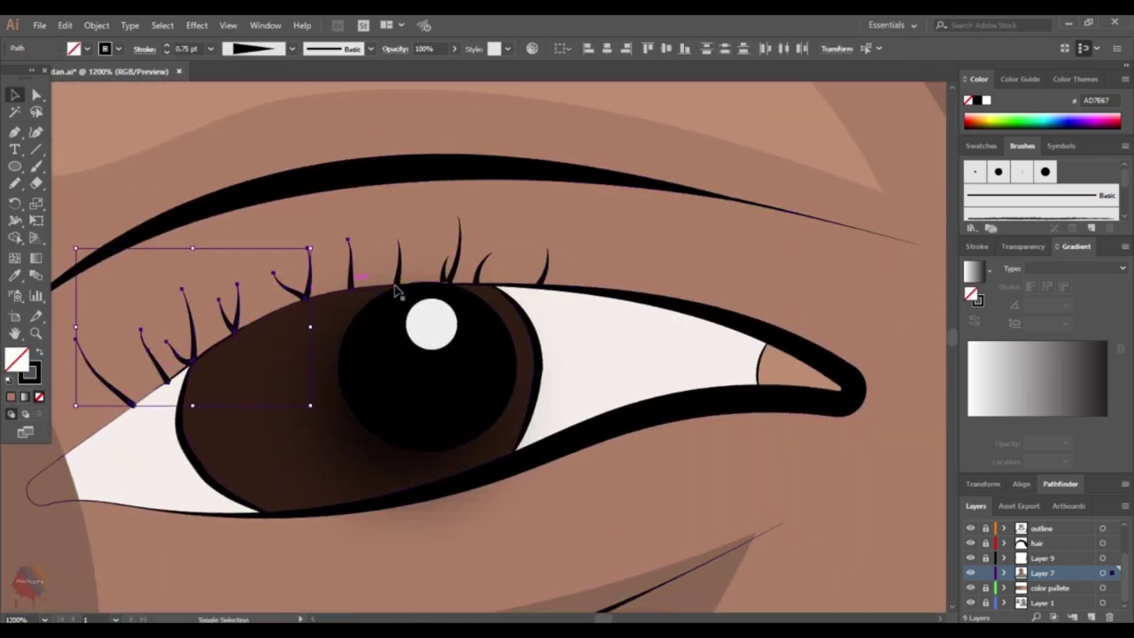
# - Draw a thin lens-profile line along the upper lid on both sides of the iris
pyautogui.click(15, 184)
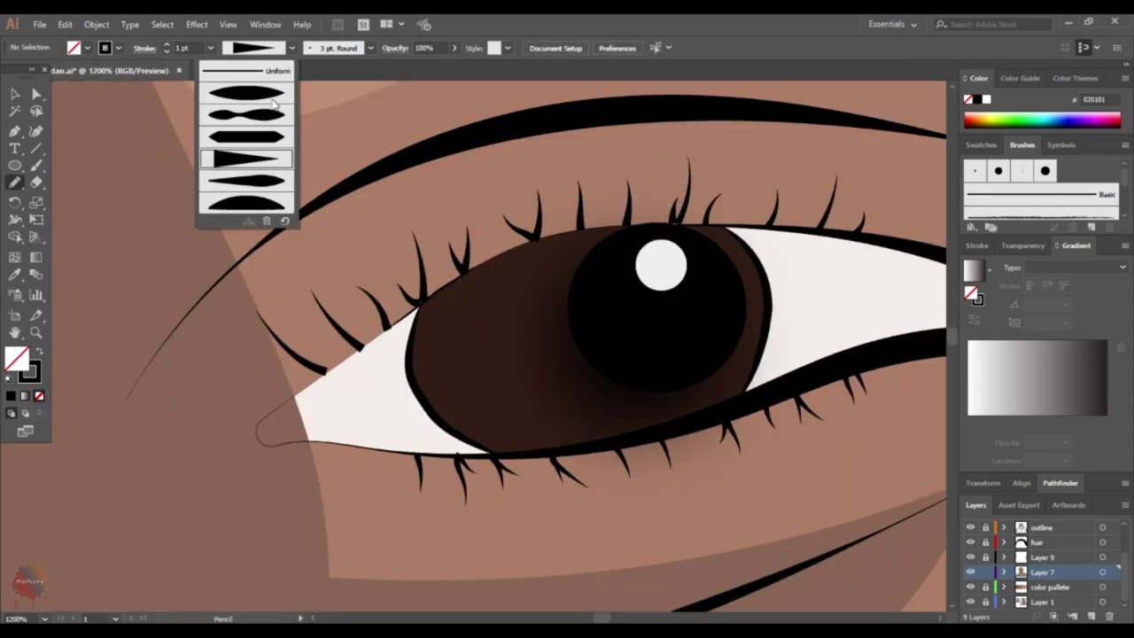
pyautogui.click(274, 102)
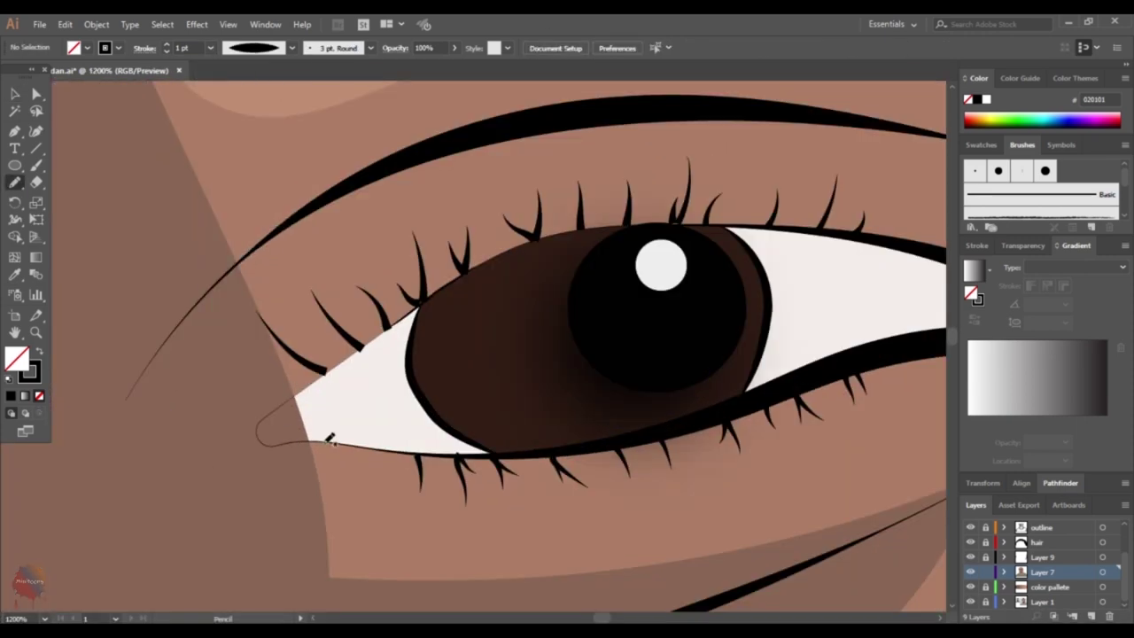
pyautogui.moveTo(282, 404); pyautogui.dragTo(416, 310)
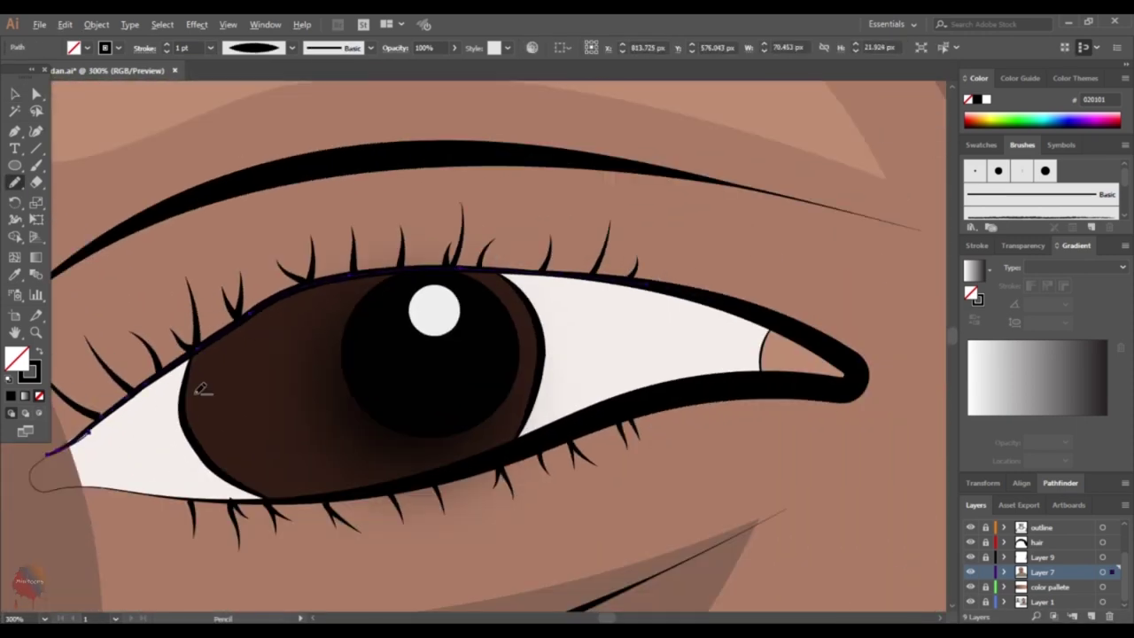
pyautogui.moveTo(708, 298); pyautogui.dragTo(559, 288)
# - Trace another line along the upper lid, adjusting anchors with Direct Selection
pyautogui.scroll(1, 417, 279)
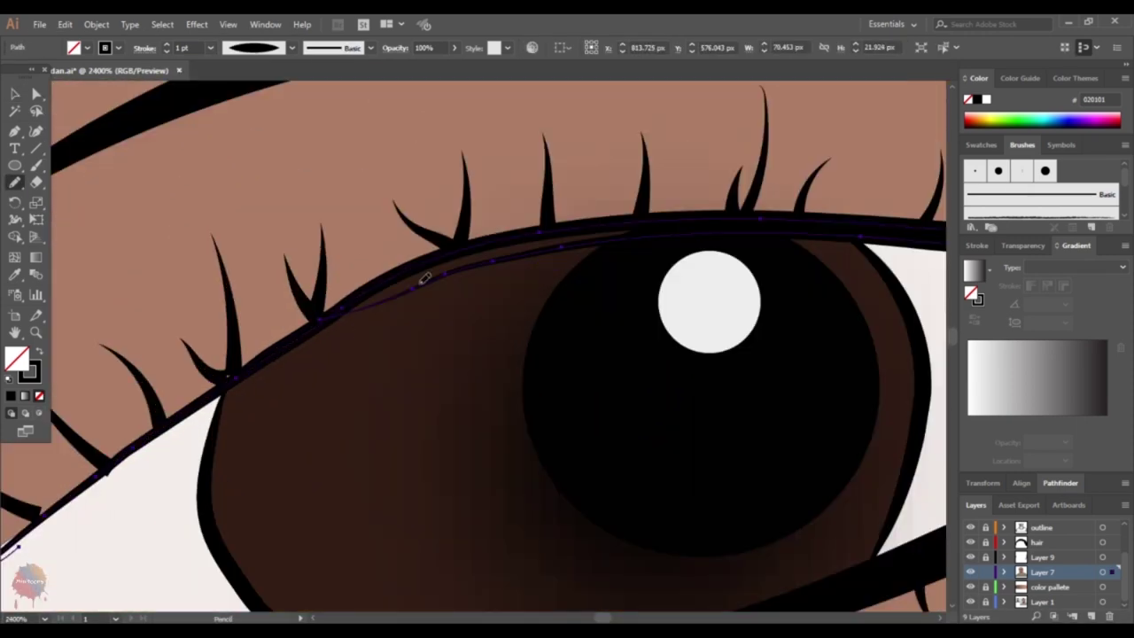
pyautogui.scroll(1, 314, 335)
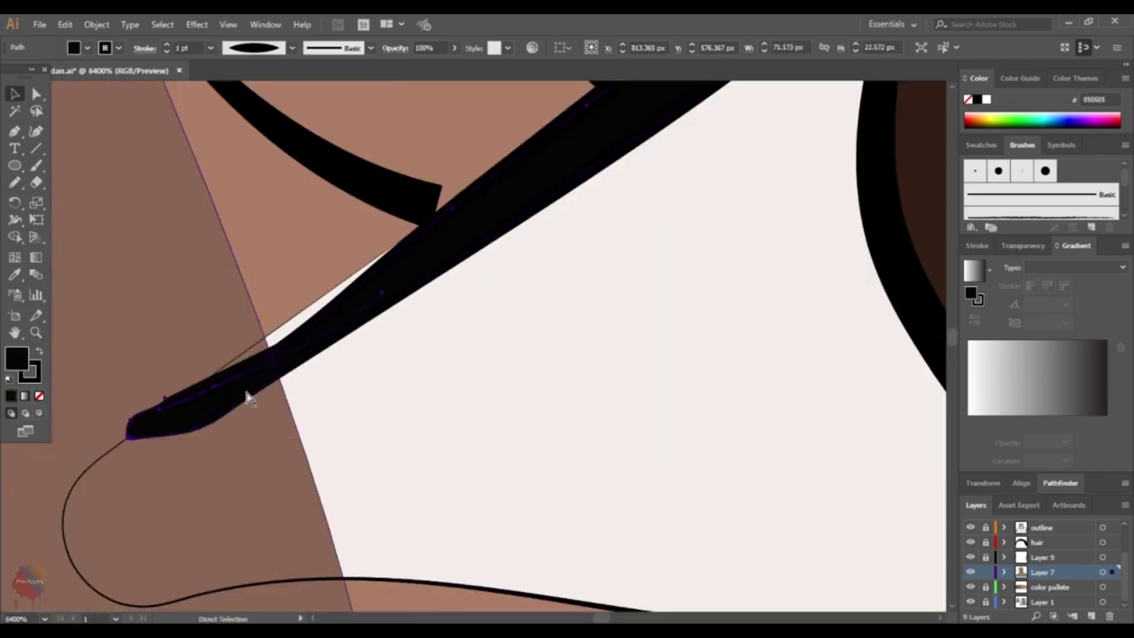
pyautogui.click(266, 346)
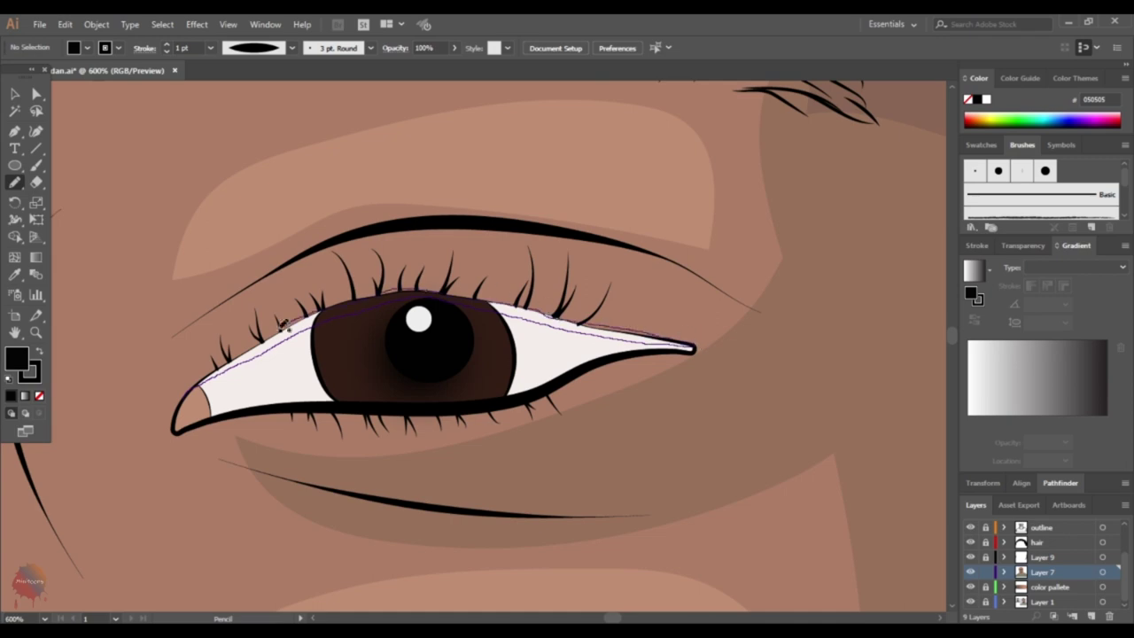
pyautogui.scroll(2, 674, 312)
pyautogui.press('a')
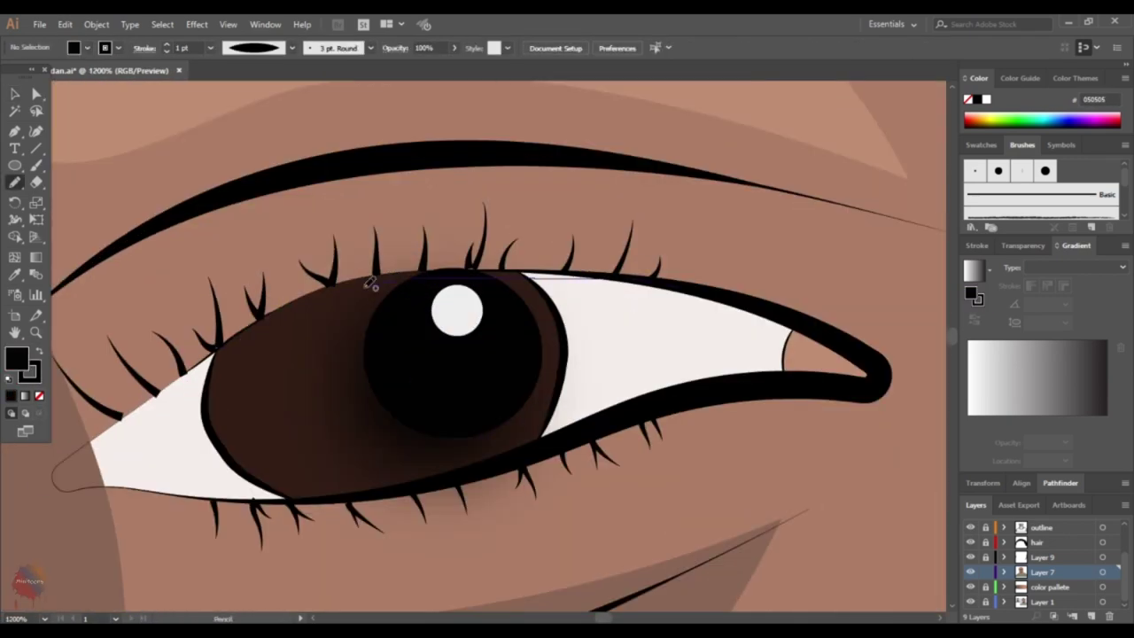
pyautogui.moveTo(370, 283); pyautogui.dragTo(159, 425)
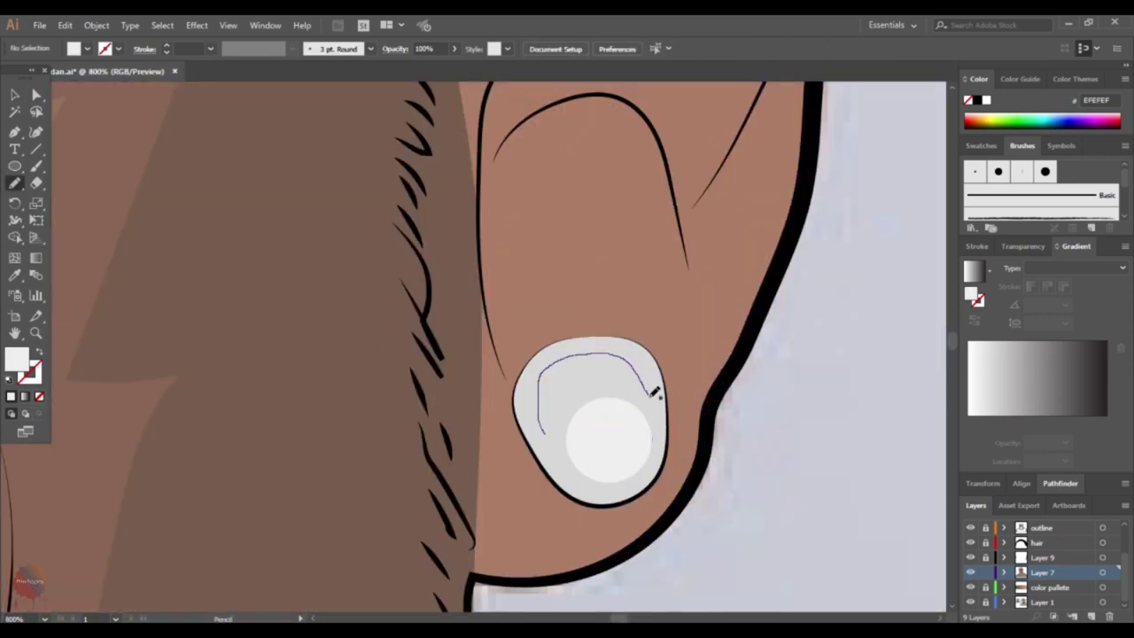
# - Draw a shaded facet on the earring, give it its fill colour, and begin reordering the highlight
pyautogui.moveTo(653, 392); pyautogui.dragTo(542, 416)
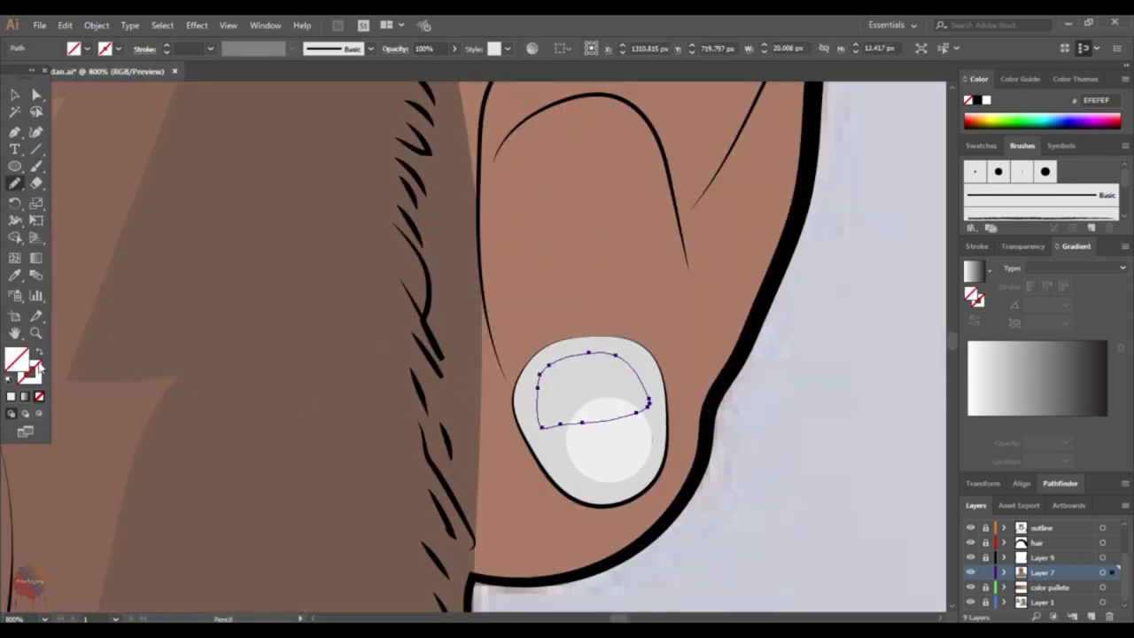
pyautogui.doubleClick(16, 358)
pyautogui.click(729, 233)
pyautogui.press('v')
pyautogui.rightClick(617, 451)
pyautogui.press('Escape')
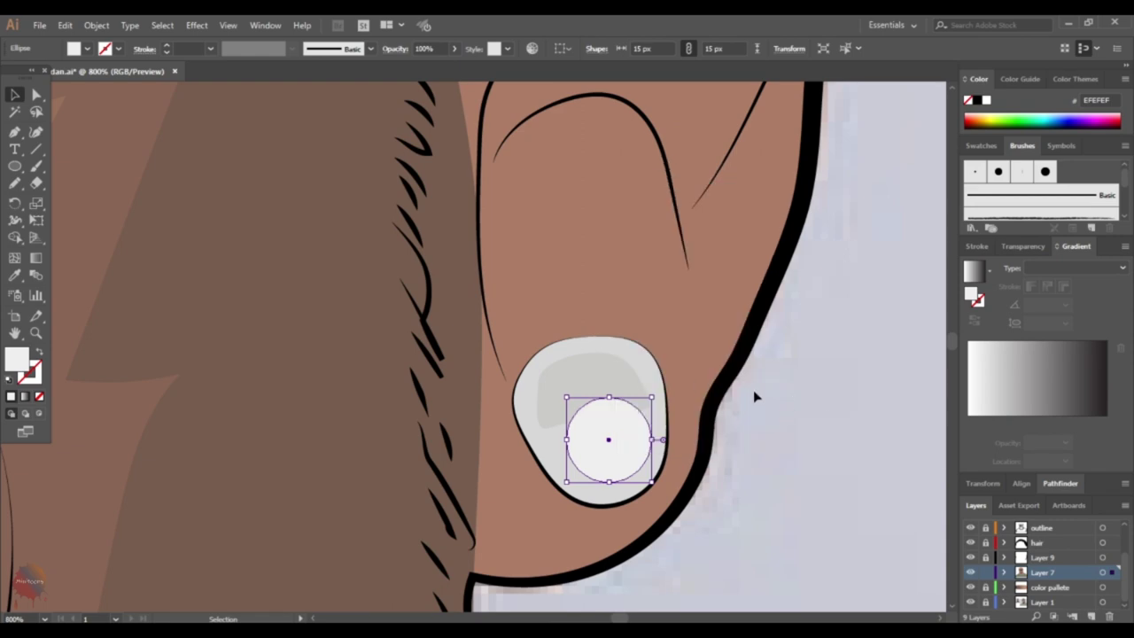
# - Pencil a shading shape inside the ear
pyautogui.scroll(-3, 754, 397)
pyautogui.scroll(-3, 809, 296)
pyautogui.scroll(-2, 674, 289)
pyautogui.scroll(3, 745, 325)
pyautogui.press('n')
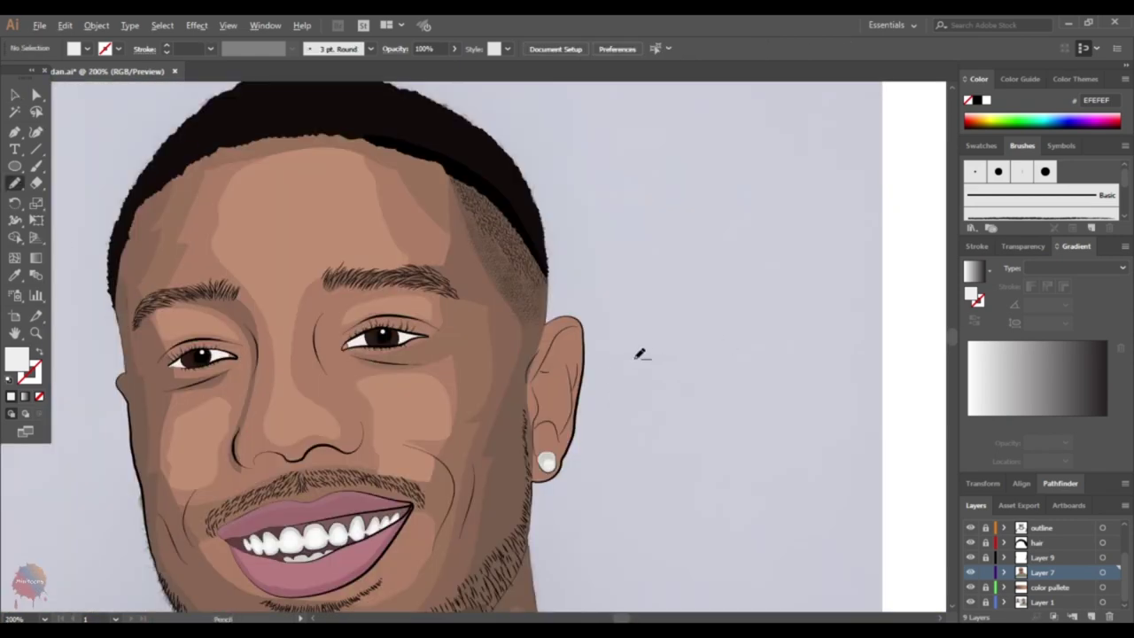
pyautogui.scroll(2, 638, 354)
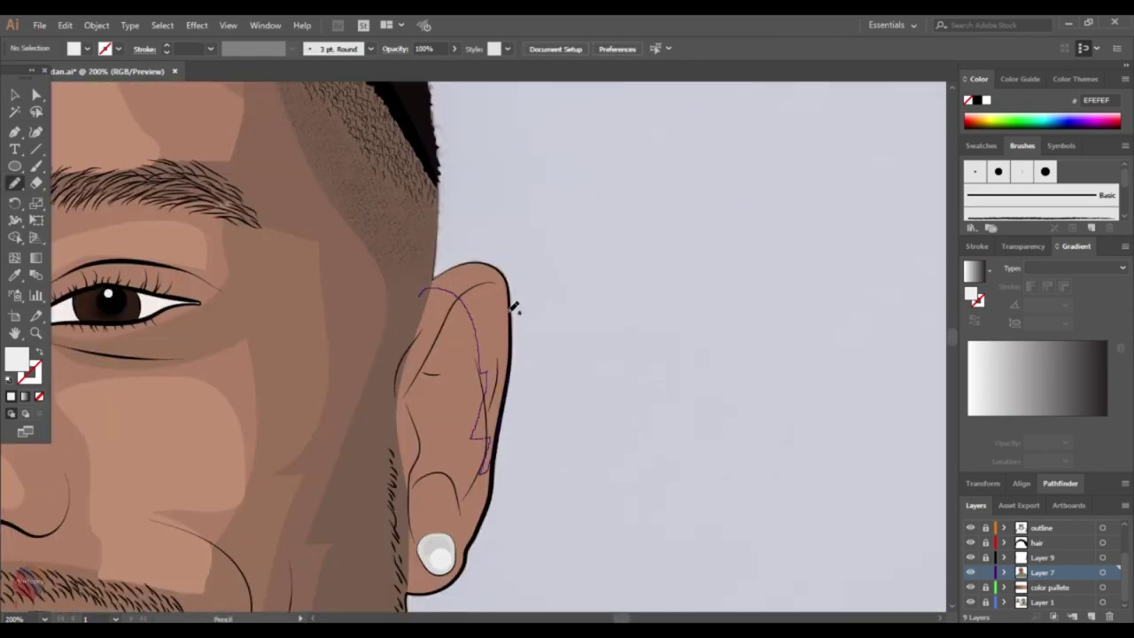
pyautogui.moveTo(483, 443); pyautogui.dragTo(426, 288)
pyautogui.press('v')
pyautogui.scroll(2, 470, 292)
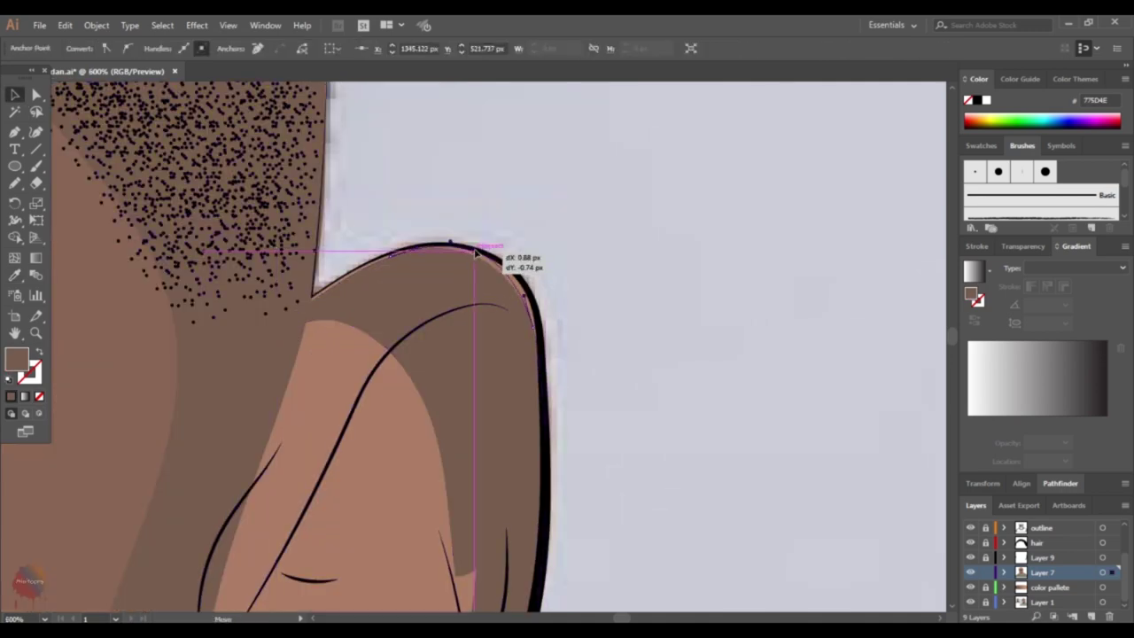
pyautogui.click(587, 341)
# - Draw another shading shape on the ear
pyautogui.scroll(1, 451, 451)
pyautogui.scroll(-5, 620, 398)
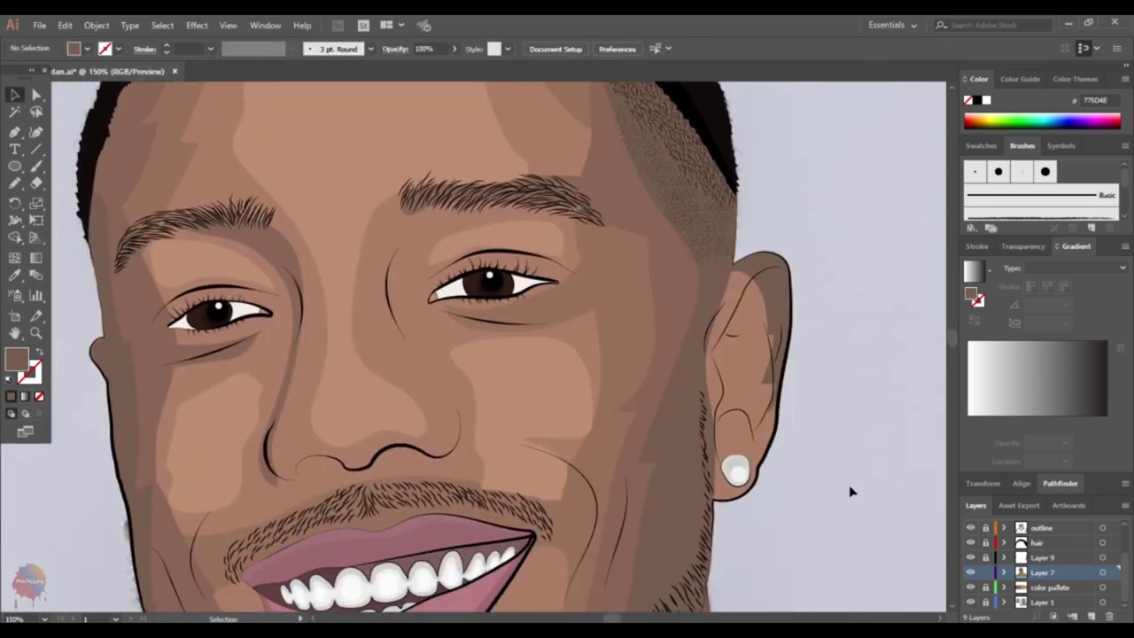
pyautogui.scroll(2, 620, 425)
pyautogui.press('n')
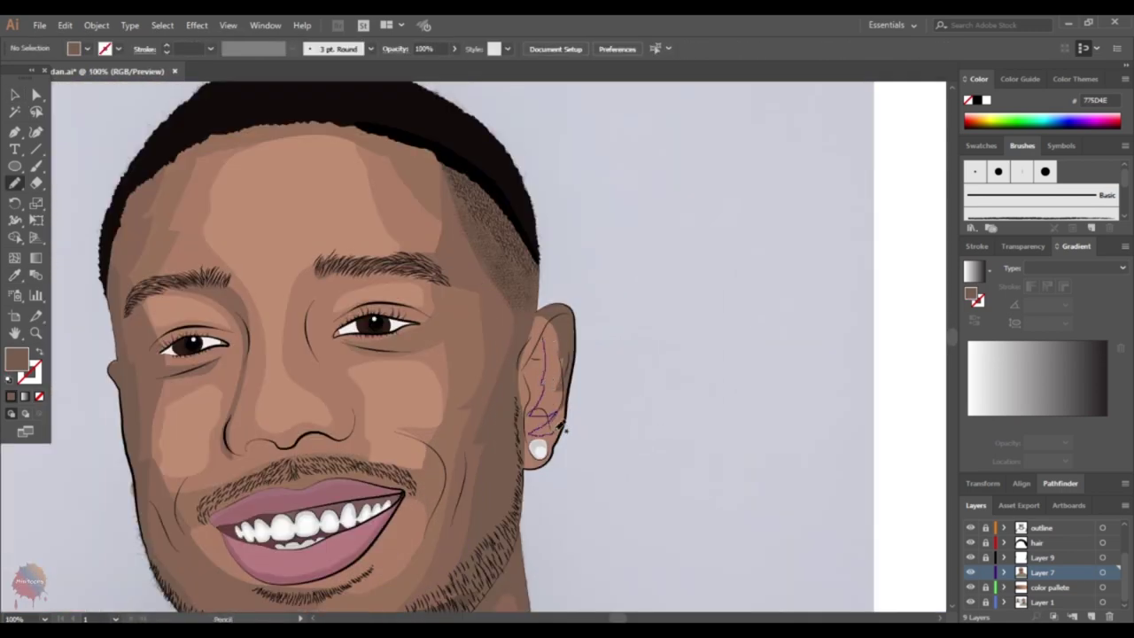
pyautogui.moveTo(565, 430); pyautogui.dragTo(562, 428)
pyautogui.press('v')
pyautogui.click(638, 372)
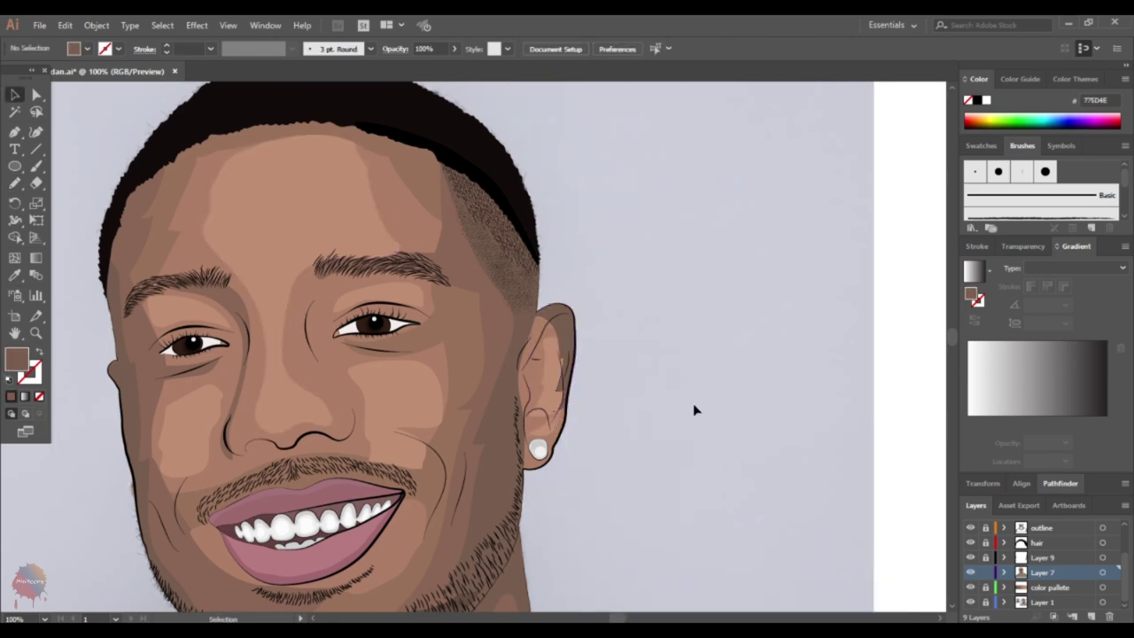
# - Lighten the earring facet and pick a lighter skin-tone fill
pyautogui.scroll(5, 572, 401)
pyautogui.click(520, 354)
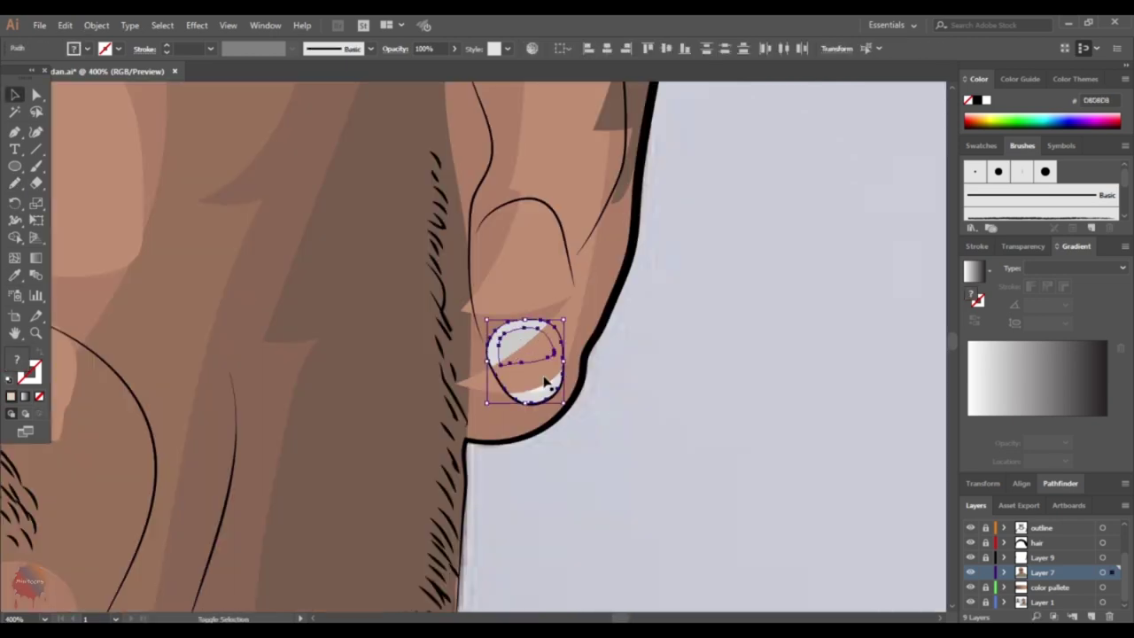
pyautogui.click(765, 362)
pyautogui.scroll(-3, 622, 339)
pyautogui.press('i')
pyautogui.click(585, 266)
# - Send the new ear shading shape lower in the stacking order
pyautogui.press('n')
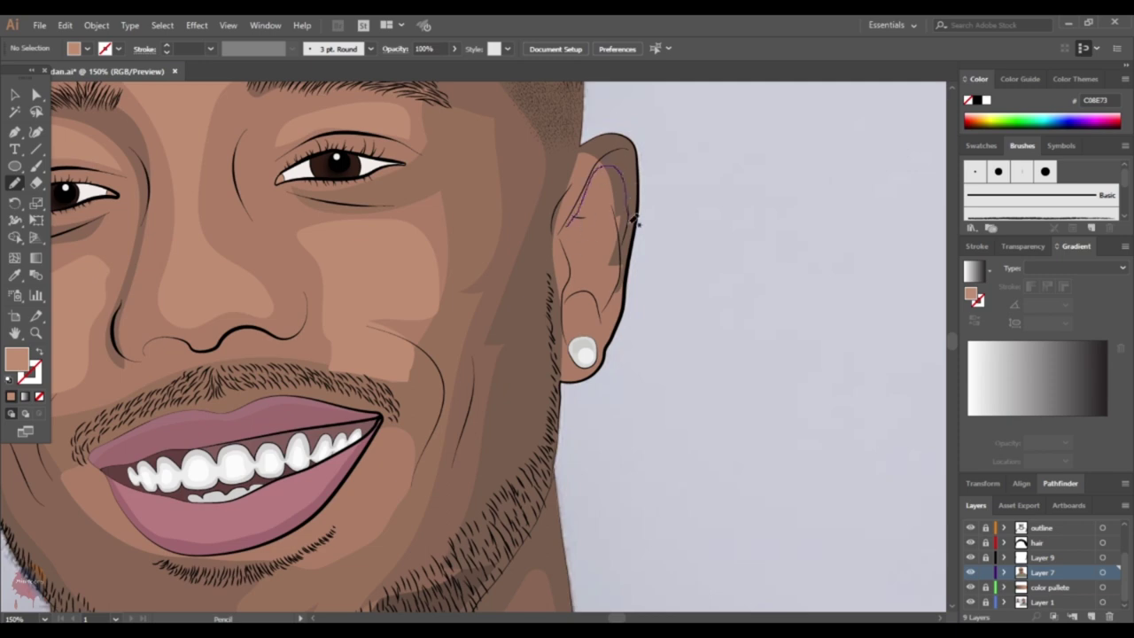
pyautogui.click(620, 177)
pyautogui.rightClick(628, 157)
pyautogui.click(798, 425)
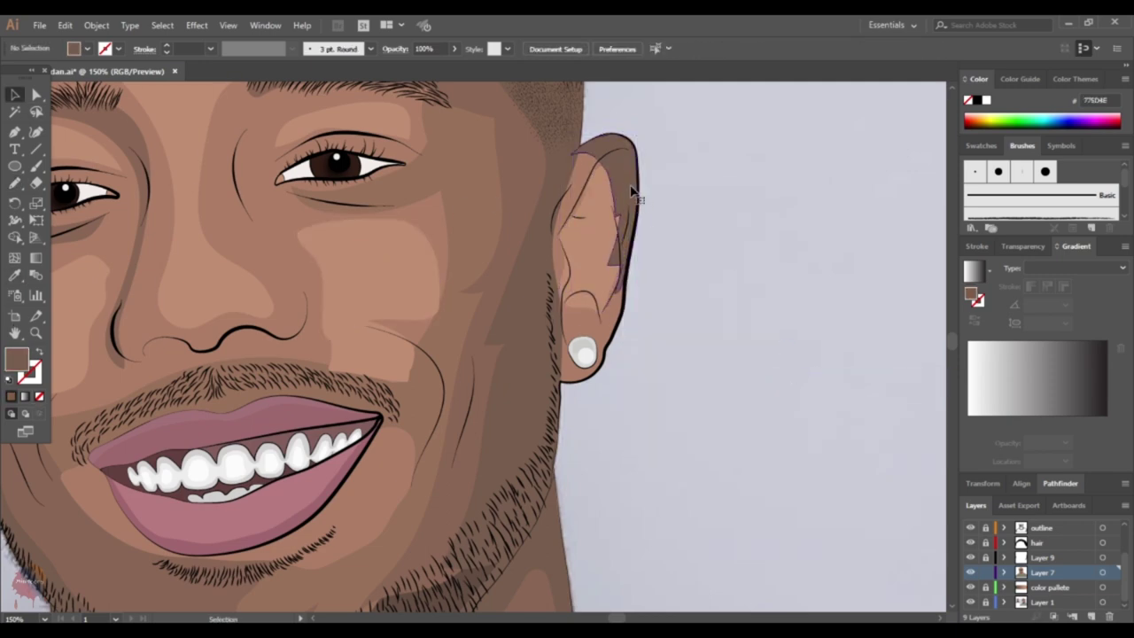
pyautogui.scroll(4, 618, 215)
pyautogui.click(729, 331)
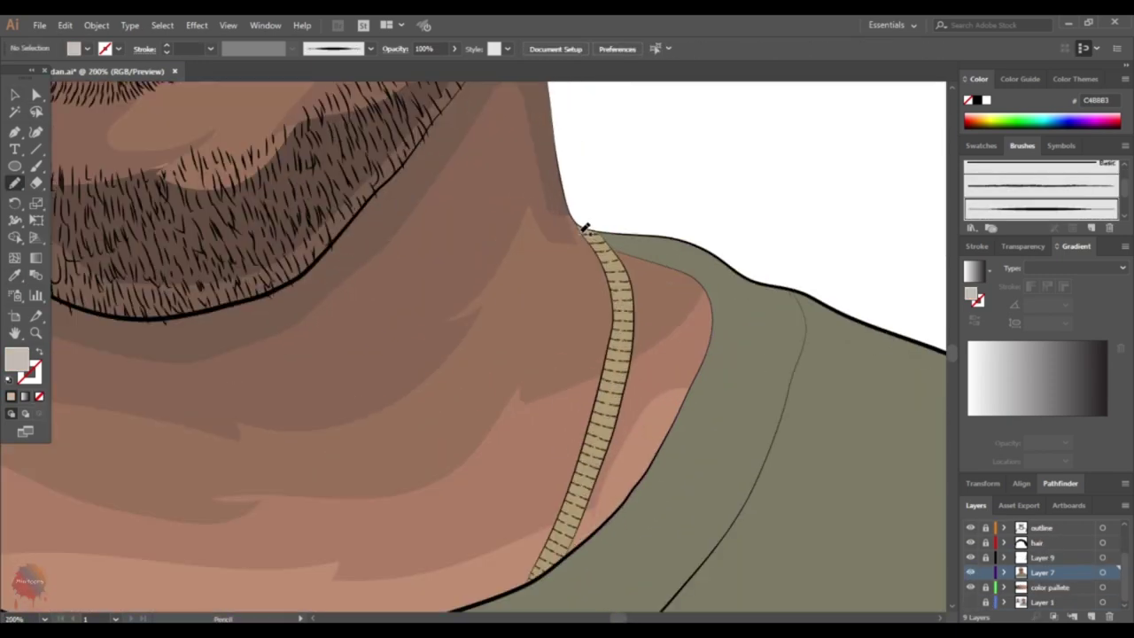
pyautogui.scroll(2, 562, 529)
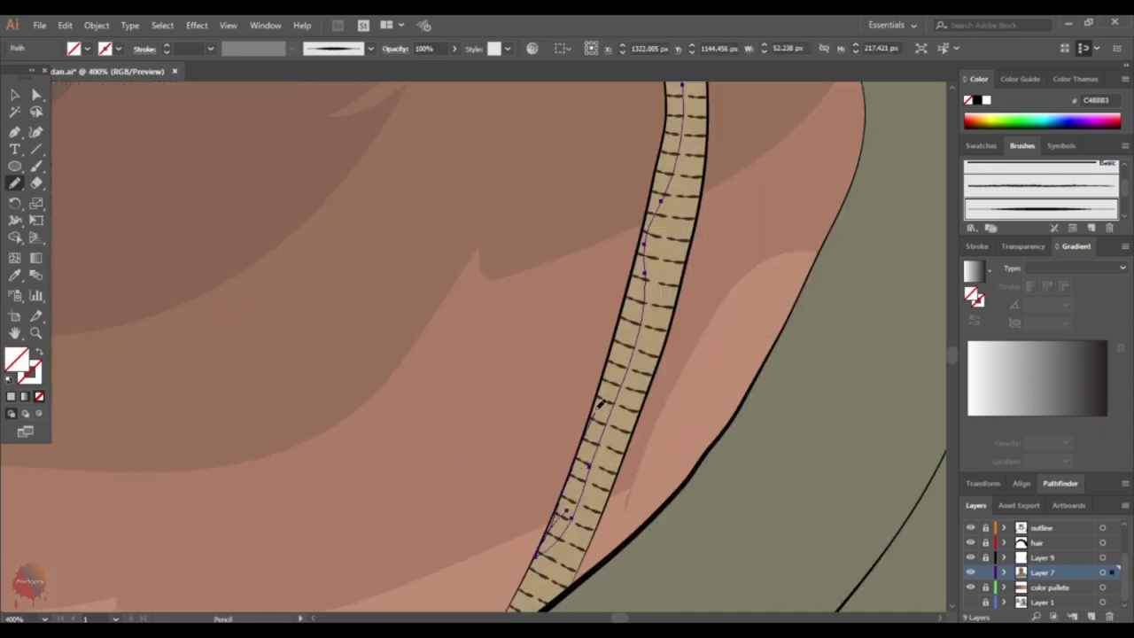